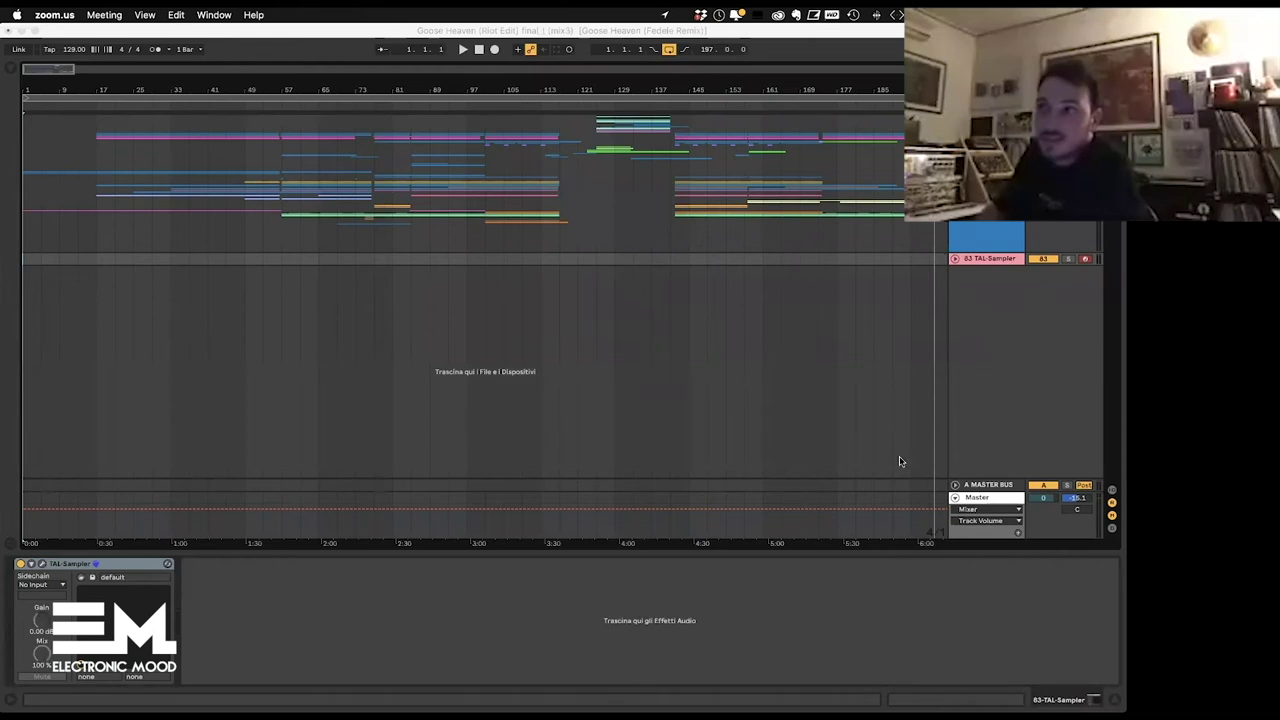
Step: Delete the 83 TAL-Sampler track and collapse the Master track
click(985, 262)
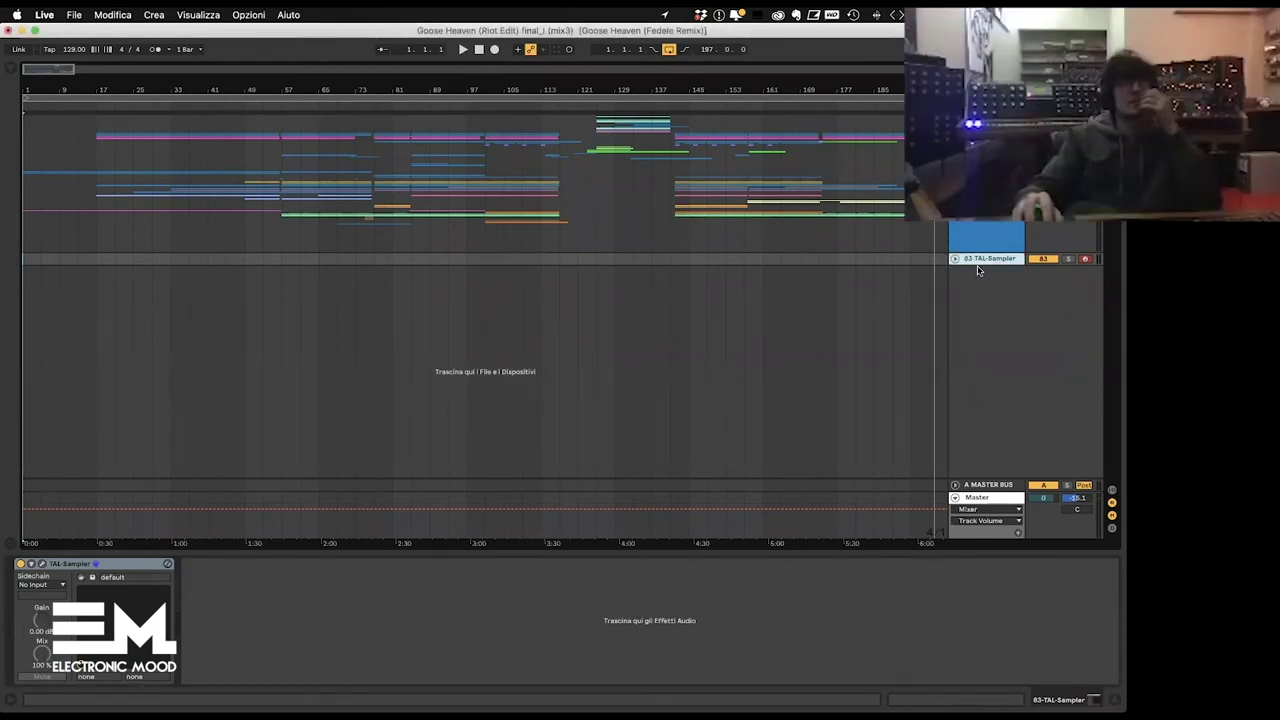
key(Delete)
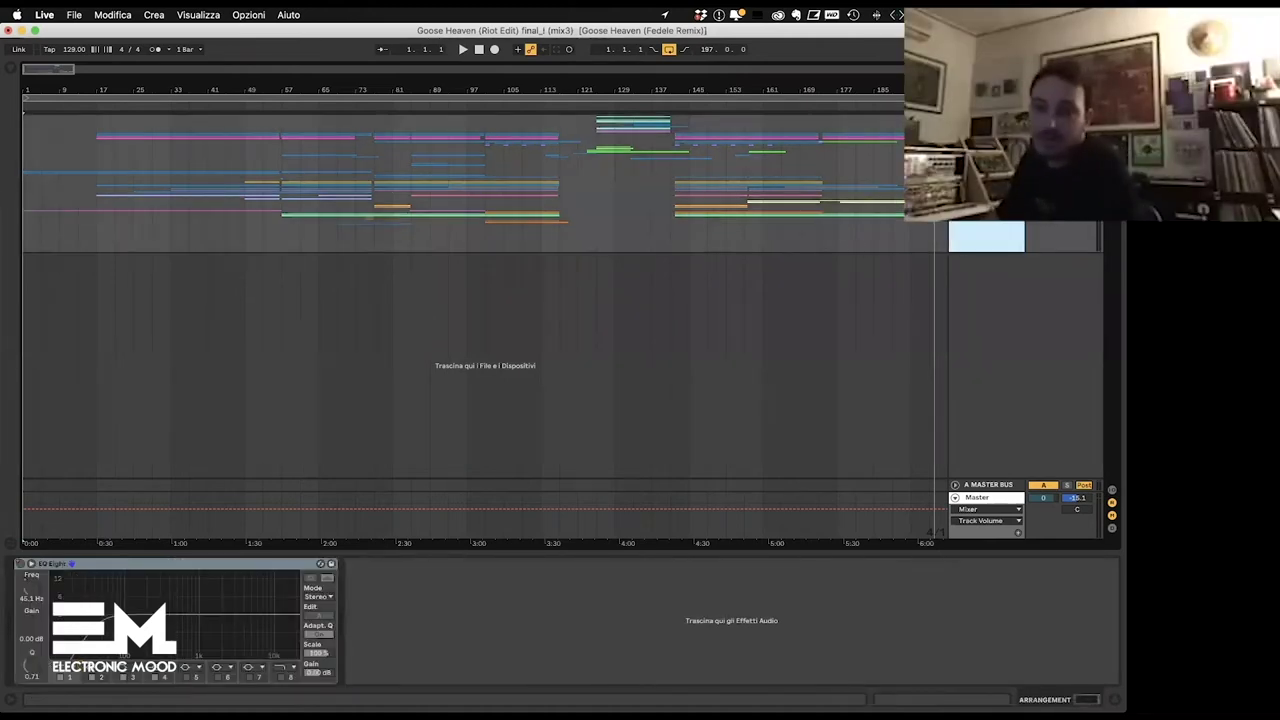
click(954, 497)
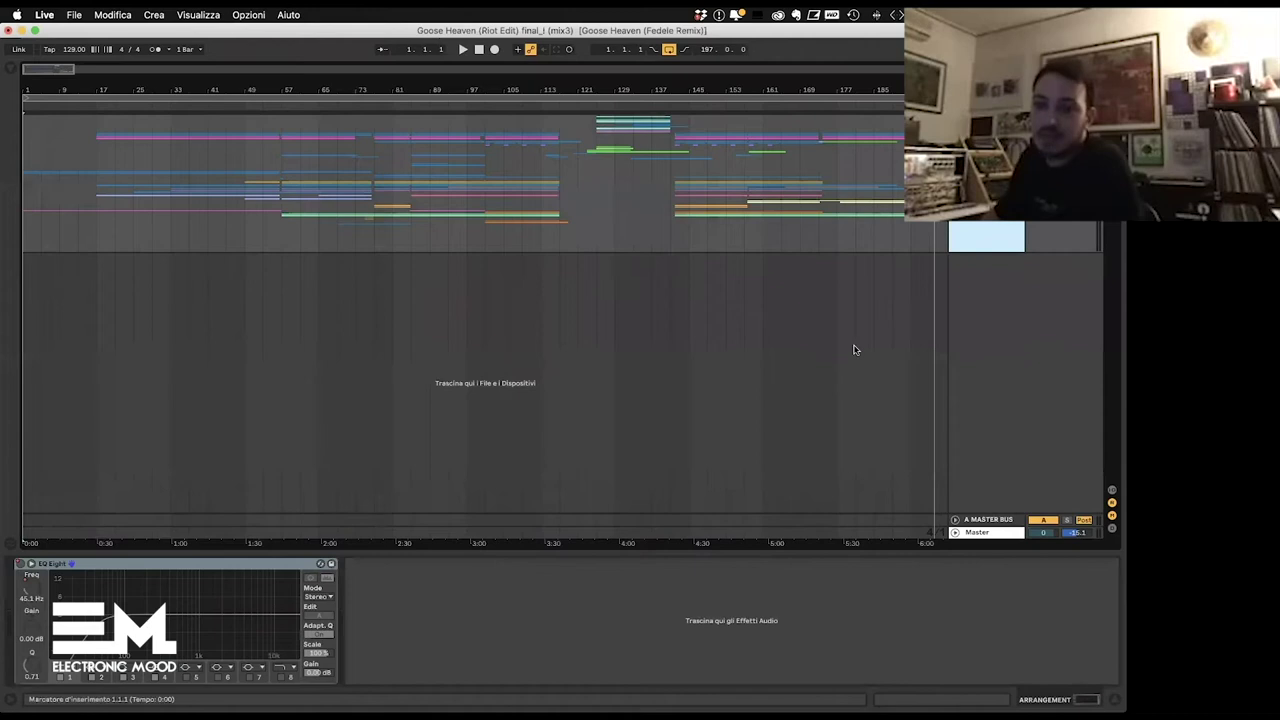
click(207, 308)
click(540, 328)
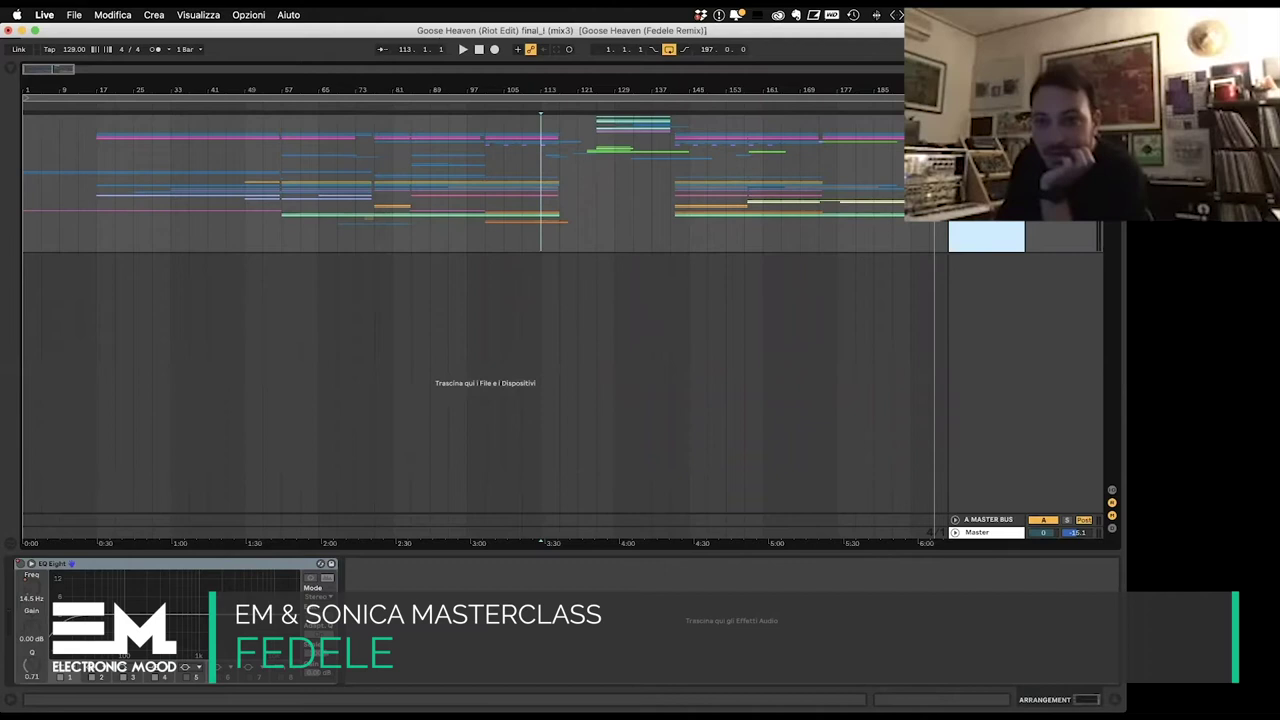
Step: Unfold the ARRANGEMENT group and look over all the tracks it contains
click(957, 120)
scroll(825, 192, down, 5)
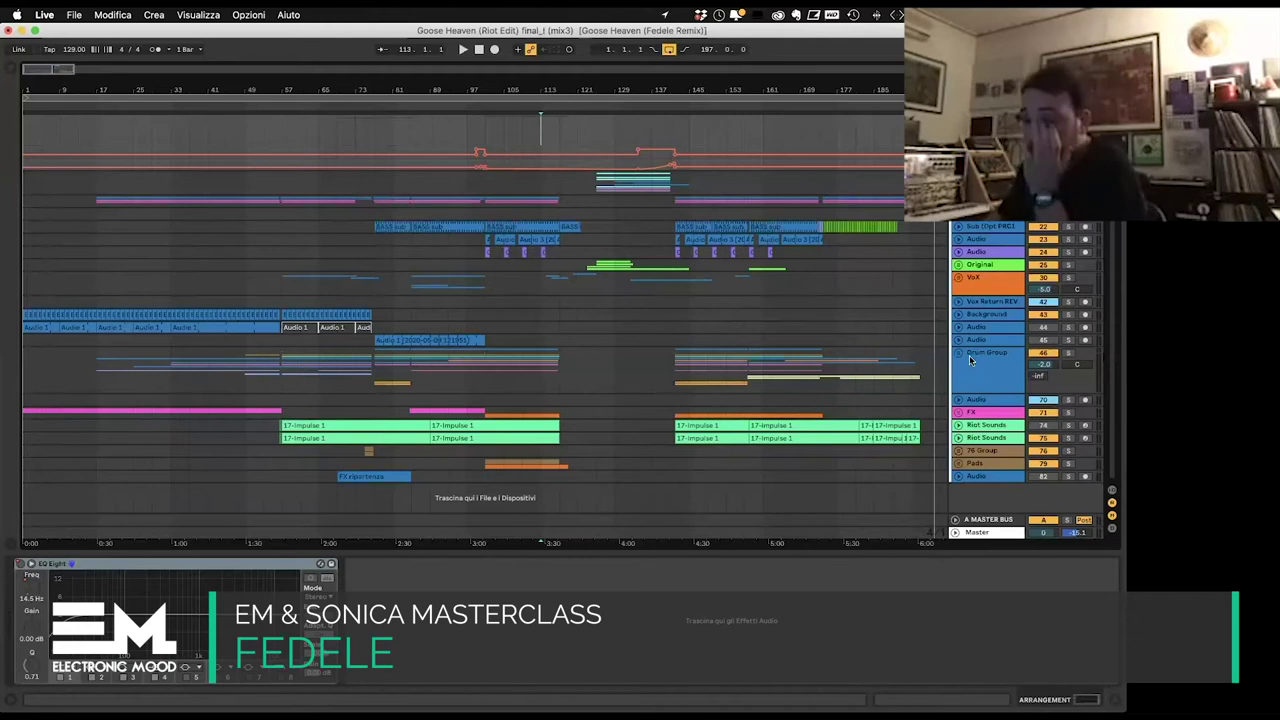
scroll(958, 300, up, 2)
scroll(955, 268, up, 3)
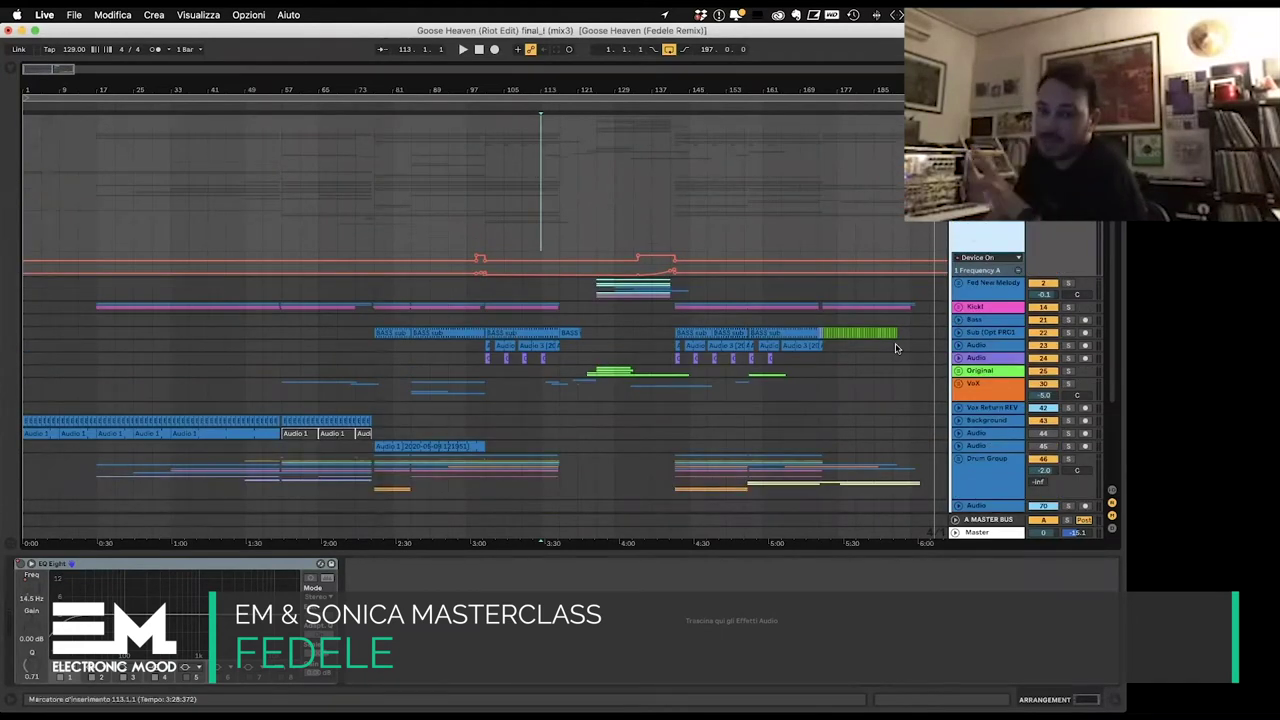
scroll(895, 348, down, 5)
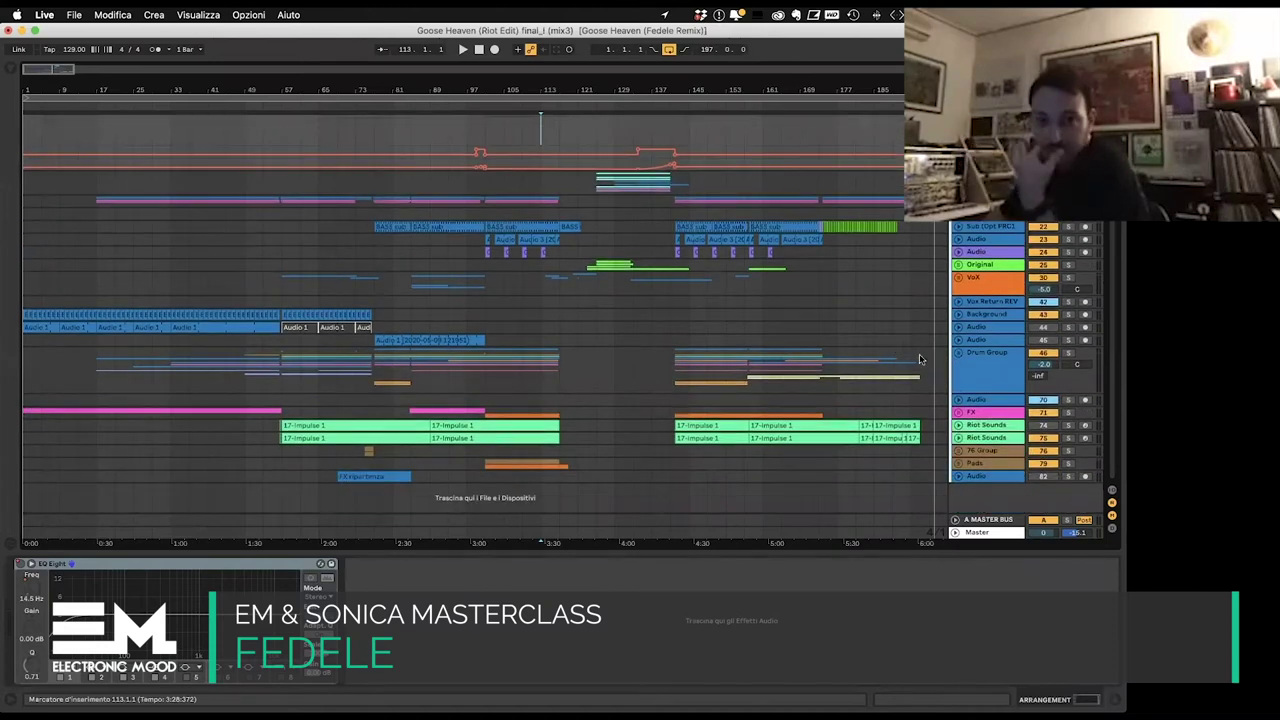
scroll(943, 371, up, 5)
scroll(943, 371, right, 4)
scroll(944, 374, down, 5)
scroll(943, 374, left, 4)
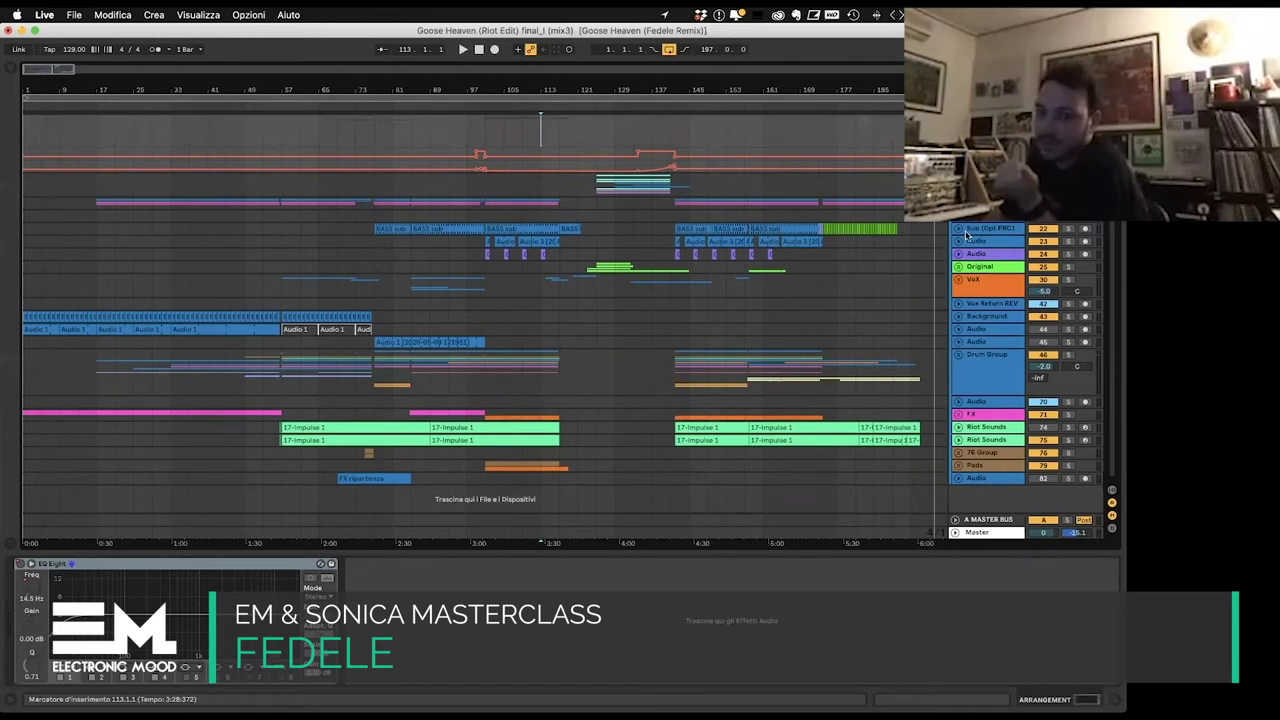
Step: View the Drum Group and Kick1 device chains, and unfold the Kick1, Kick Hi and Kick Low groups
click(996, 356)
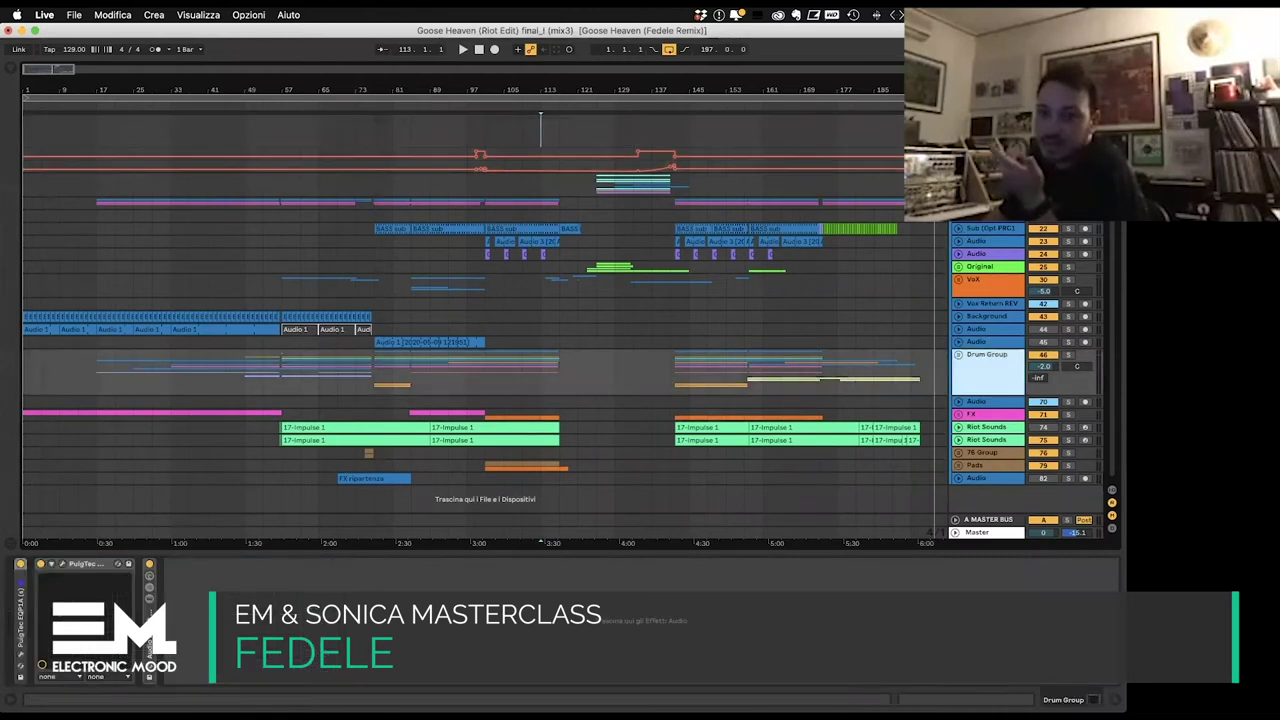
click(990, 203)
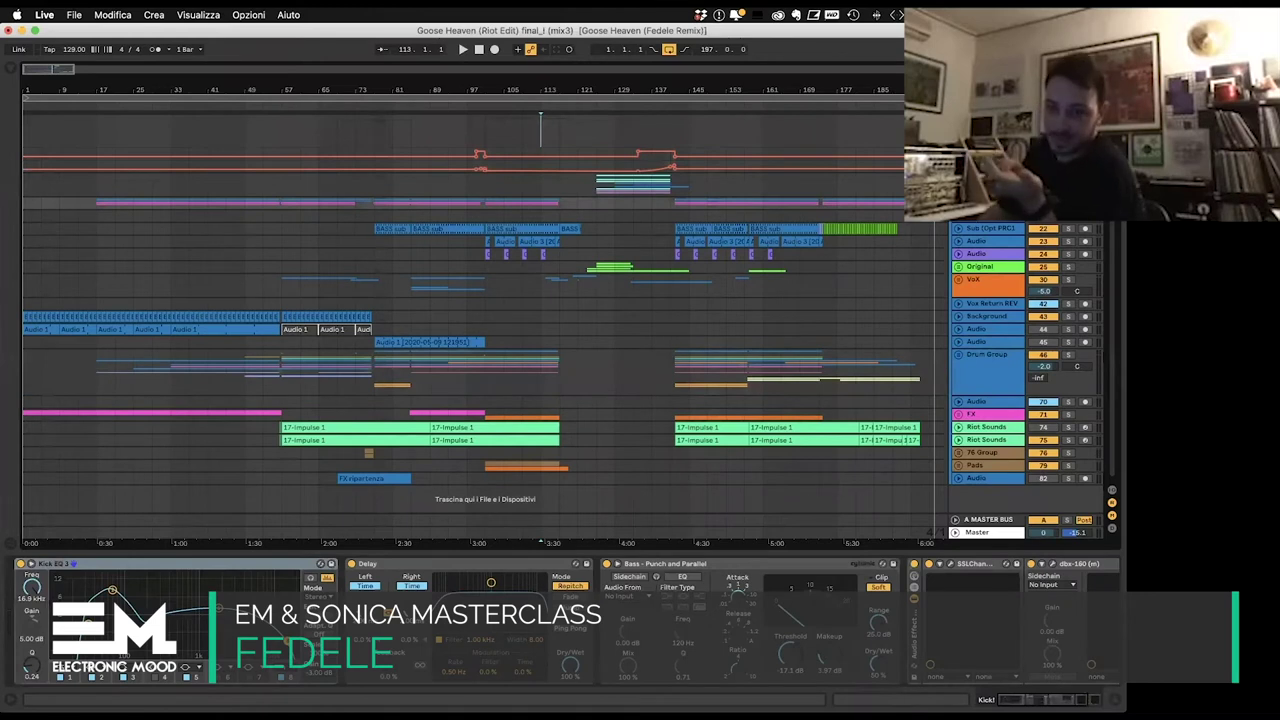
scroll(838, 236, up, 2)
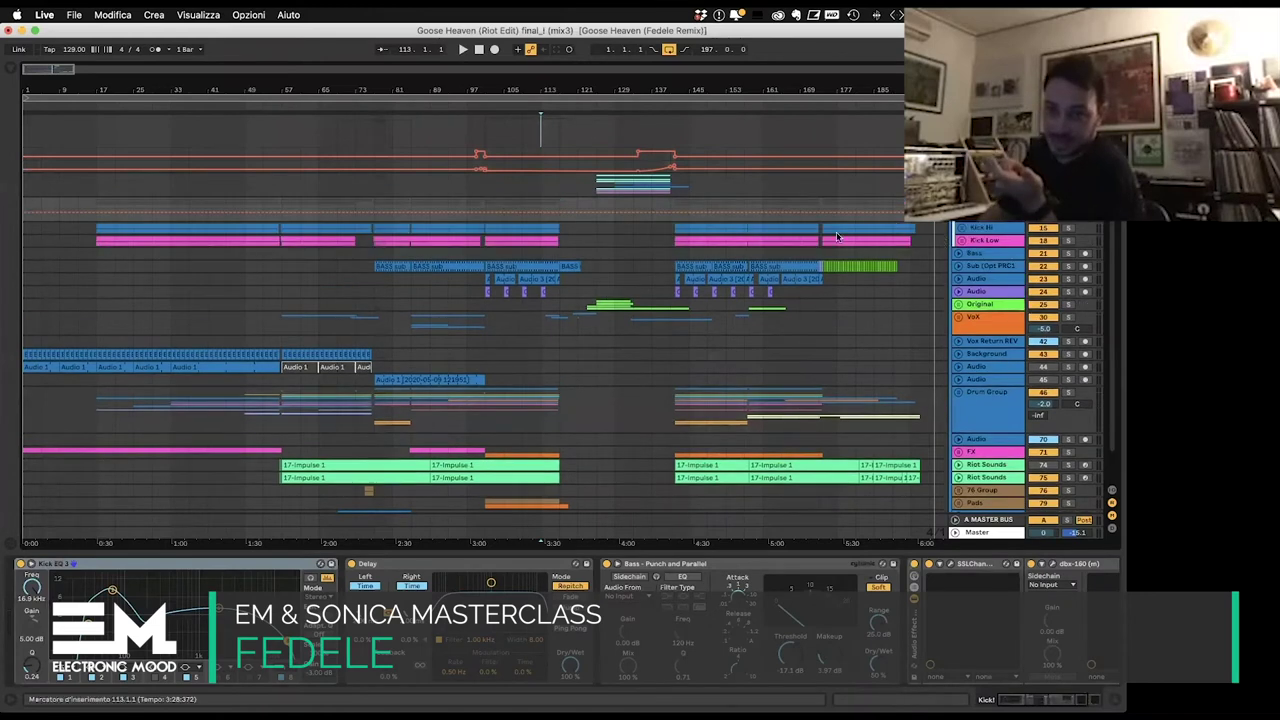
click(958, 228)
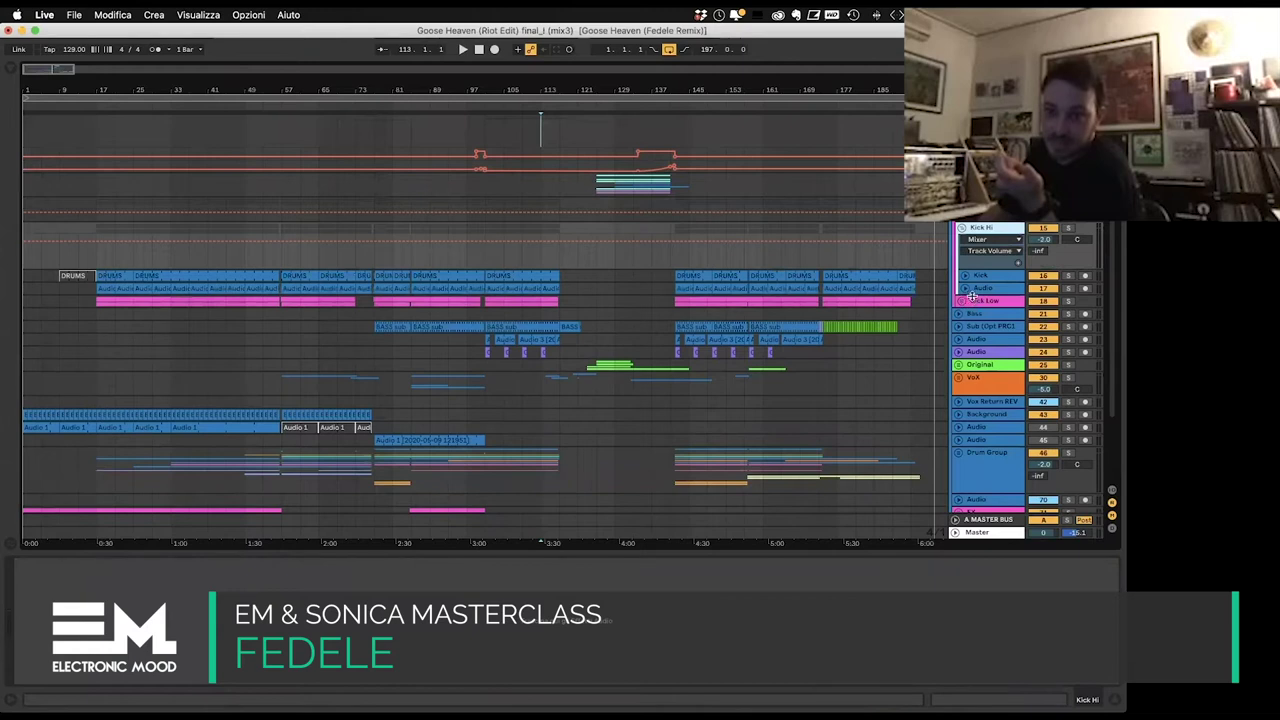
click(962, 300)
scroll(680, 325, down, 2)
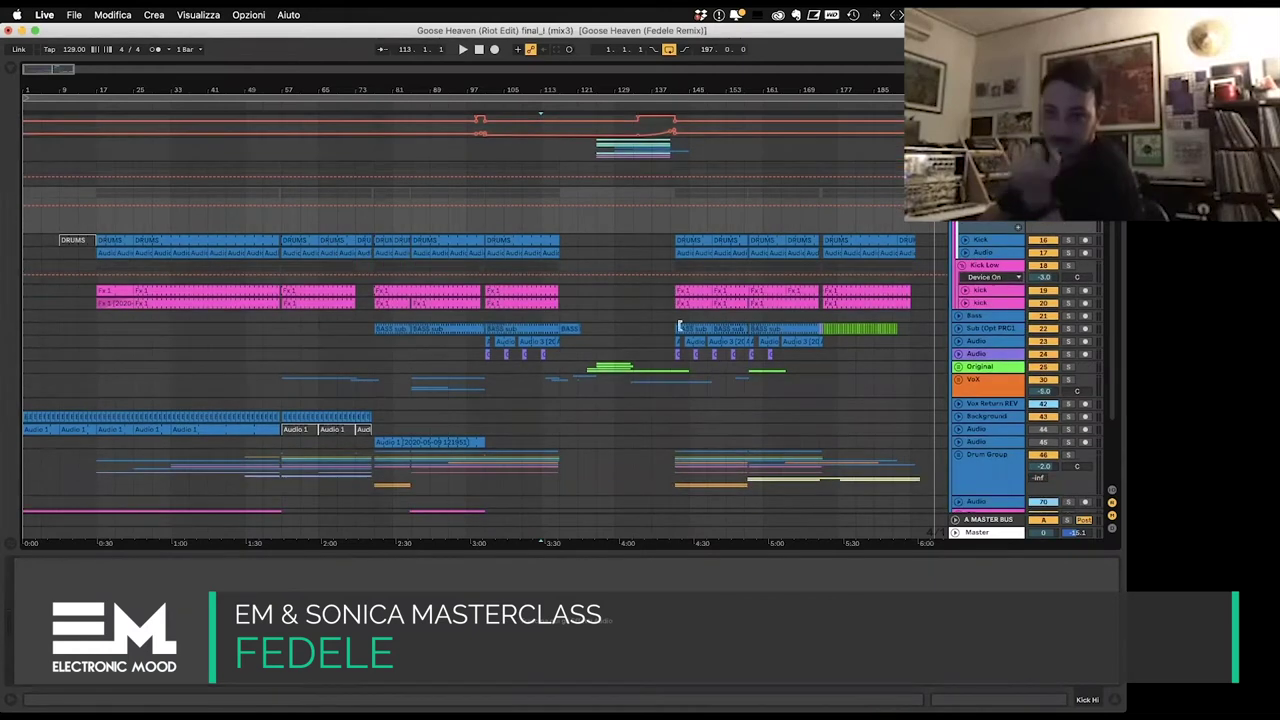
Step: Examine the device chains of the Bass track and audio track 23
click(991, 318)
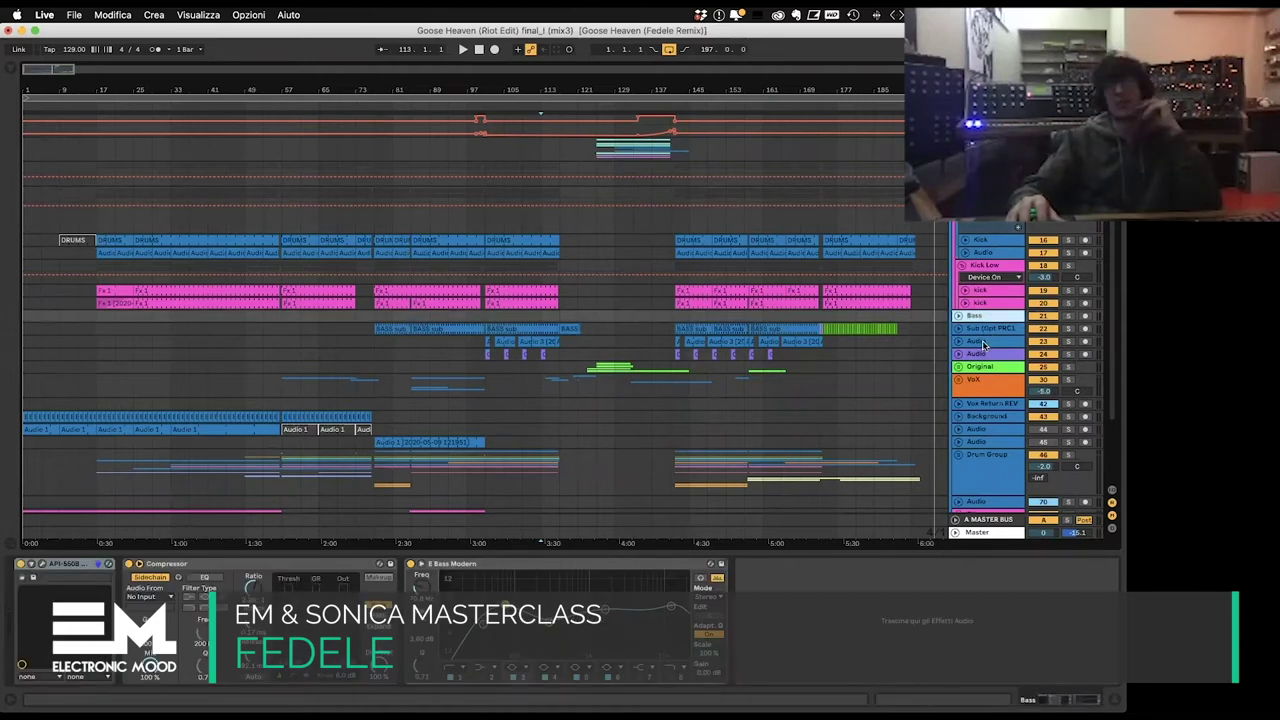
click(777, 330)
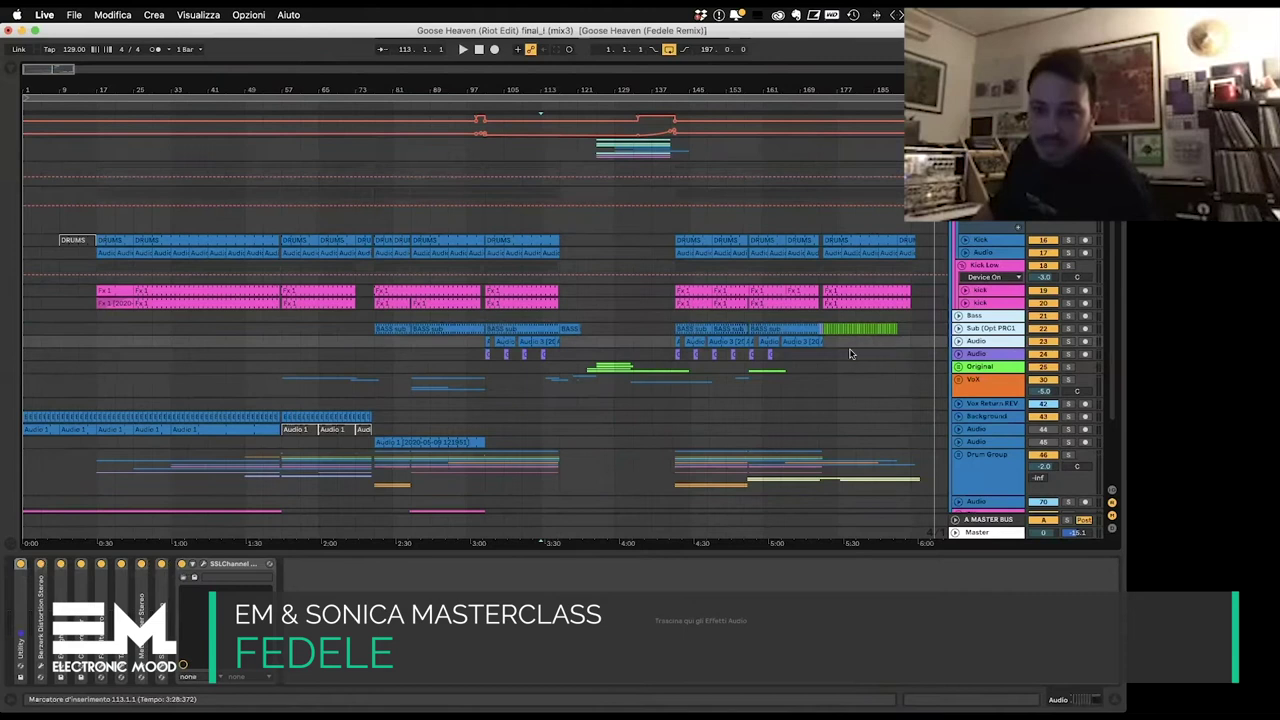
scroll(850, 354, down, 1)
Step: Unfold the Original and VoX groups in turn to view their tracks, folding each one again
click(960, 316)
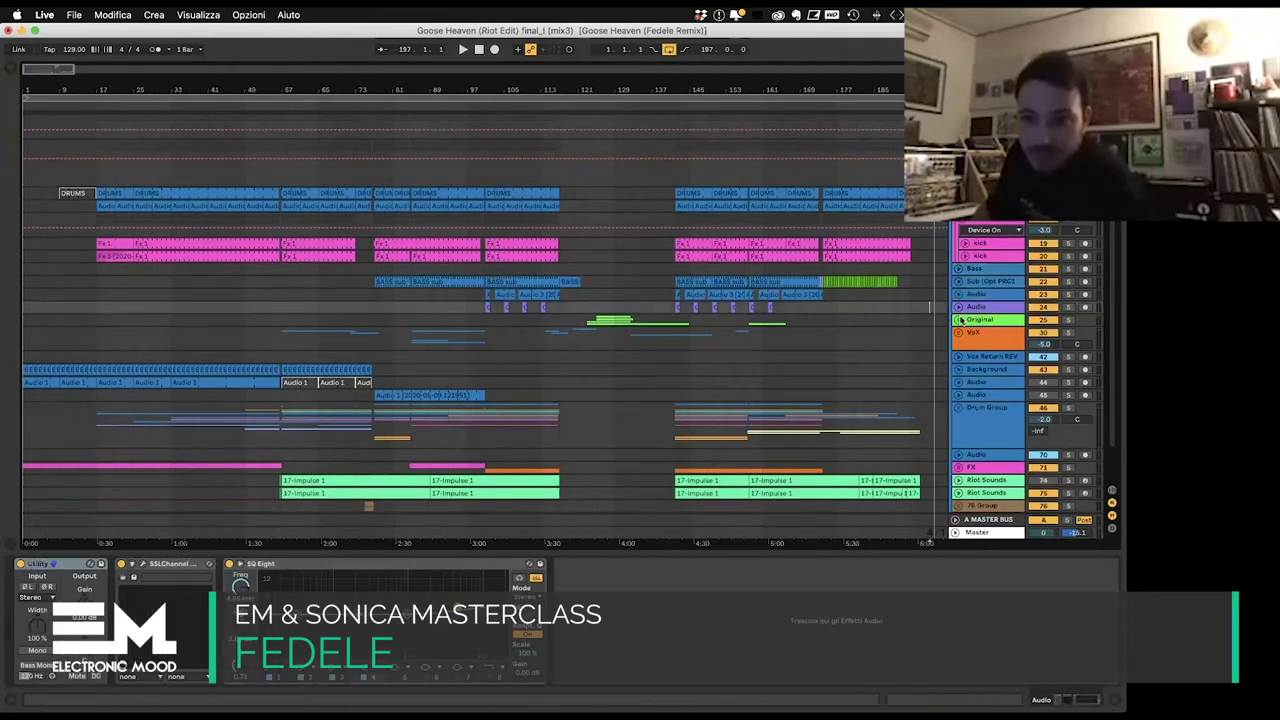
click(958, 320)
scroll(960, 310, down, 1)
click(968, 287)
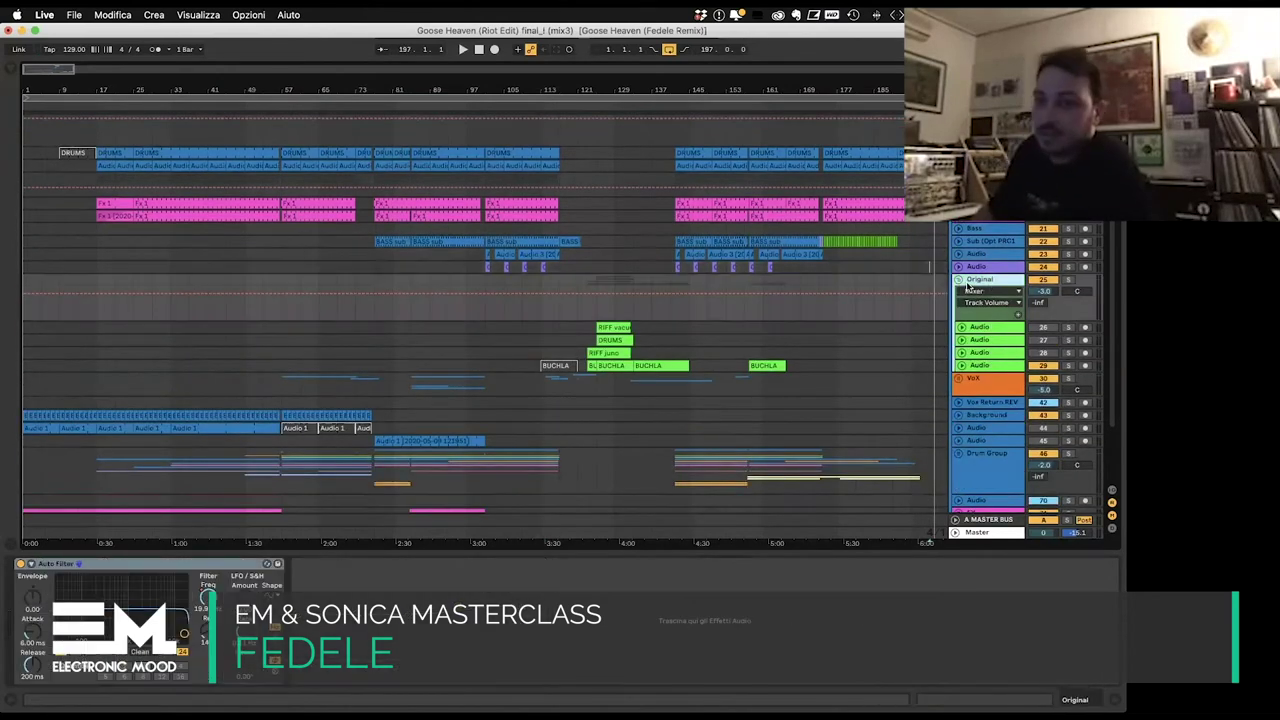
click(958, 280)
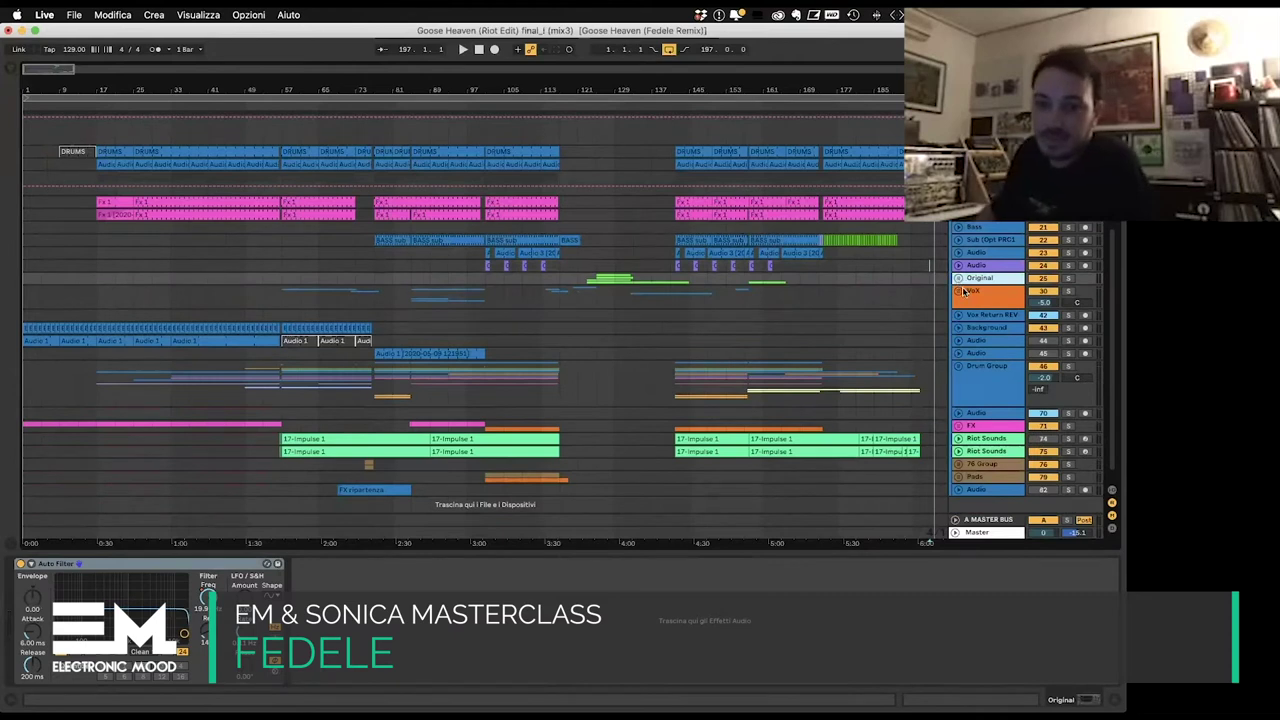
click(958, 291)
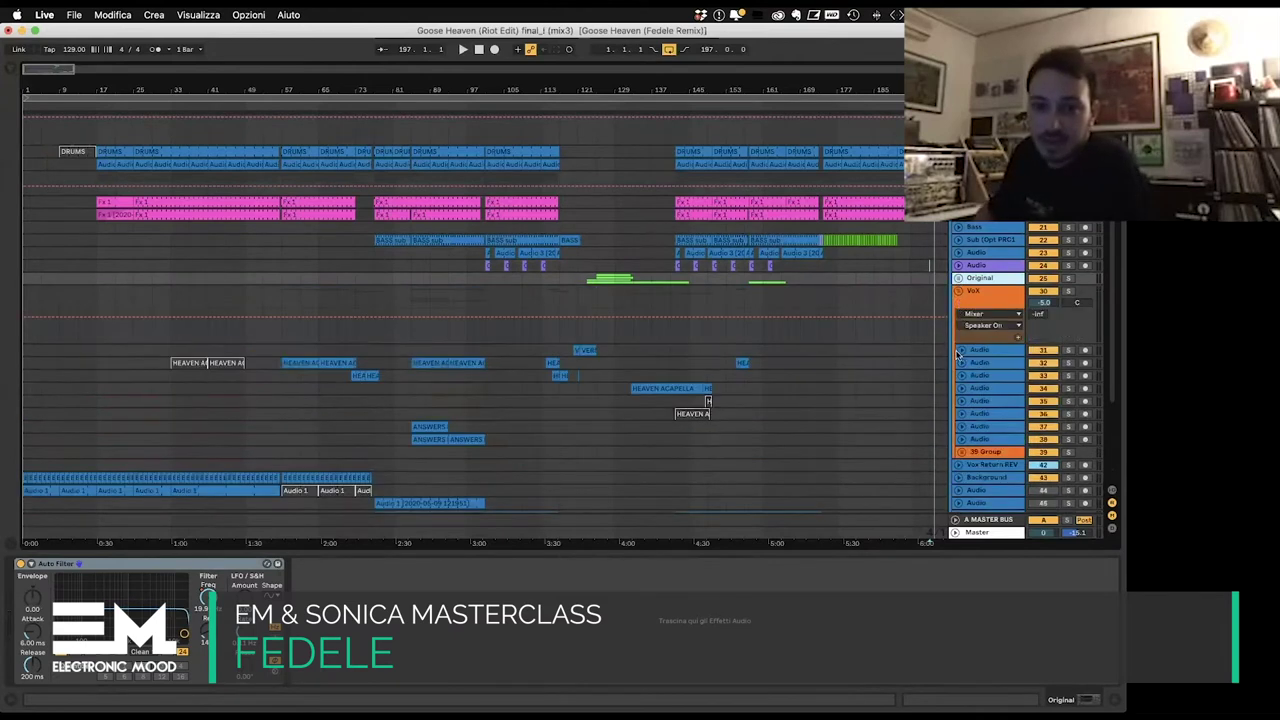
click(958, 291)
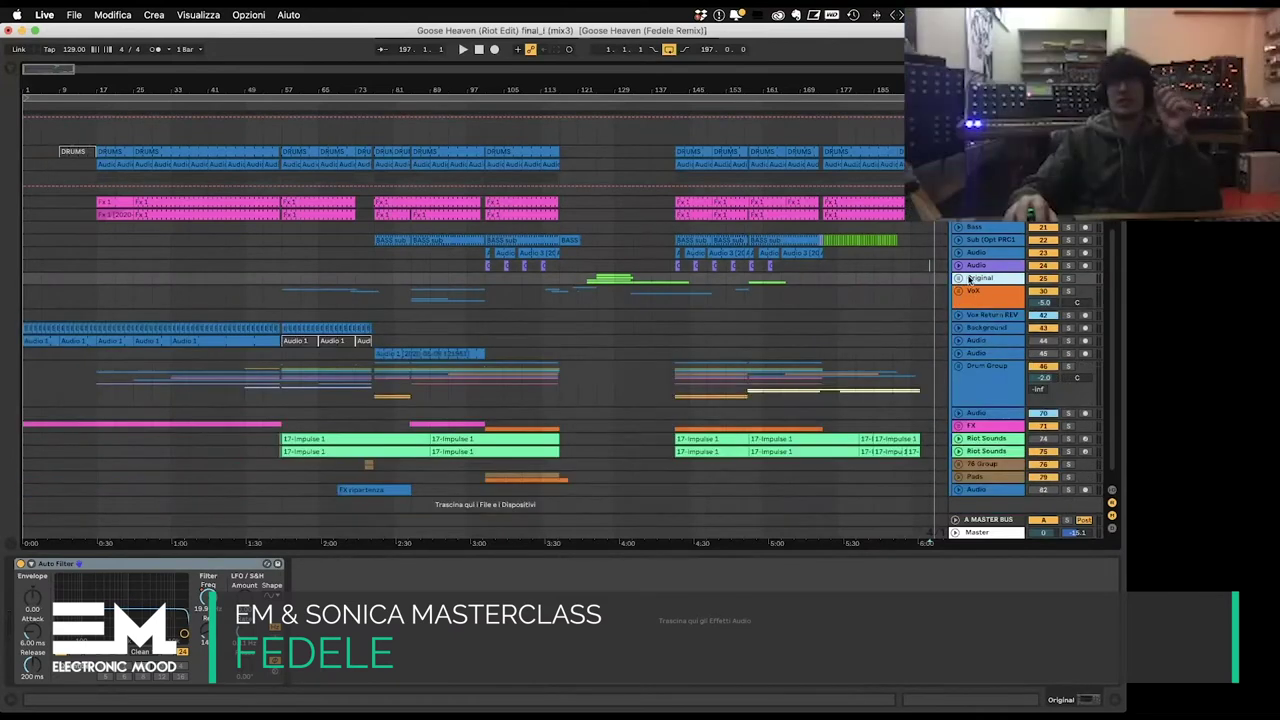
Step: Reopen the Original group and highlight its audio clips from bar 117 to bar 145
click(958, 278)
drag(560, 325, 689, 366)
scroll(470, 330, down, 3)
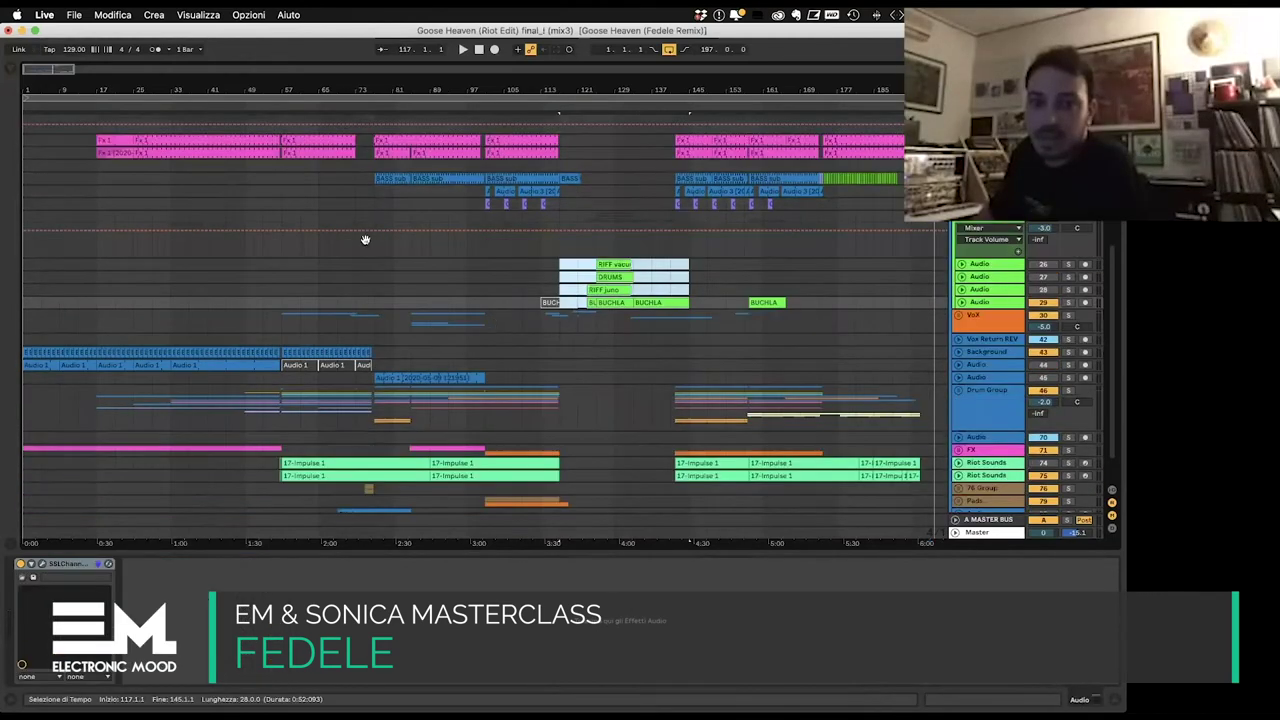
scroll(365, 240, up, 3)
scroll(477, 331, down, 4)
scroll(630, 359, up, 1)
click(630, 359)
scroll(630, 359, down, 3)
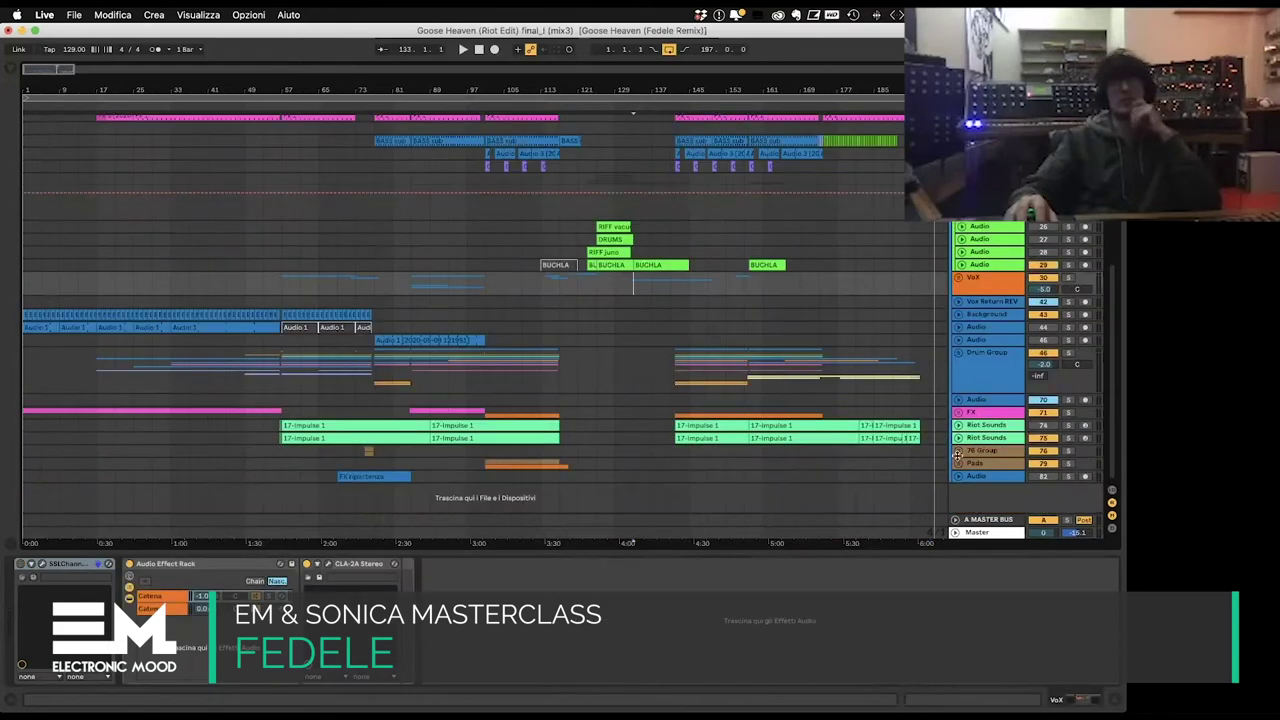
Step: Unfold the Drum Group with its Snare/Clap and Snare subgroups and look over the percussion tracks
click(957, 354)
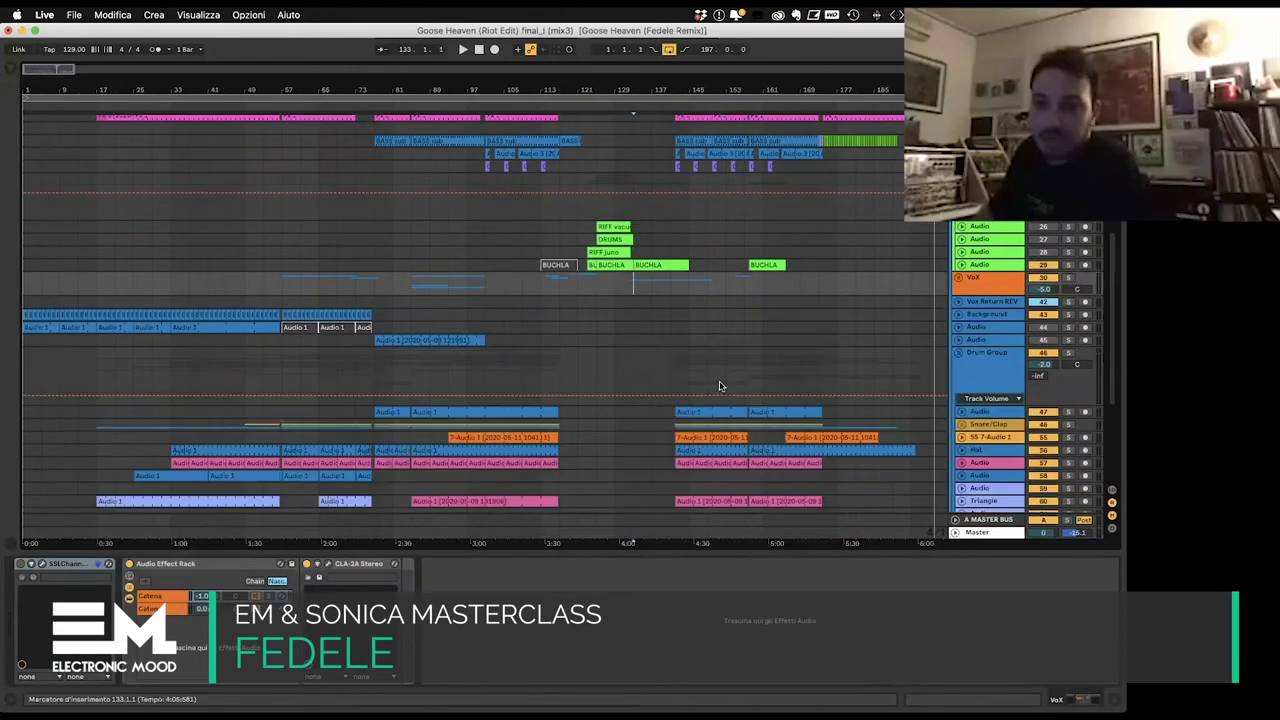
scroll(941, 318, down, 4)
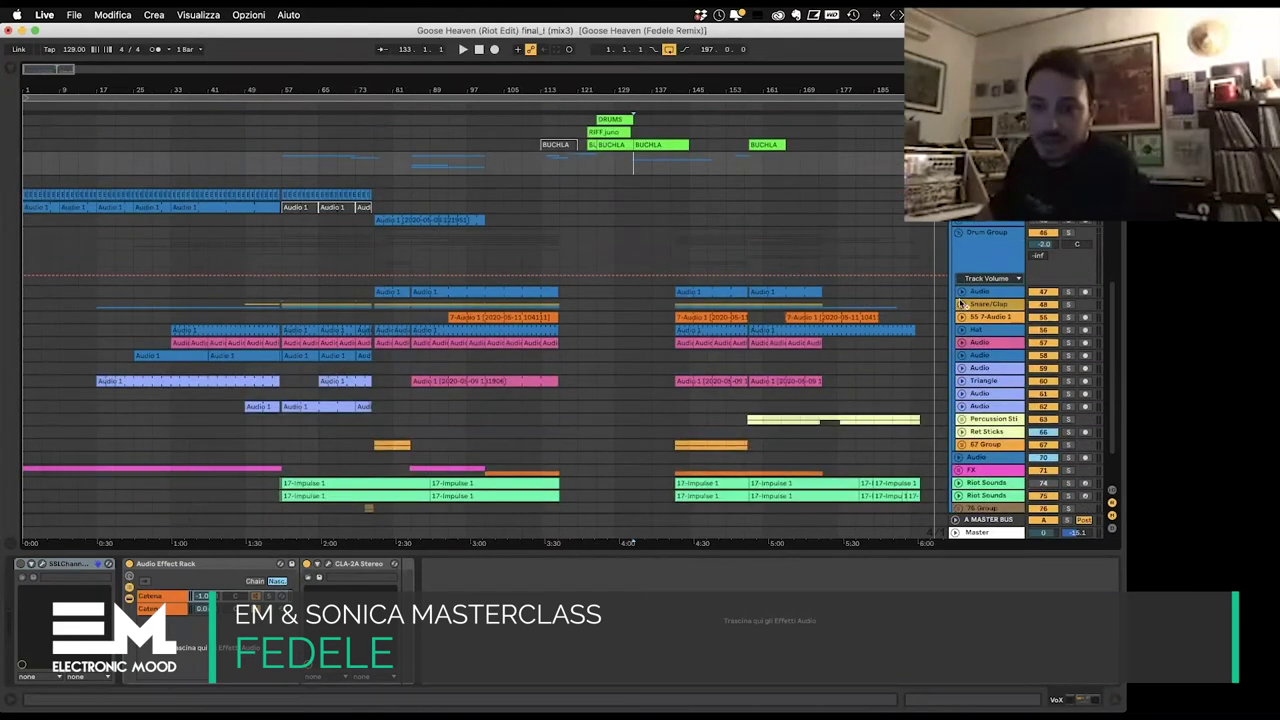
click(961, 304)
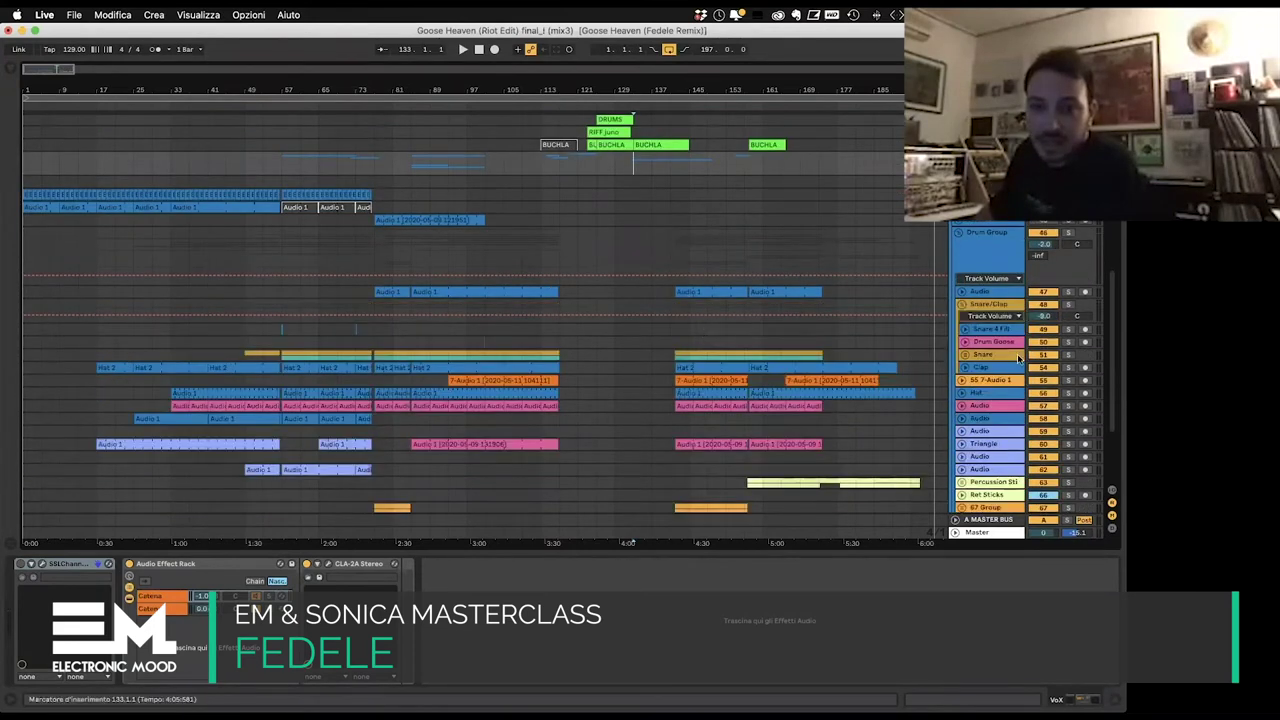
click(965, 355)
scroll(419, 316, down, 3)
scroll(675, 361, down, 3)
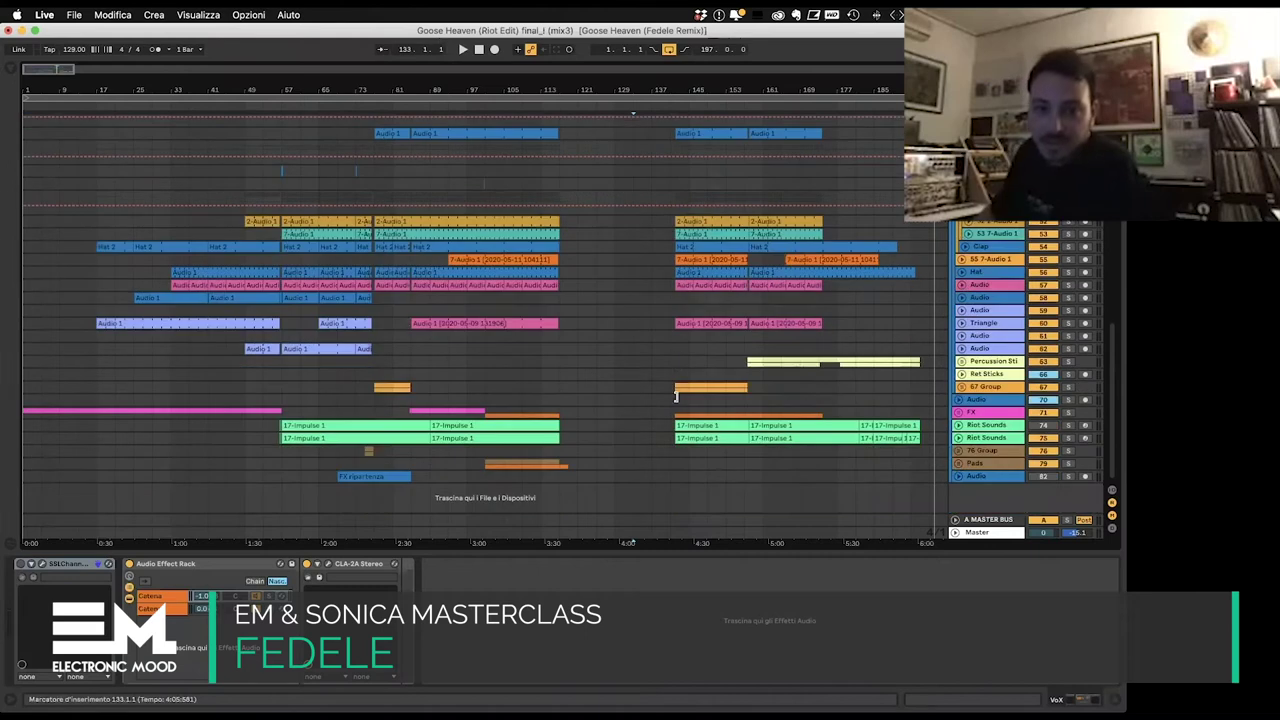
scroll(660, 438, up, 5)
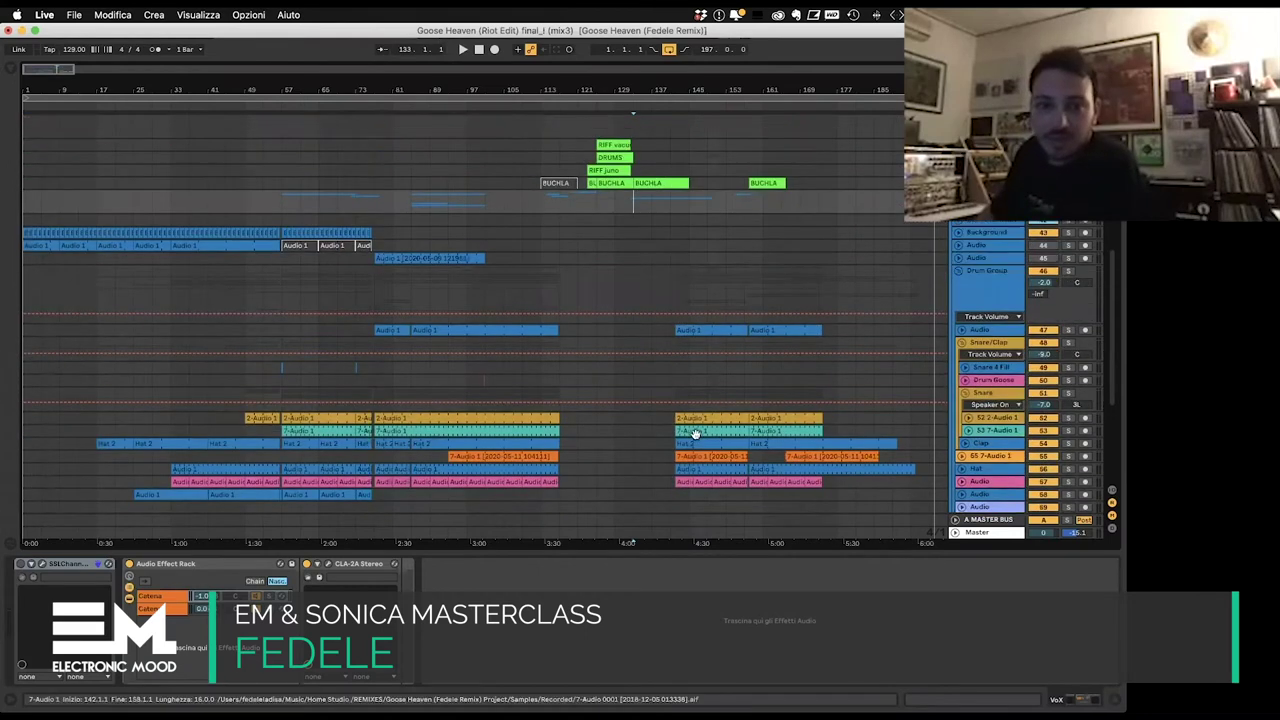
scroll(660, 360, up, 5)
scroll(640, 277, right, 1)
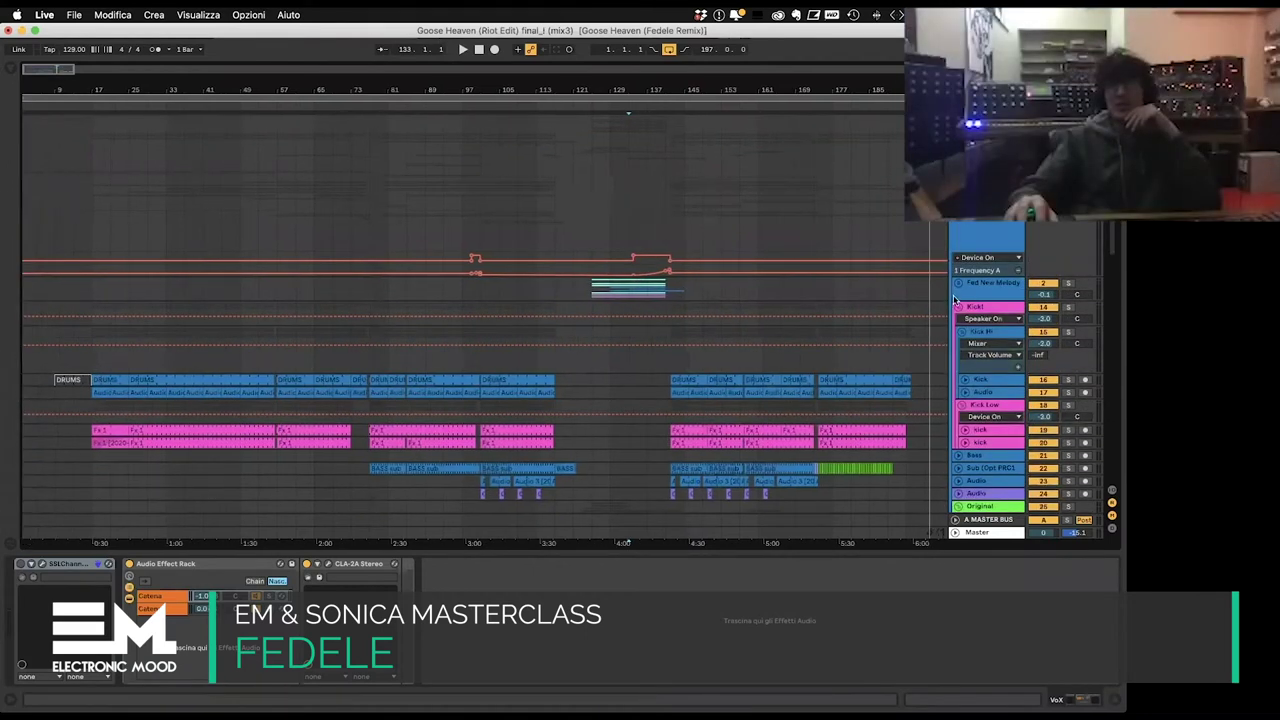
scroll(961, 311, down, 15)
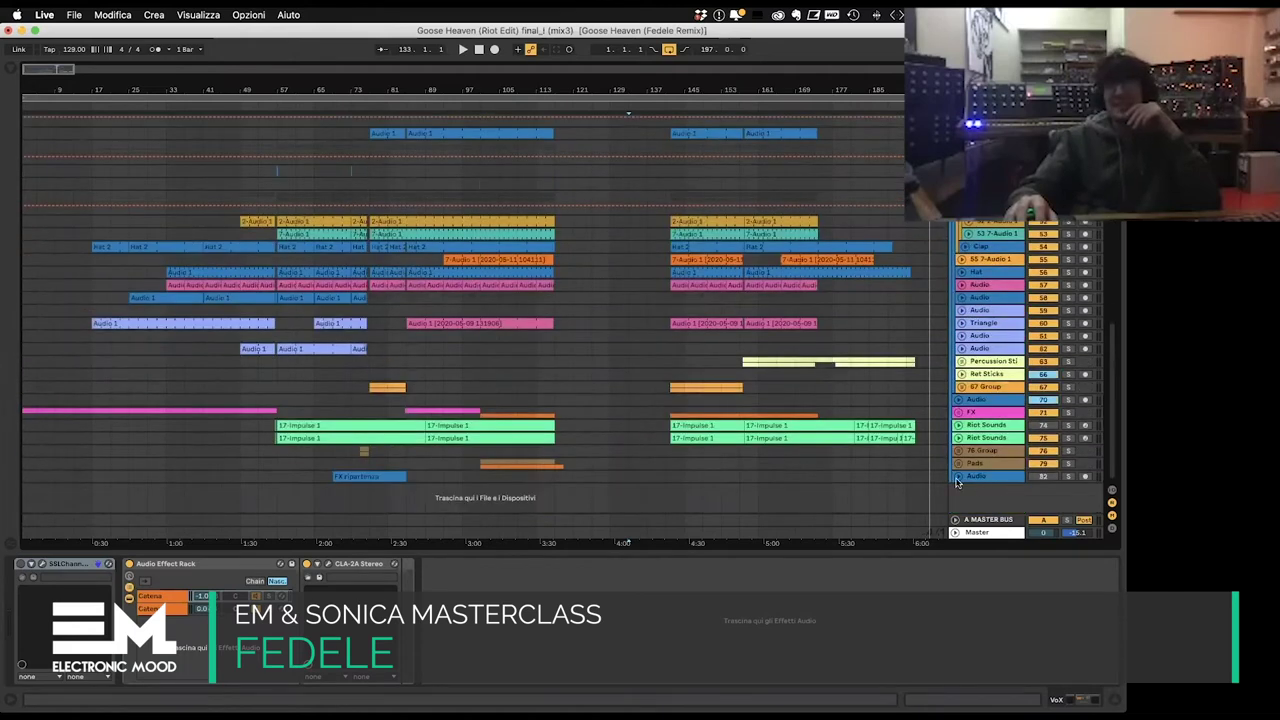
Step: Mute the audio track holding the FX ripartenza clip and unfold the Pads group
click(1045, 484)
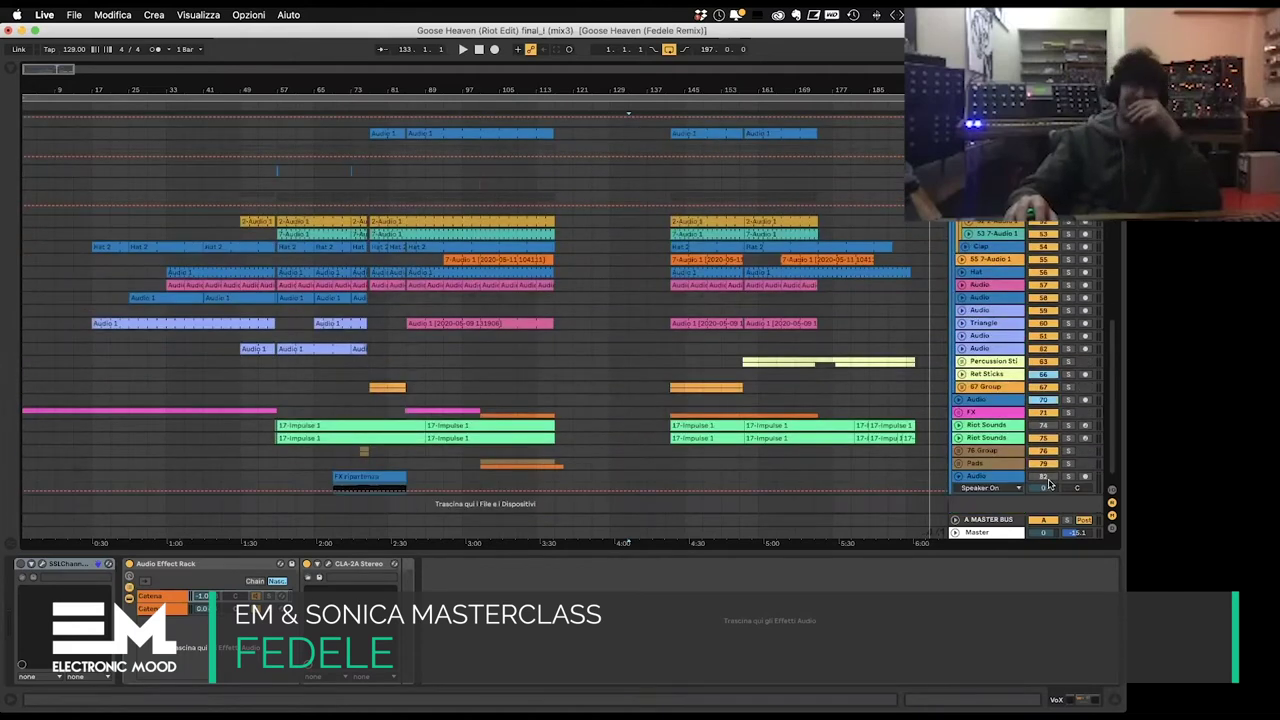
click(958, 464)
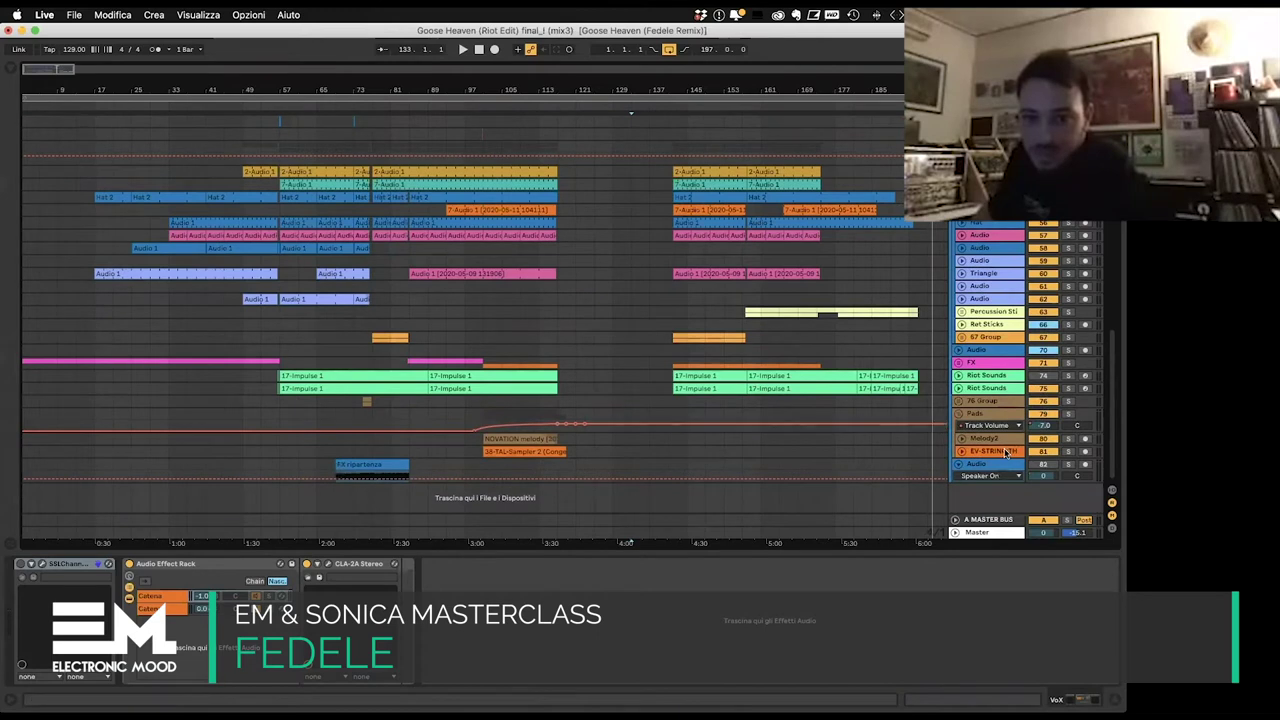
click(1008, 468)
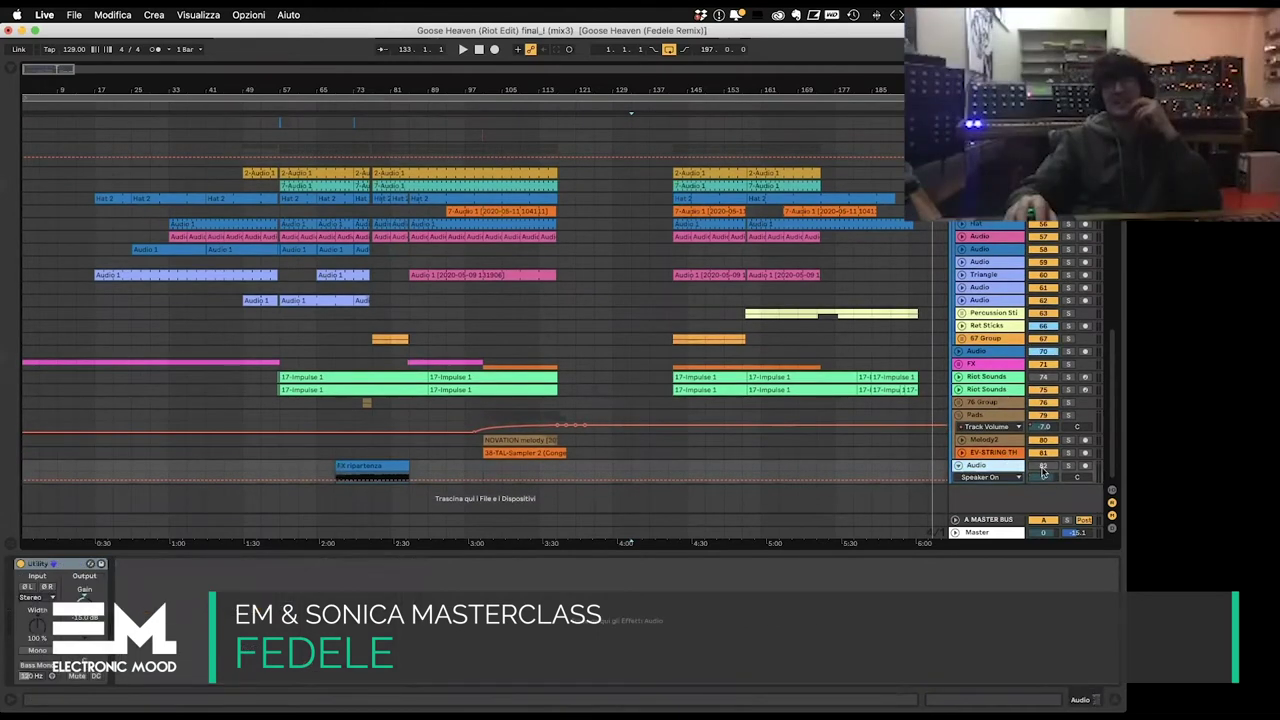
Step: View the A MASTER BUS return track's devices, and fold and select the ARRANGEMENT group
click(985, 520)
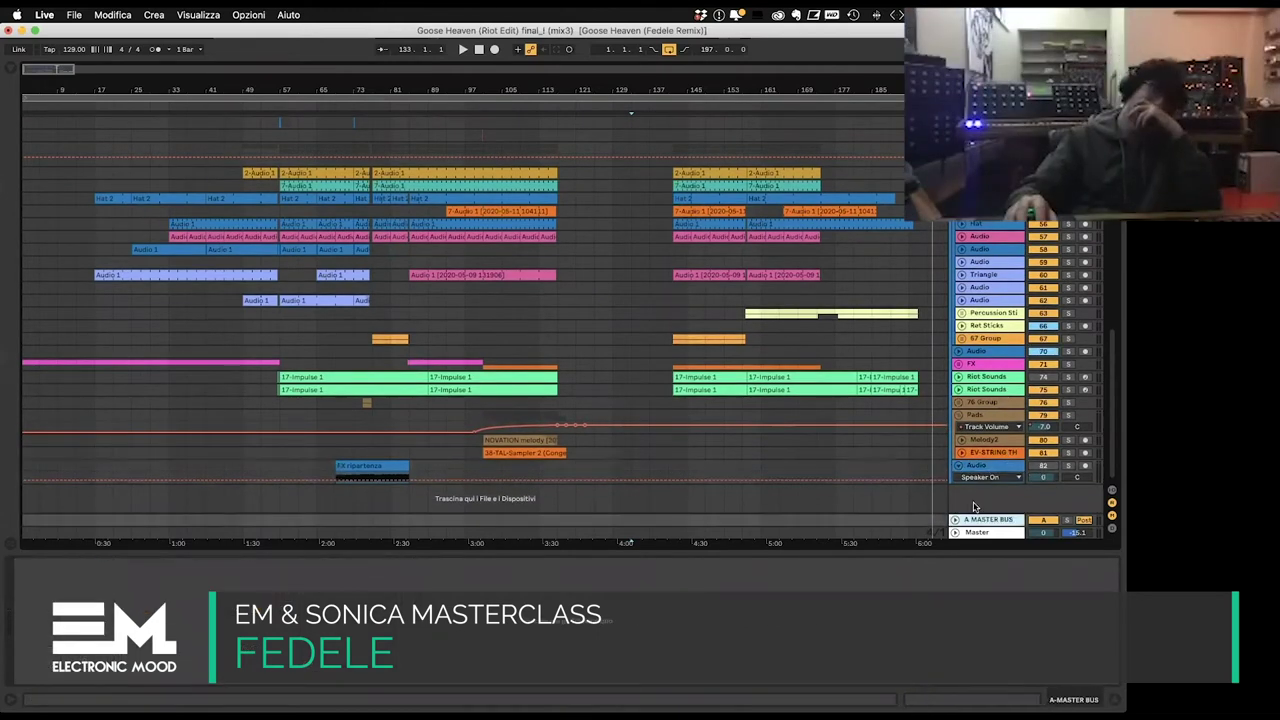
scroll(985, 350, up, 10)
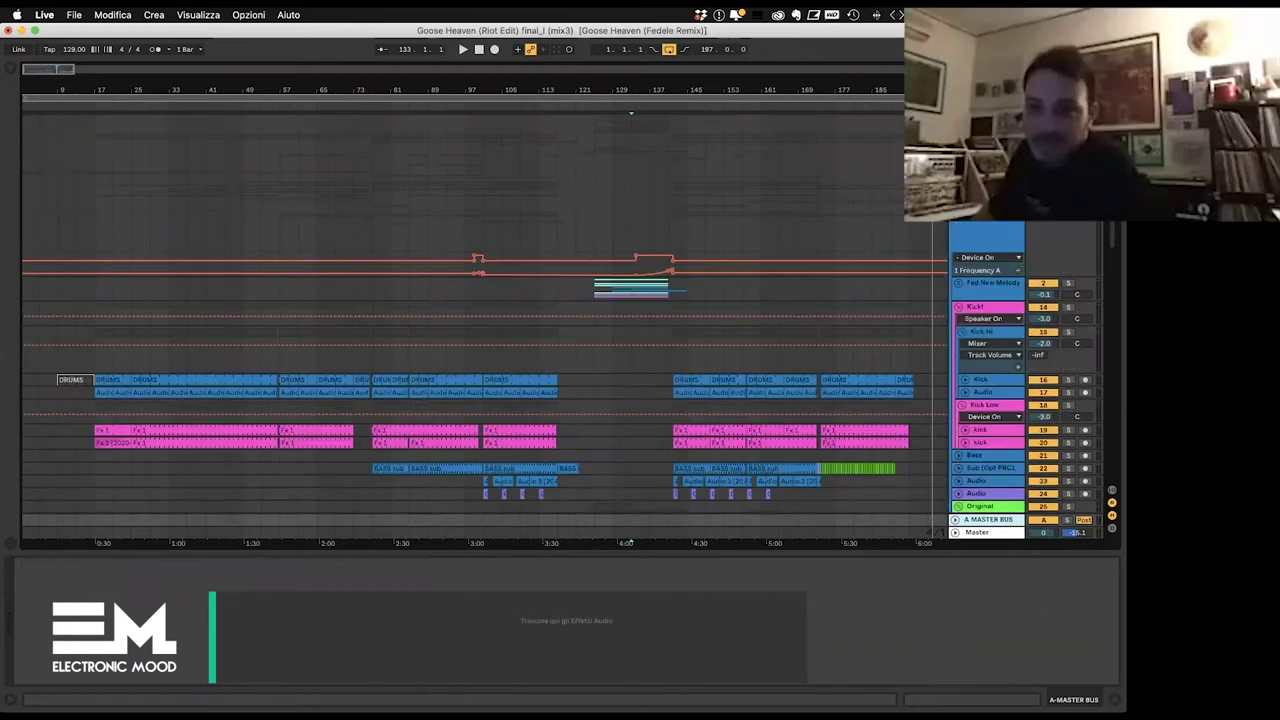
click(958, 121)
click(988, 121)
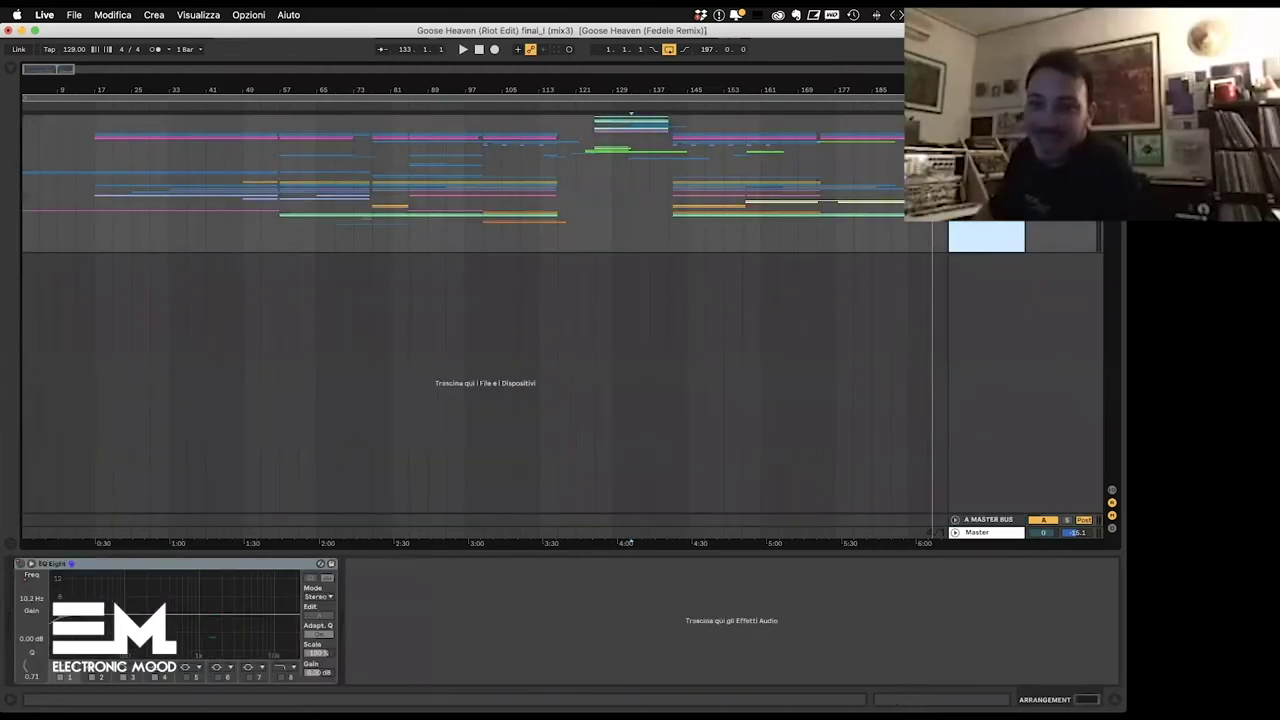
Step: Switch to the Session mixer and check the ARRANGEMENT group's output routing, the A MASTER BUS return and the Master track
key(Tab)
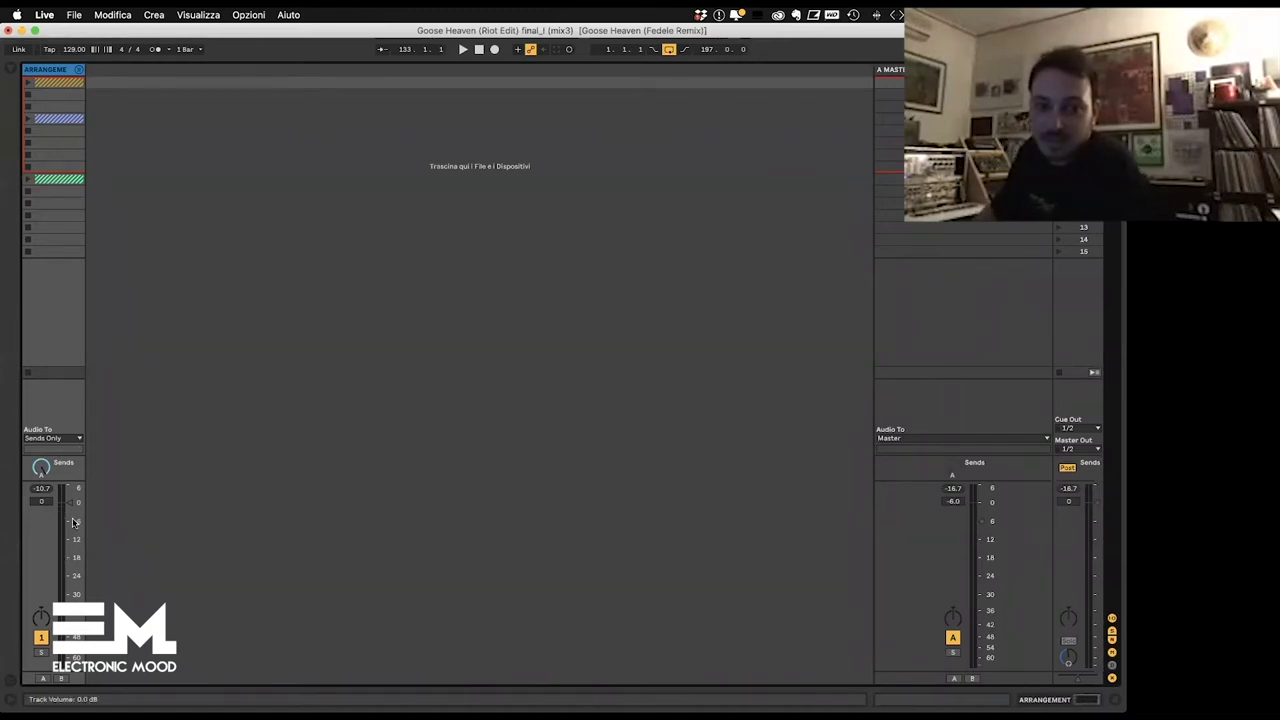
click(48, 438)
click(48, 438)
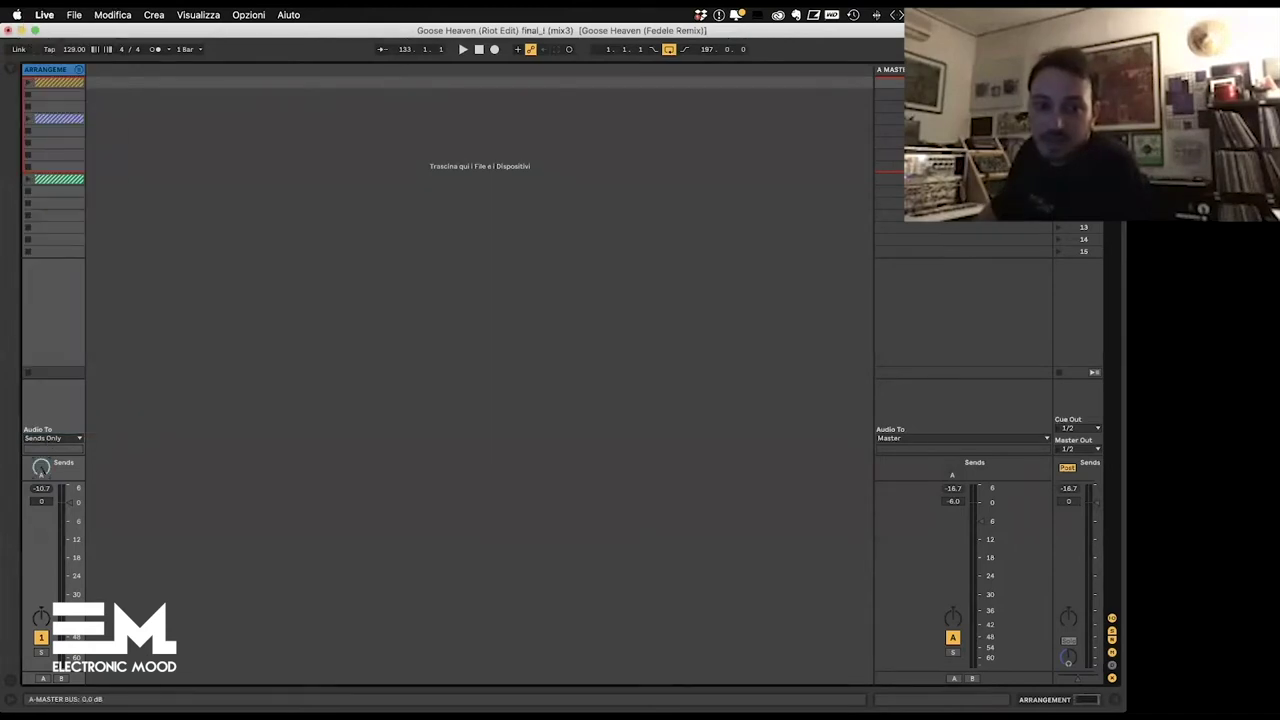
click(932, 70)
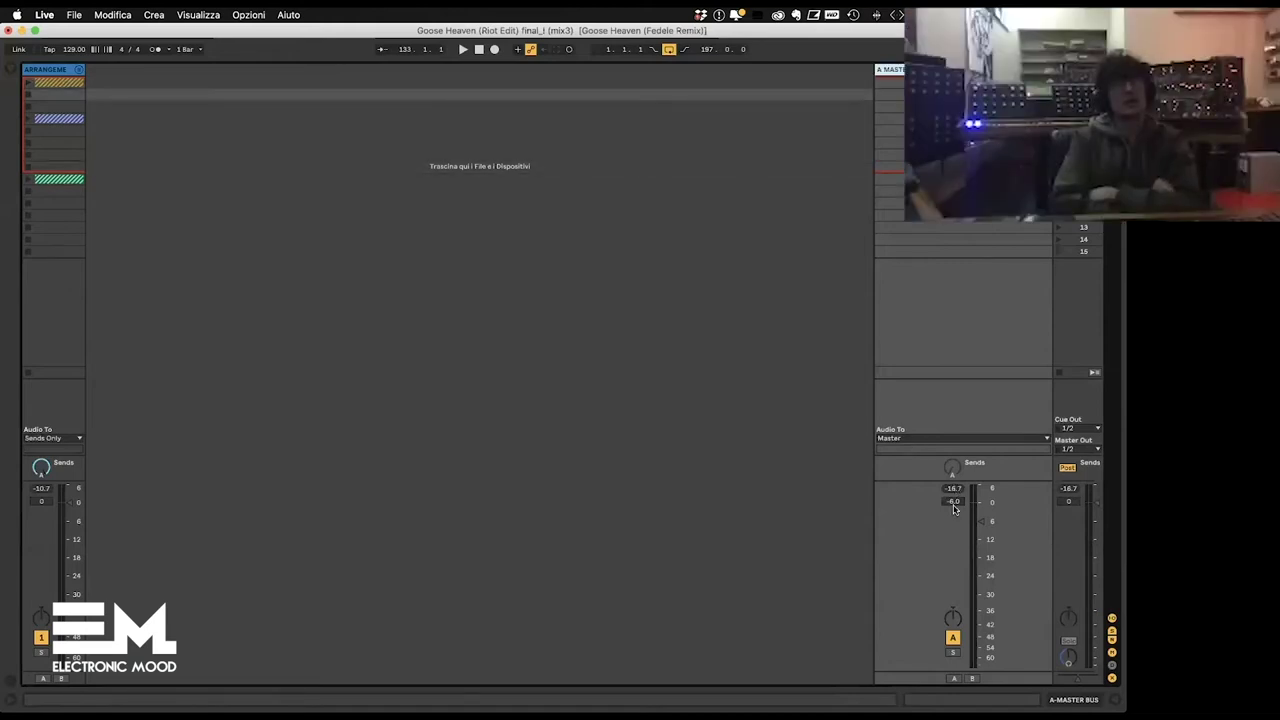
click(1087, 622)
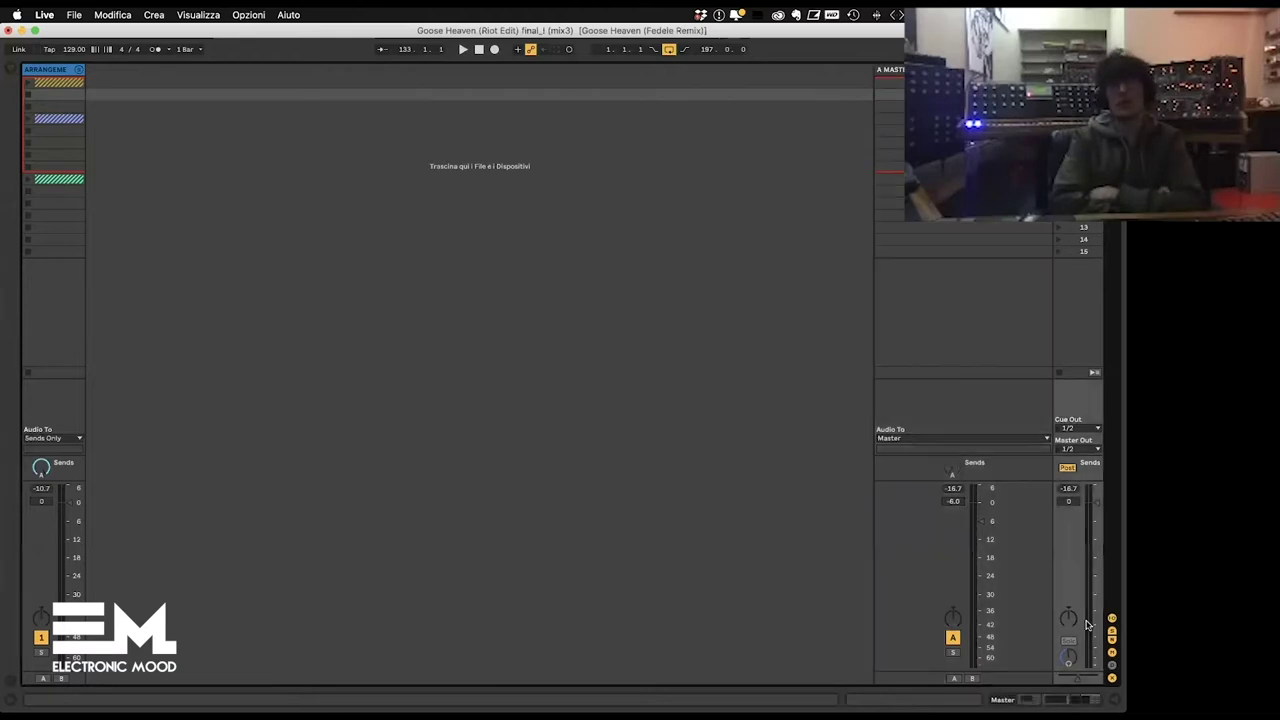
Step: Show the device chain area and compare the devices on the Master track, the ARRANGEMENT group and the A MASTER BUS return
click(1076, 699)
scroll(768, 610, left, 1)
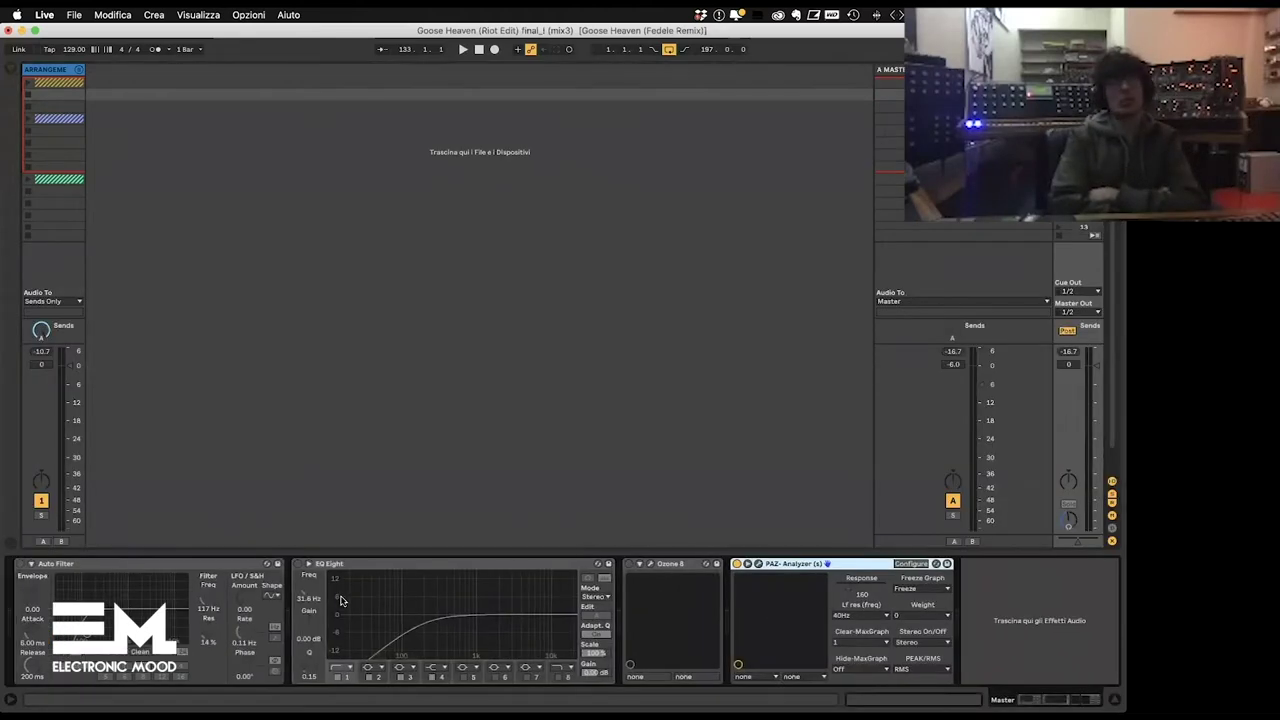
click(878, 71)
click(59, 70)
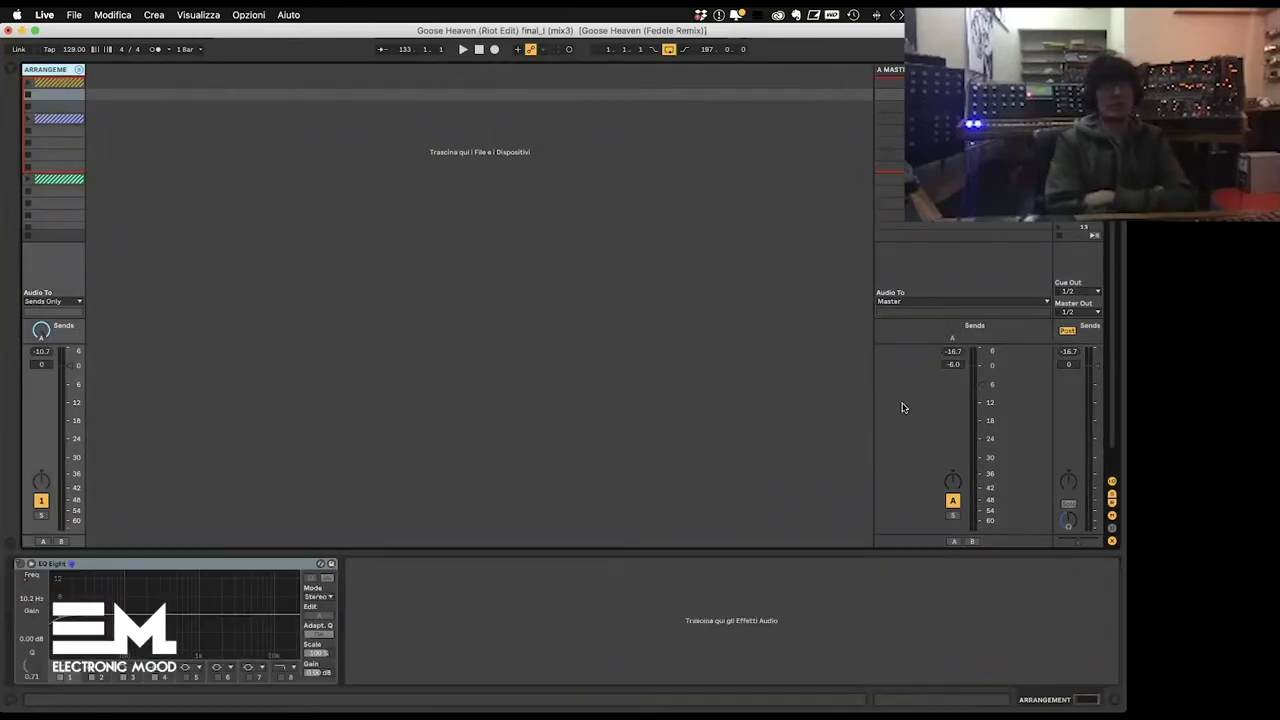
click(1078, 70)
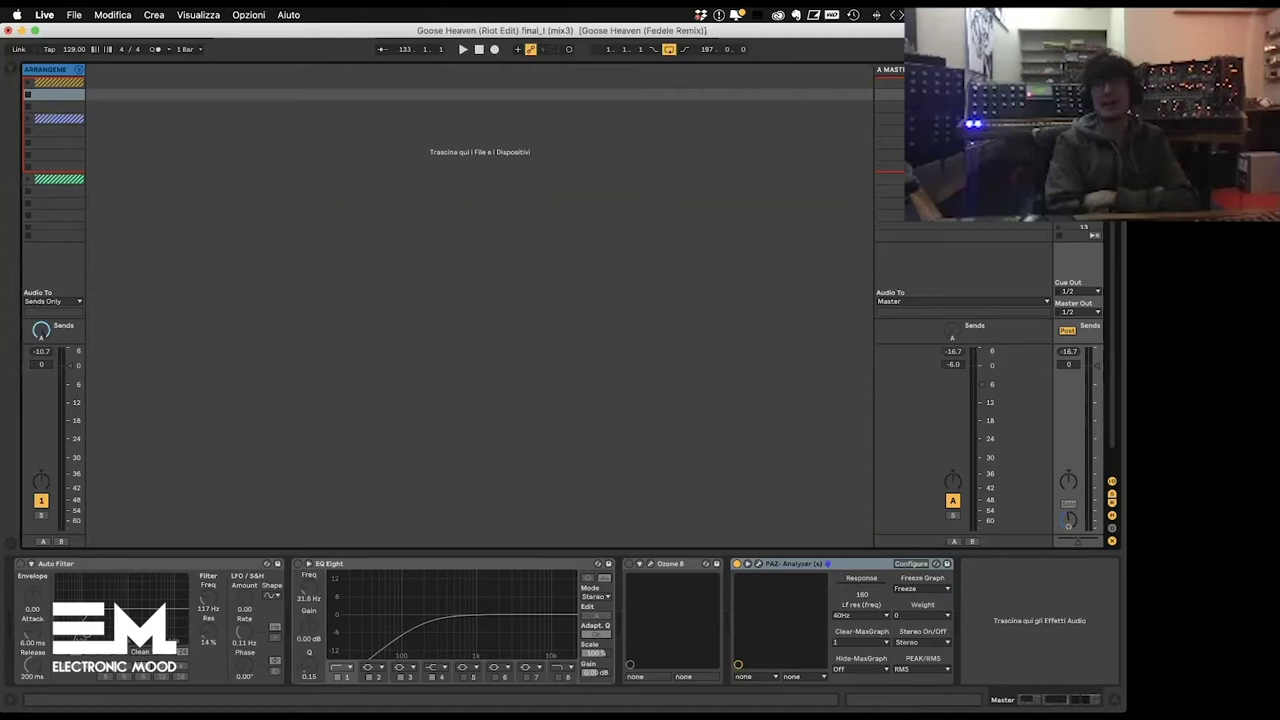
click(903, 135)
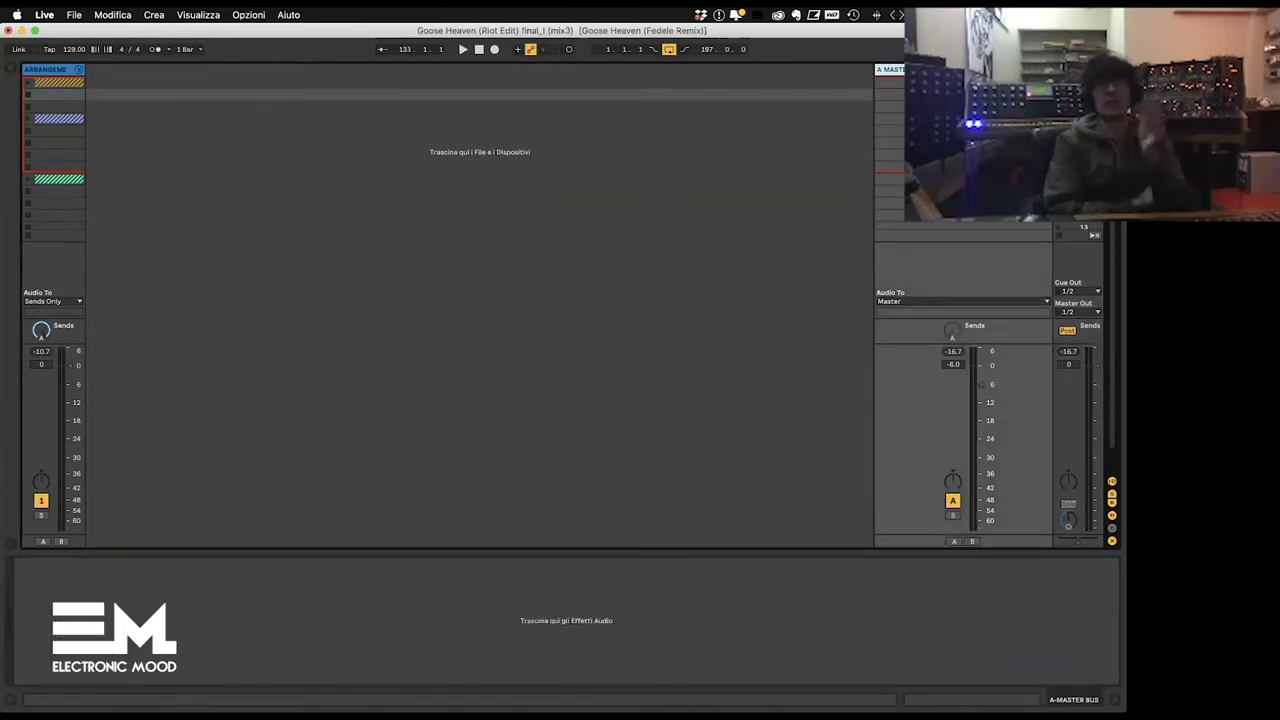
Step: Decline reopening the Updater's windows and bring the Master track's Ozone 8 plug-in window into view over the empty clip area
click(1078, 70)
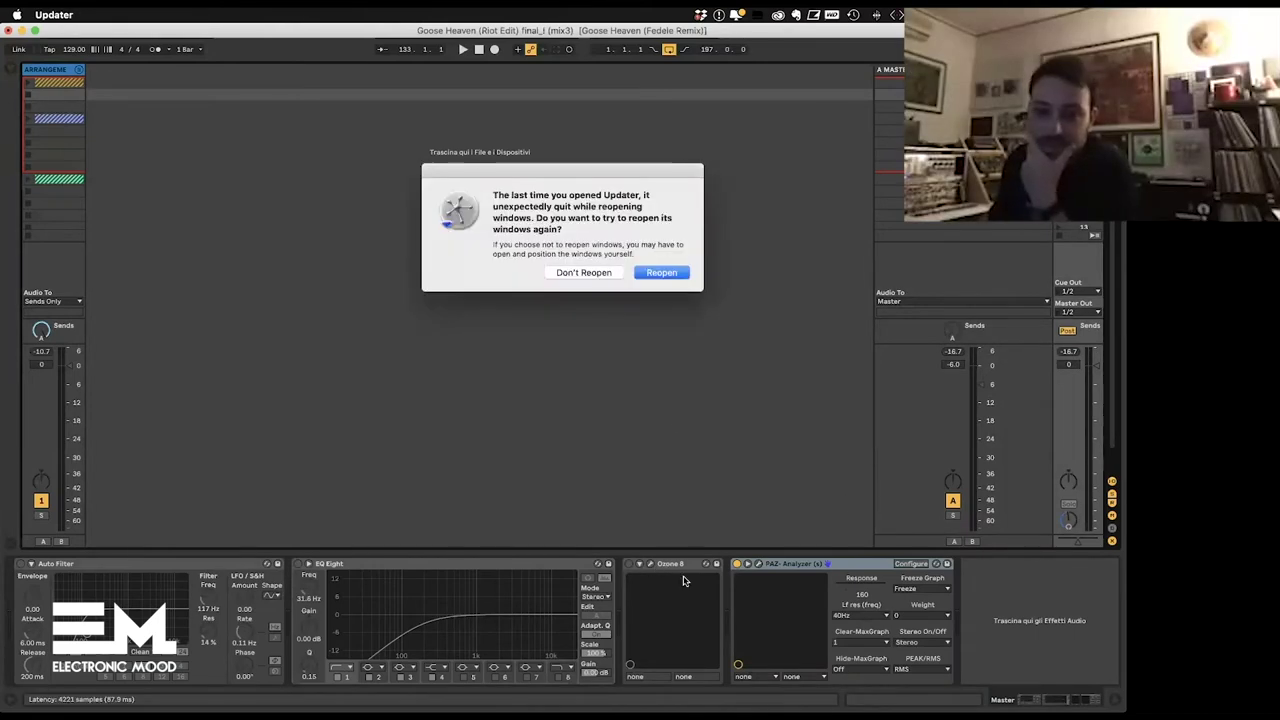
click(583, 274)
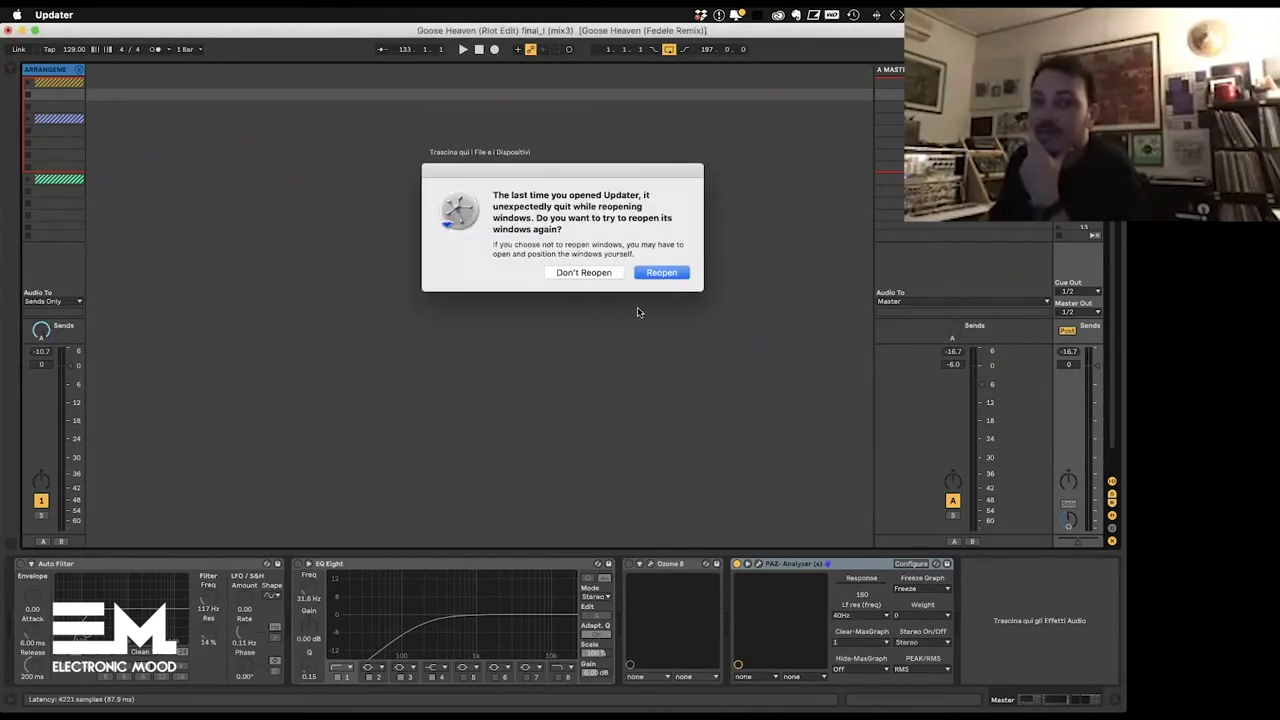
click(600, 273)
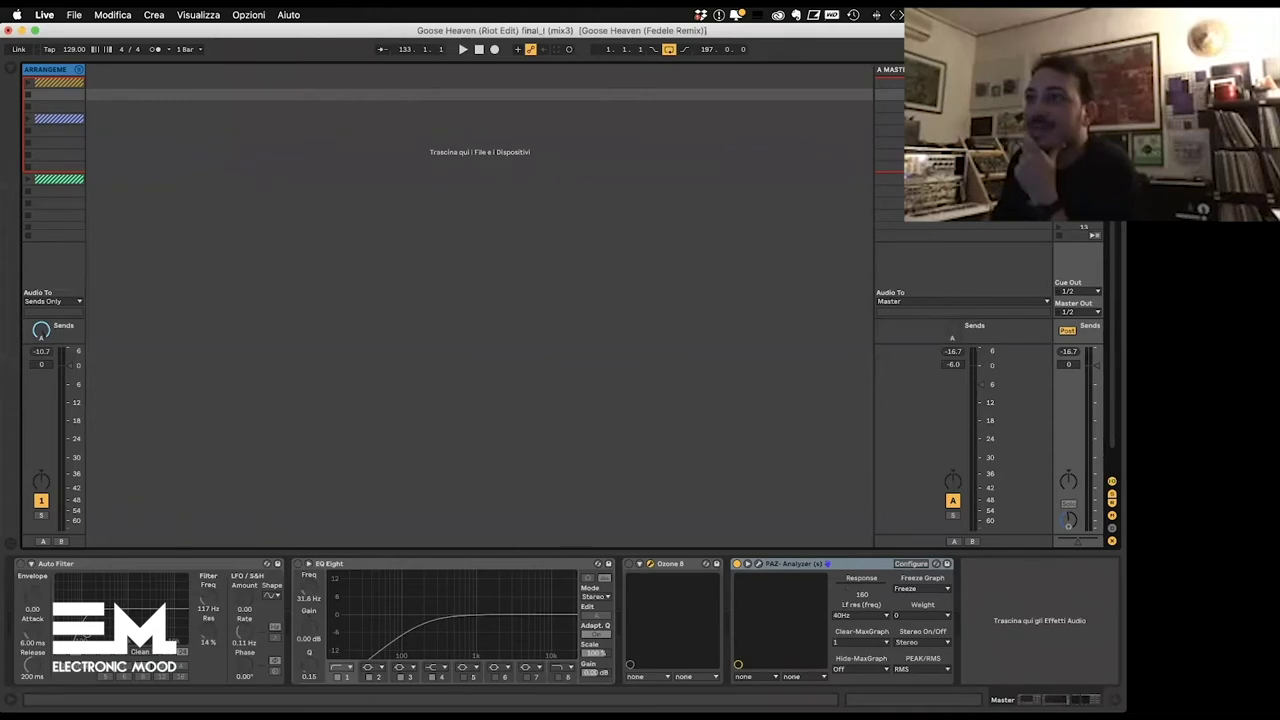
drag(1210, 148, 153, 114)
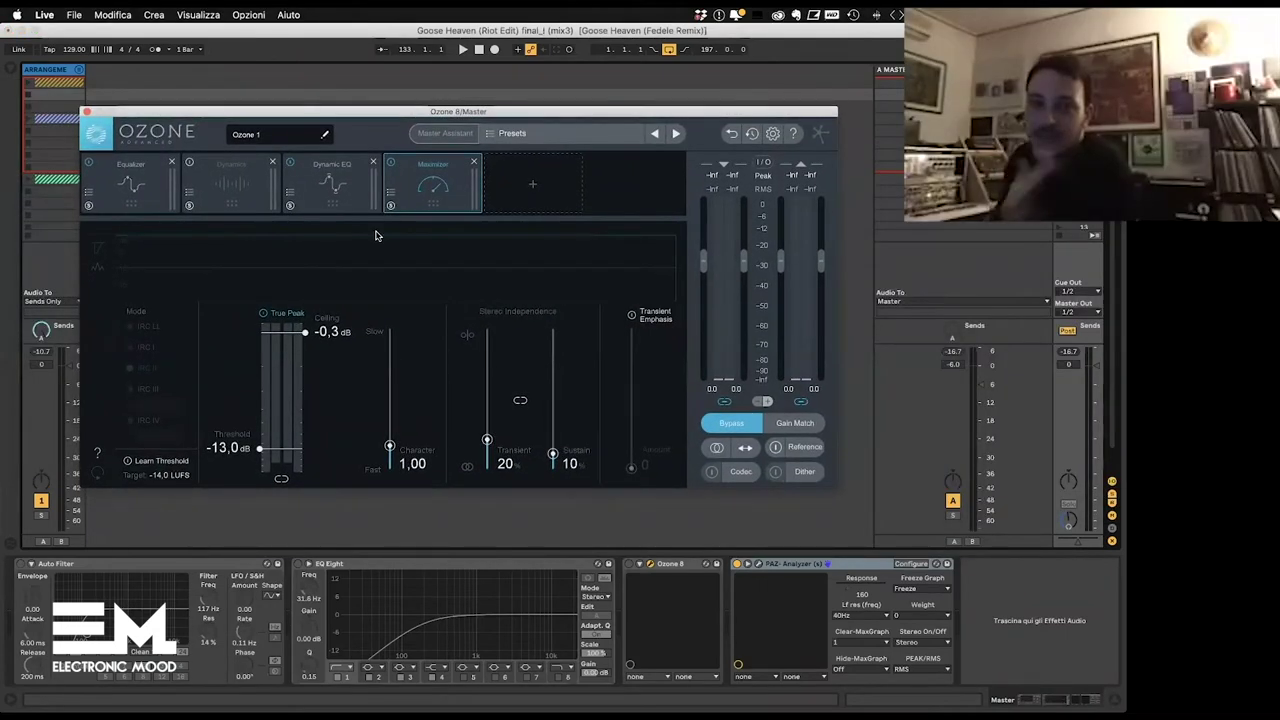
click(789, 419)
click(730, 595)
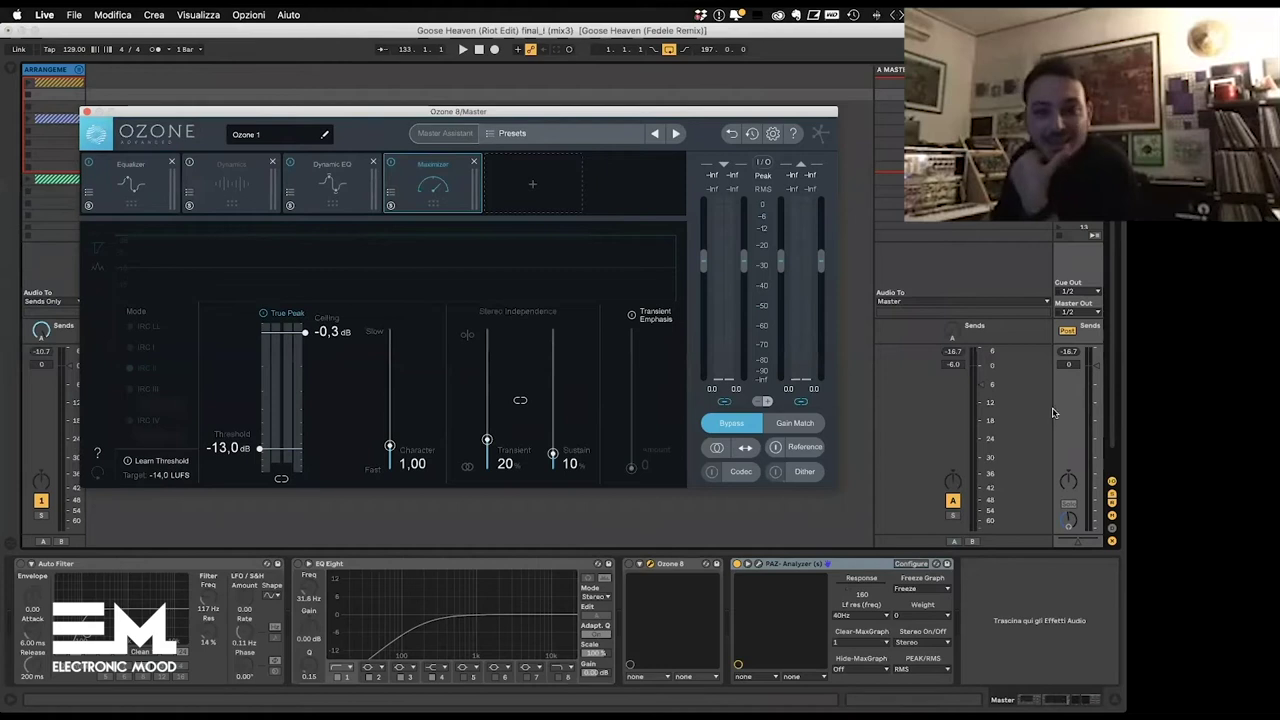
Step: Try raising the A MASTER BUS return's volume to -1.7 dB and put it back to -6.0 dB
drag(949, 366, 954, 392)
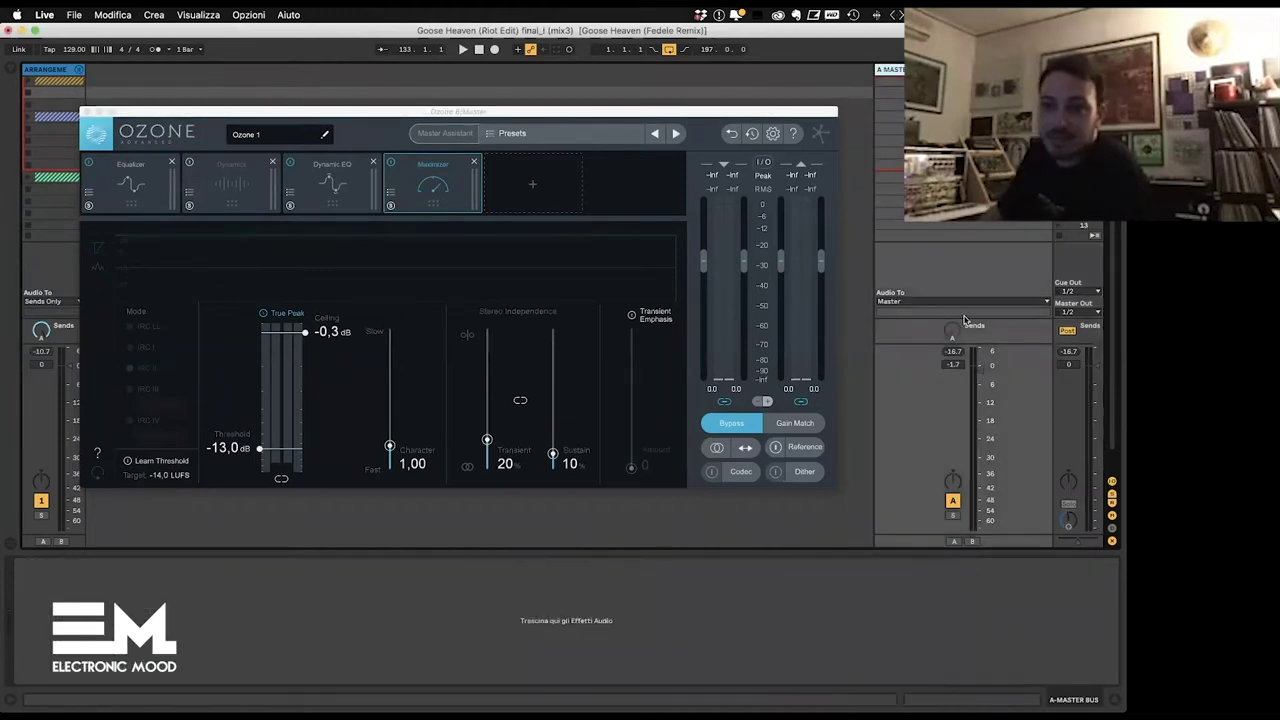
text(-)
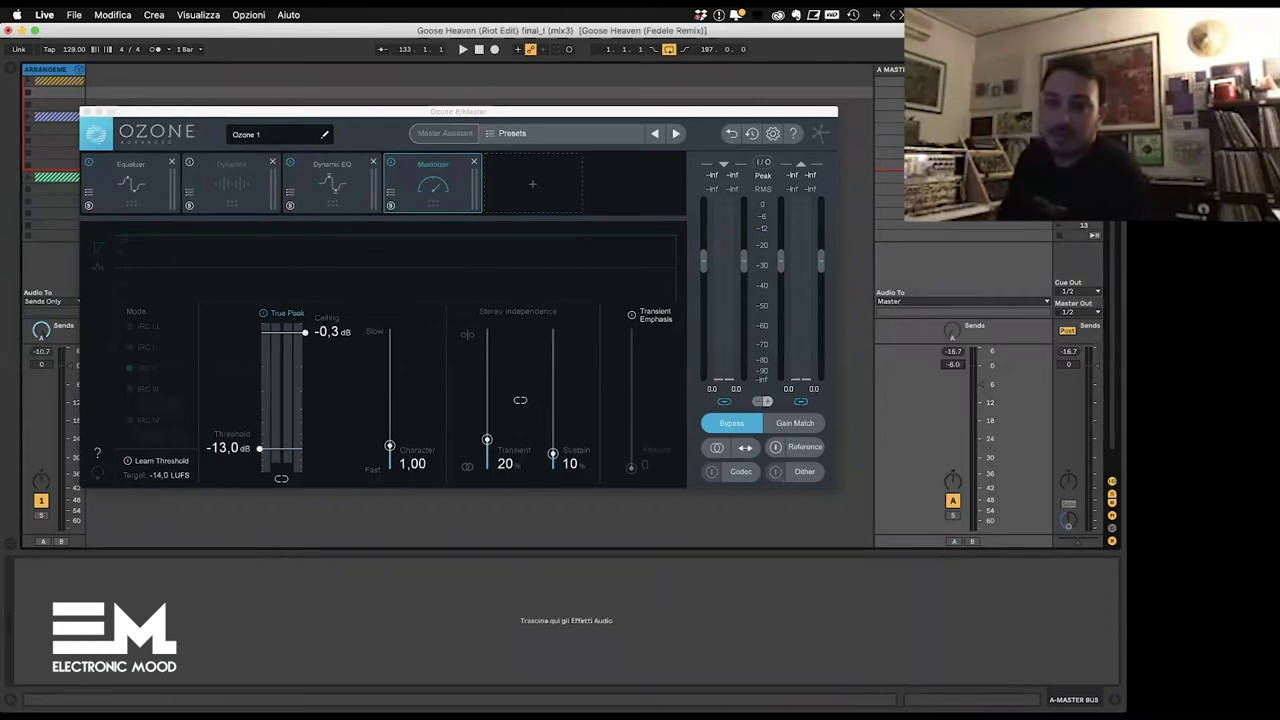
Step: Switch the Master track's Ozone 8 device on and off again to demonstrate its bypass
click(1078, 70)
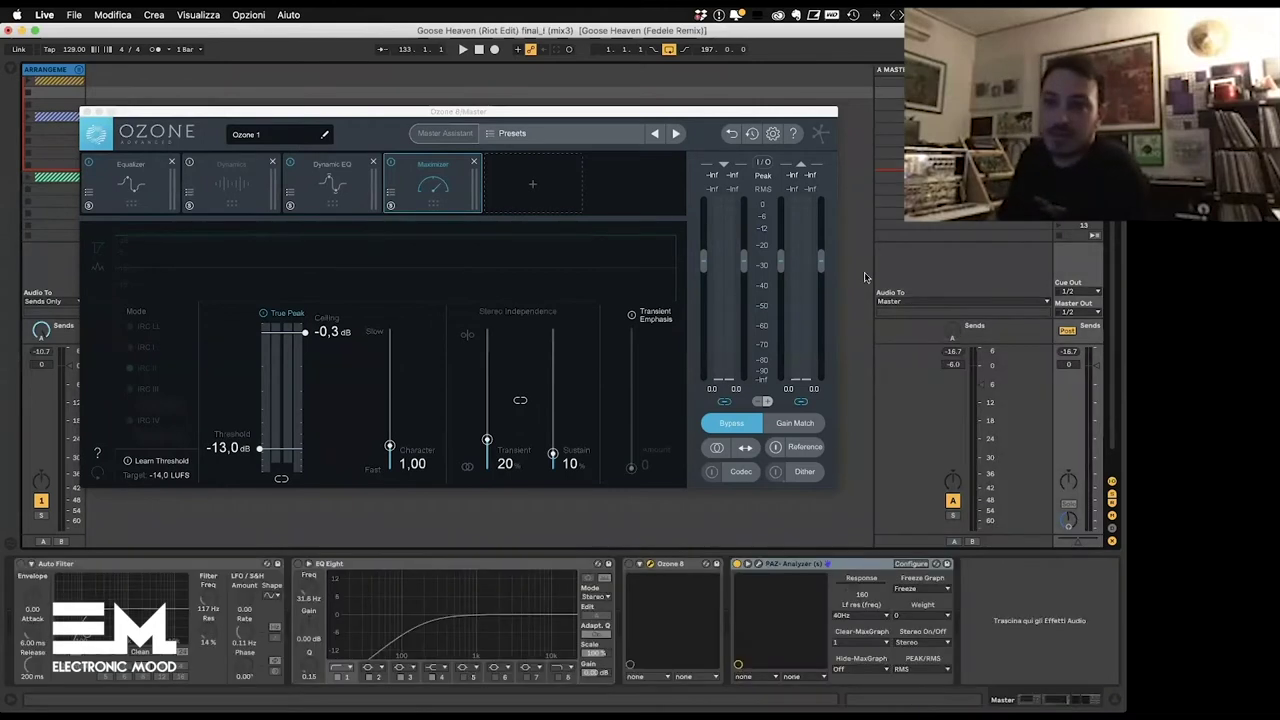
click(627, 565)
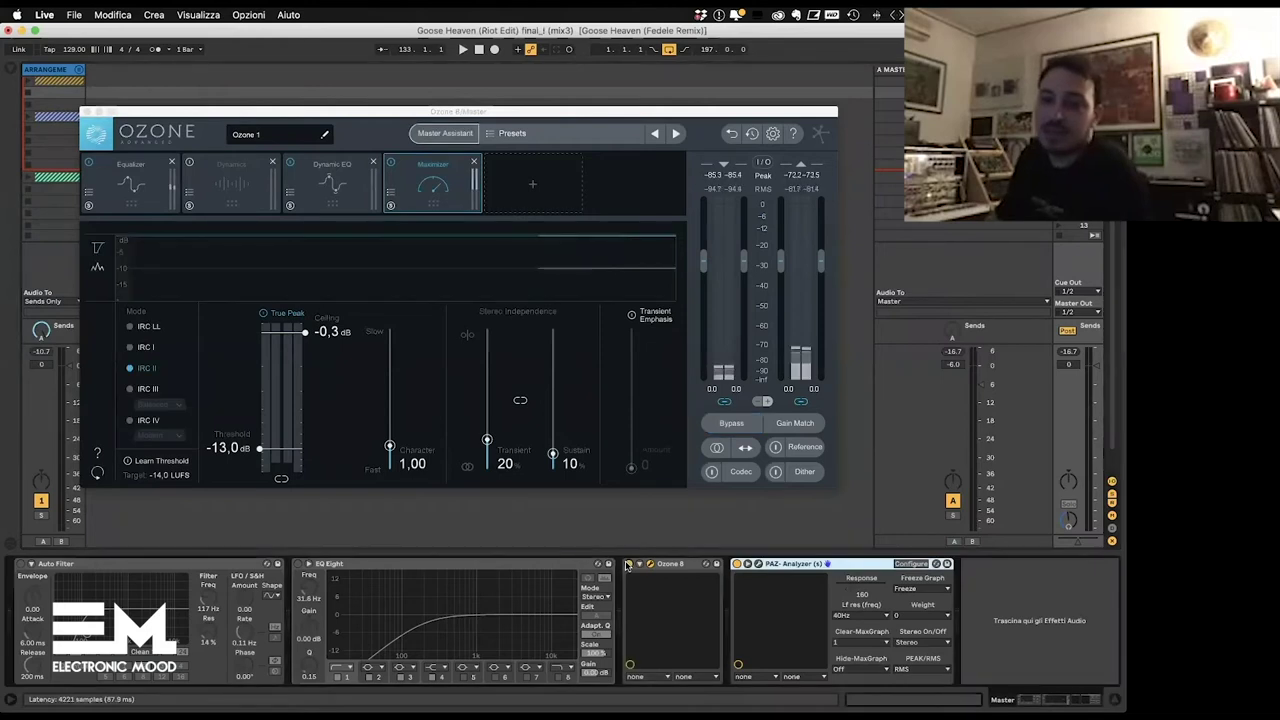
click(627, 565)
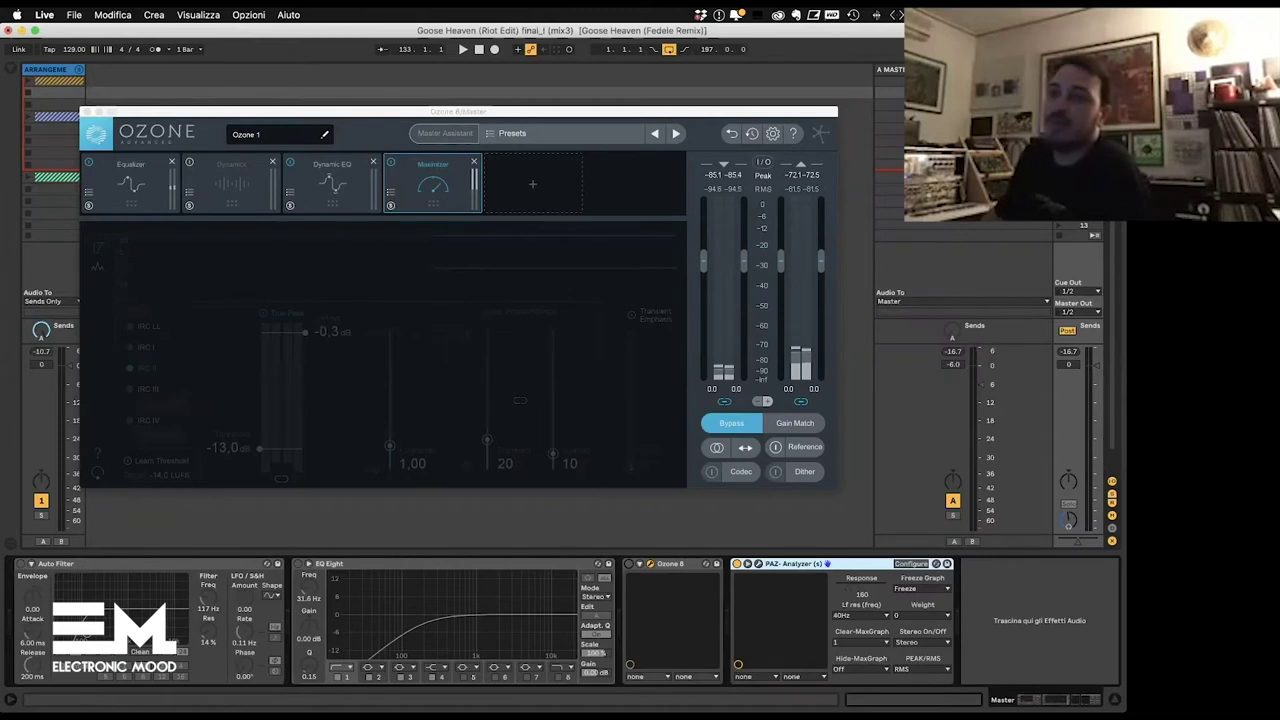
Step: Close the Ozone 8 window and move the selection from the A MASTER BUS return to the Master track
click(942, 344)
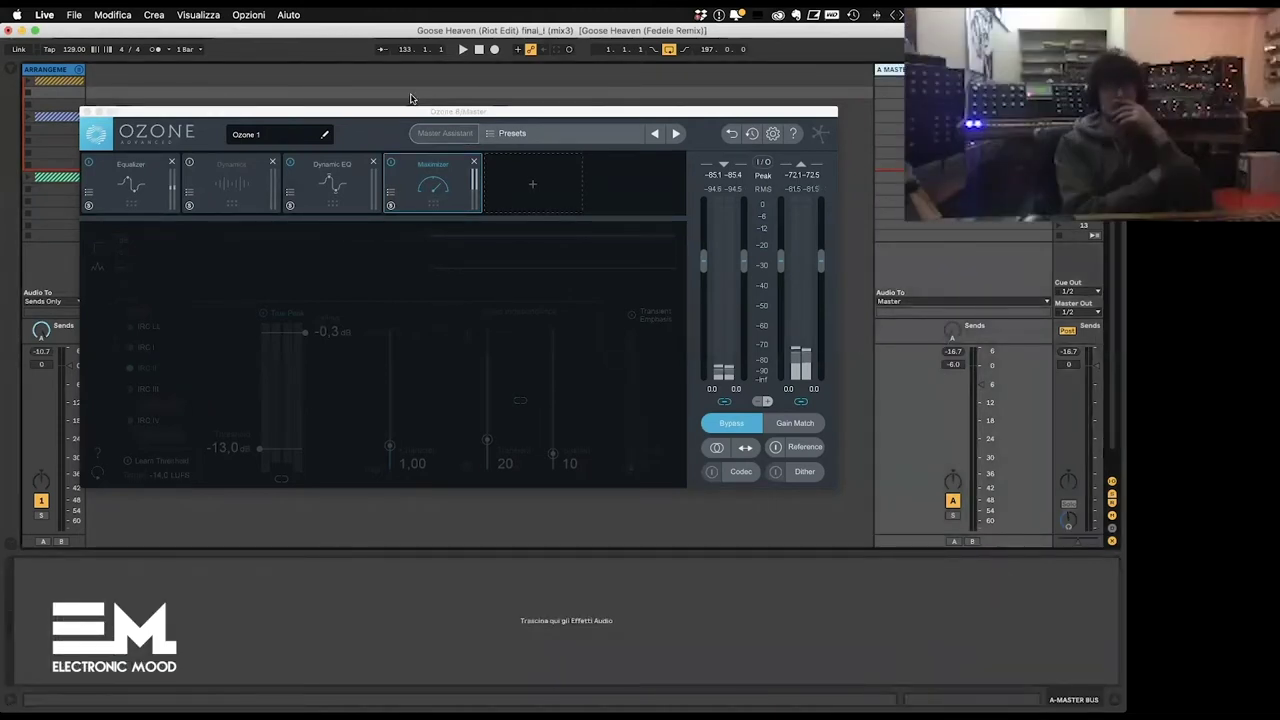
click(86, 112)
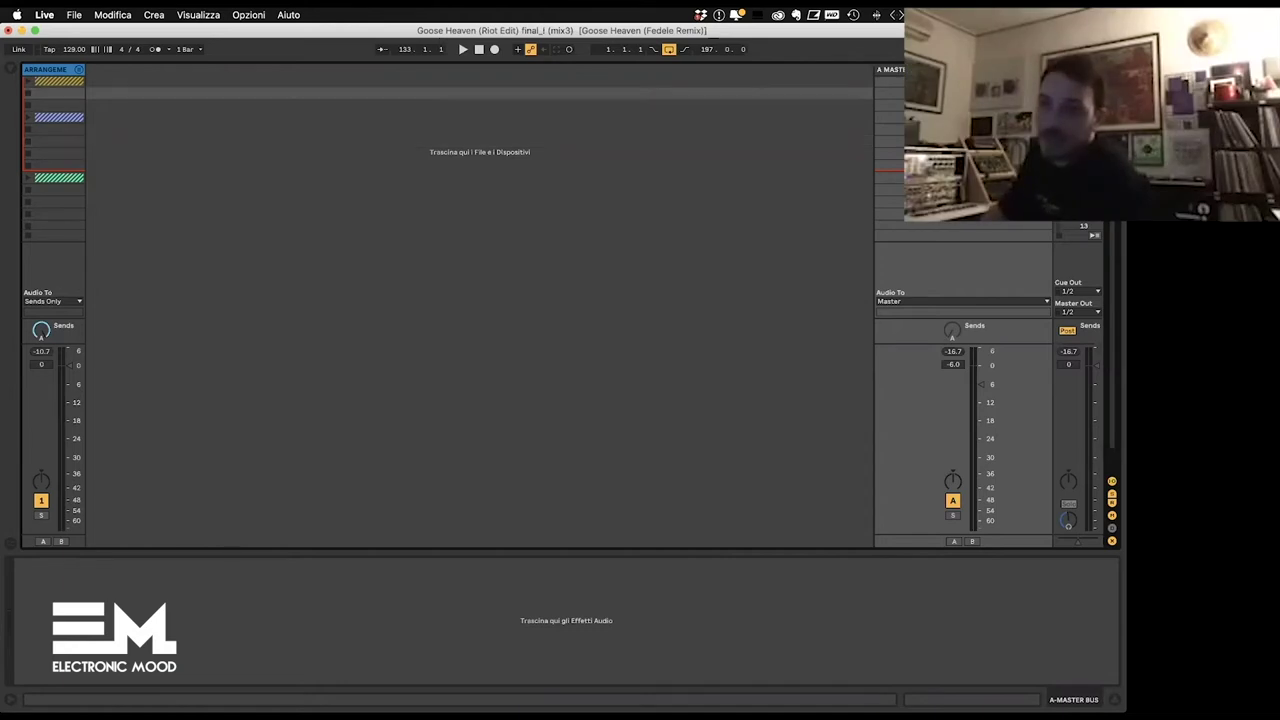
key(Up)
key(Up)
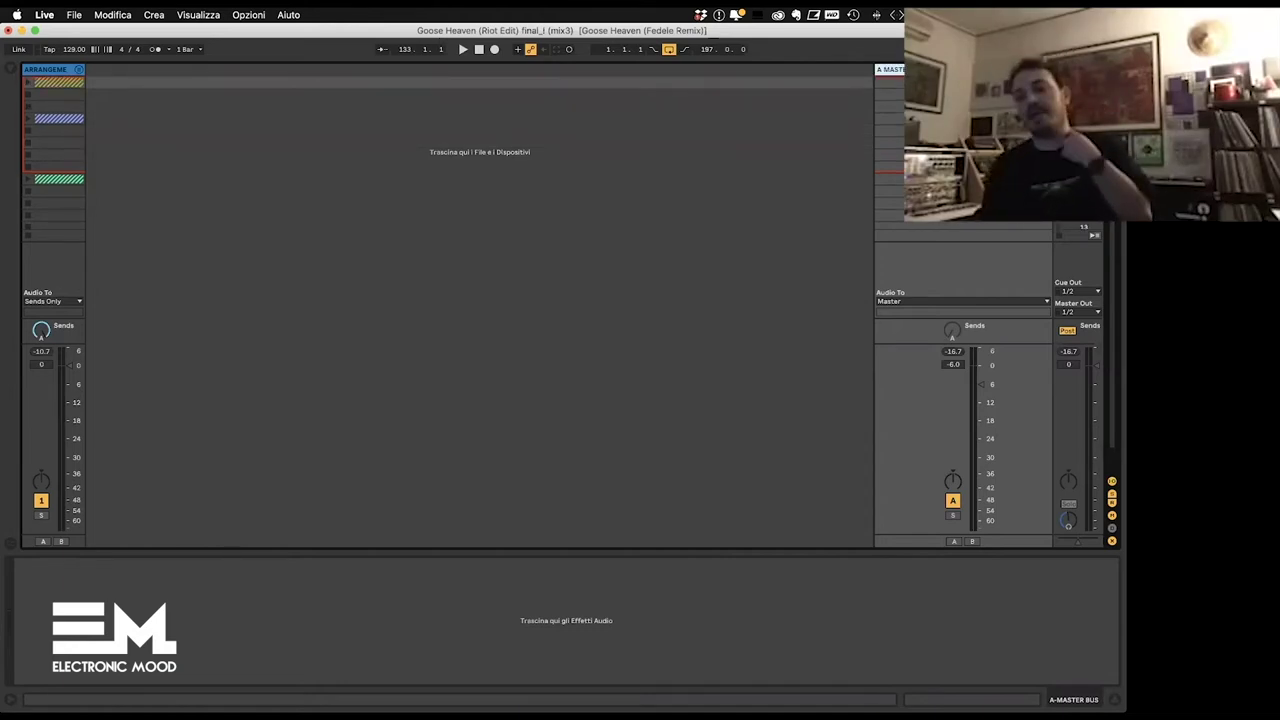
key(Right)
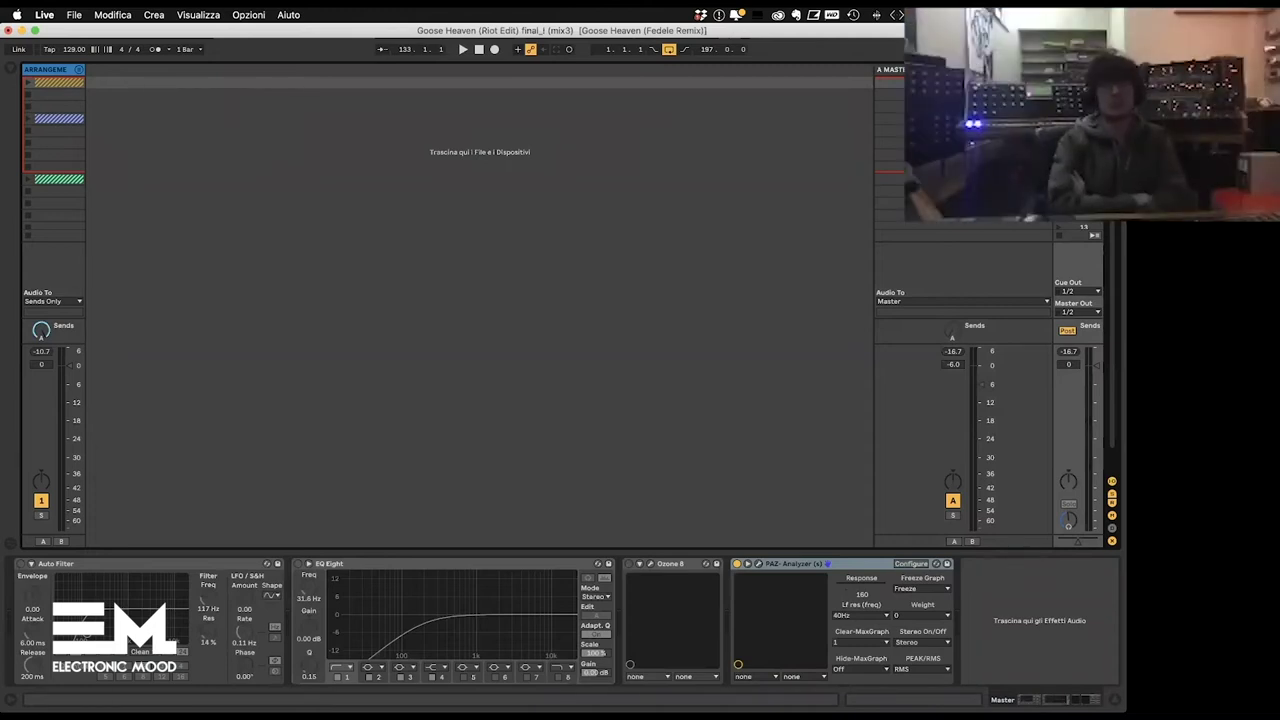
Step: Return to the Arrangement view with the ARRANGEMENT group unfolded and the device chain area hidden
key(Tab)
click(801, 380)
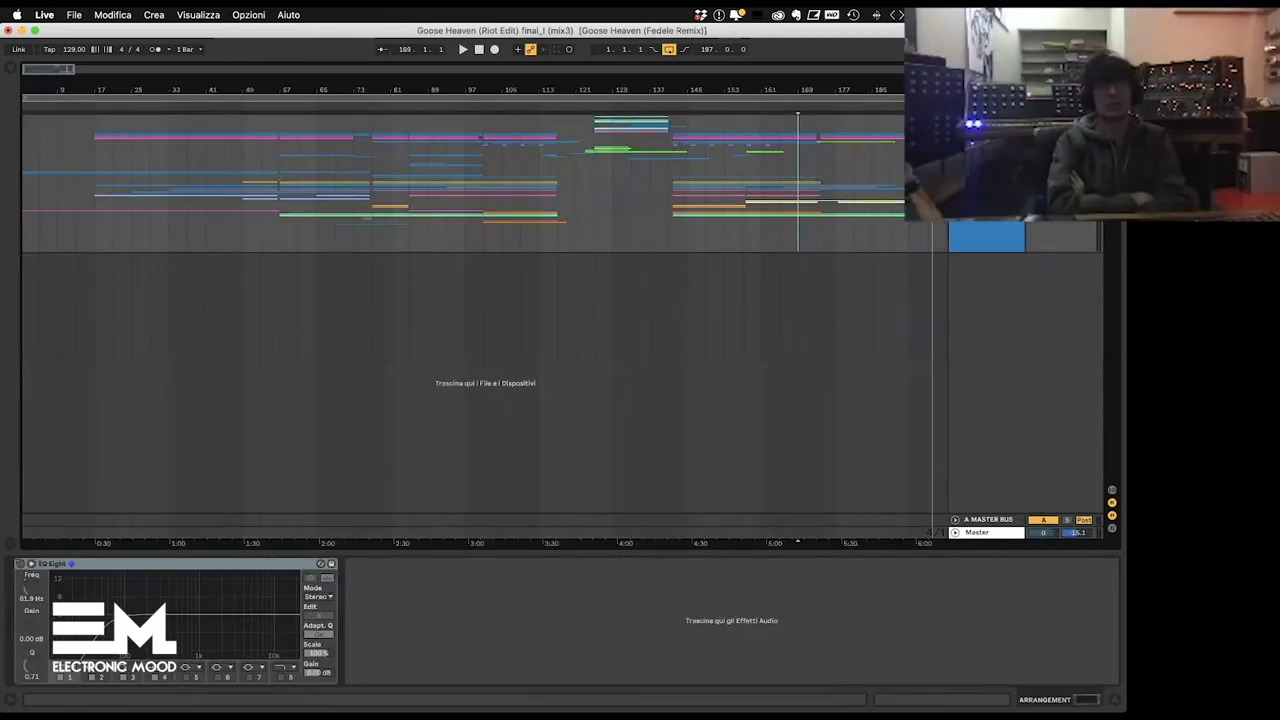
scroll(1024, 438, down, 15)
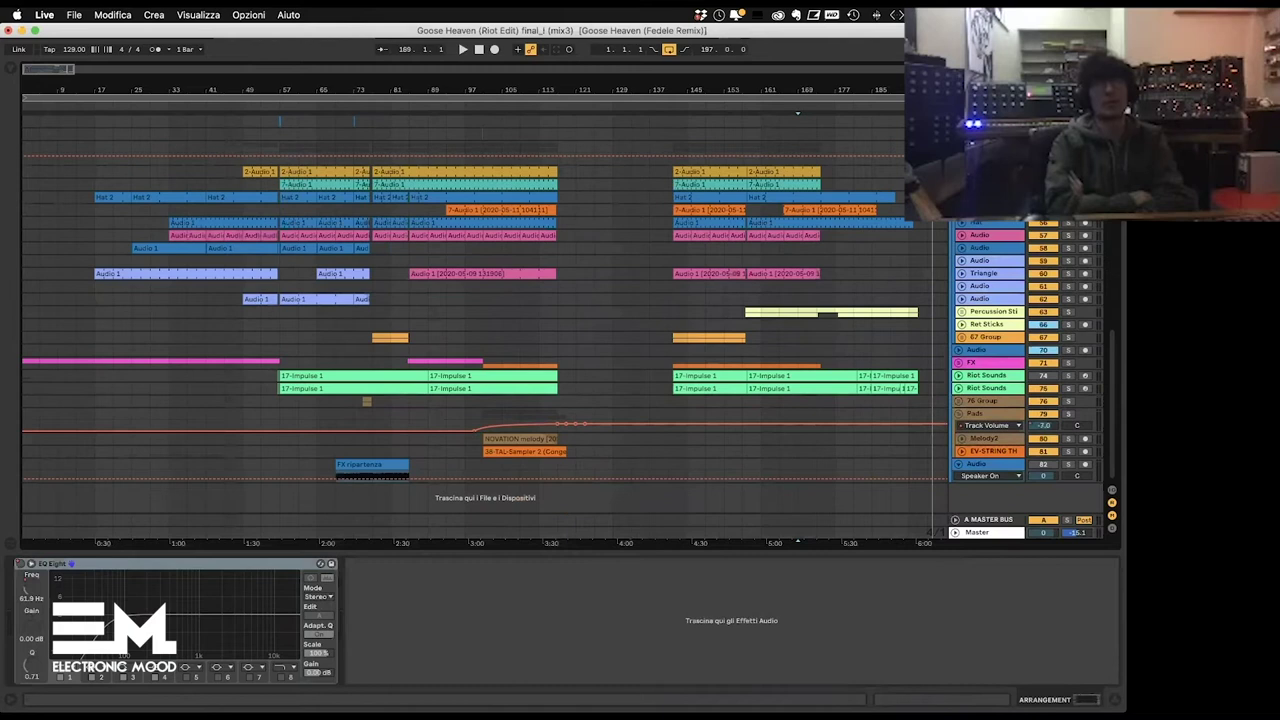
click(1115, 700)
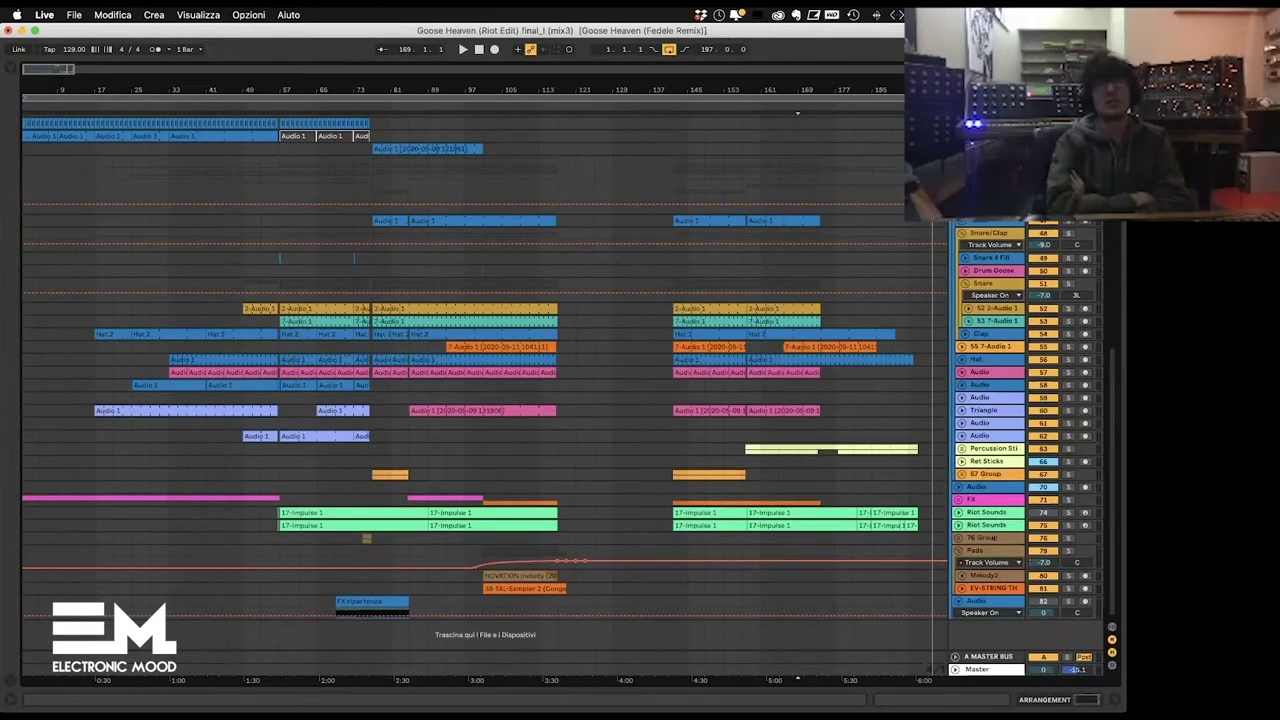
Step: Fold the Drum Group, Kick Hi and Original groups to make the track list more compact
click(958, 162)
scroll(994, 338, up, 8)
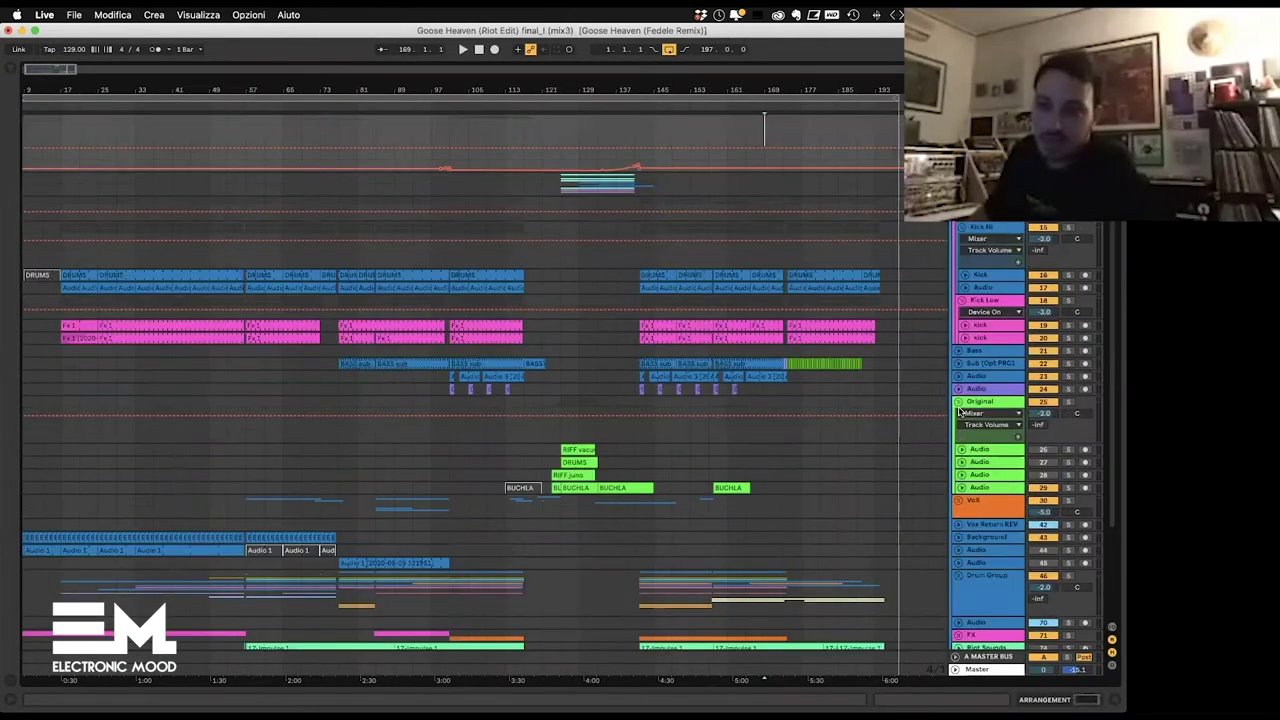
click(958, 401)
scroll(958, 401, down, 2)
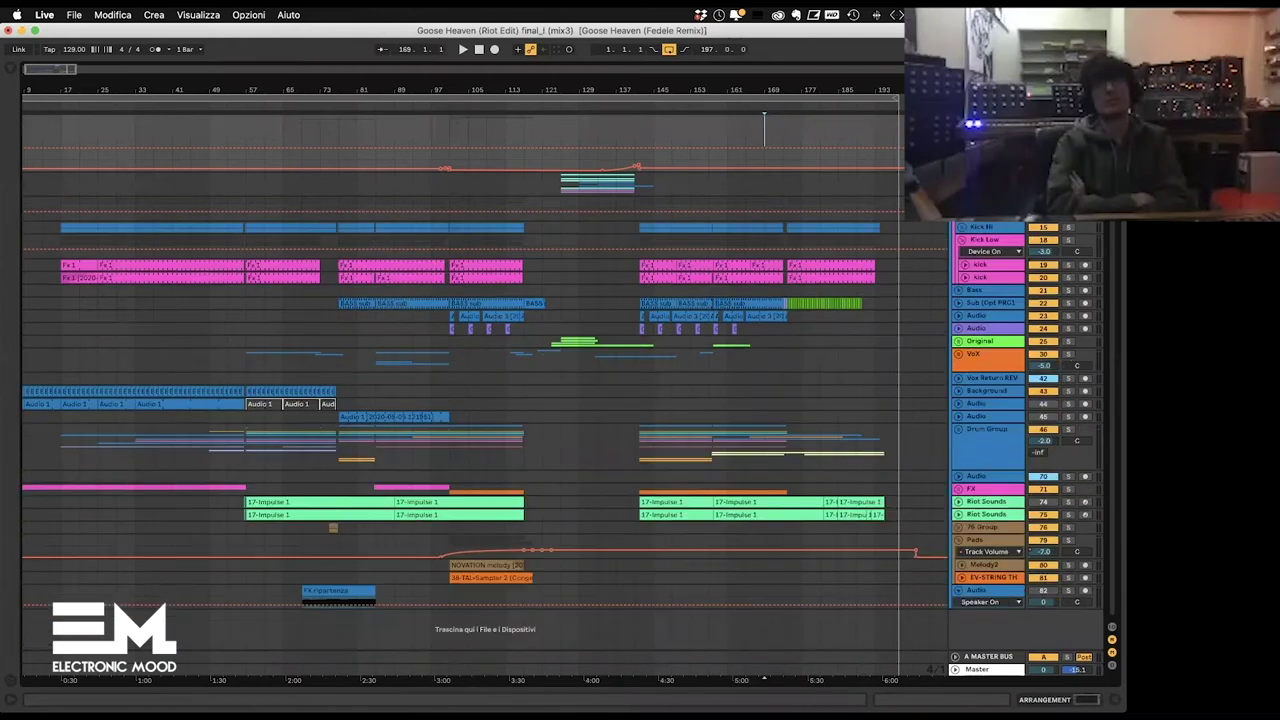
scroll(953, 243, up, 4)
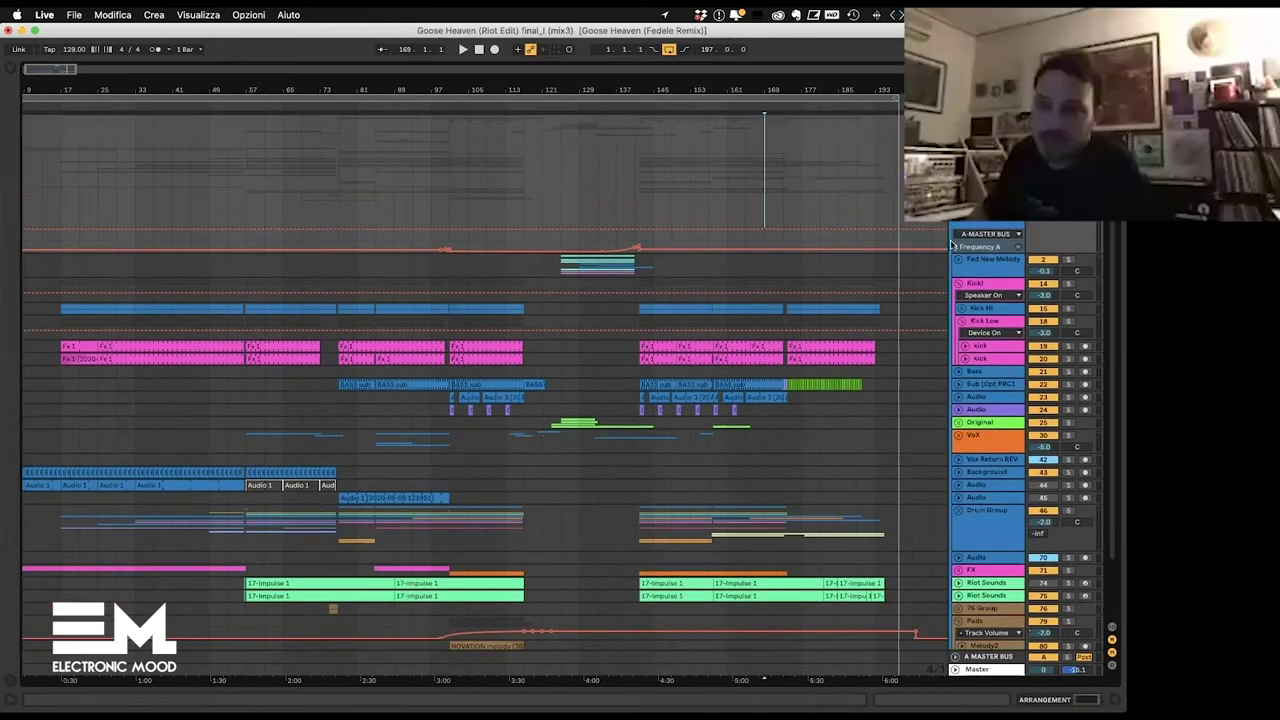
Step: Collapse the audio track holding the FX ripartenza clip and return the playback position to the start of the song
scroll(953, 243, down, 3)
scroll(953, 243, down, 1)
click(958, 602)
scroll(918, 590, left, 2)
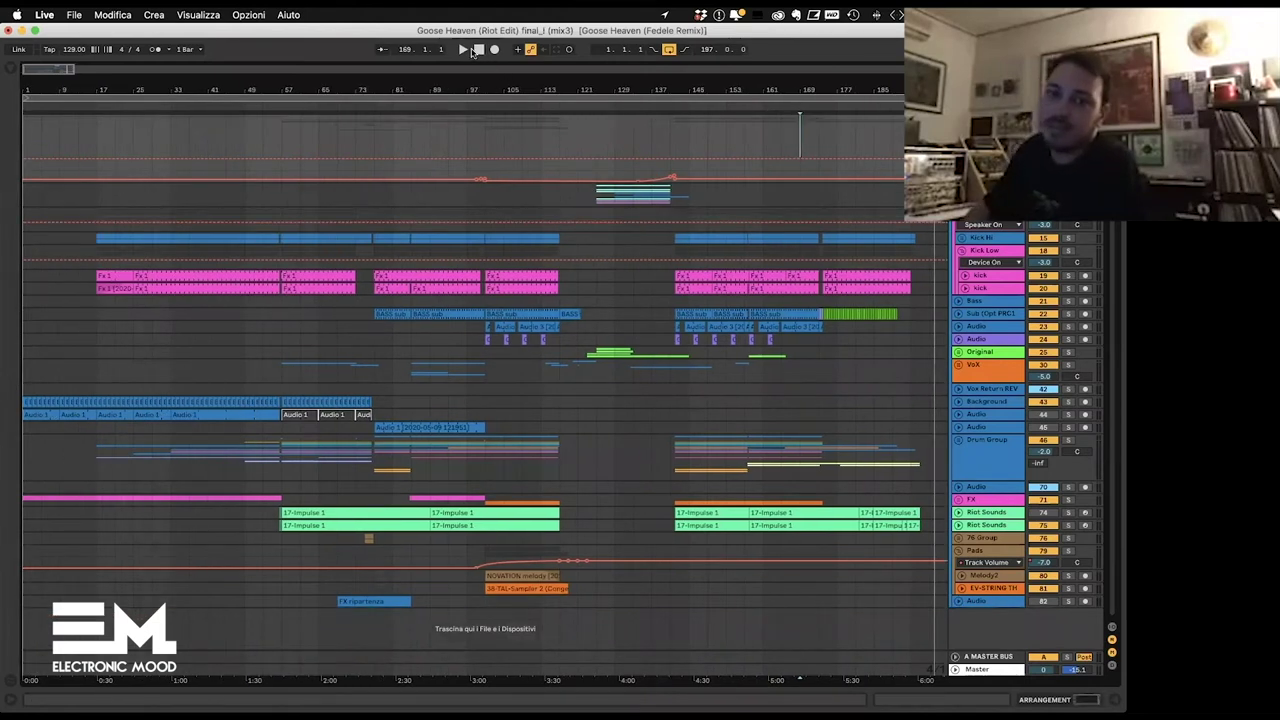
click(476, 51)
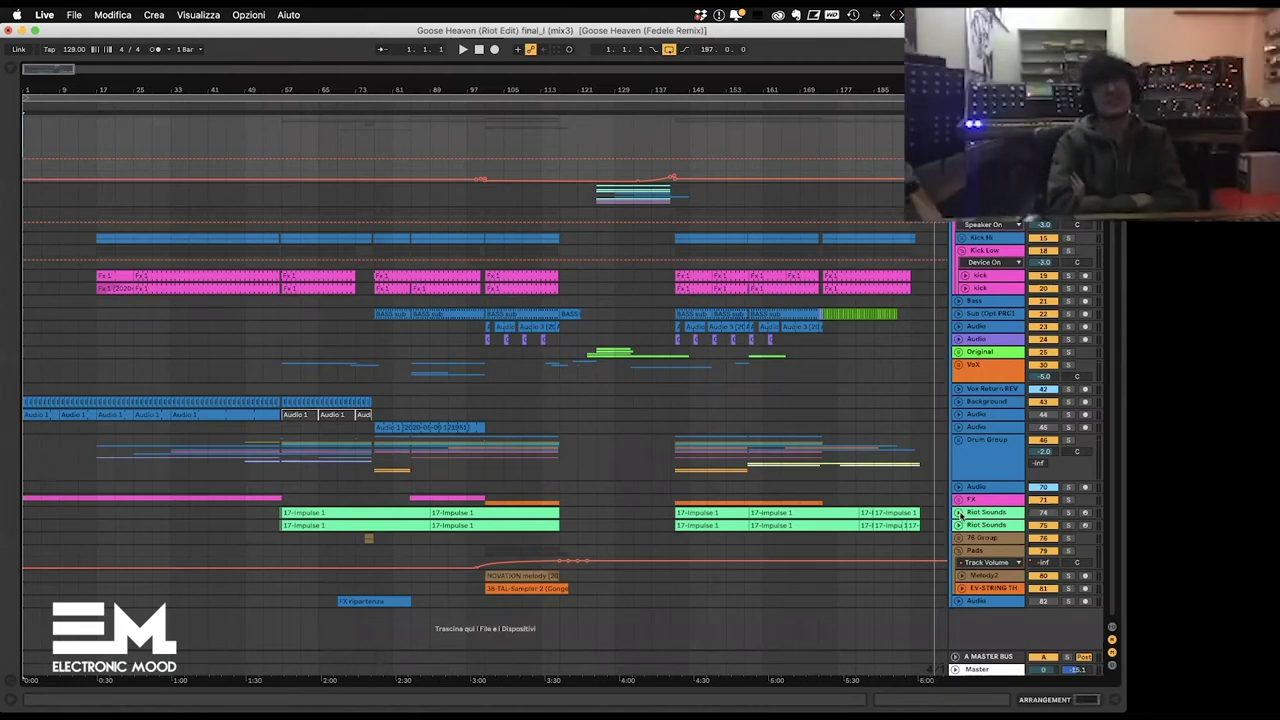
Step: Show the device chain of Riot Sounds track 75, and expand its Impulse device for a look before collapsing it again
click(982, 524)
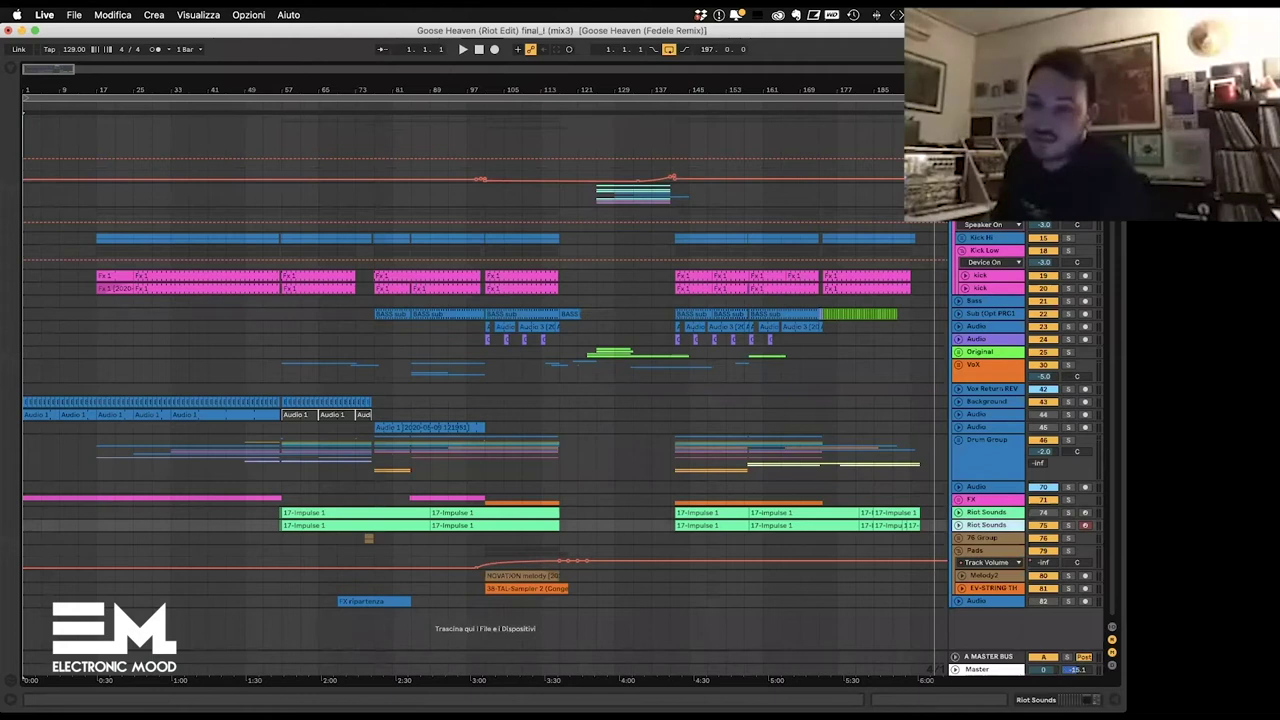
click(1091, 700)
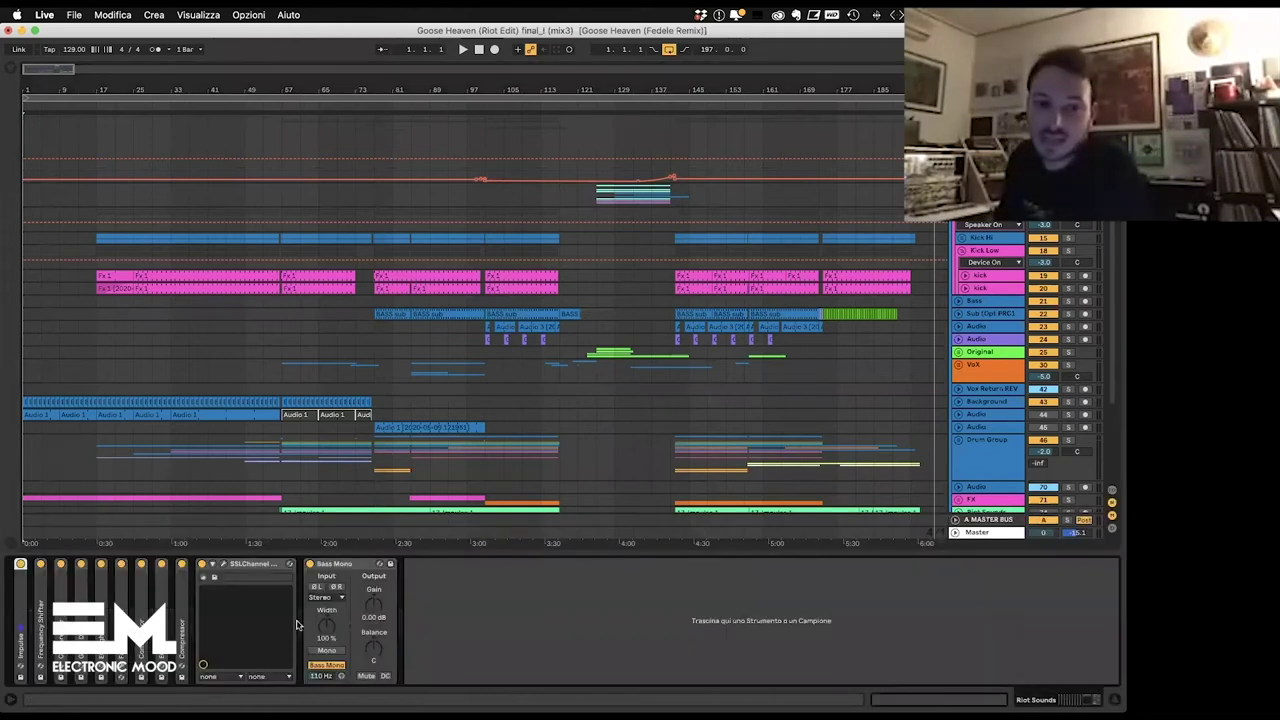
double_click(20, 606)
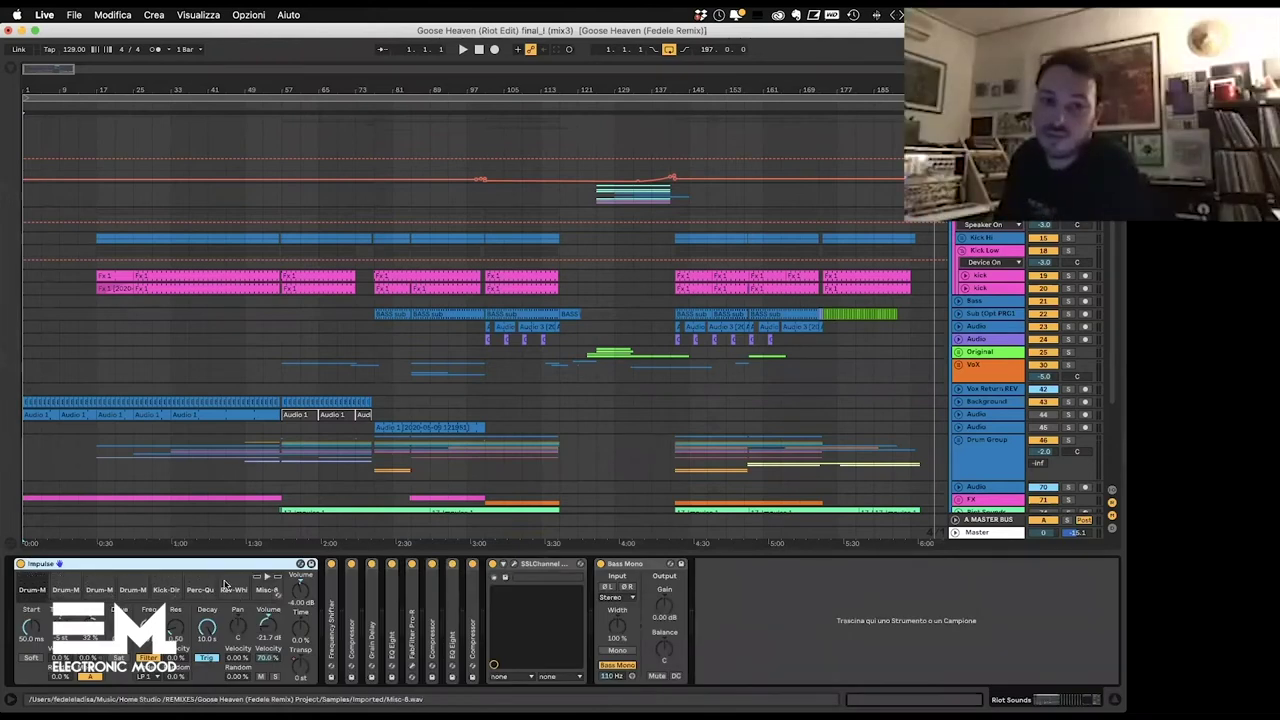
double_click(59, 563)
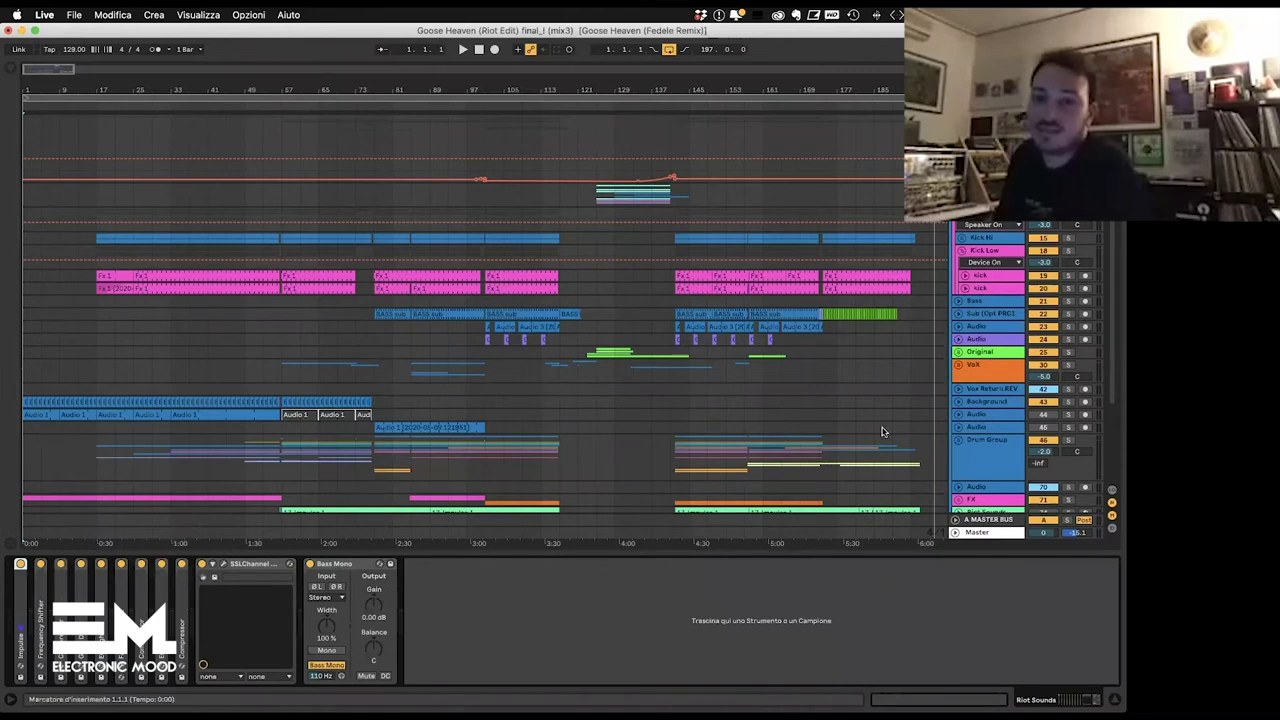
Step: Solo Riot Sounds track 75 and play it from bar 57, where its Impulse clips begin
scroll(895, 375, down, 5)
click(1067, 400)
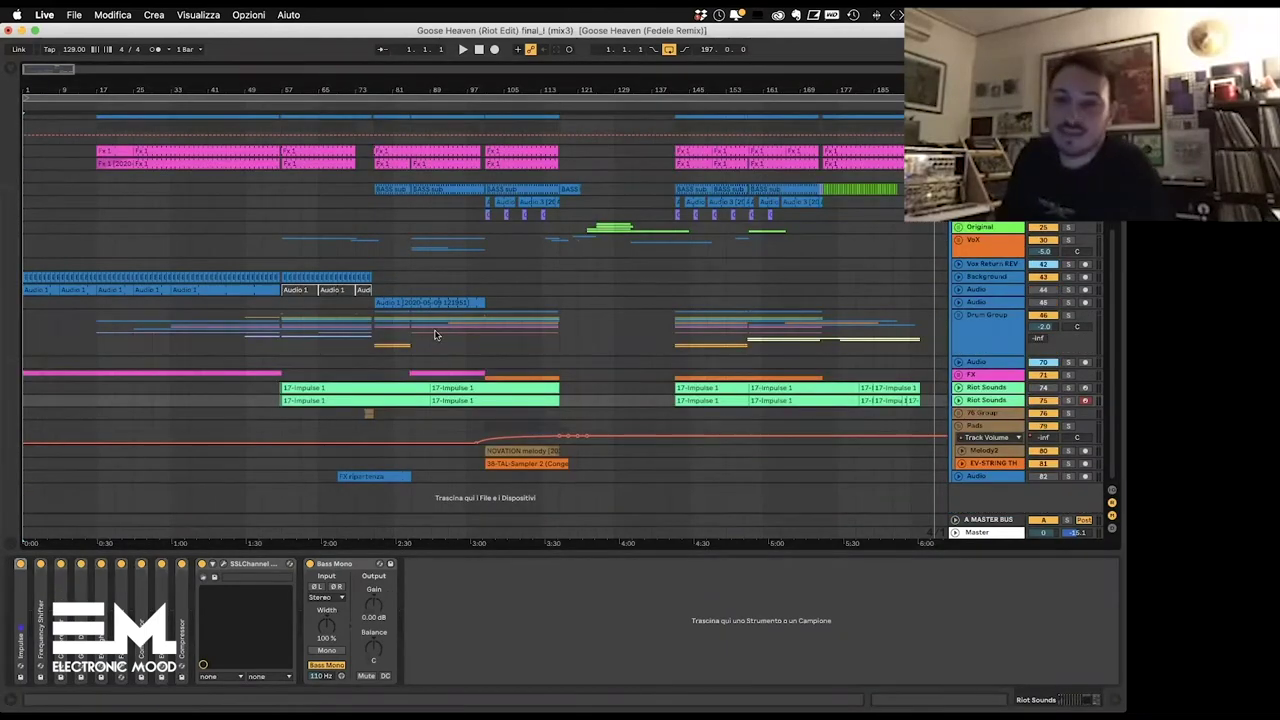
click(317, 361)
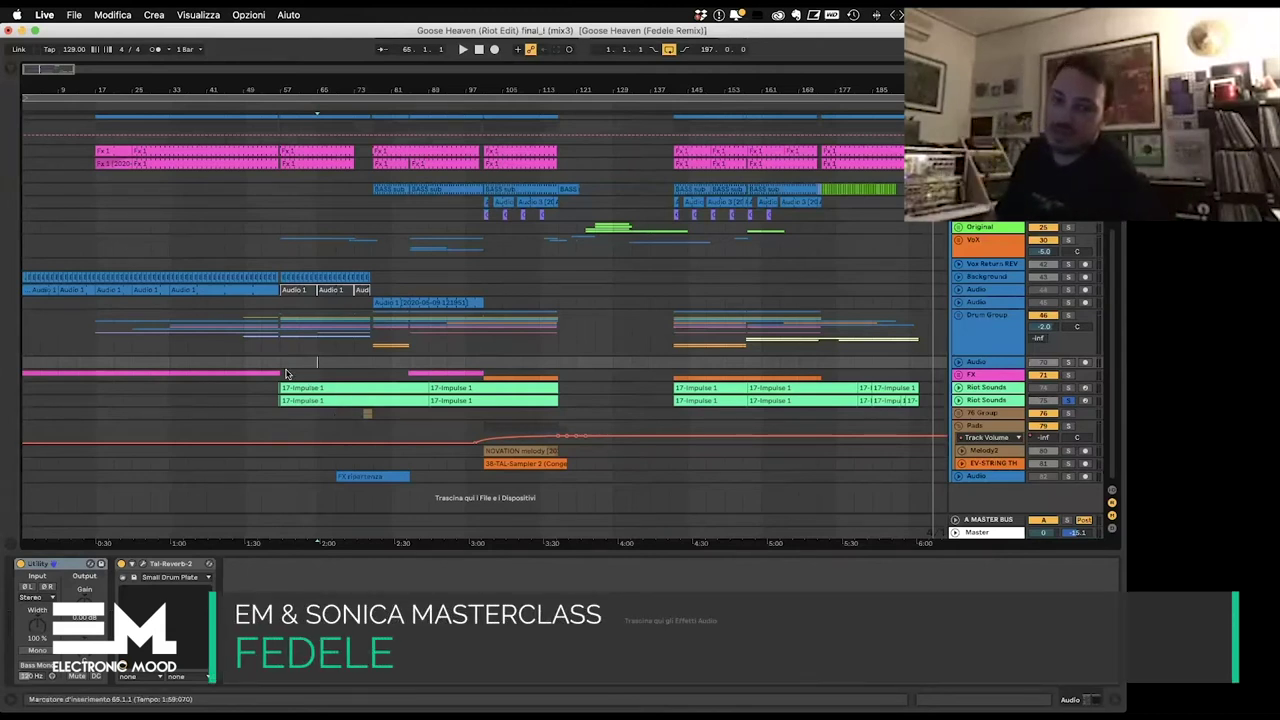
click(319, 375)
key(space)
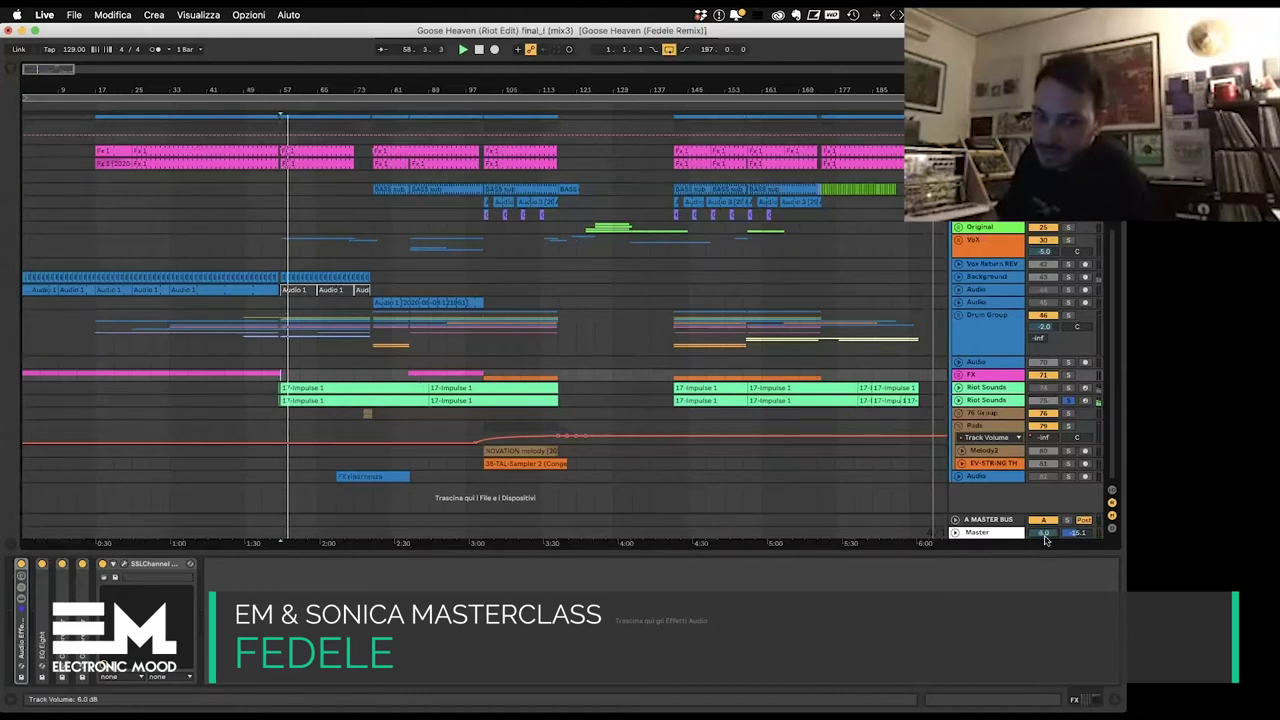
Step: Unfold and enlarge Riot Sounds track 75 to view its notes and Global Transpose automation, and fold it again
click(958, 400)
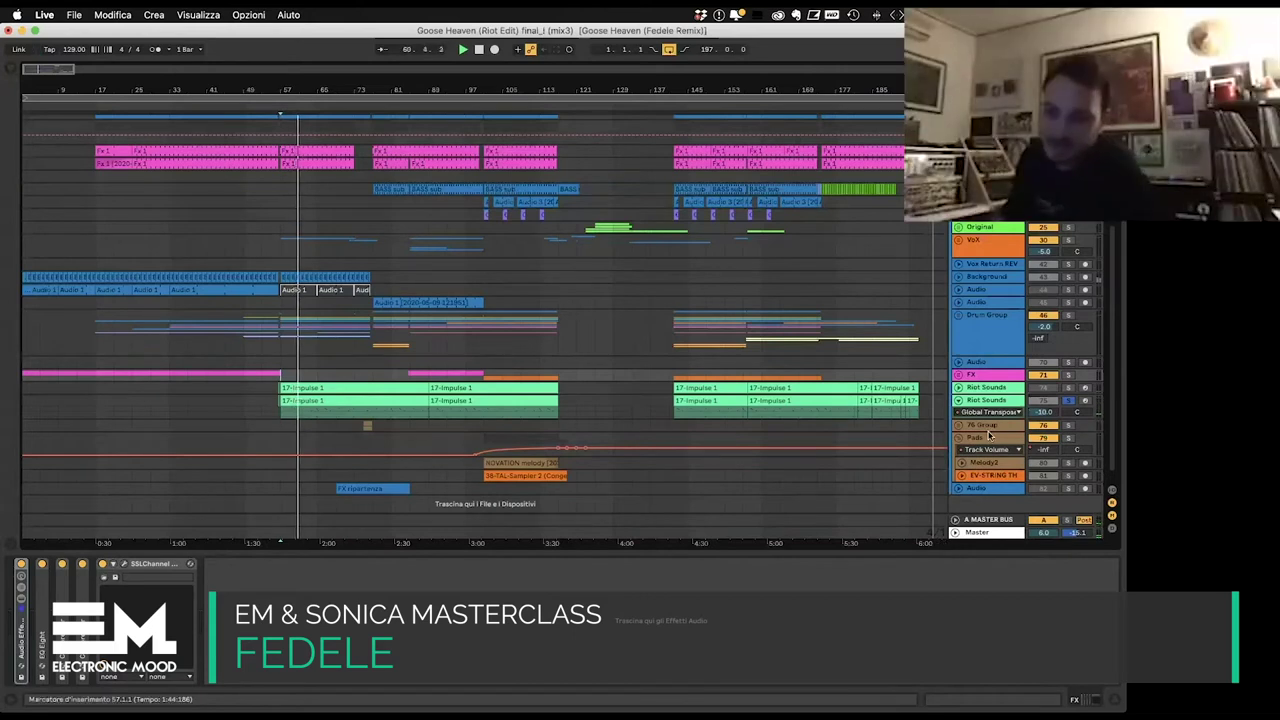
drag(975, 420, 973, 548)
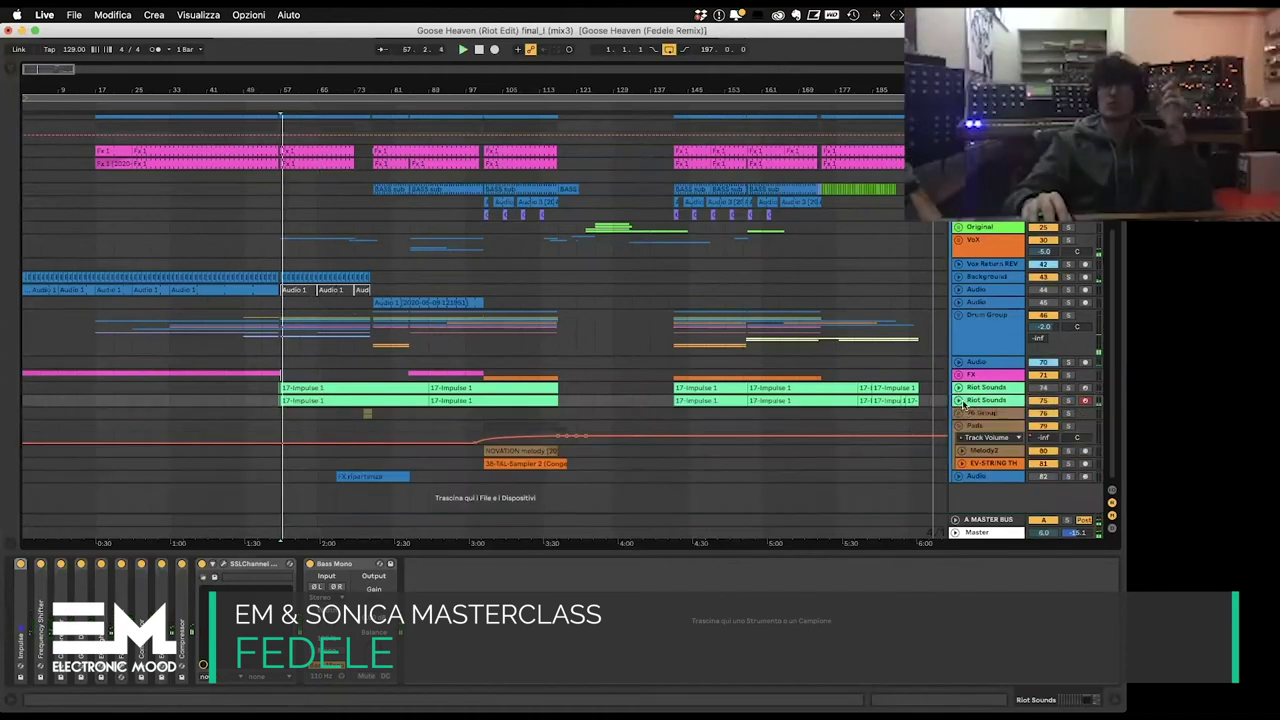
scroll(982, 380, down, 5)
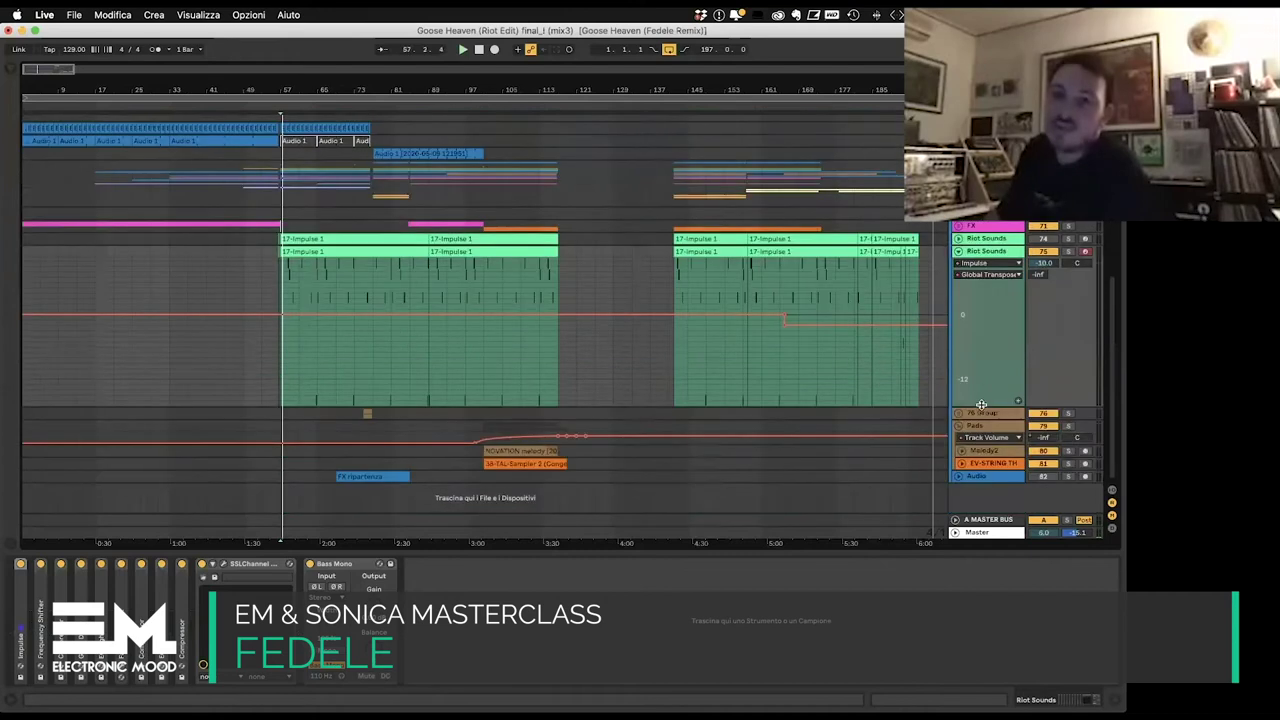
drag(979, 301, 976, 288)
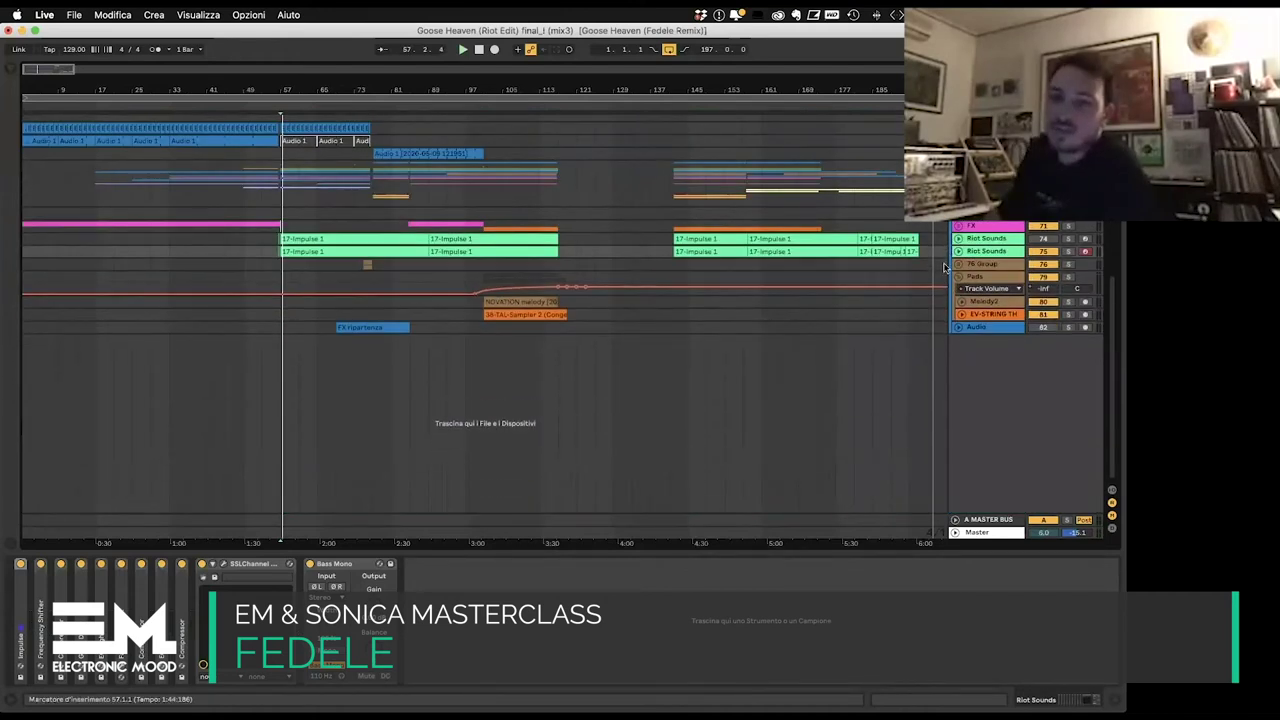
Step: Hide the device chain area and play the full arrangement from the start of the song
scroll(677, 397, up, 6)
click(577, 401)
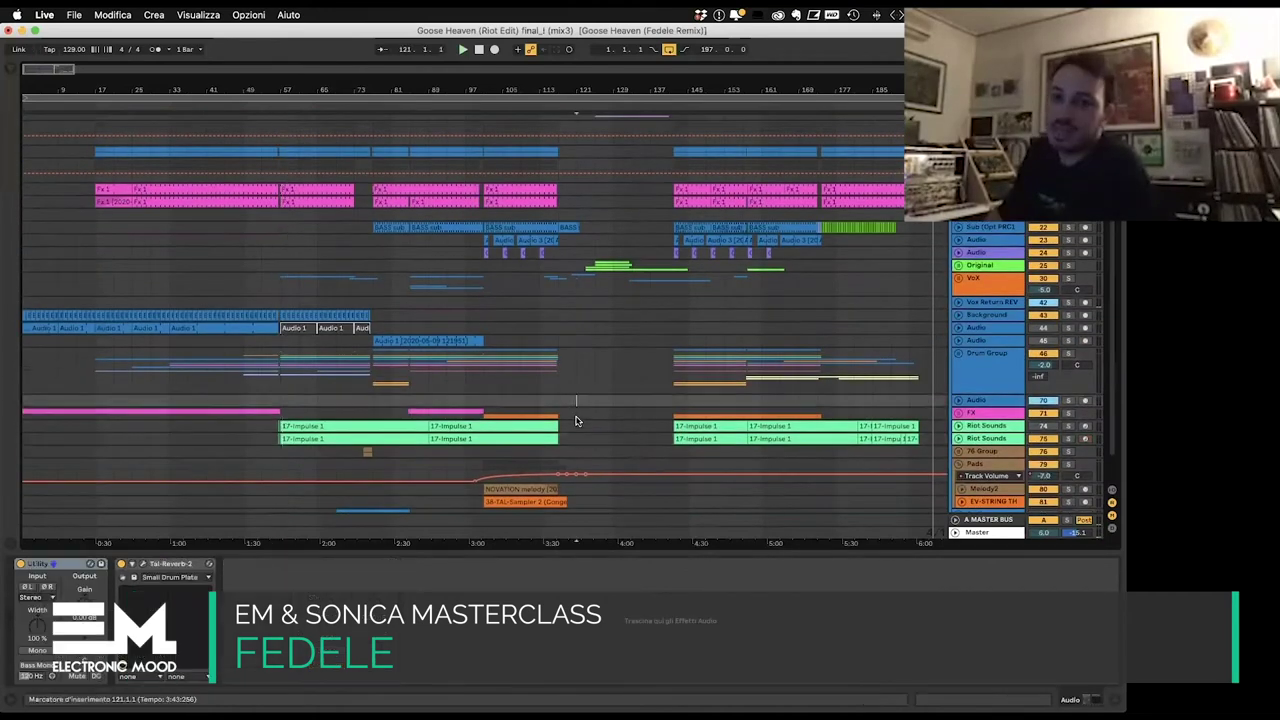
scroll(862, 262, up, 6)
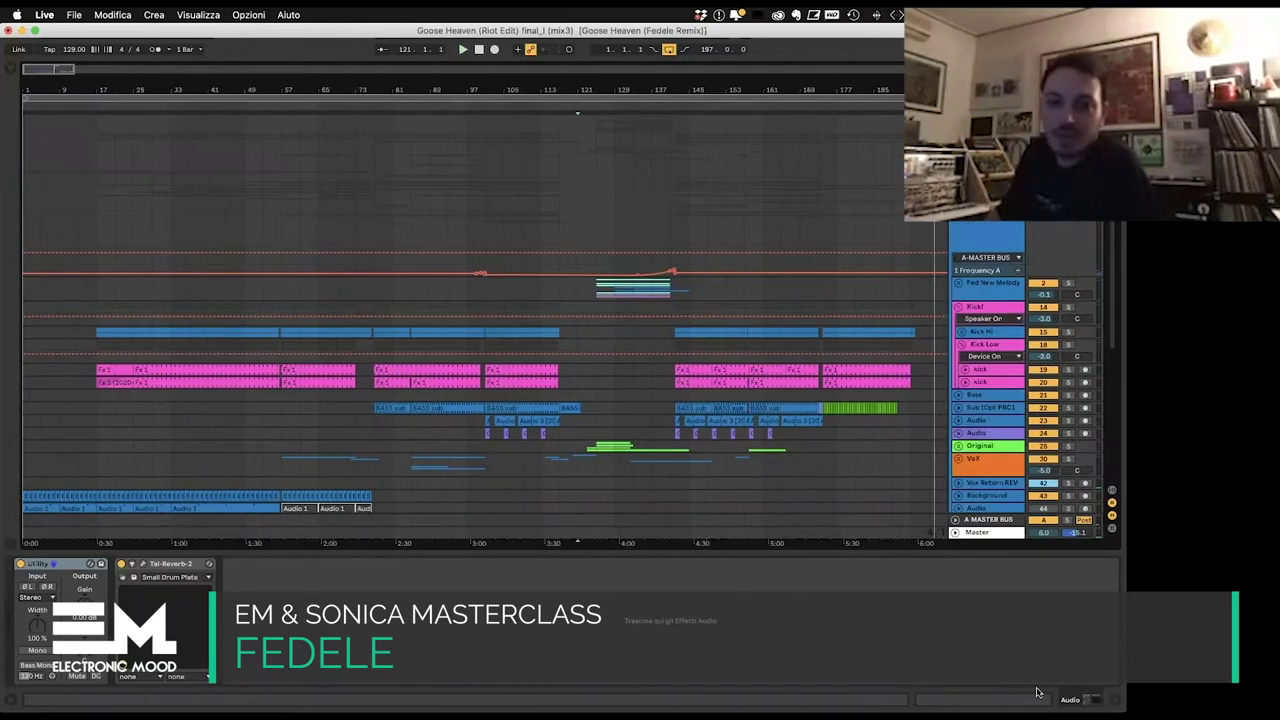
key(super+alt+l)
key(Home)
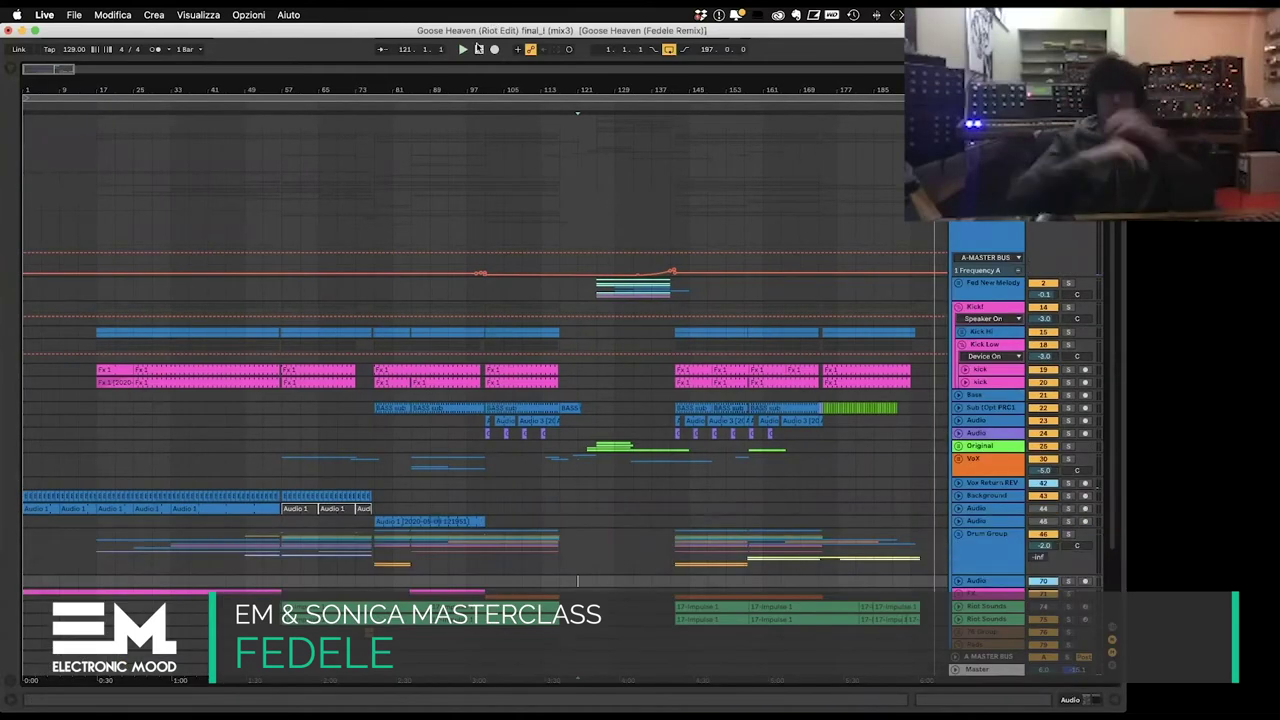
scroll(434, 214, down, 3)
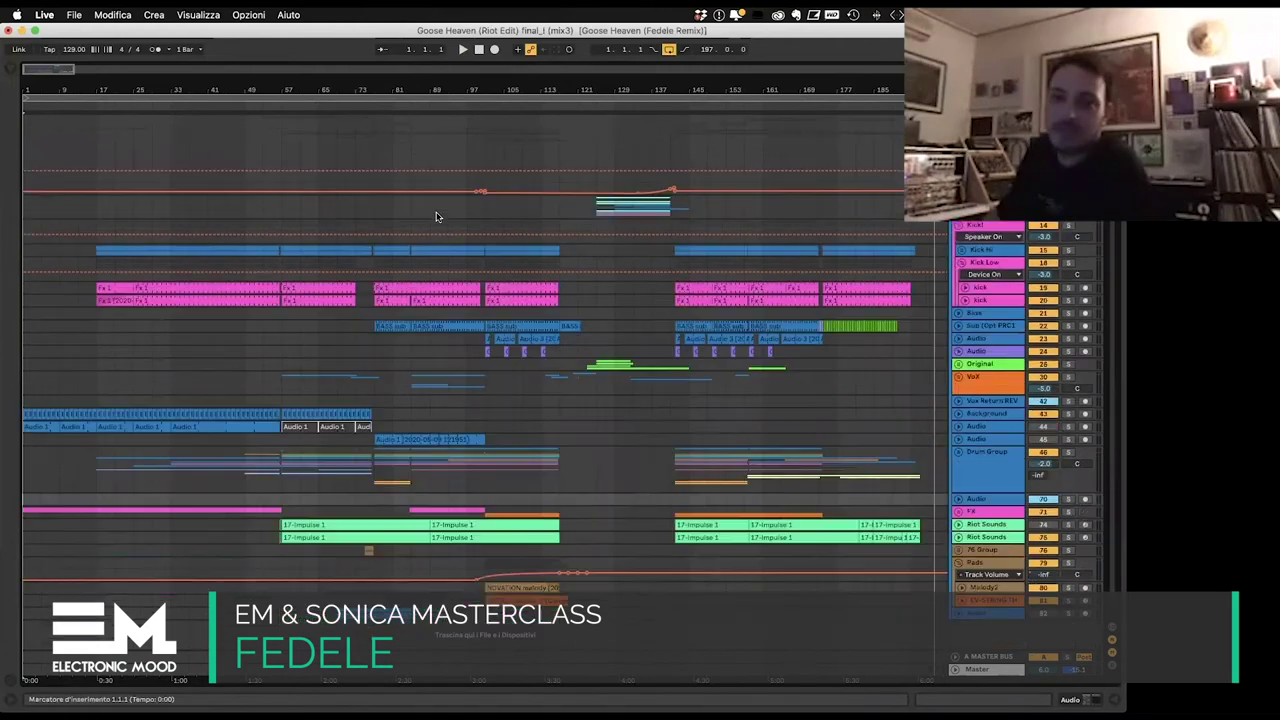
click(462, 50)
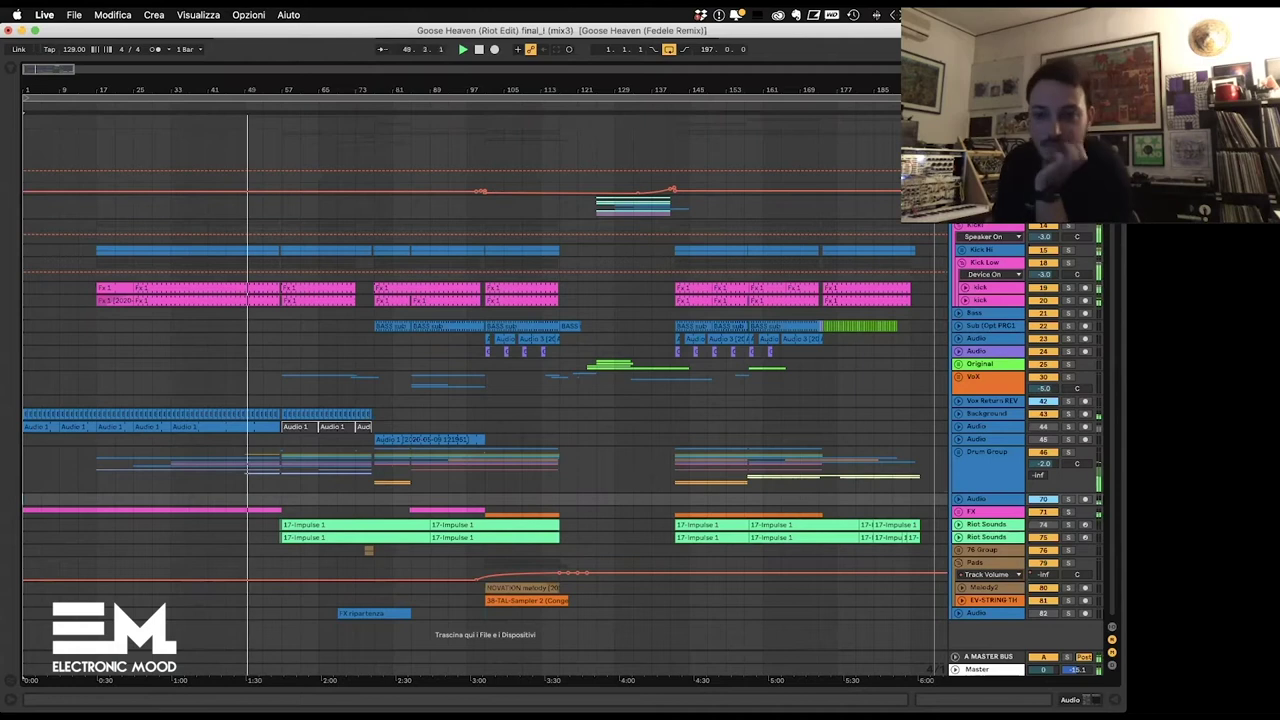
Step: Unfold the Drum Group and examine its drum tracks close up around the section being played
click(957, 453)
scroll(709, 437, down, 5)
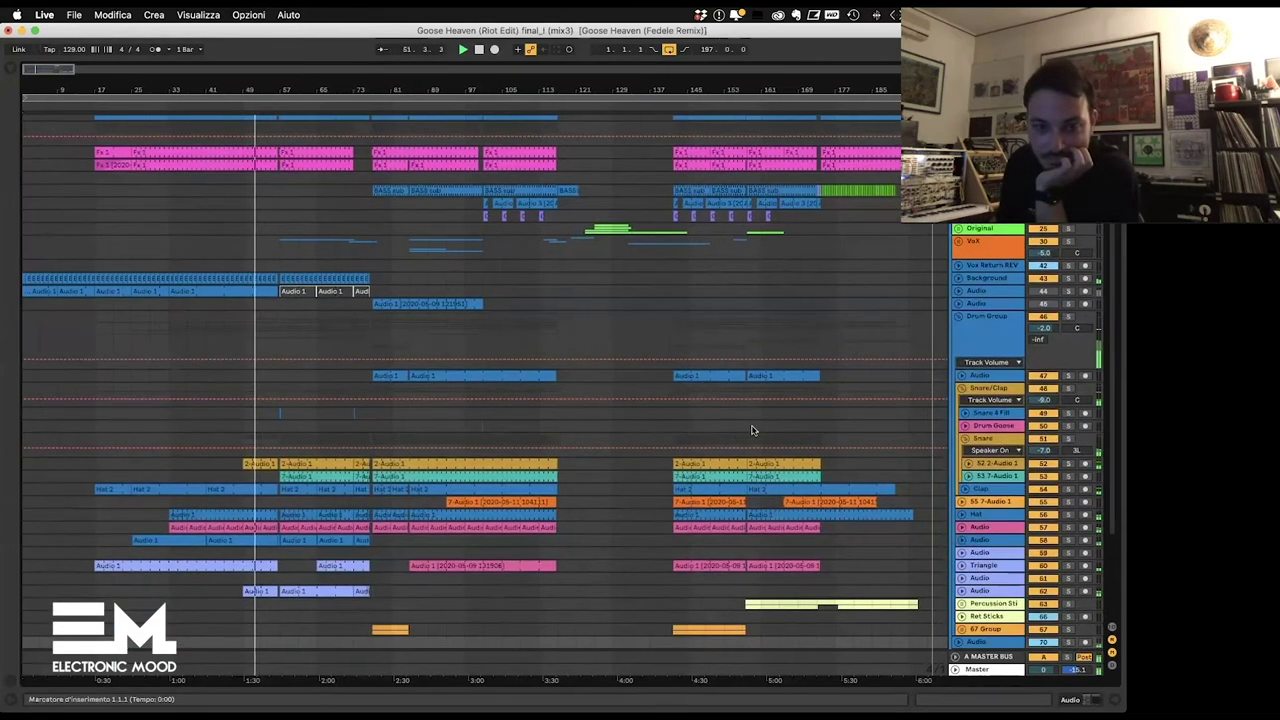
scroll(752, 425, down, 5)
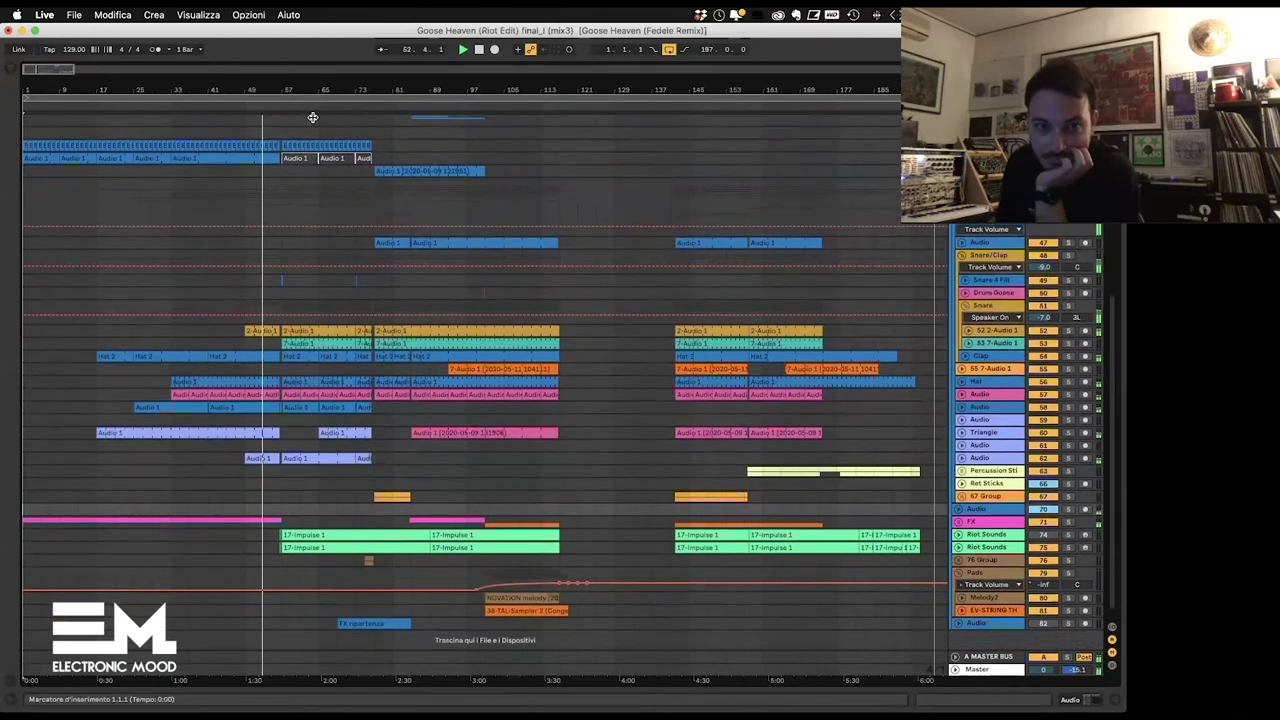
drag(52, 69, 52, 112)
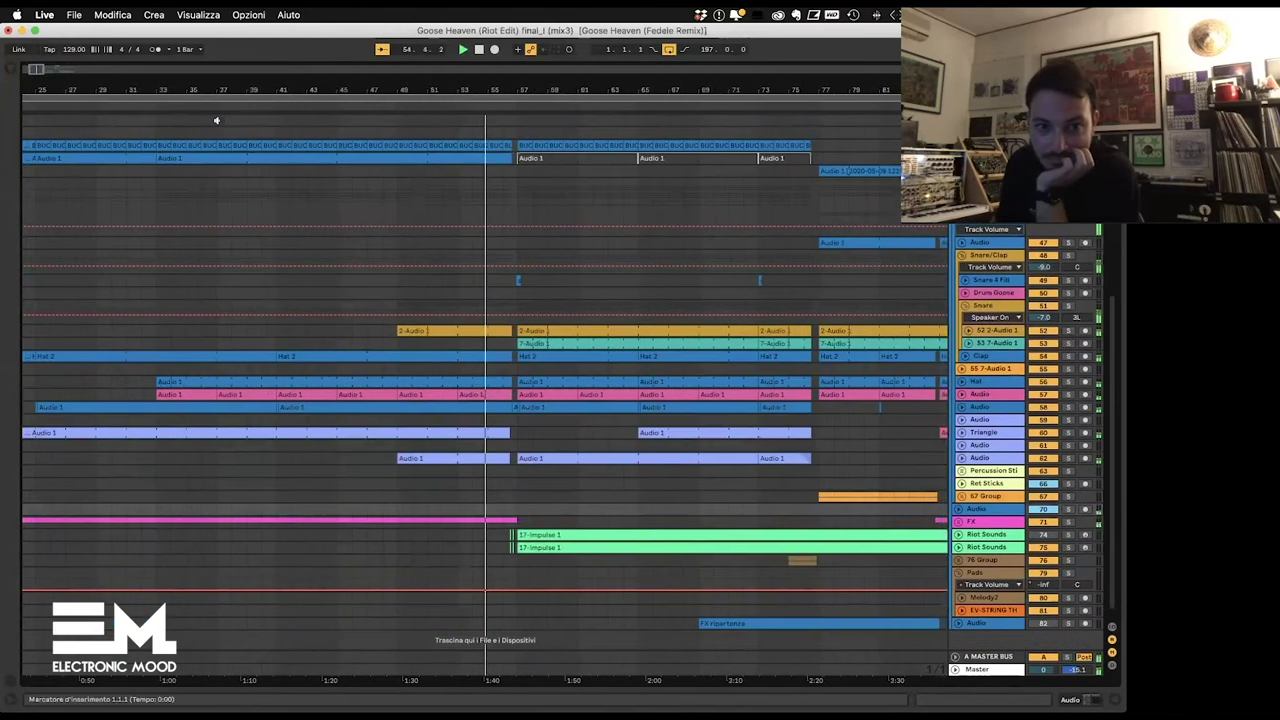
drag(39, 69, 39, 102)
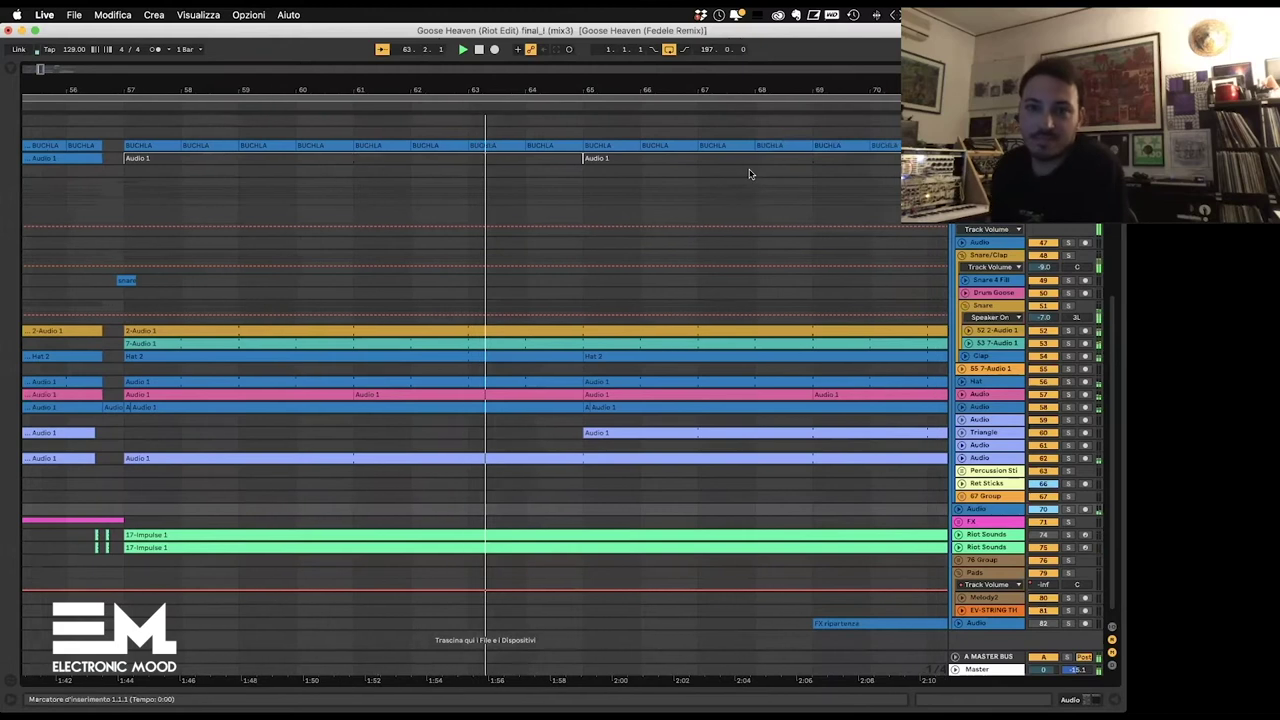
Step: Examine the unfolded VoX group's HEAVEN ACAPELLA and ANSWERS clips against the other tracks during playback
scroll(900, 304, up, 15)
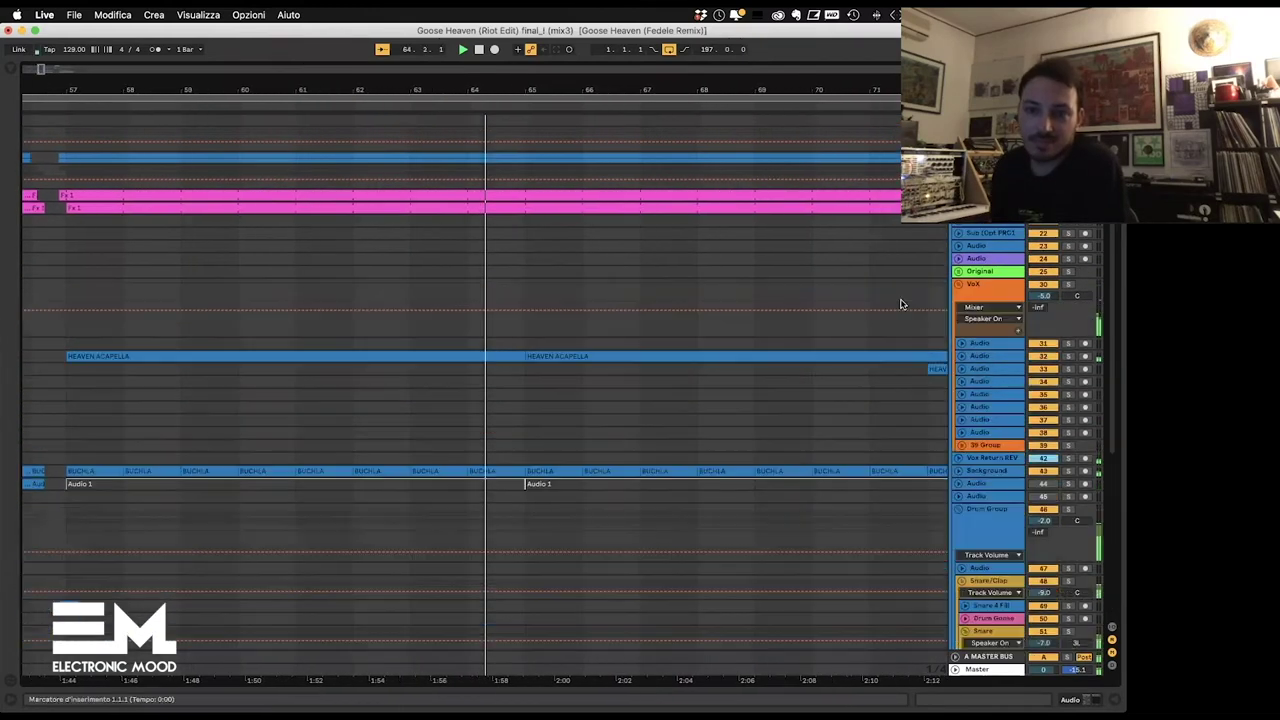
scroll(901, 304, down, 2)
click(997, 256)
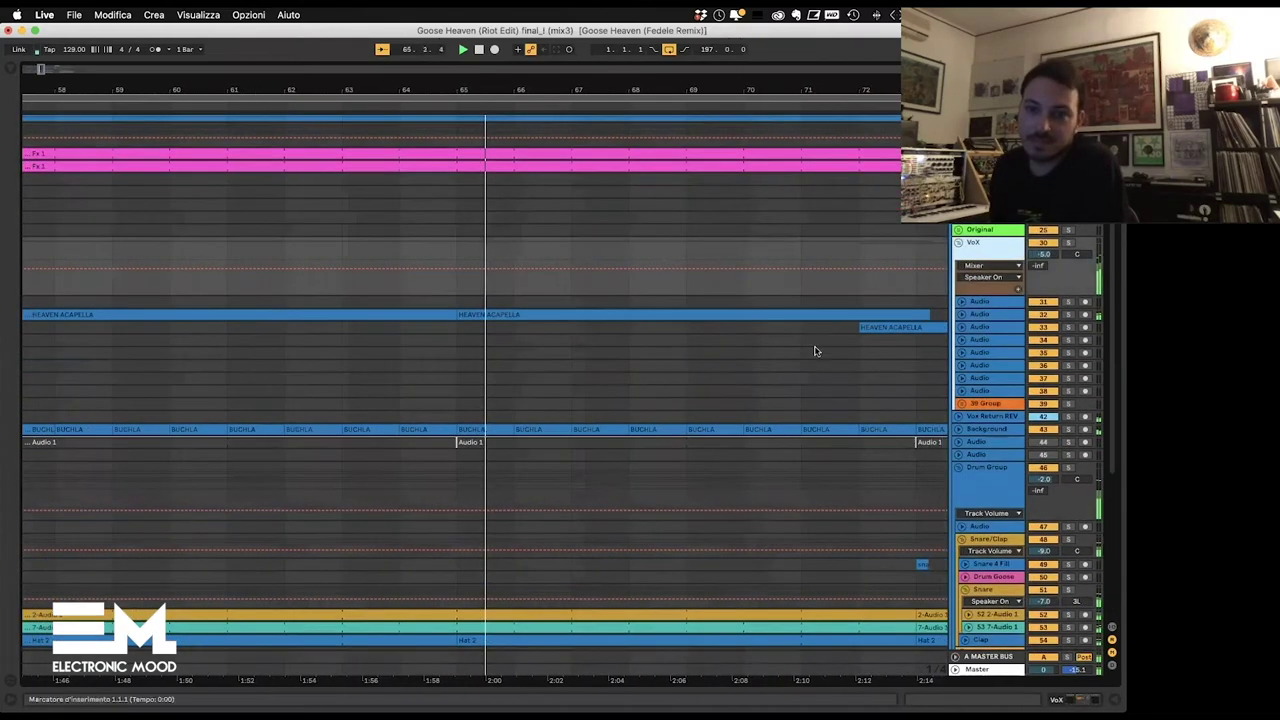
scroll(640, 206, down, 2)
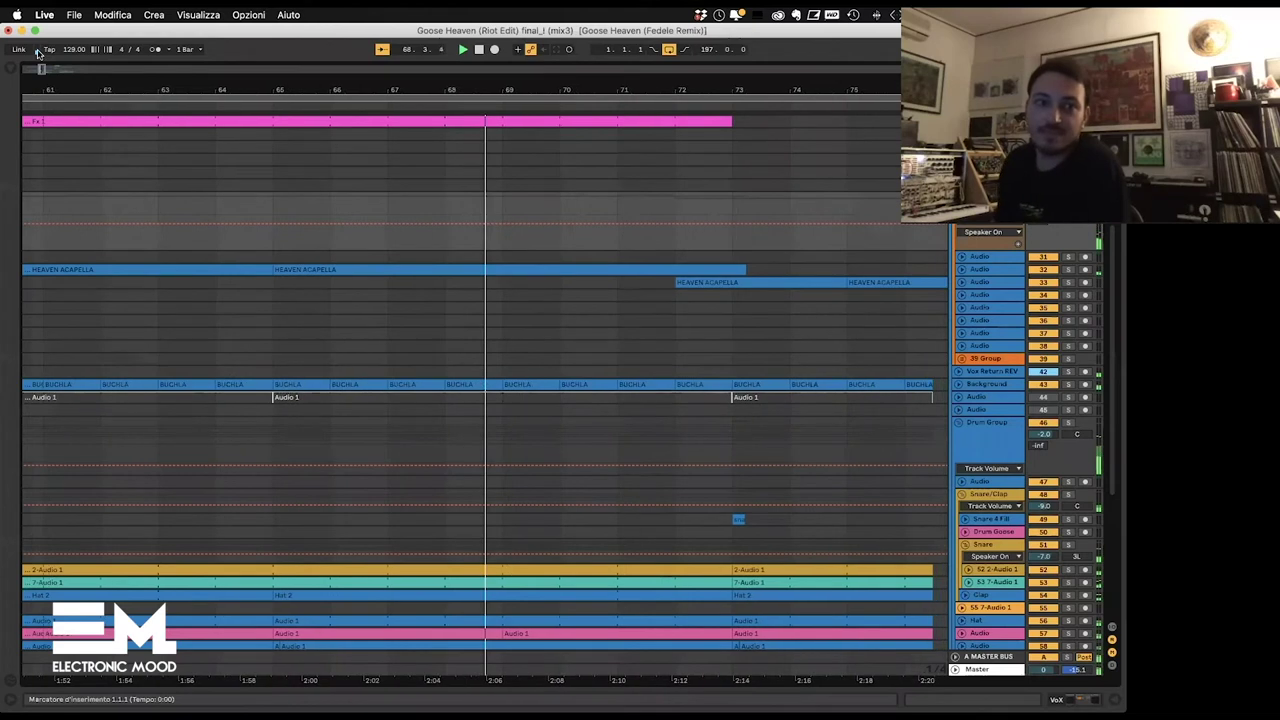
drag(40, 68, 147, 124)
scroll(592, 308, down, 1)
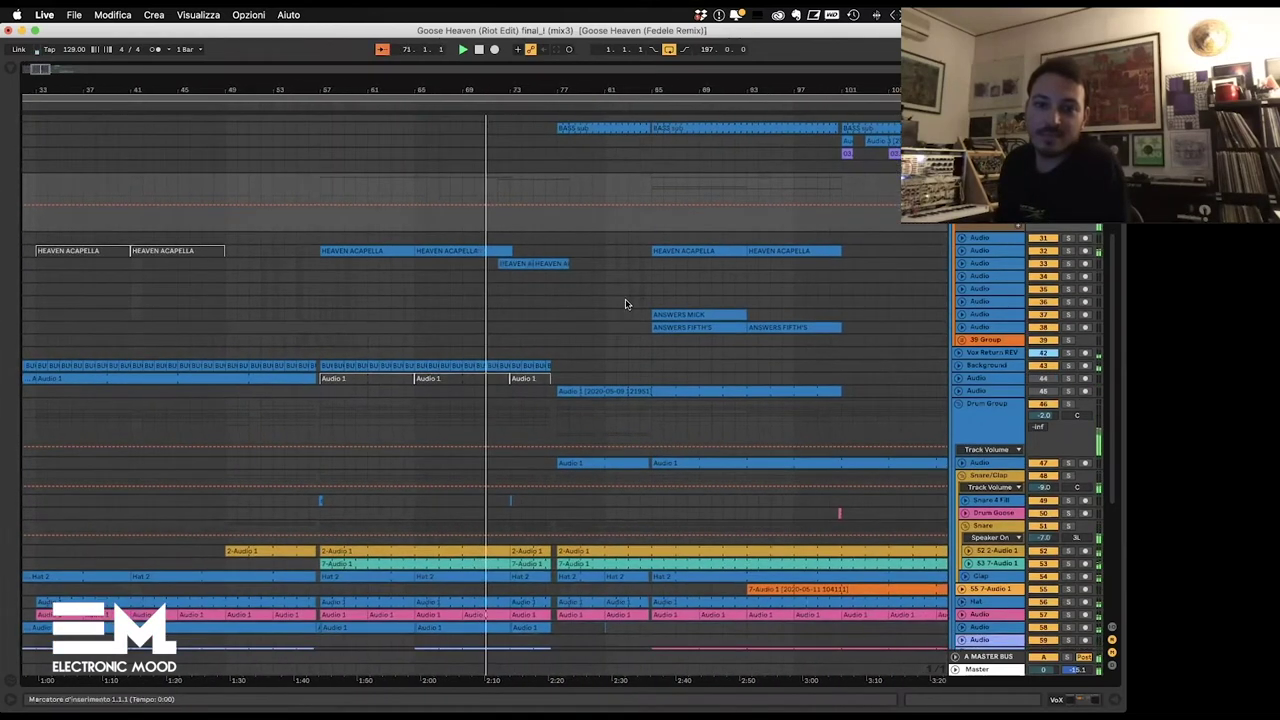
scroll(625, 304, up, 3)
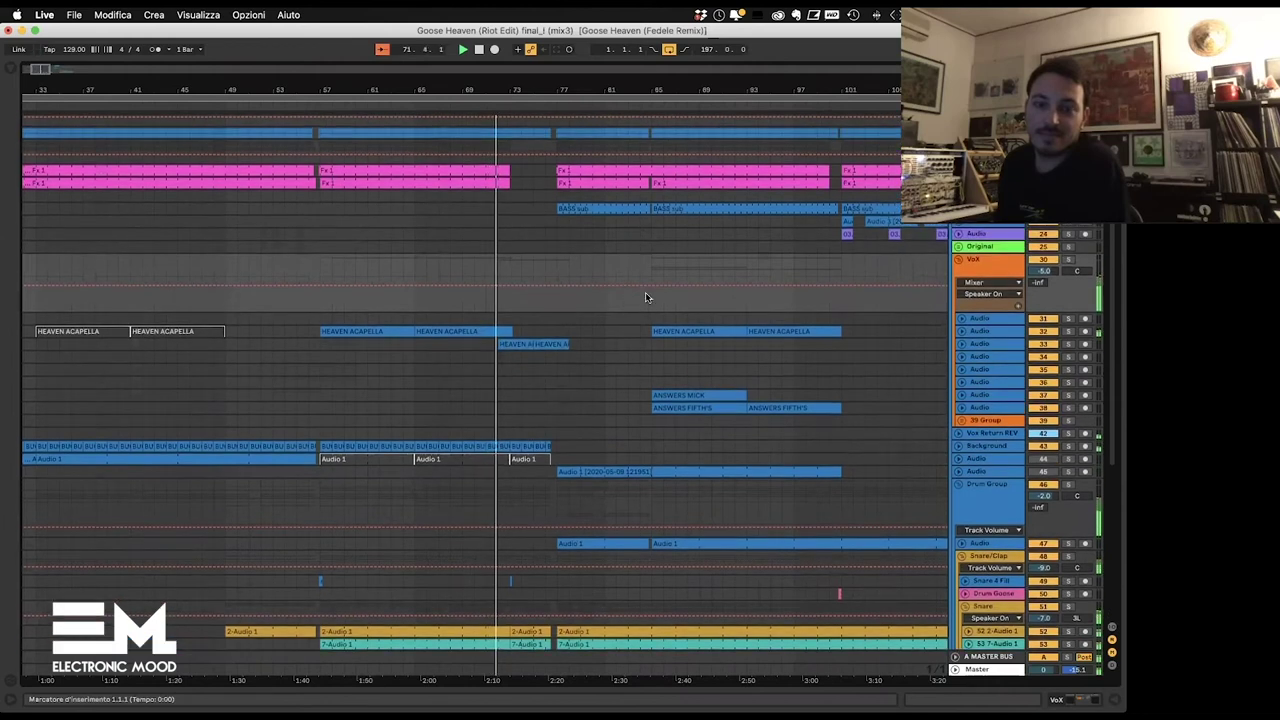
scroll(645, 297, up, 3)
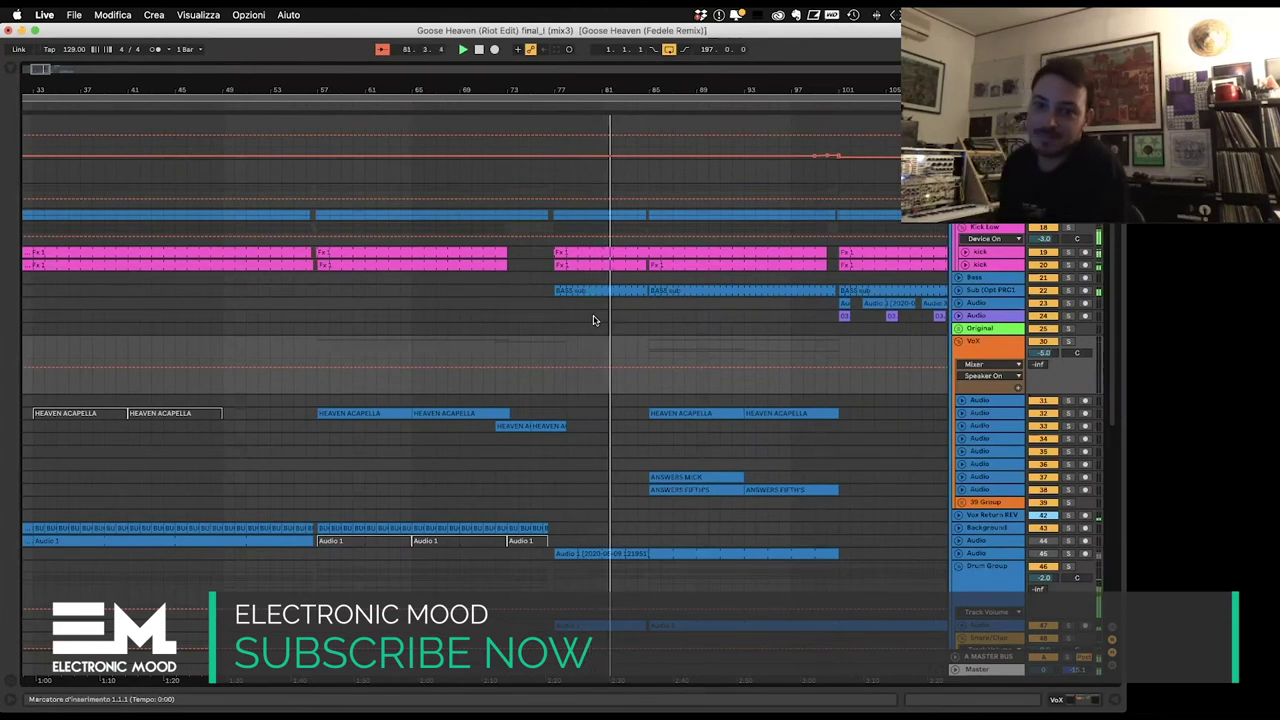
Step: Make the arrangement view follow playback again and fold the Drum Group and VoX group
scroll(746, 426, down, 3)
scroll(742, 422, right, 3)
click(381, 51)
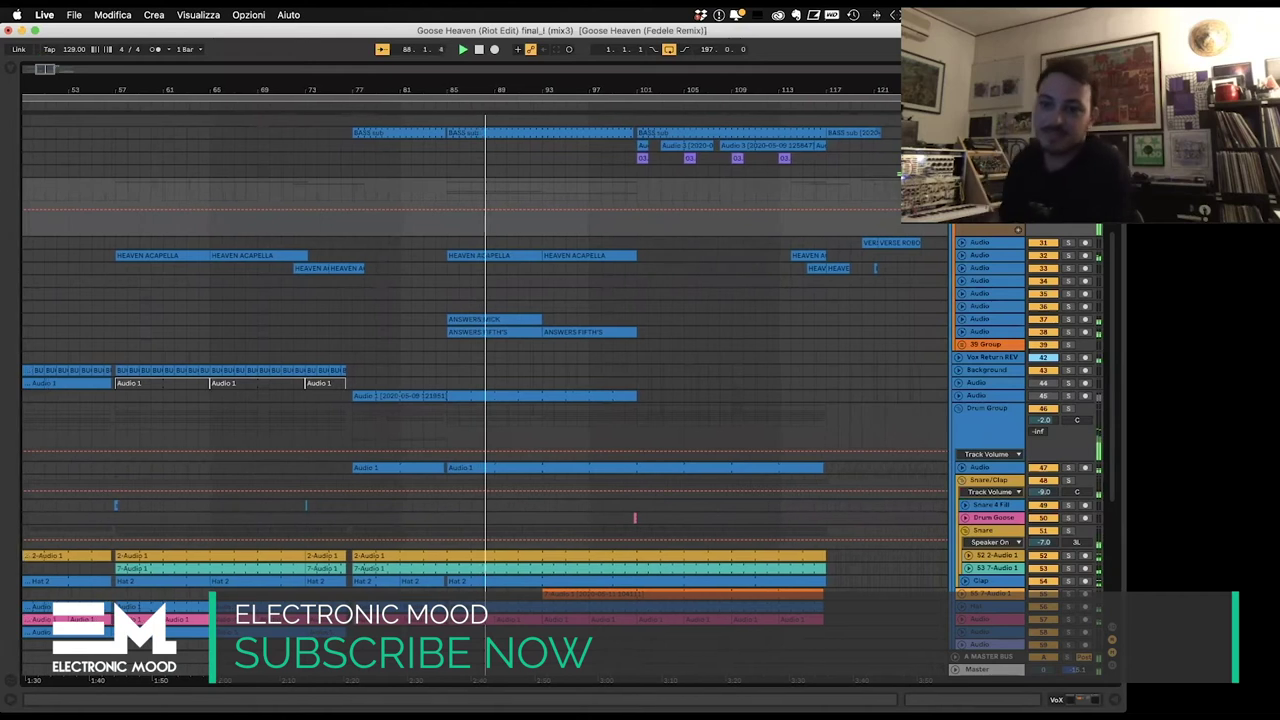
click(958, 408)
click(958, 184)
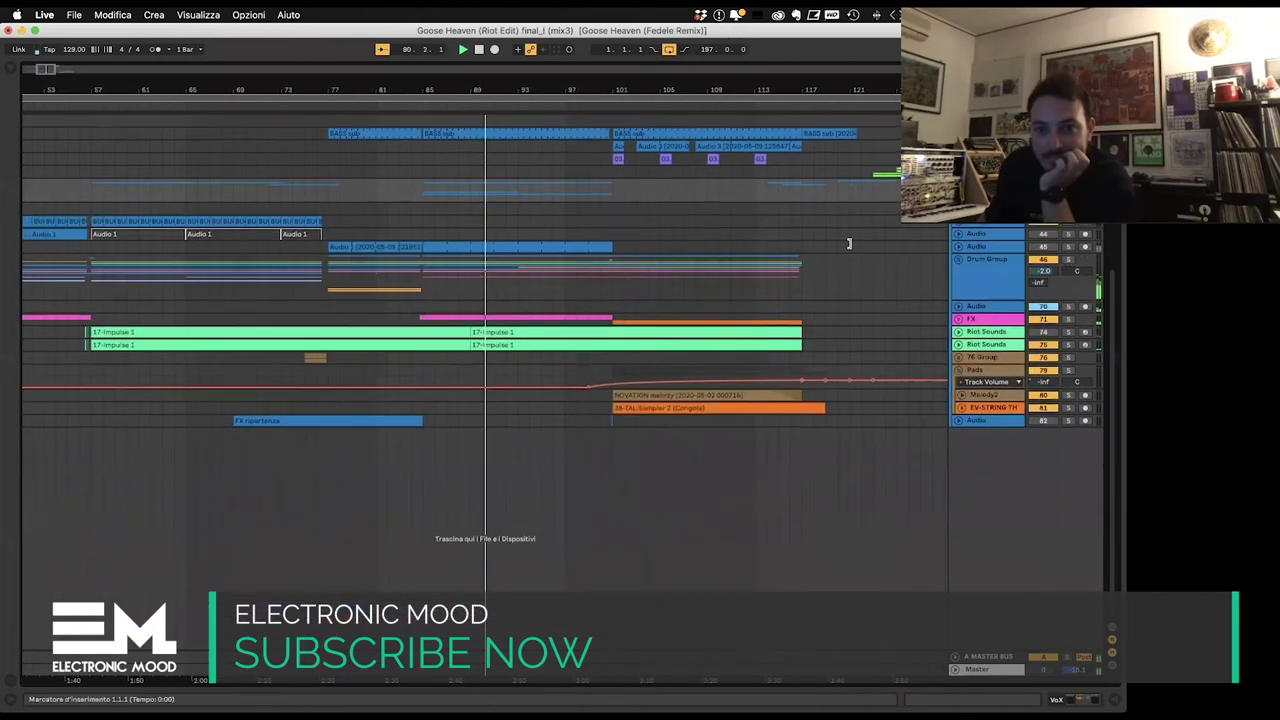
Step: Examine the arrangement ahead of the playhead, from the end of the drum section through the break and second drop
scroll(852, 250, up, 5)
scroll(866, 291, up, 3)
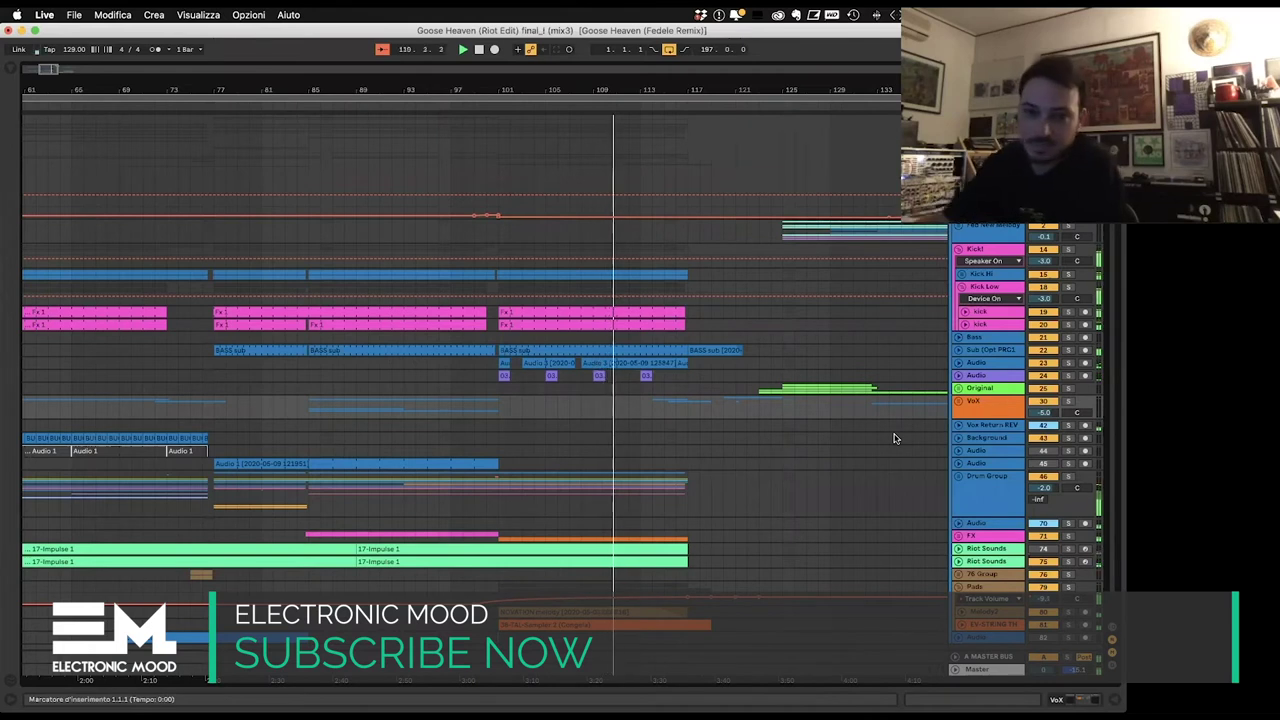
scroll(888, 440, right, 10)
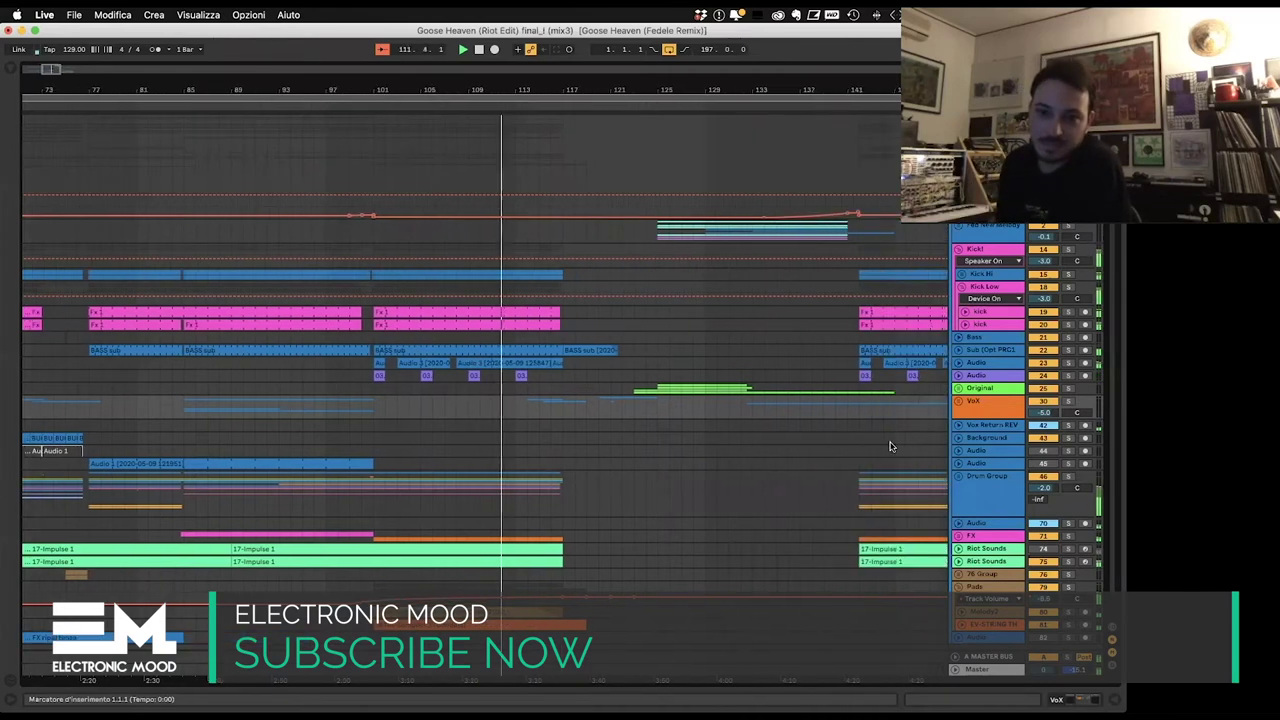
scroll(163, 94, right, 1)
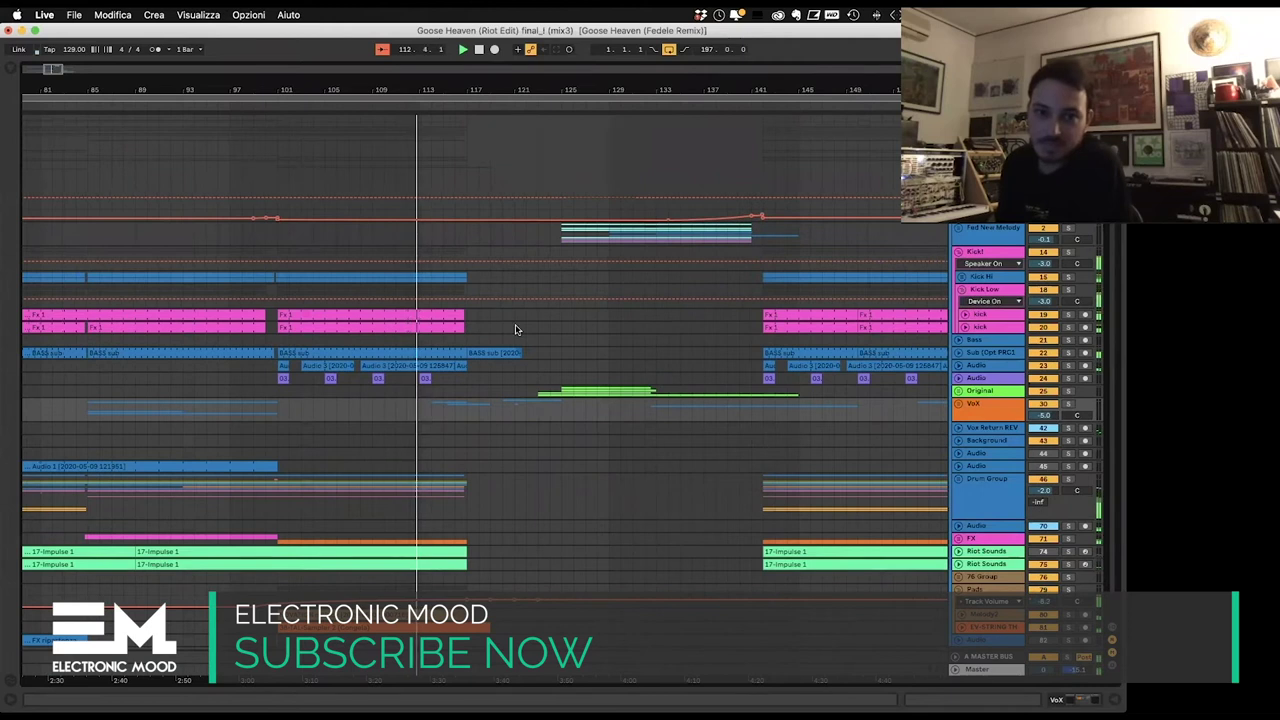
drag(58, 72, 55, 58)
scroll(542, 287, right, 1)
scroll(760, 233, right, 5)
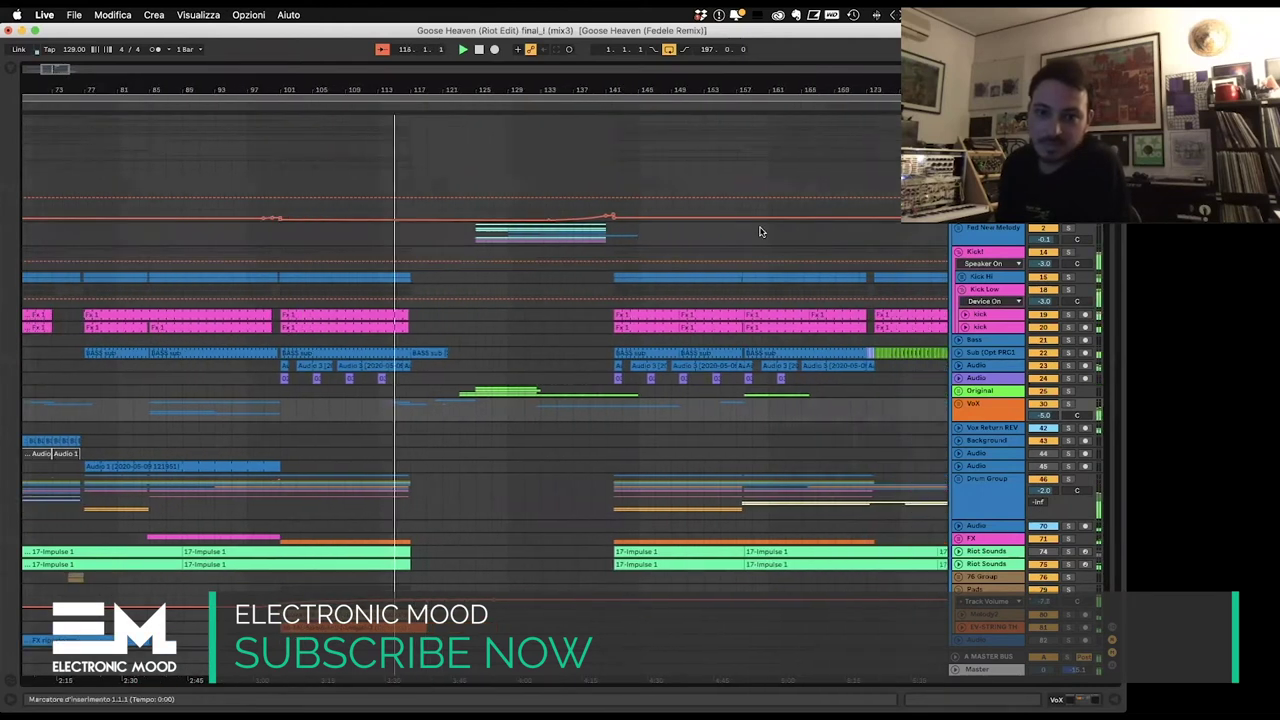
scroll(752, 394, right, 2)
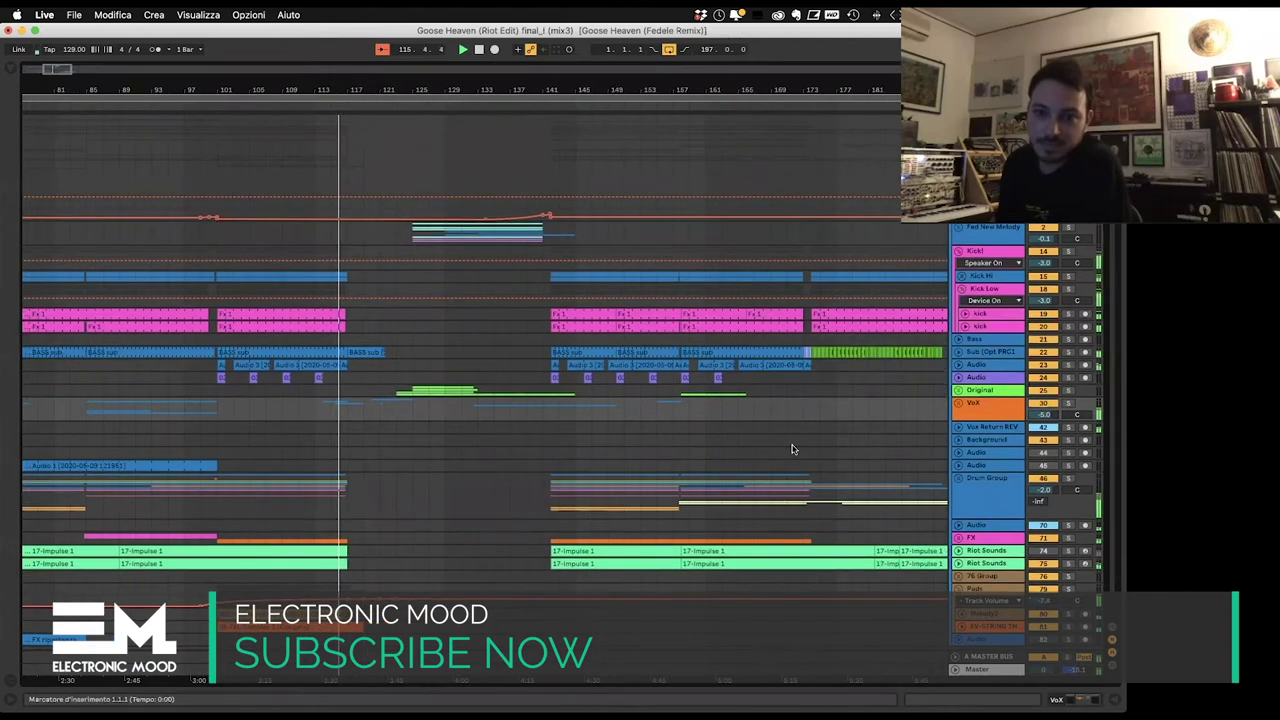
scroll(790, 446, right, 3)
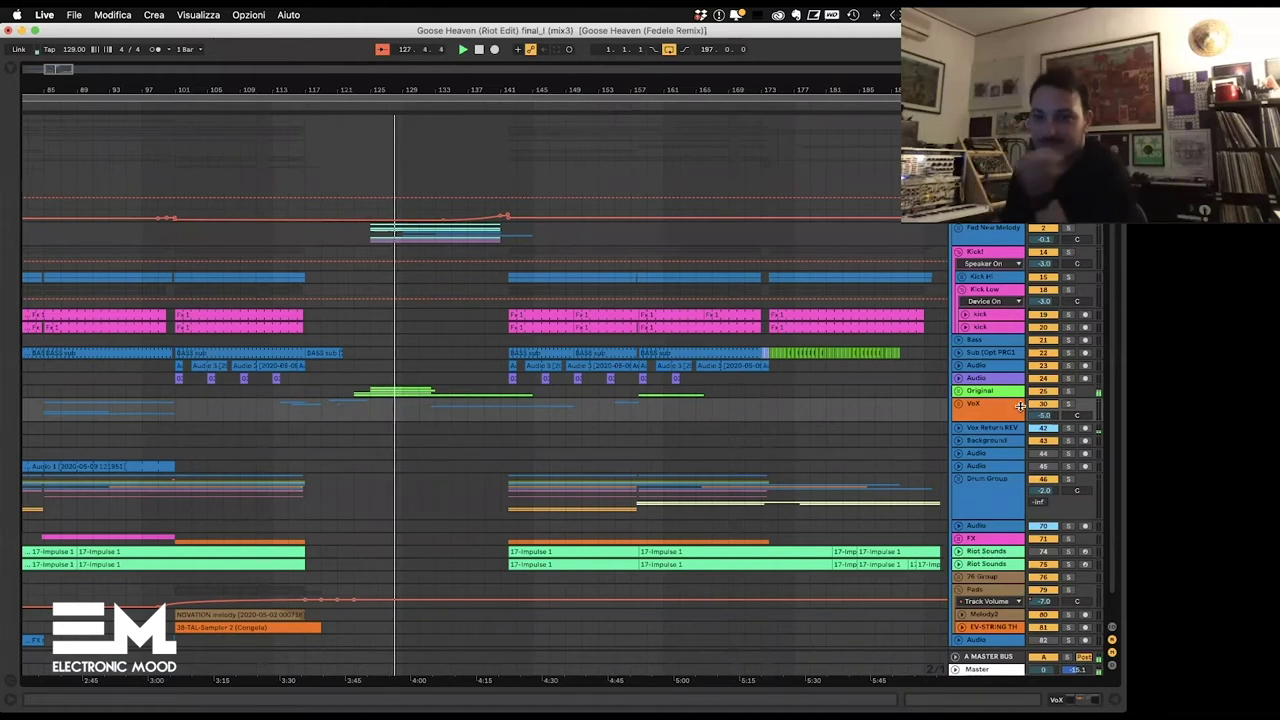
Step: Unfold the Original and Pad New Melody groups to examine the clips playing in the break
click(957, 391)
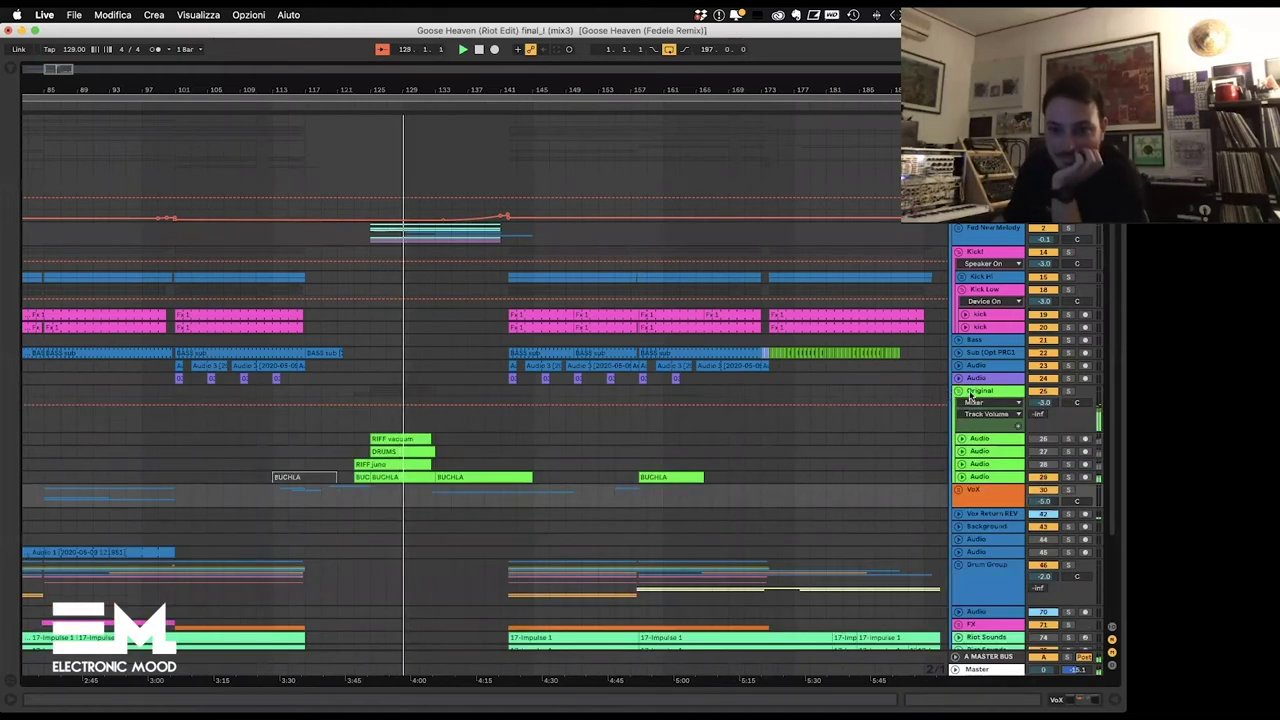
click(969, 396)
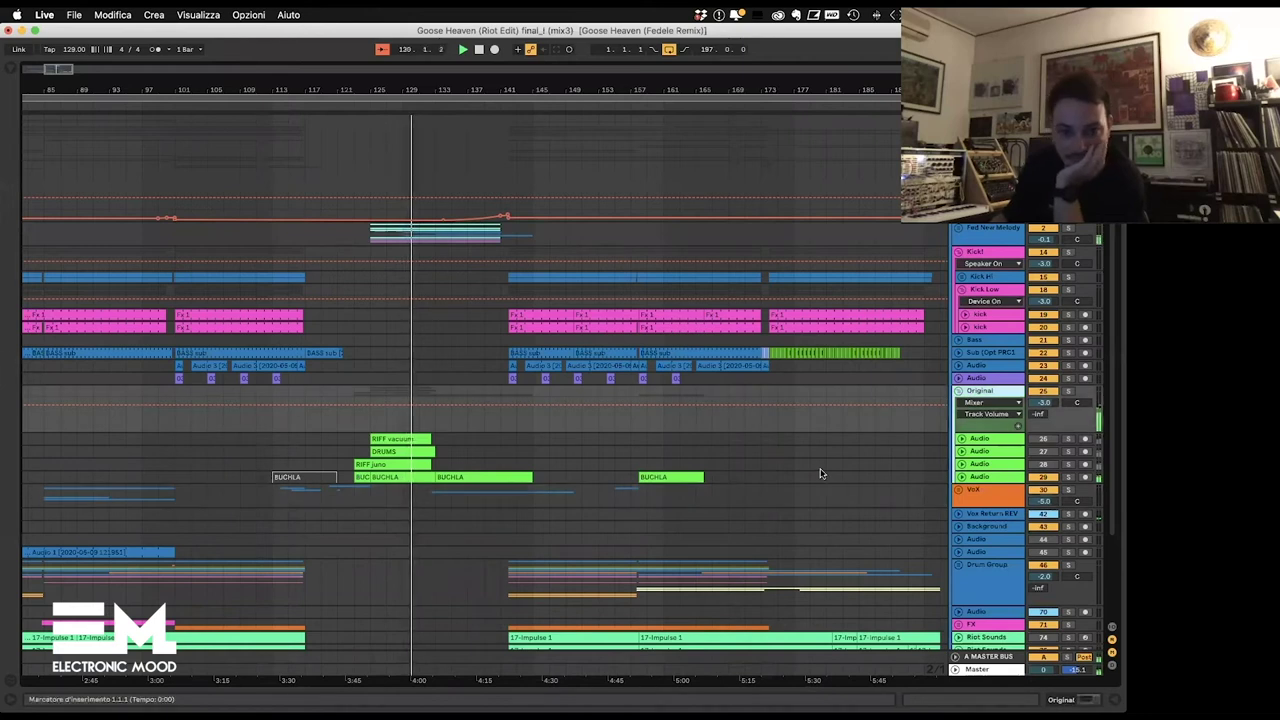
scroll(820, 473, down, 5)
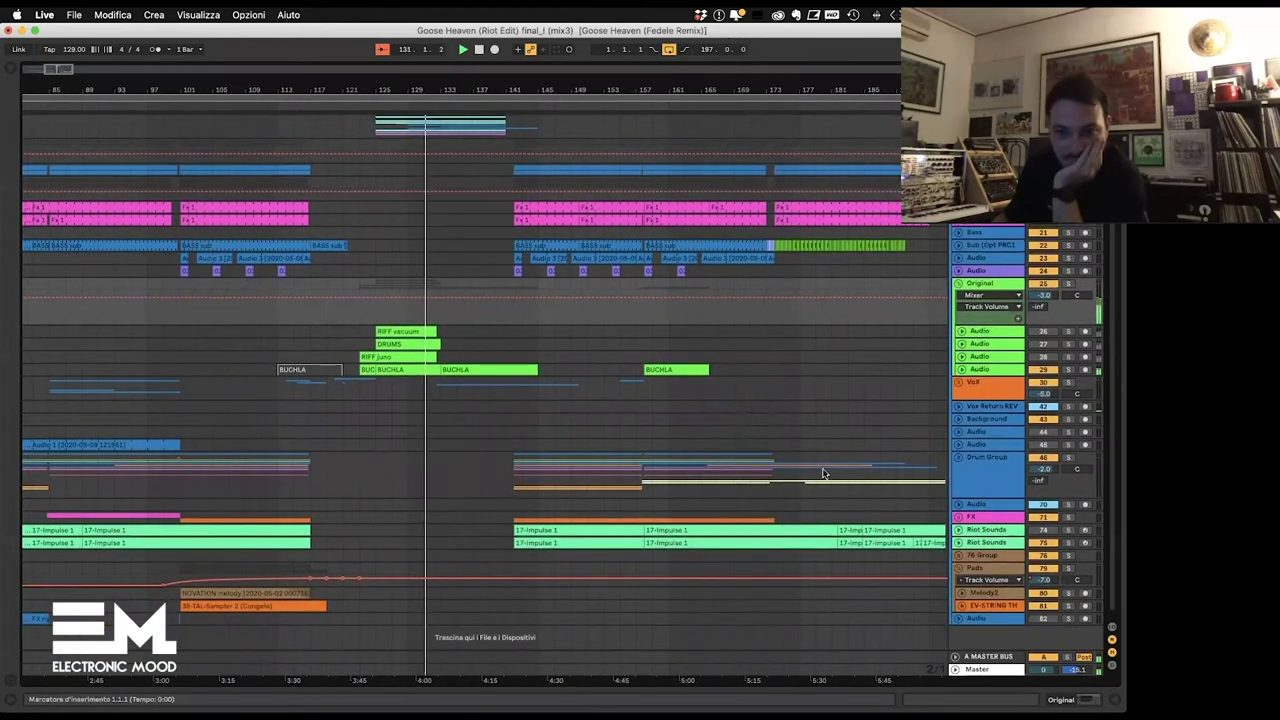
scroll(830, 468, up, 3)
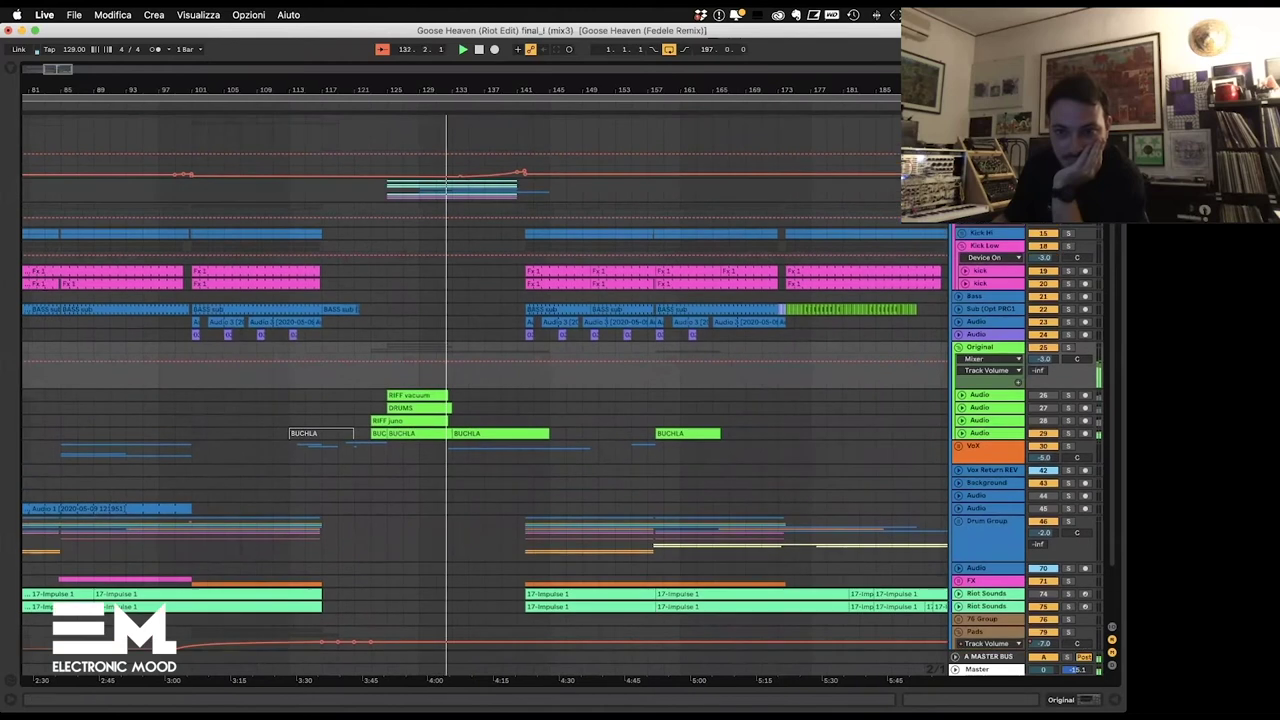
scroll(928, 234, up, 7)
scroll(928, 234, down, 5)
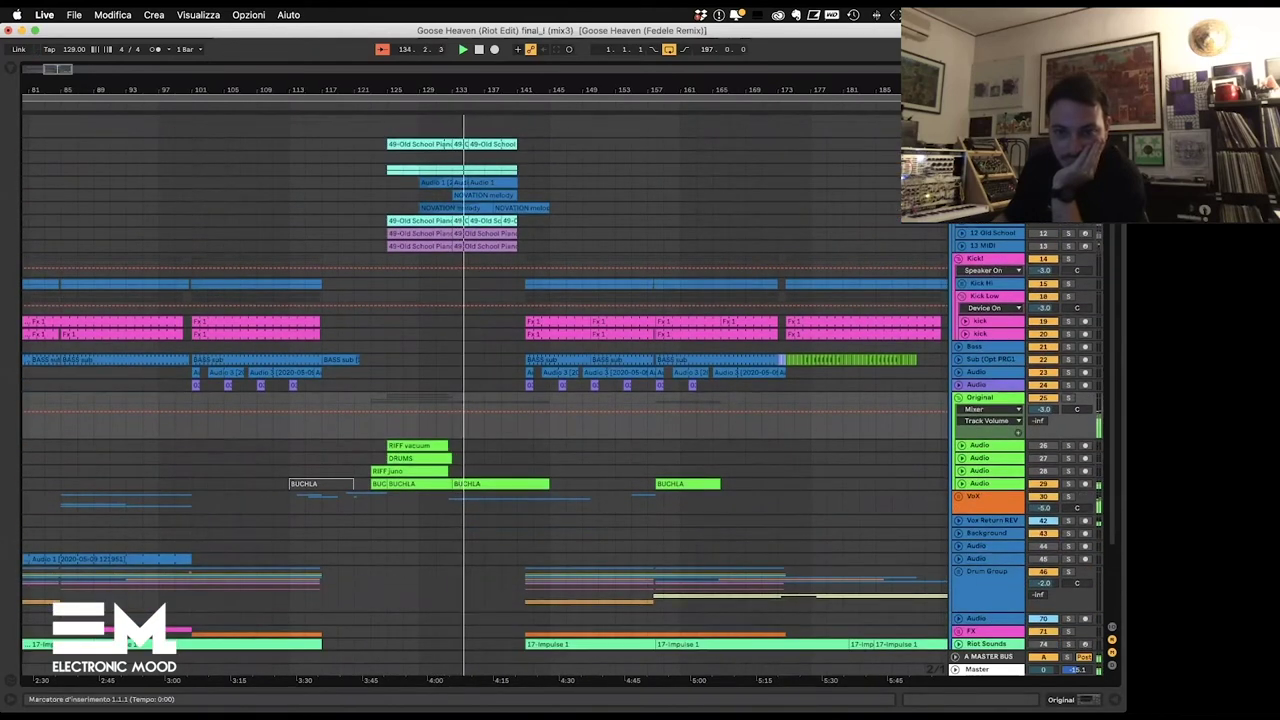
Step: Examine the clips from the break through the second drop to the end of the arrangement during playback
scroll(563, 395, up, 2)
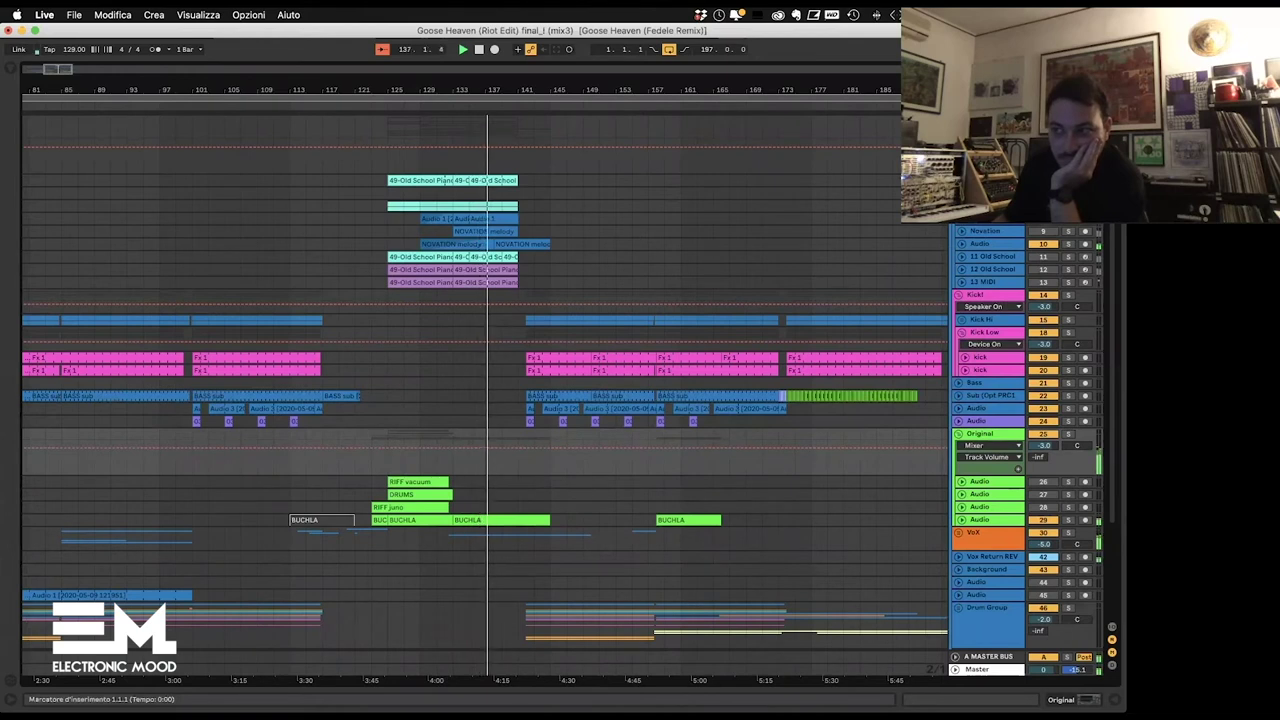
scroll(484, 395, down, 3)
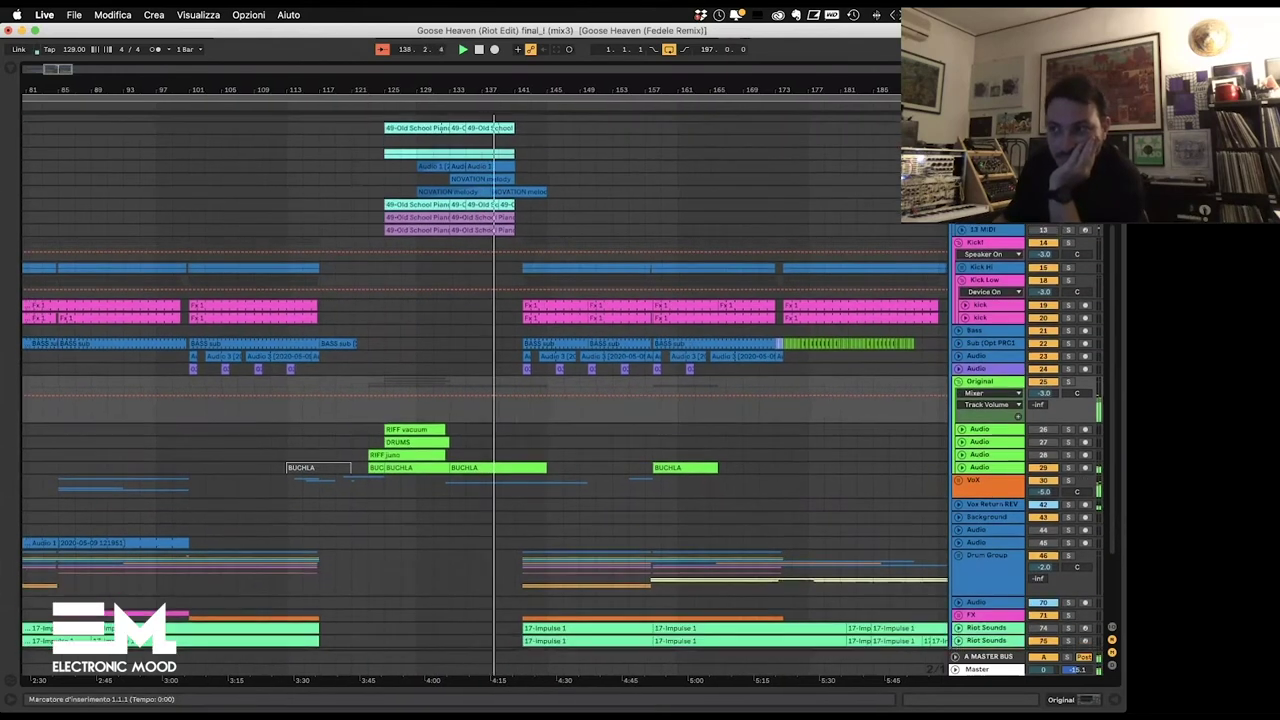
scroll(484, 395, right, 1)
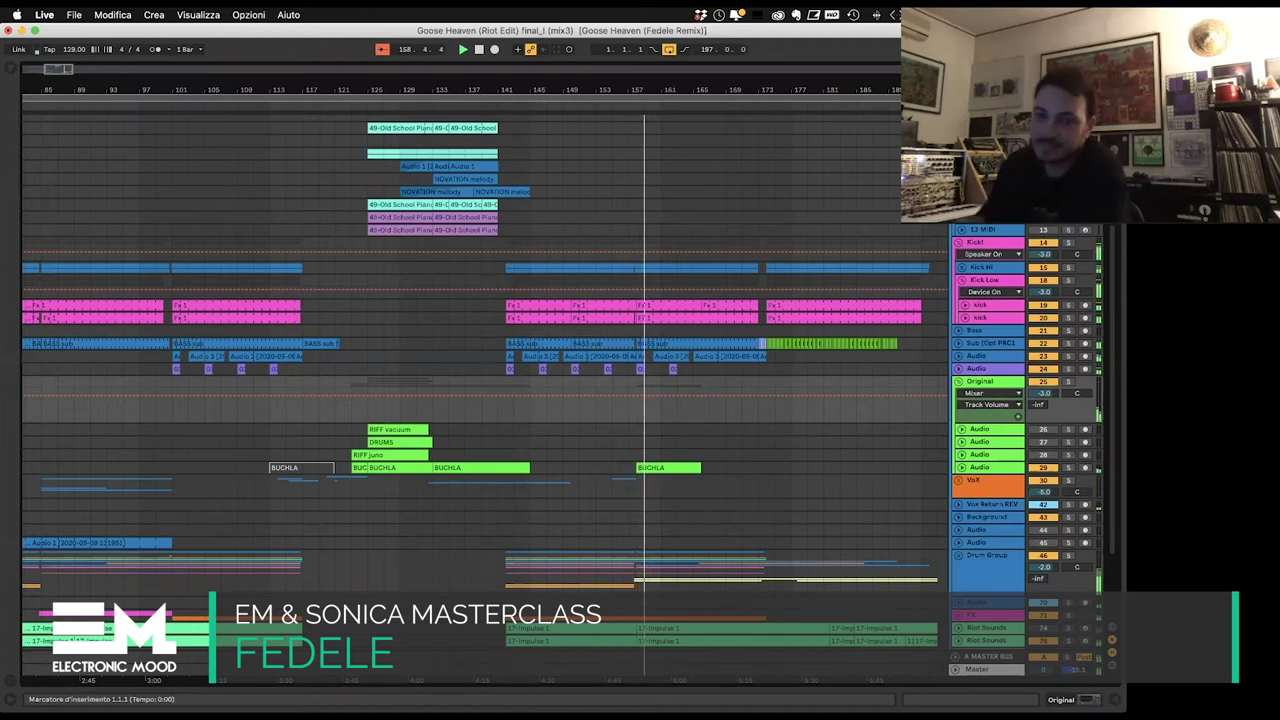
scroll(485, 380, right, 3)
scroll(757, 195, down, 3)
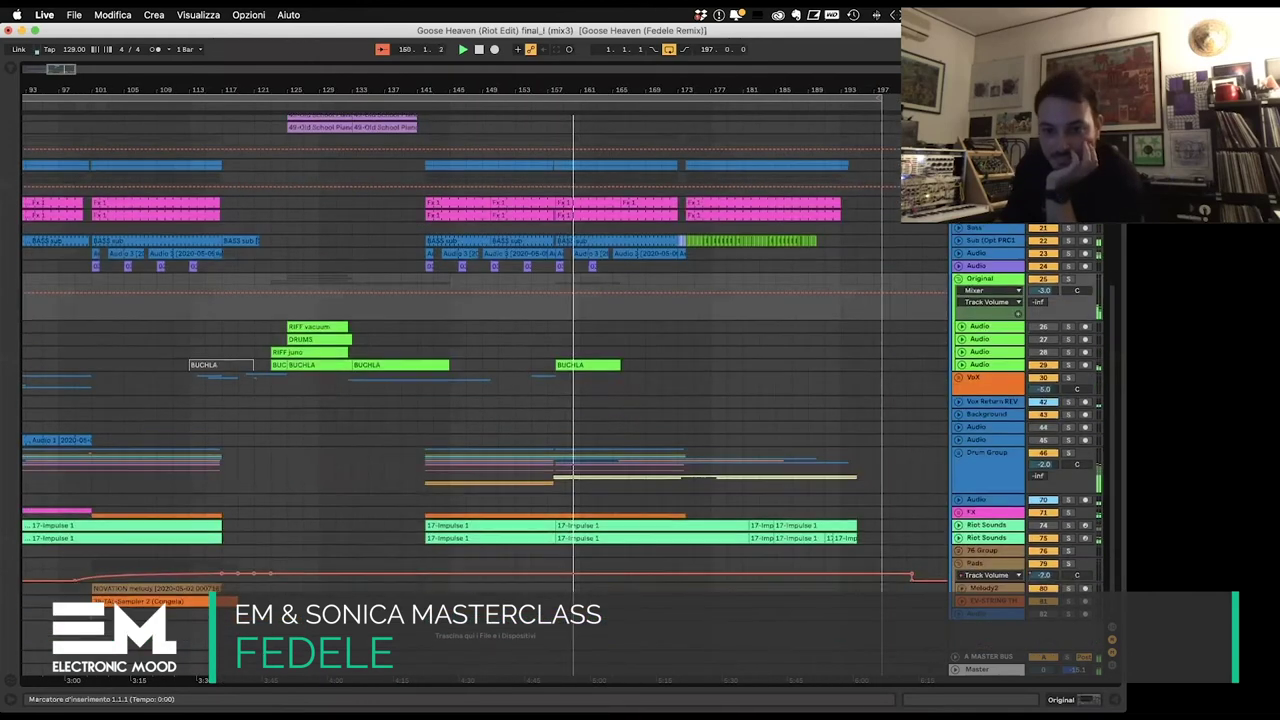
scroll(757, 195, up, 5)
scroll(757, 195, right, 2)
scroll(757, 195, down, 2)
scroll(757, 195, down, 3)
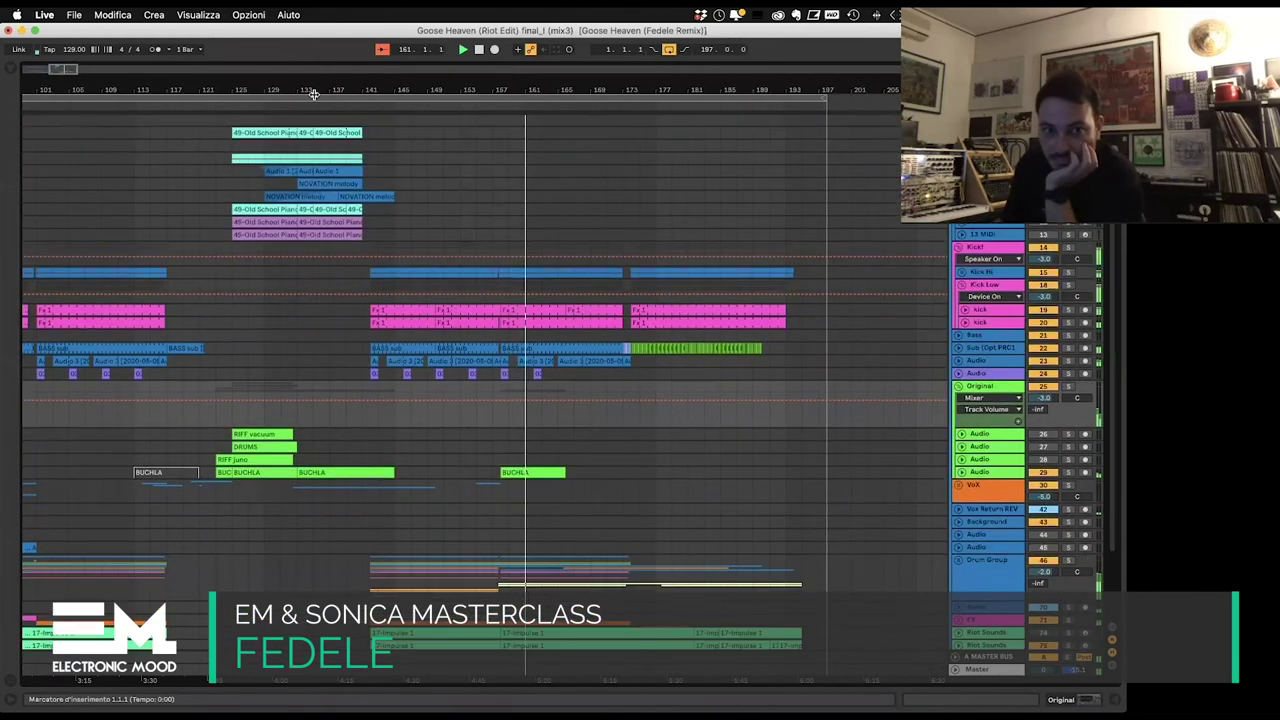
scroll(435, 350, left, 3)
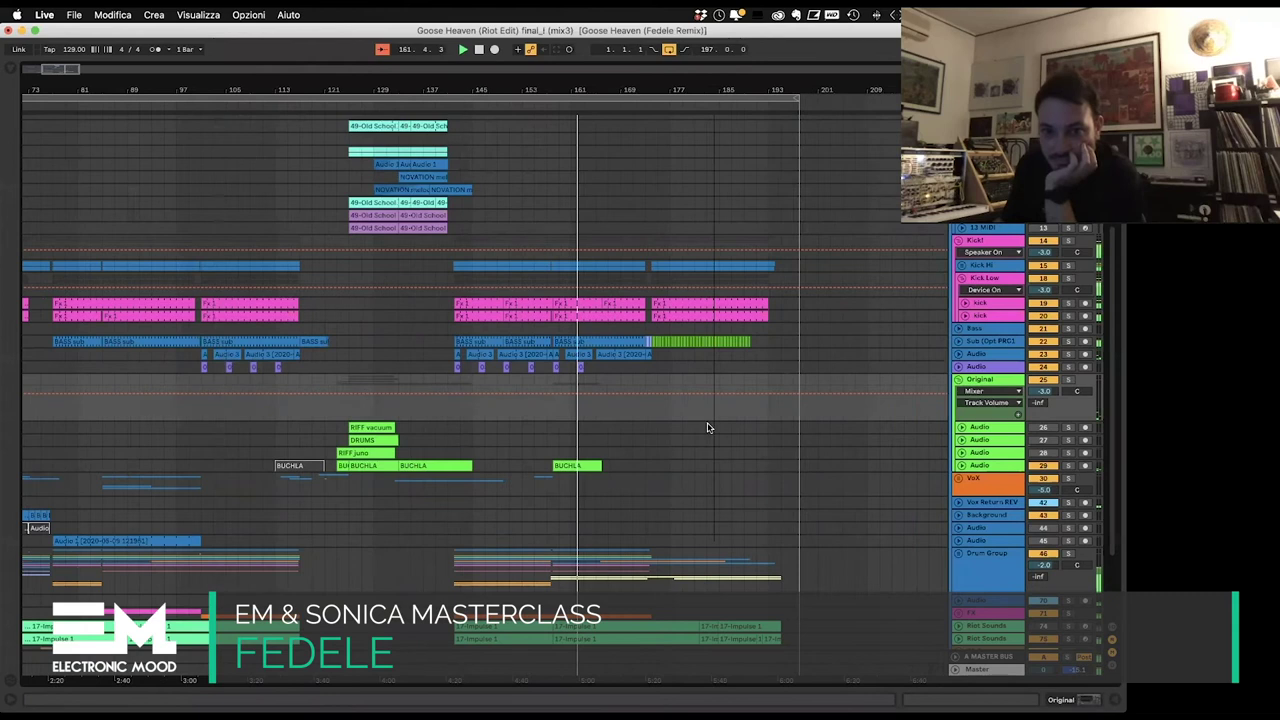
key(minus)
scroll(921, 452, down, 1)
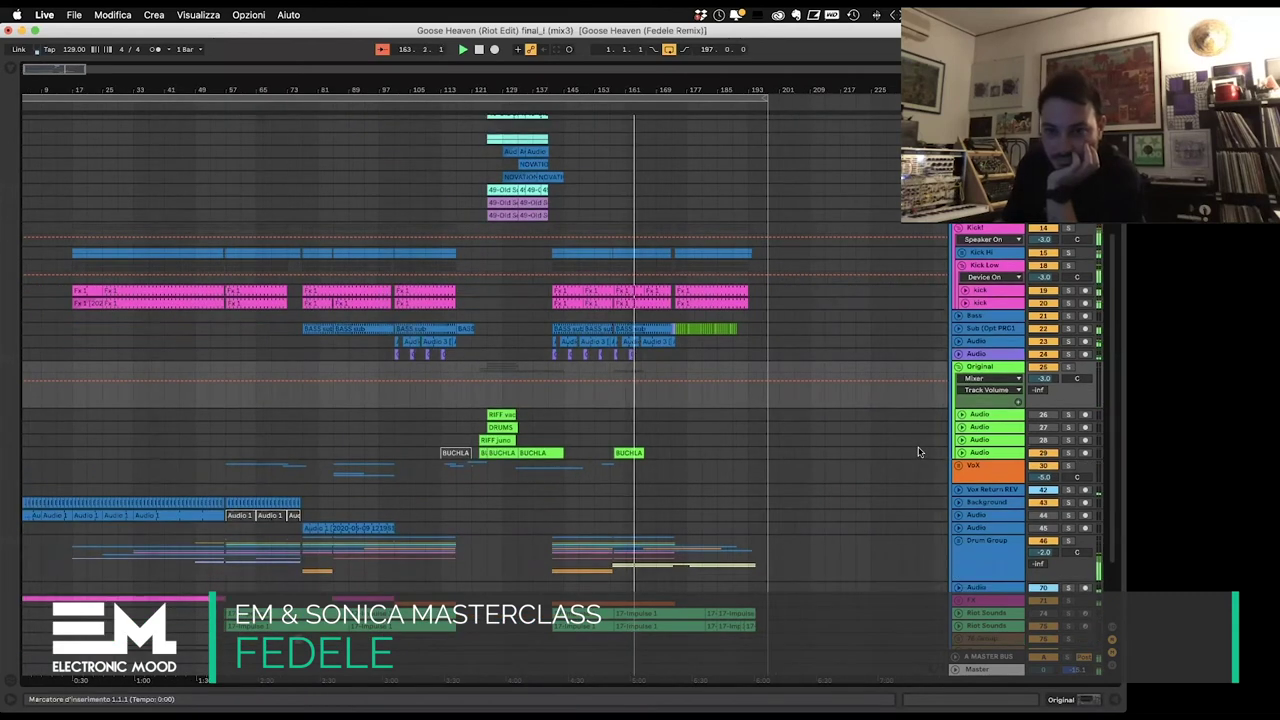
scroll(918, 452, up, 4)
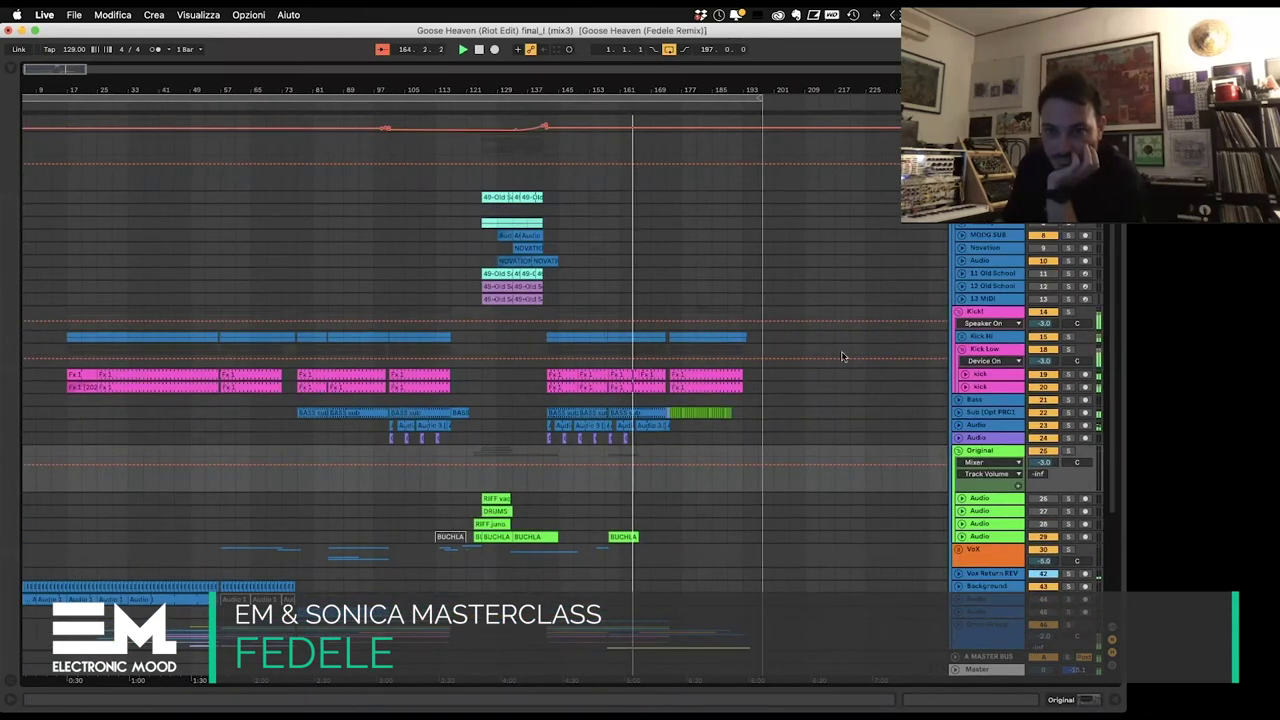
Step: Fold the Pad New Melody, Original and Pads groups and fit the whole arrangement into view
scroll(860, 380, down, 8)
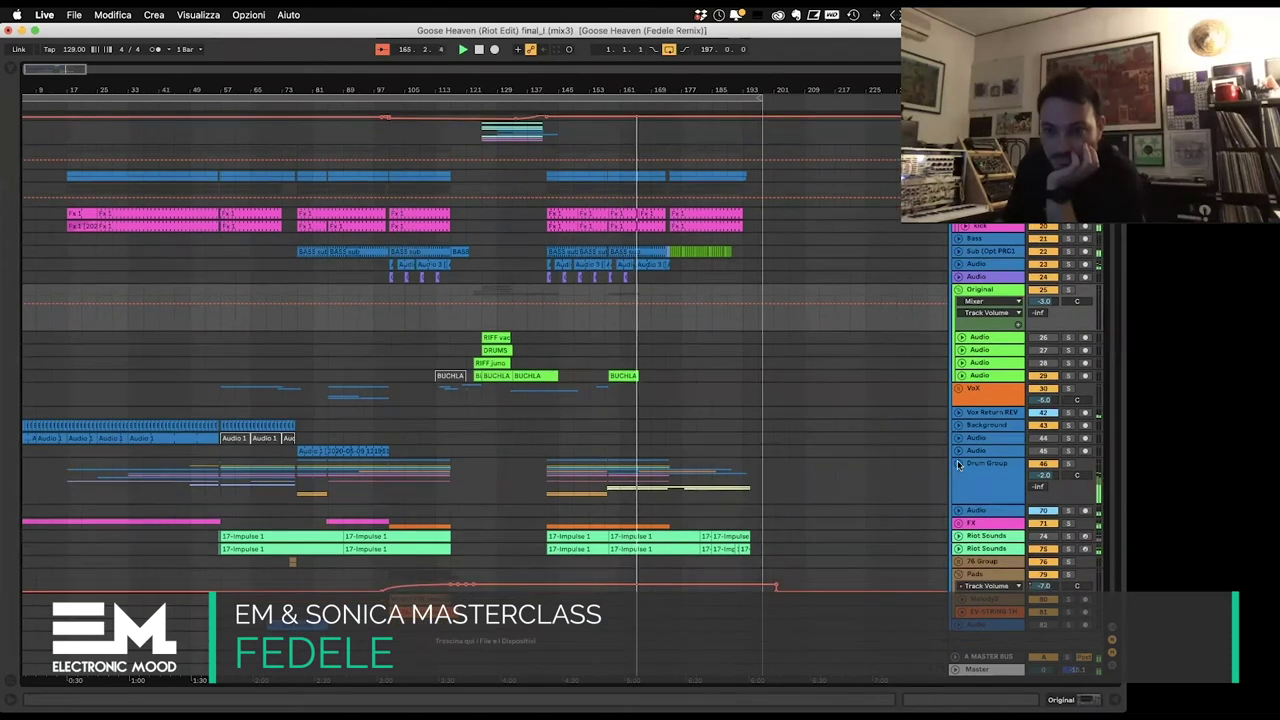
click(958, 290)
scroll(906, 347, up, 4)
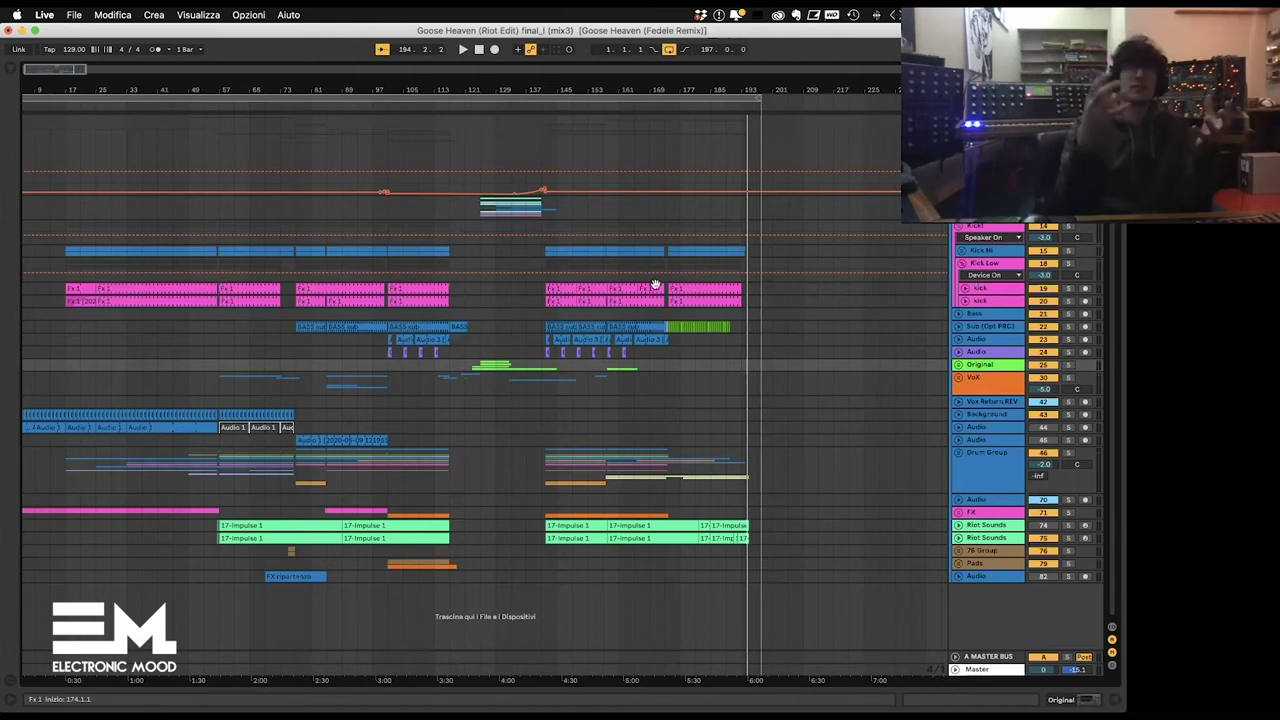
scroll(857, 451, left, 1)
scroll(855, 451, up, 3)
scroll(855, 451, down, 2)
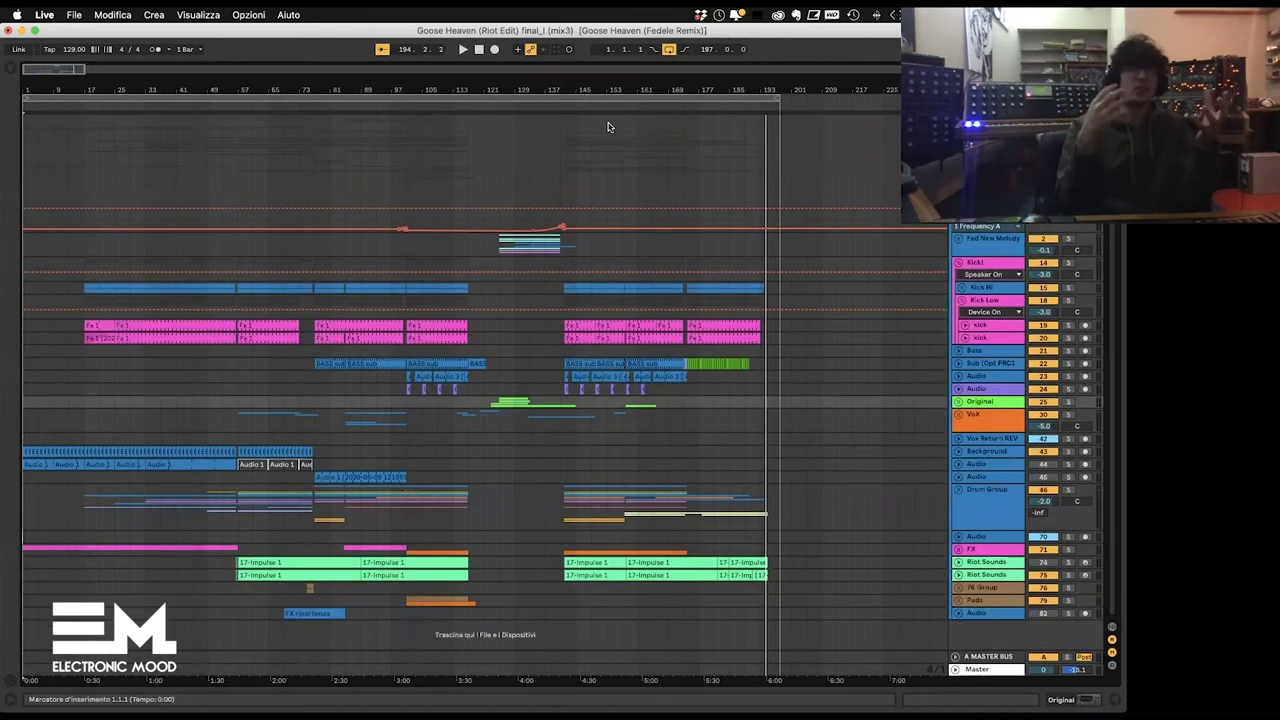
drag(78, 67, 72, 82)
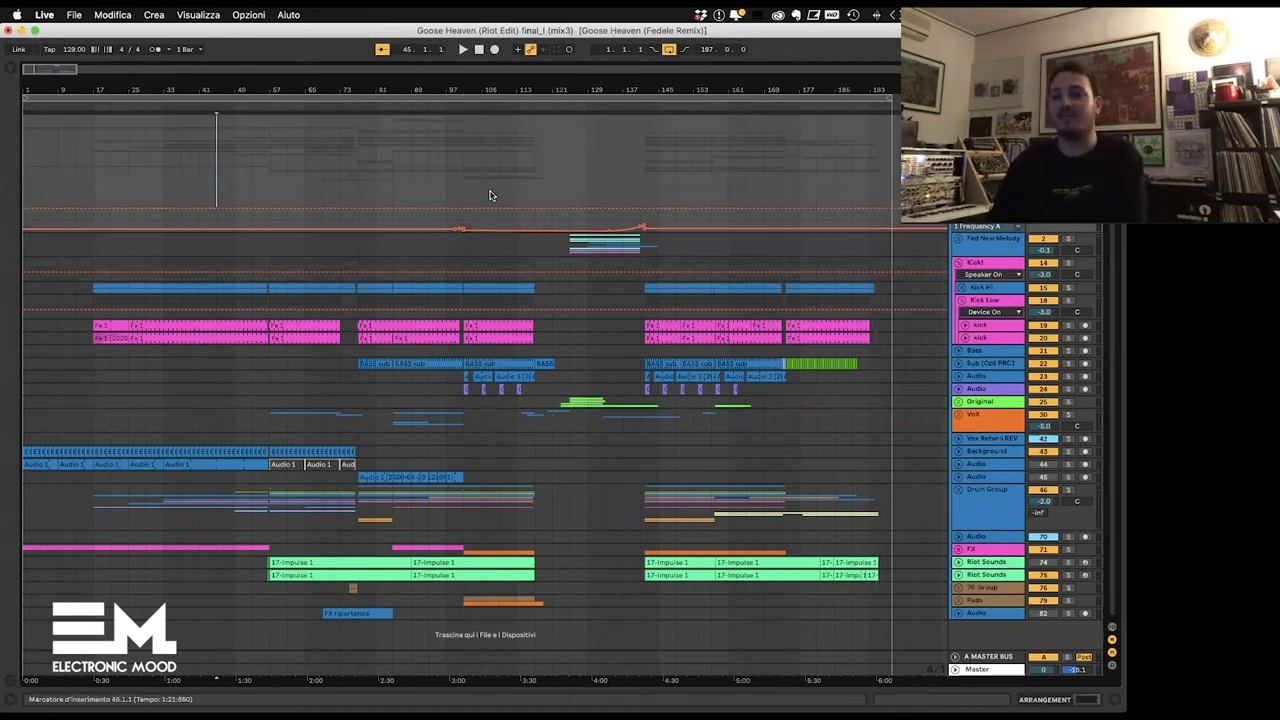
Step: Play the arrangement from bar 45 and from bar 73, solo the Sub track briefly, and stop playback
key(space)
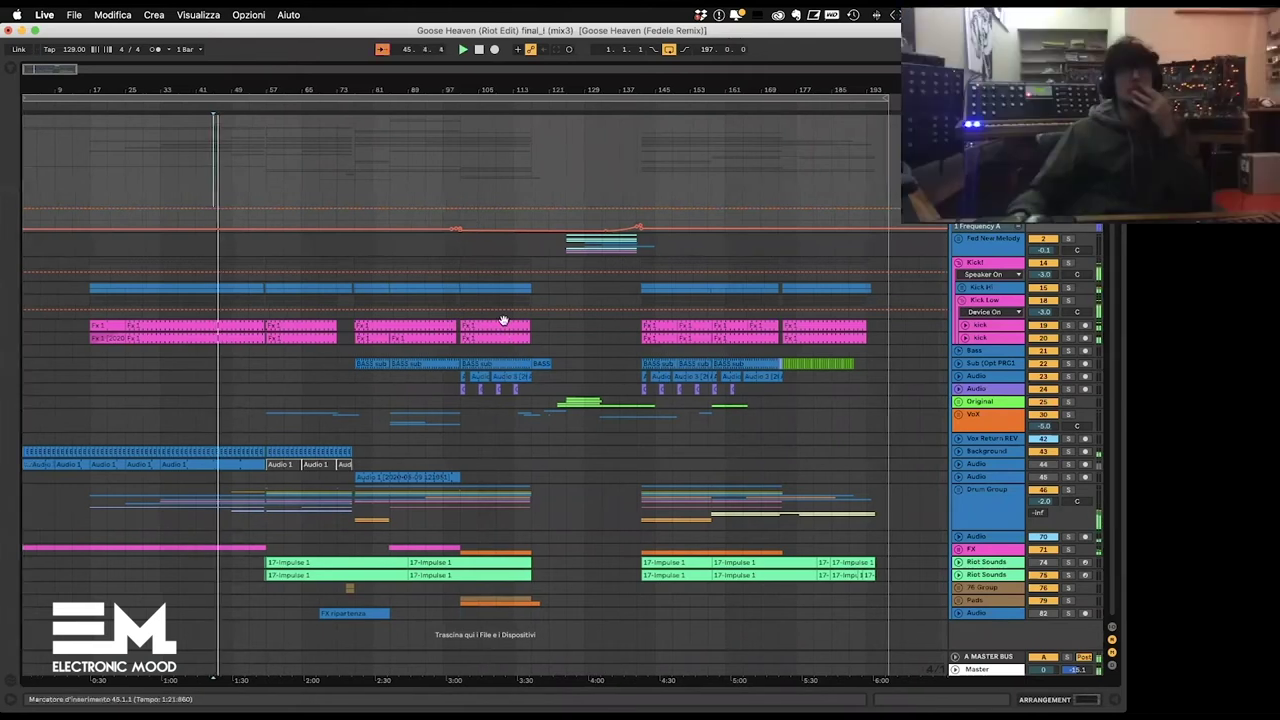
click(340, 171)
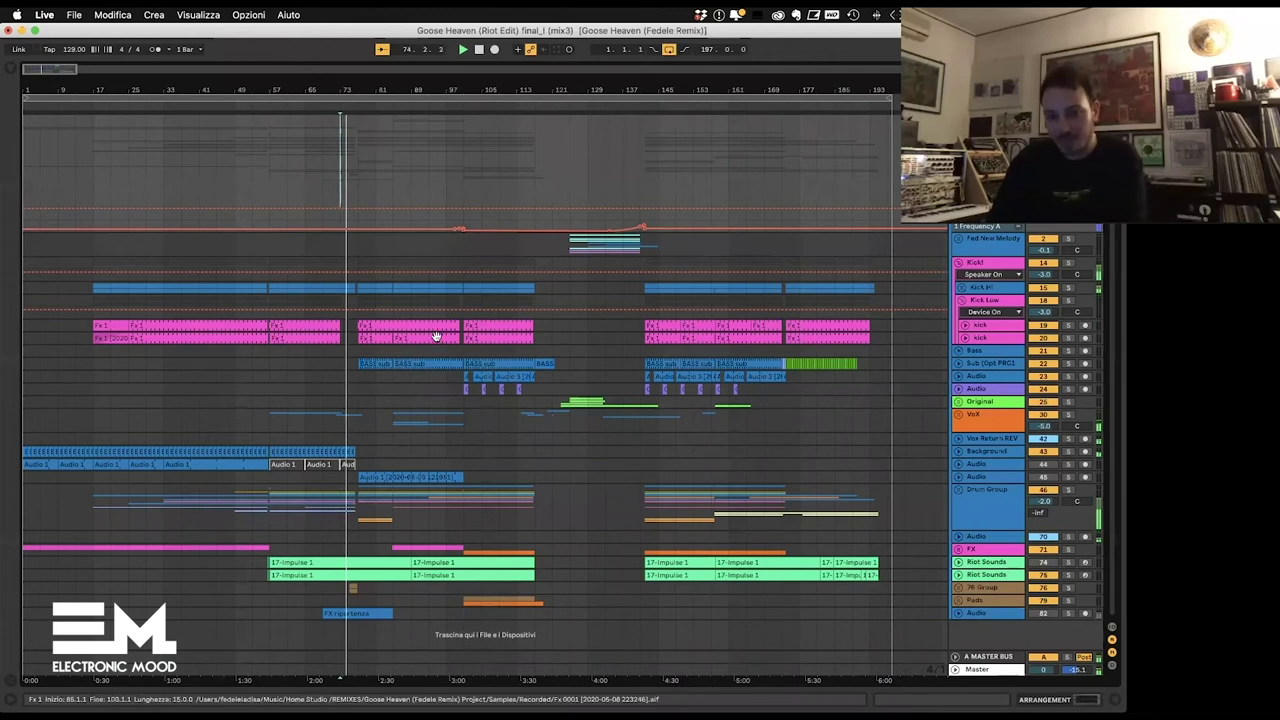
click(1065, 368)
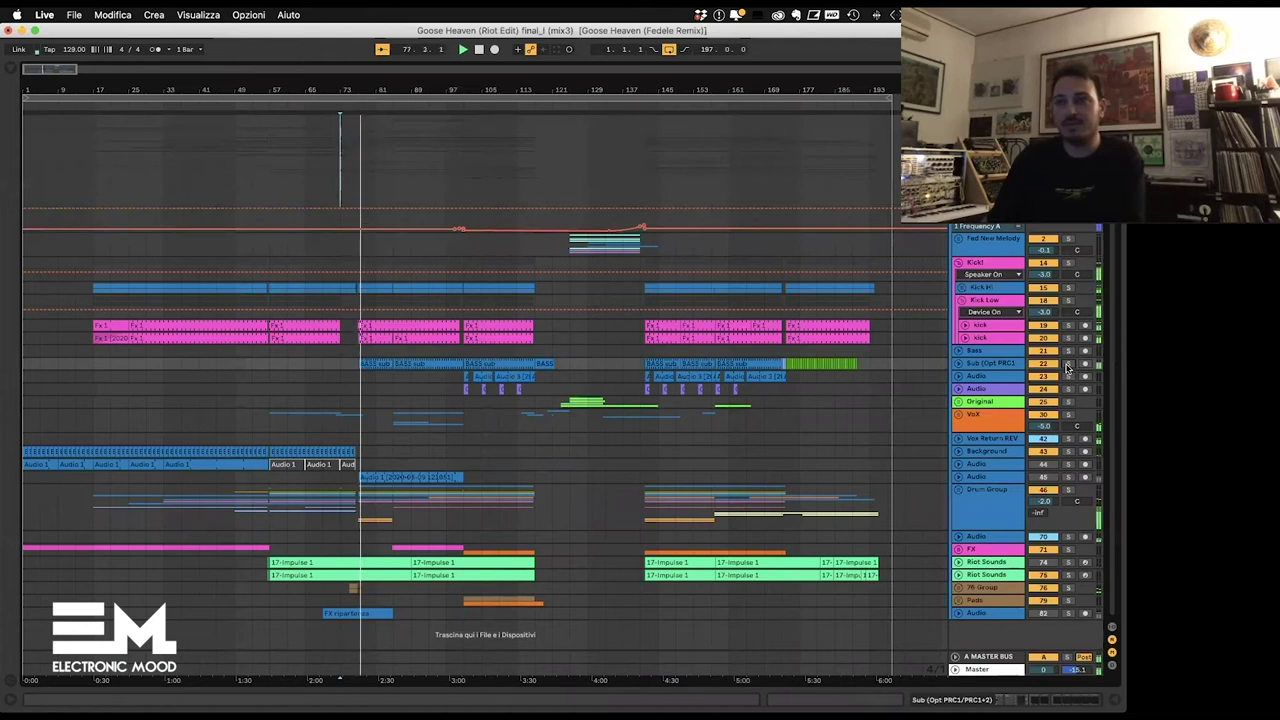
click(1067, 366)
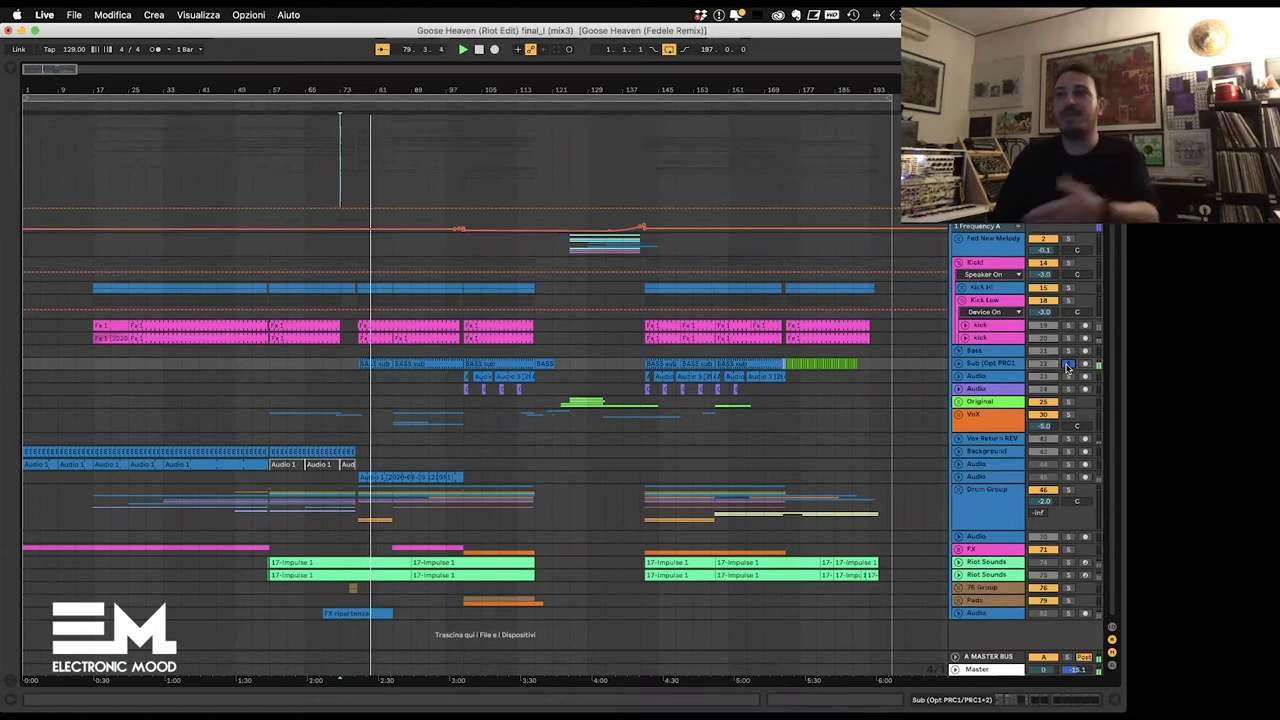
click(1067, 366)
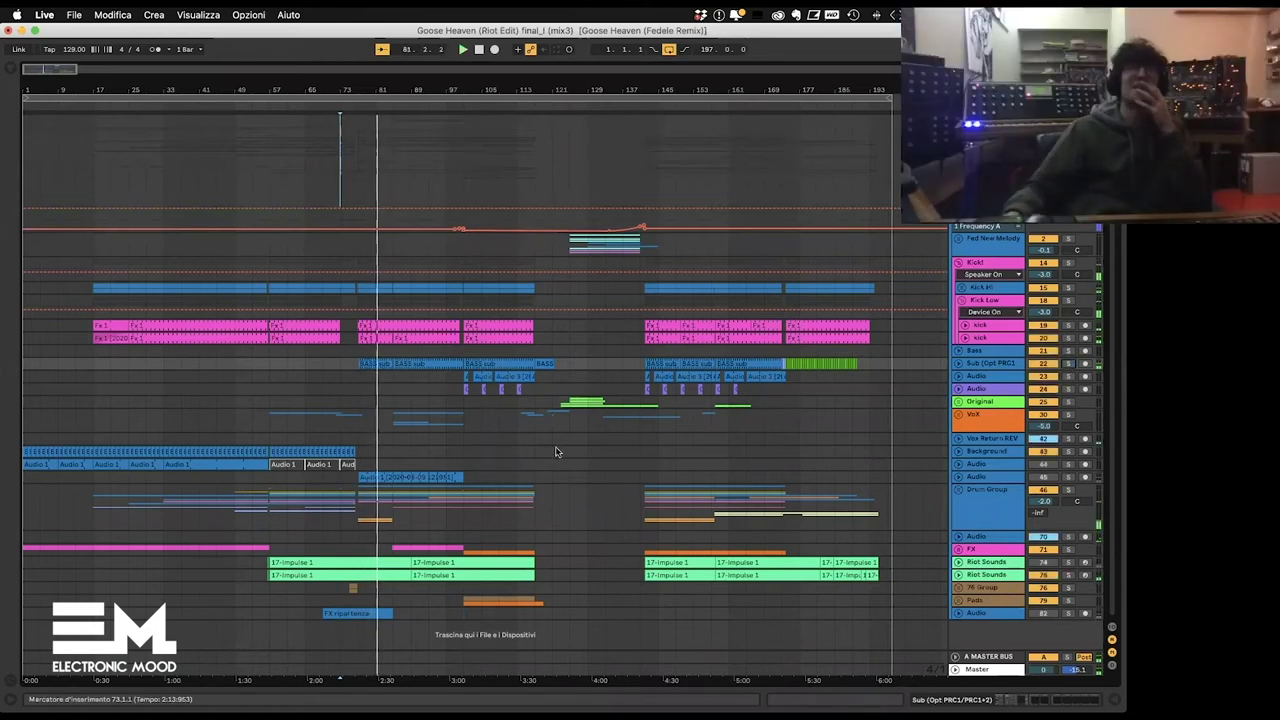
key(space)
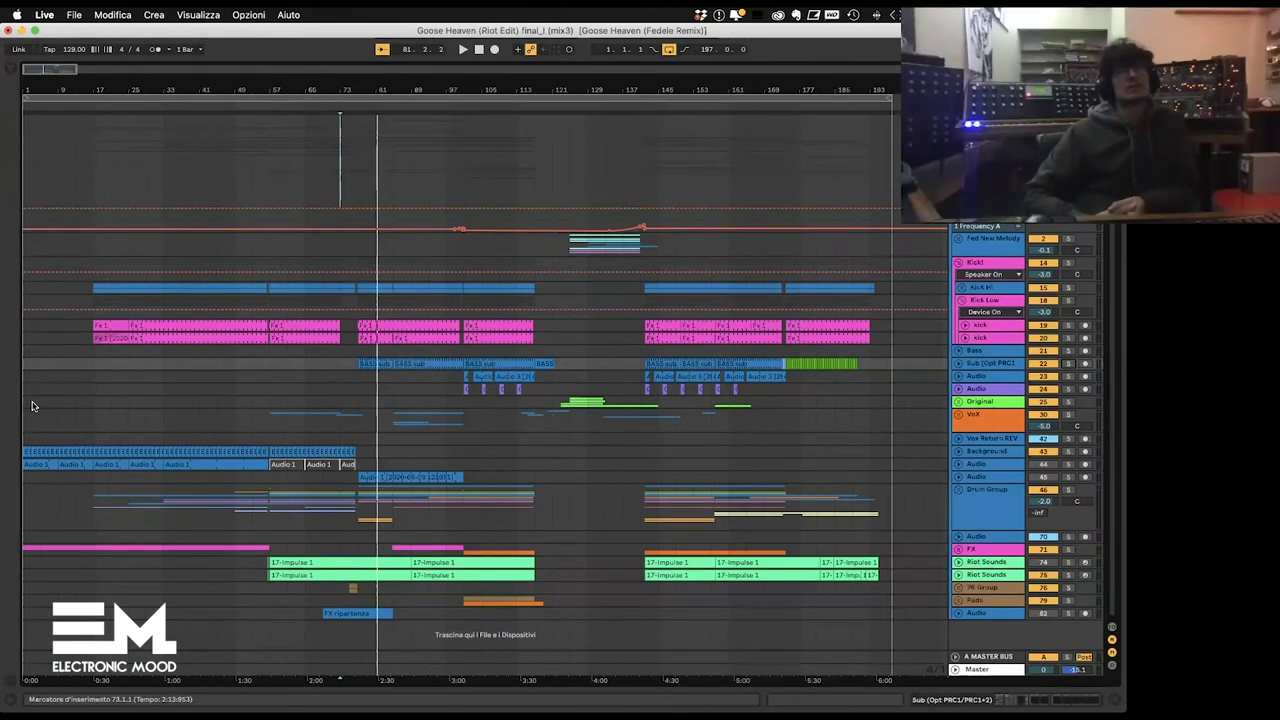
Step: Highlight bars 173 to 193 on the Vox Return REV track and bars 121 to 141 on Background, and clear the selection
drag(24, 410, 838, 407)
drag(782, 438, 866, 436)
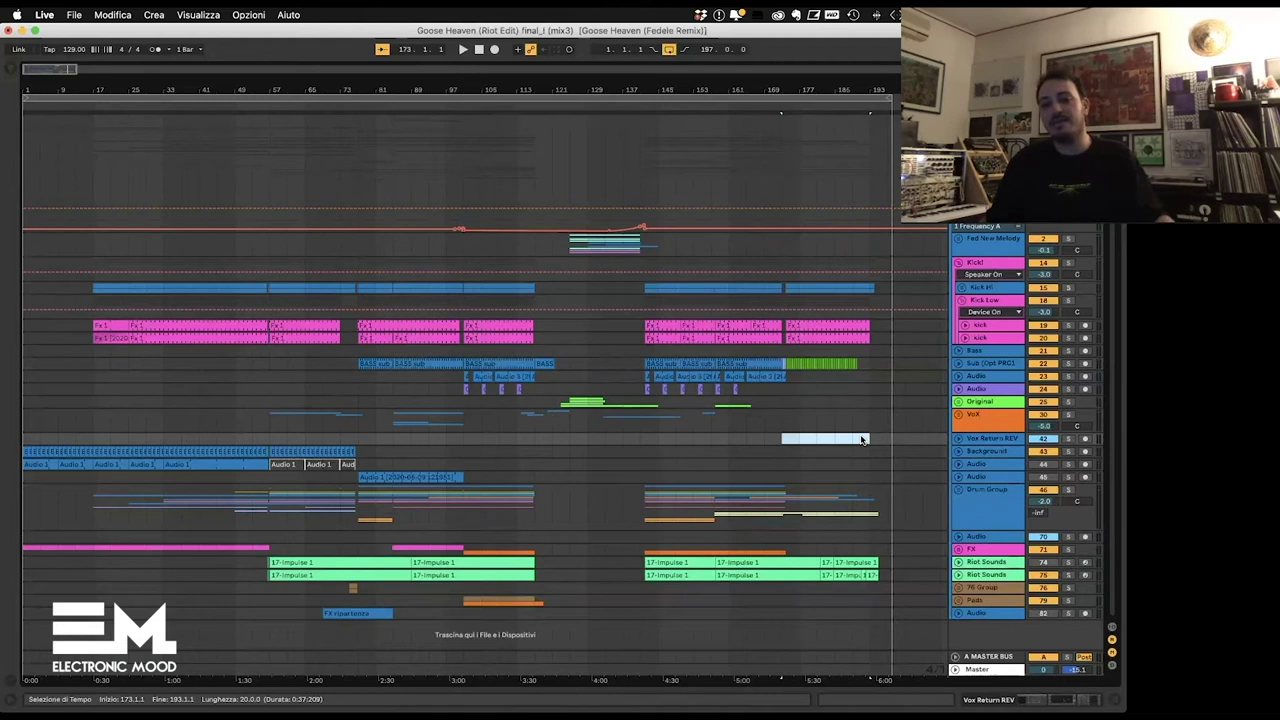
mouse_move(535, 463)
mouse_down()
mouse_move(655, 463)
mouse_move(549, 456)
mouse_up()
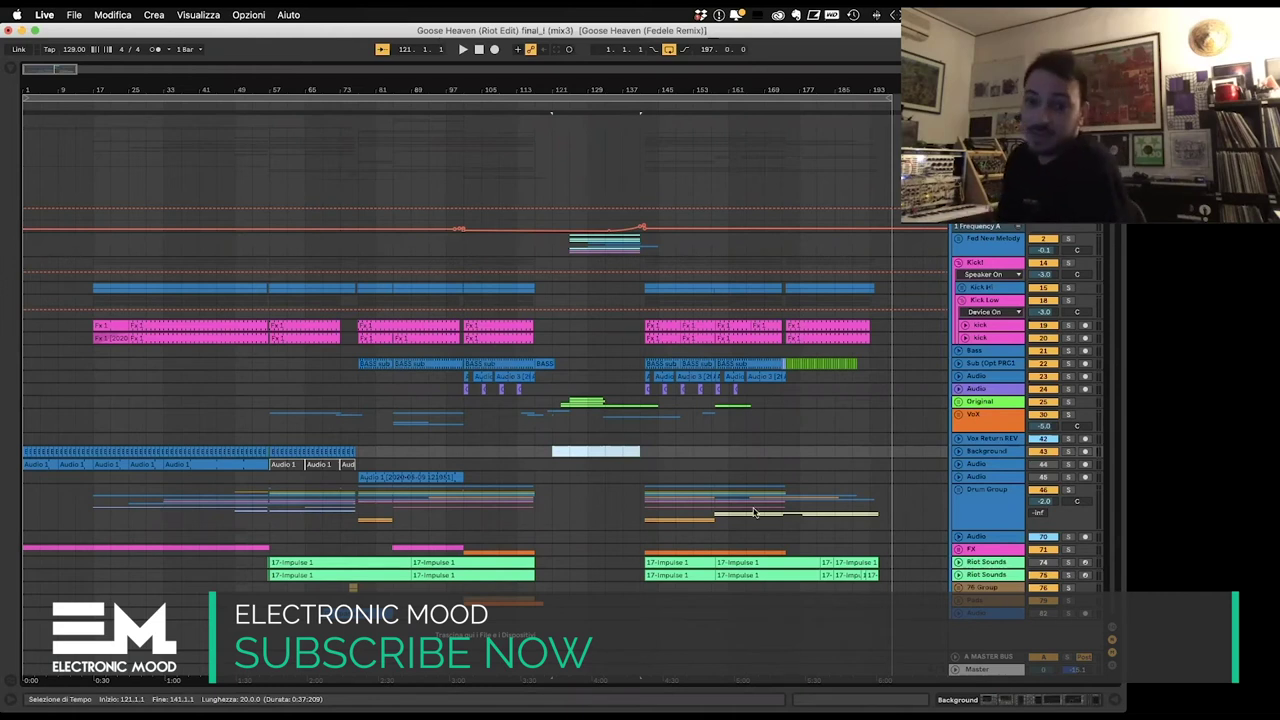
click(588, 525)
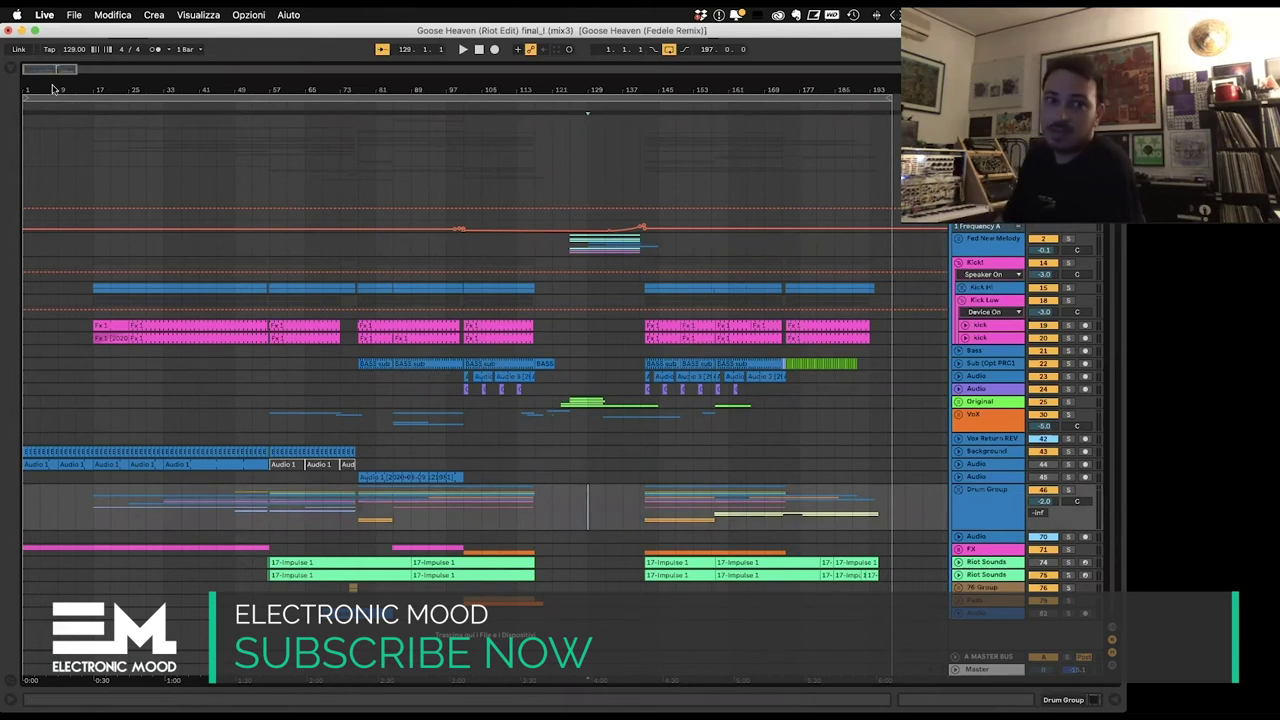
Step: Show the browser's Preferiti and Synth Controller collections and the Presets folder of Libreria Utente, and hide the browser again
click(16, 76)
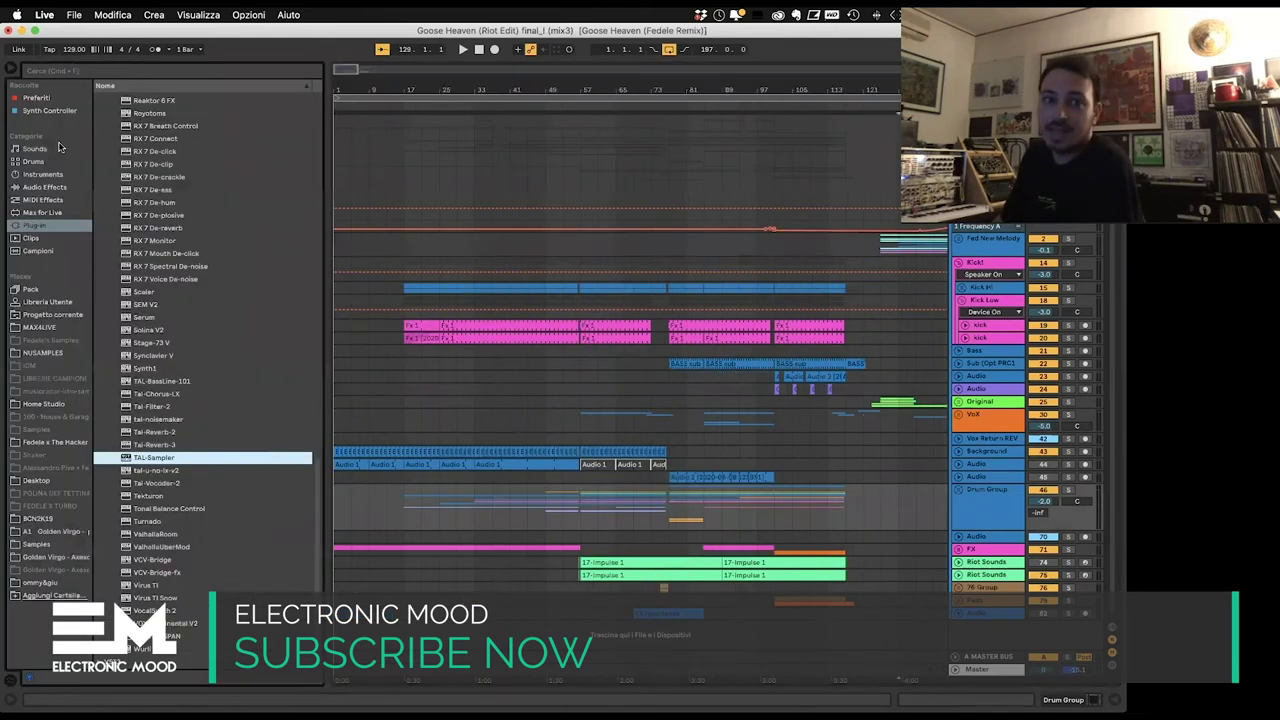
click(37, 98)
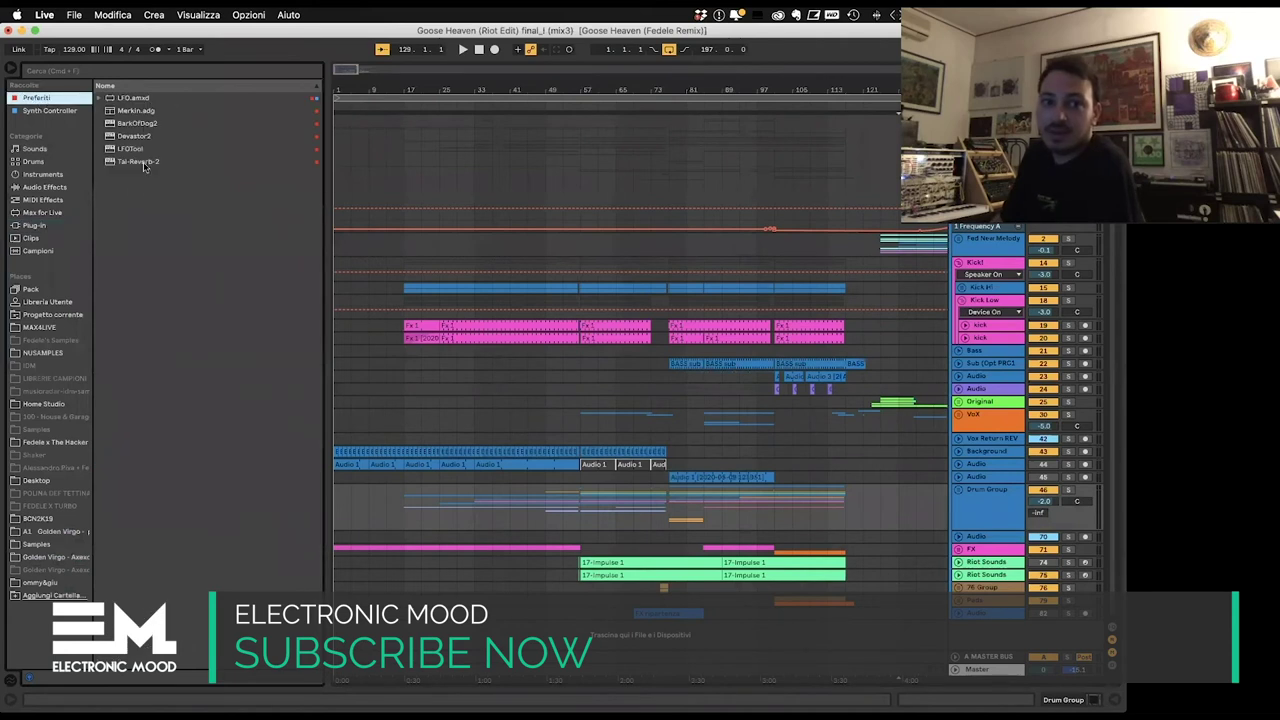
click(52, 111)
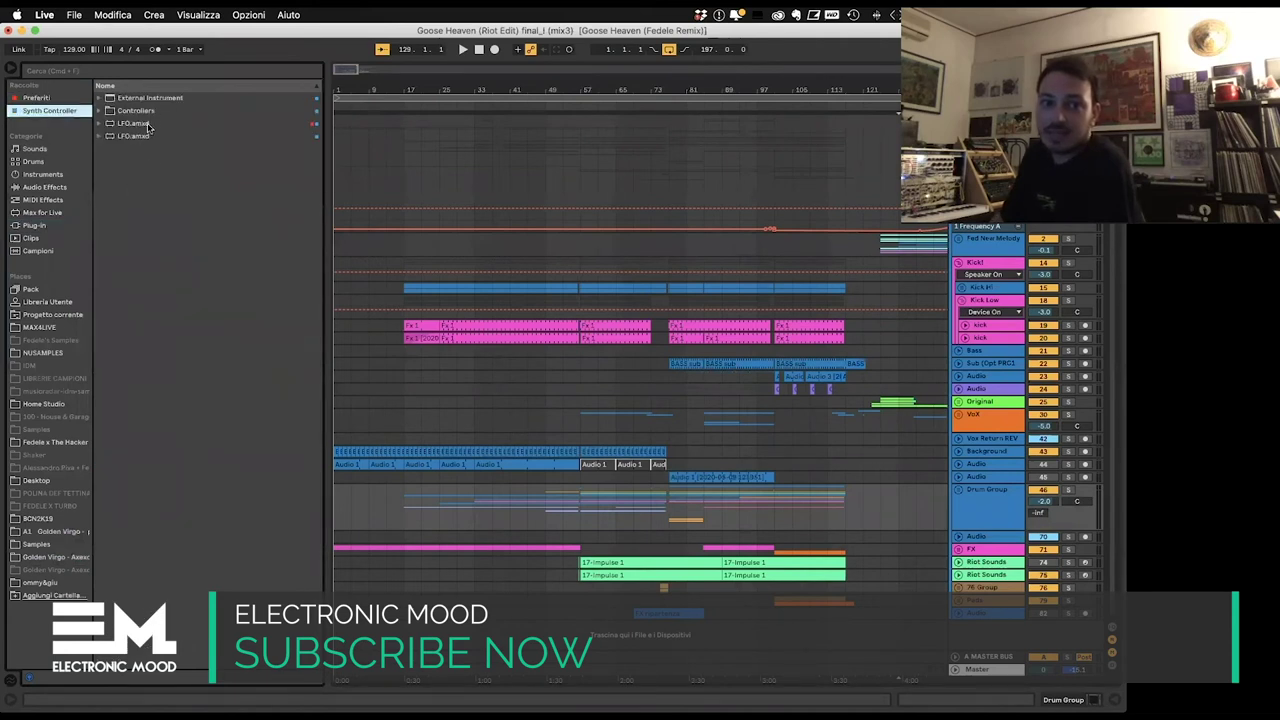
click(97, 98)
click(98, 99)
click(50, 302)
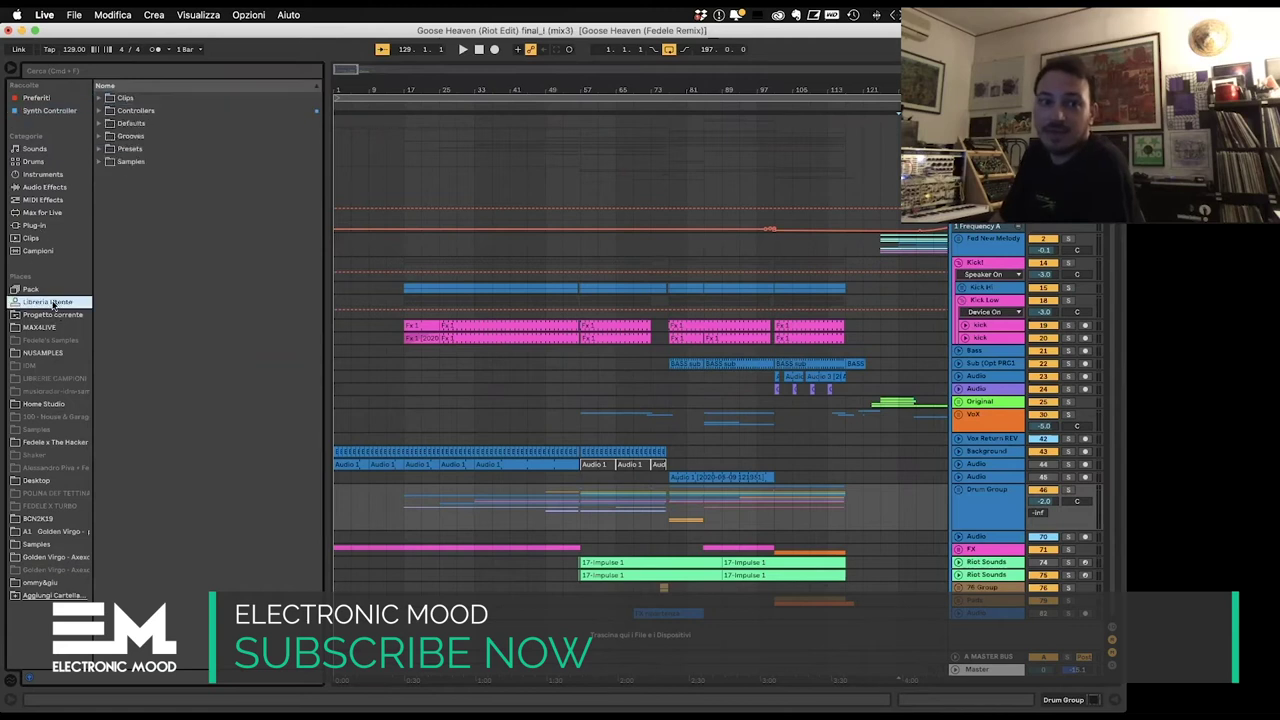
click(99, 149)
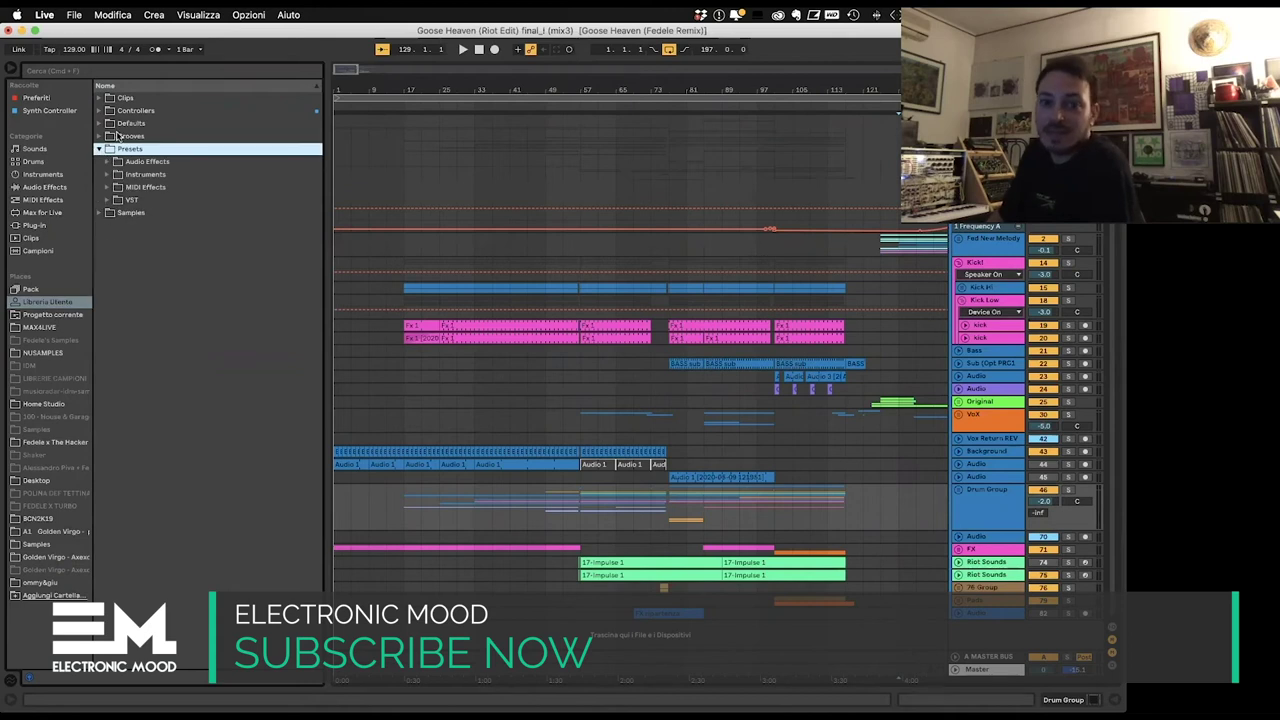
click(457, 175)
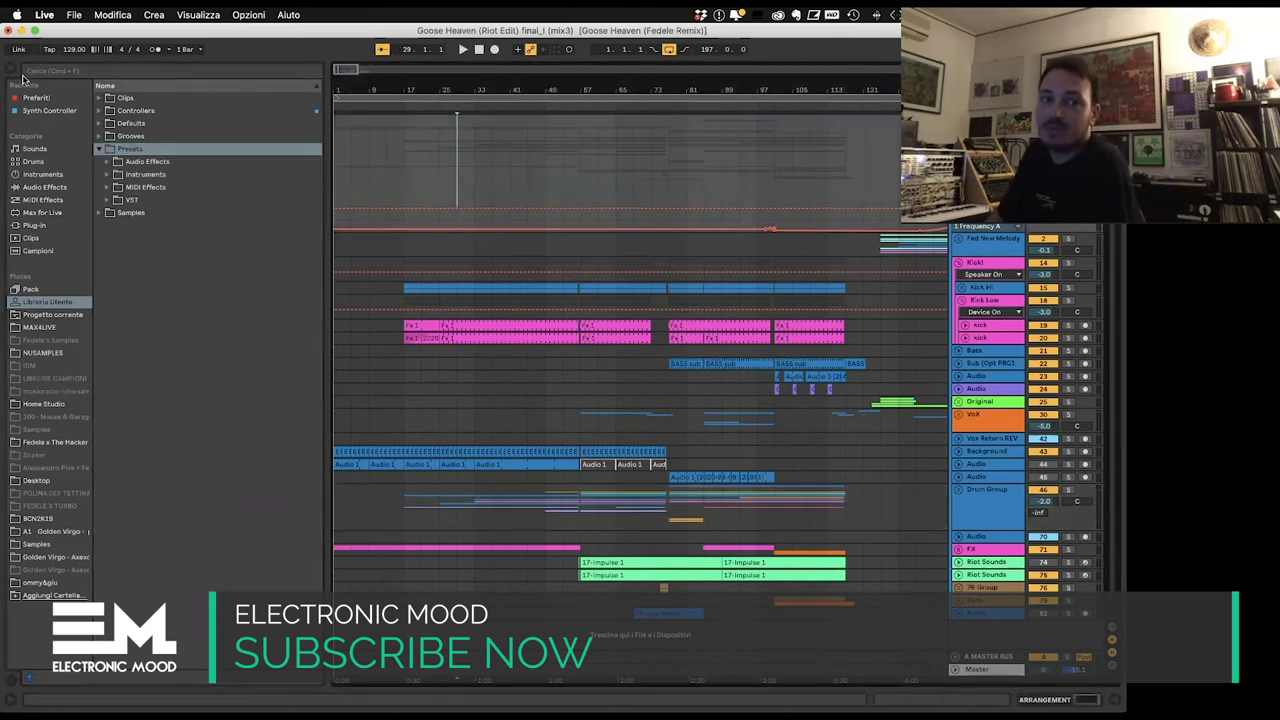
click(22, 78)
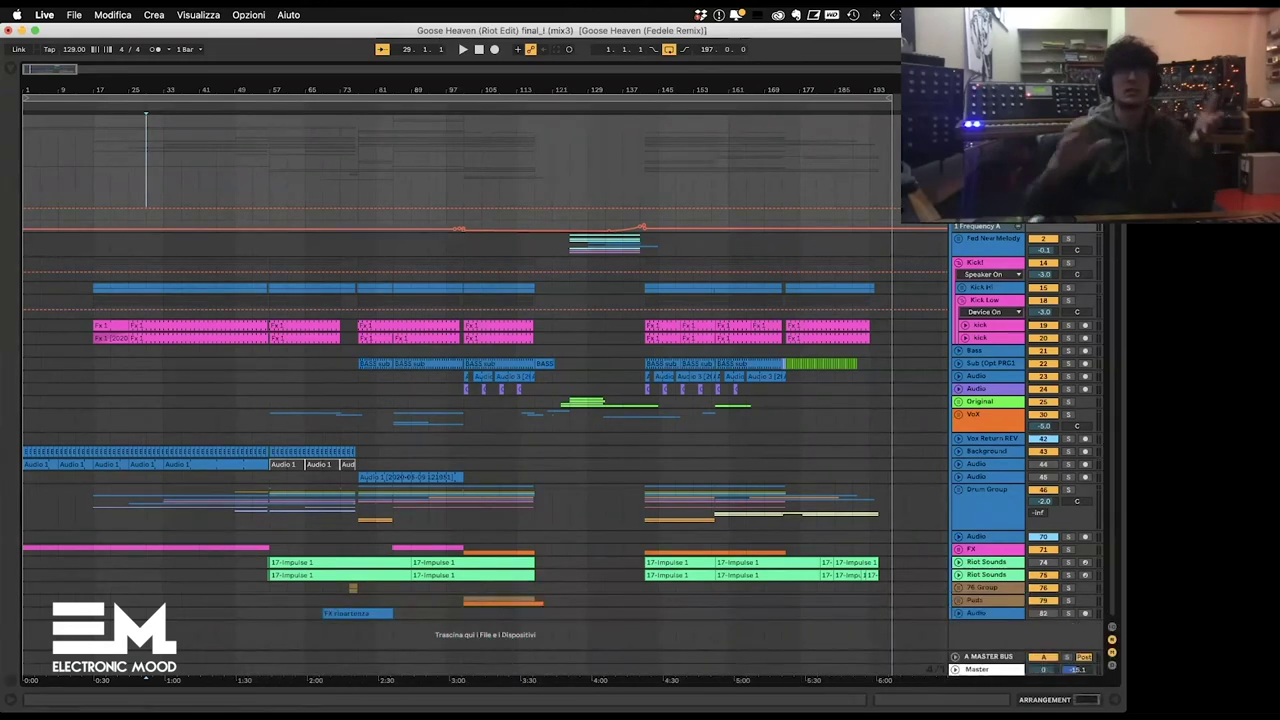
Step: Solo the Kick! group and unfold its Kick Hi subgroup
click(999, 265)
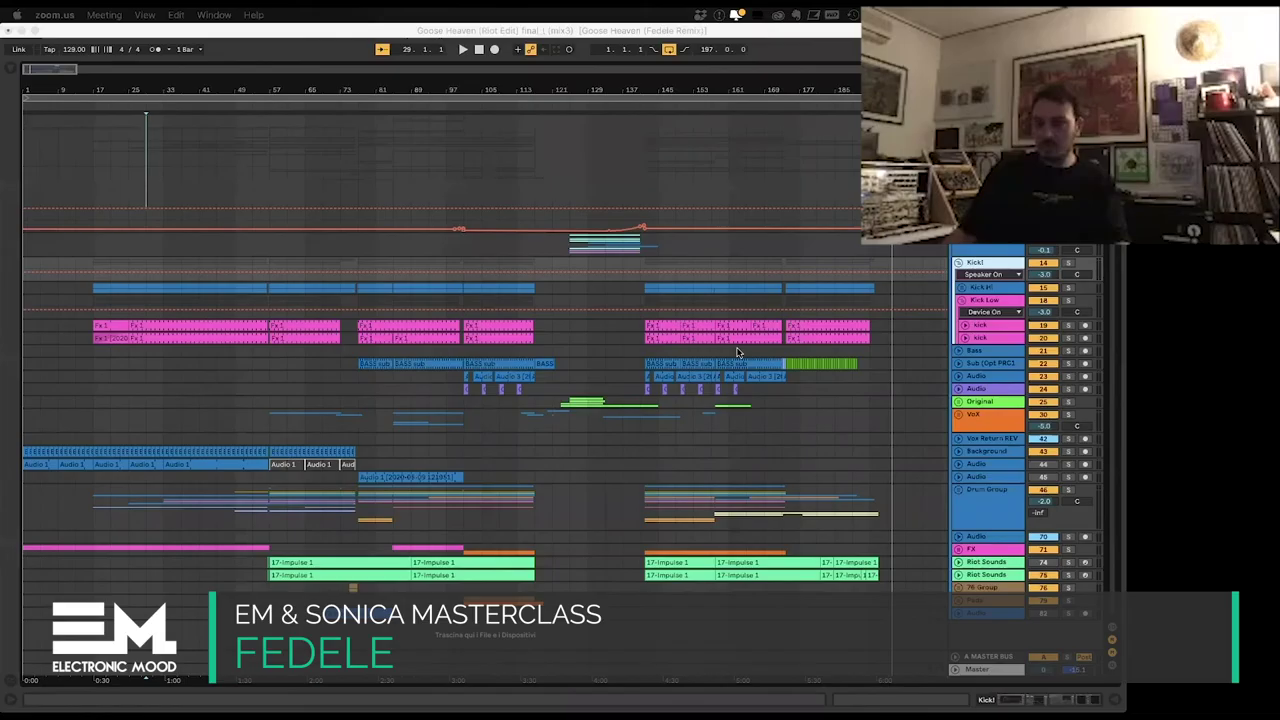
click(989, 276)
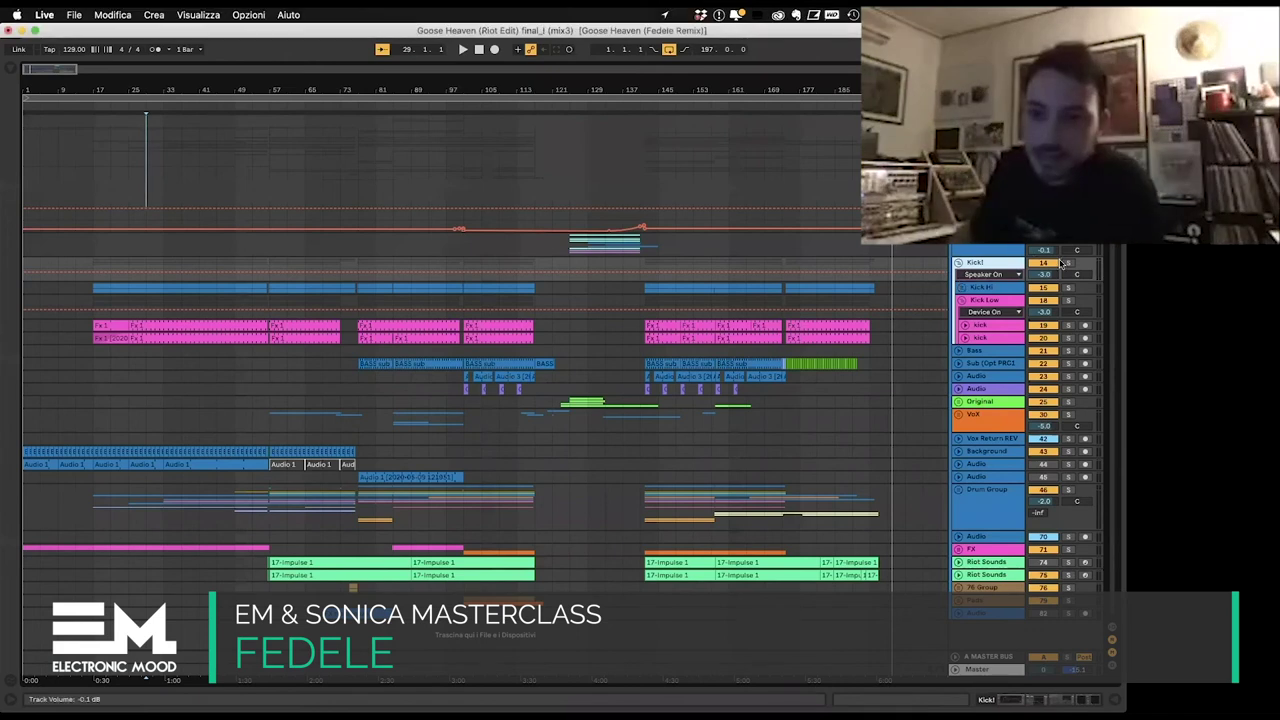
click(1067, 263)
click(962, 288)
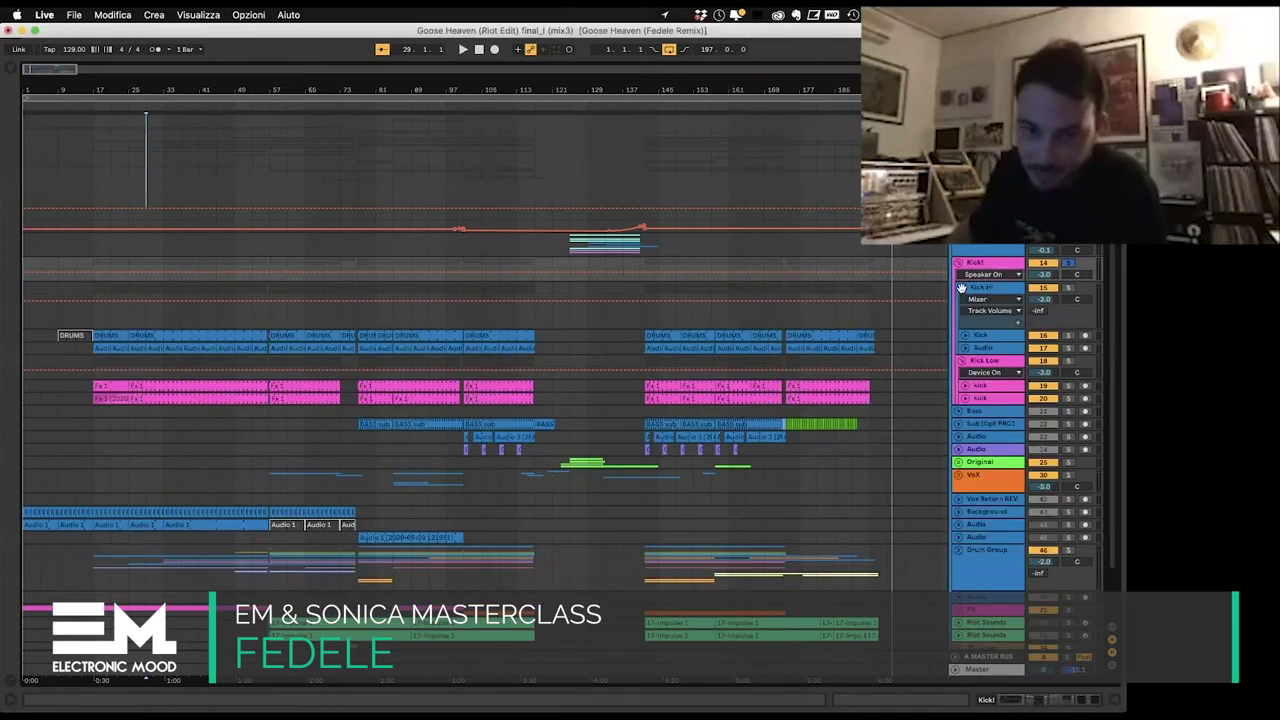
Step: Audition the soloed kicks from bar 21, stop playback, and set the loop to bars 17 to 21
click(109, 300)
key(space)
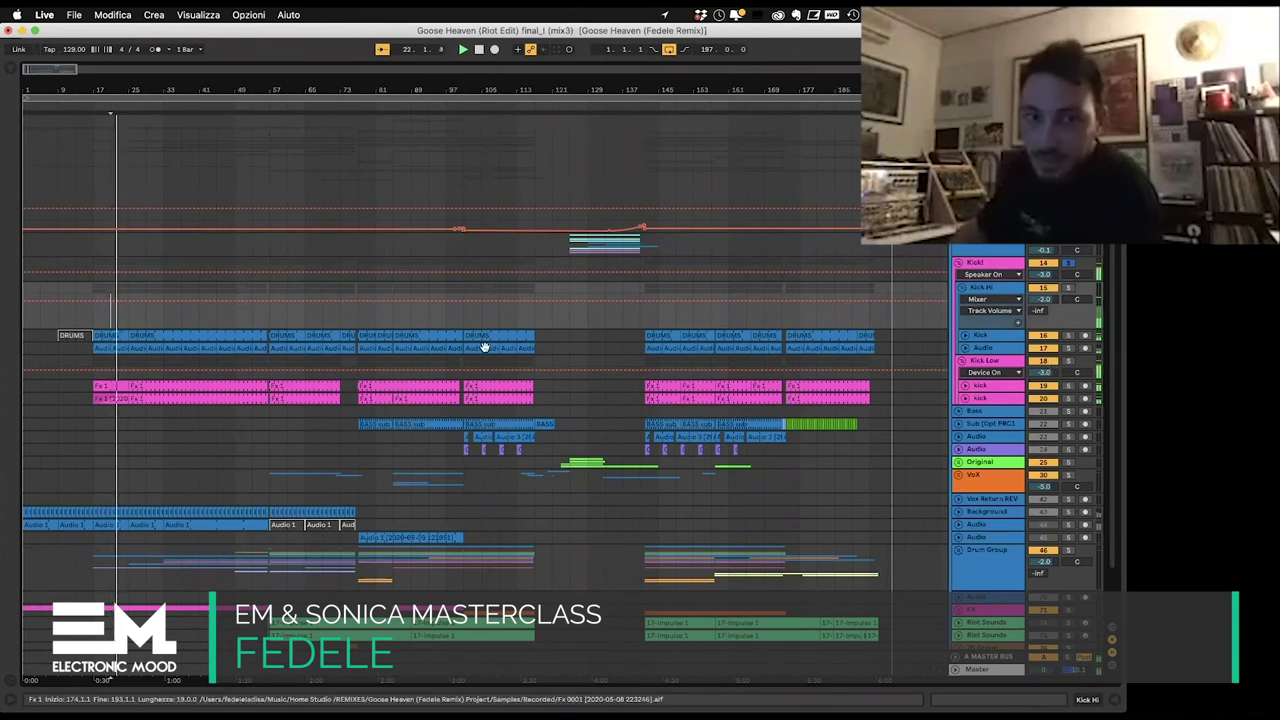
drag(93, 312, 111, 312)
key(space)
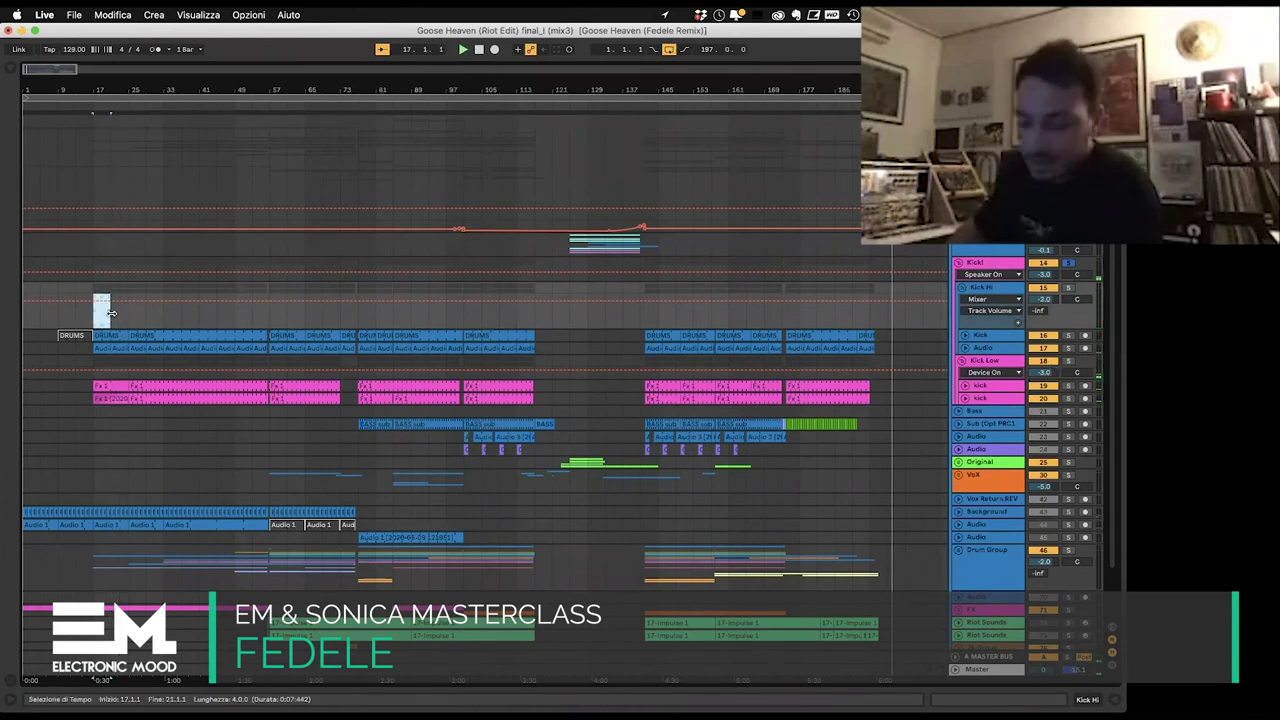
key(super+l)
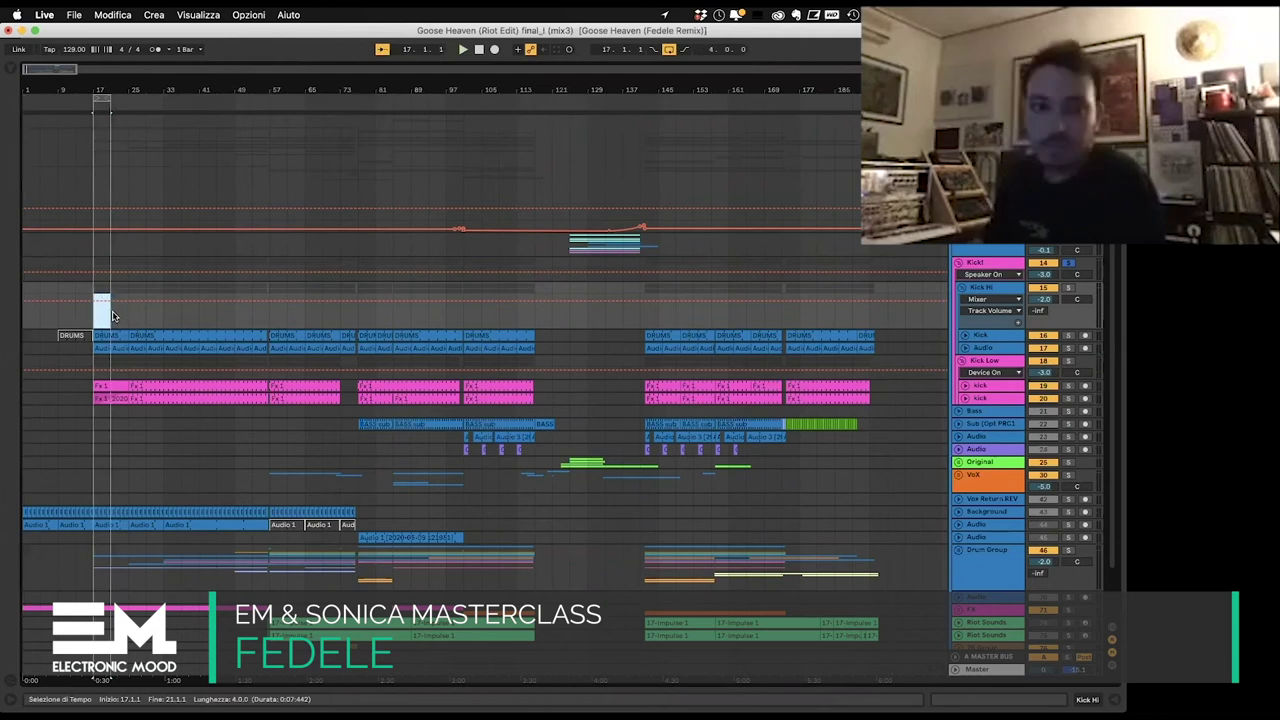
key(z)
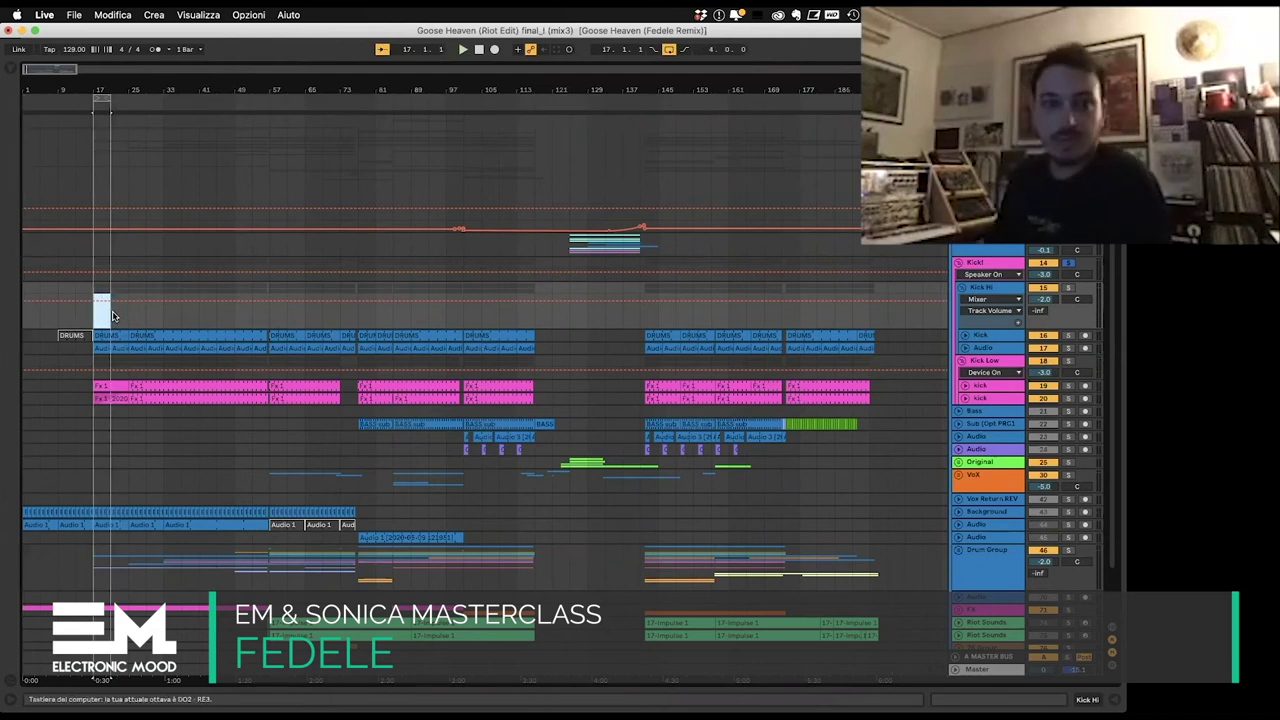
Step: Unfold both kick tracks in the Kick Low group and enlarge the lower one to show its waveform
drag(26, 70, 35, 140)
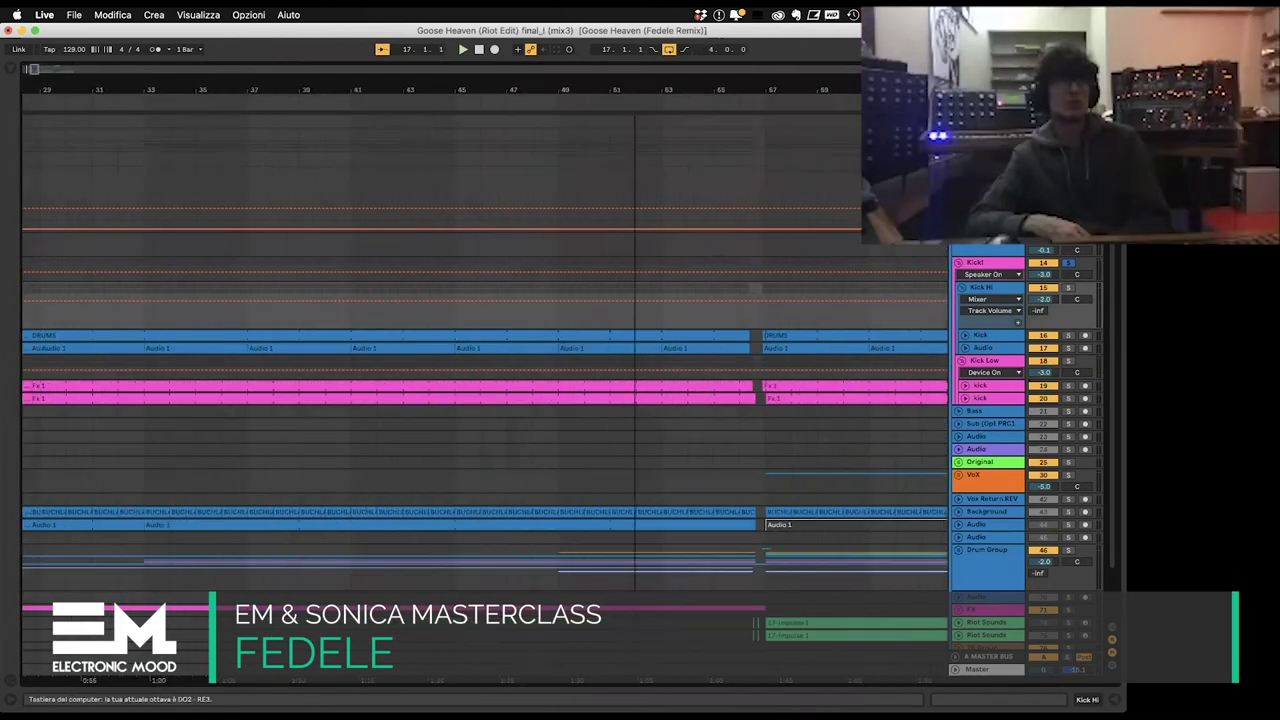
scroll(485, 350, left, 10)
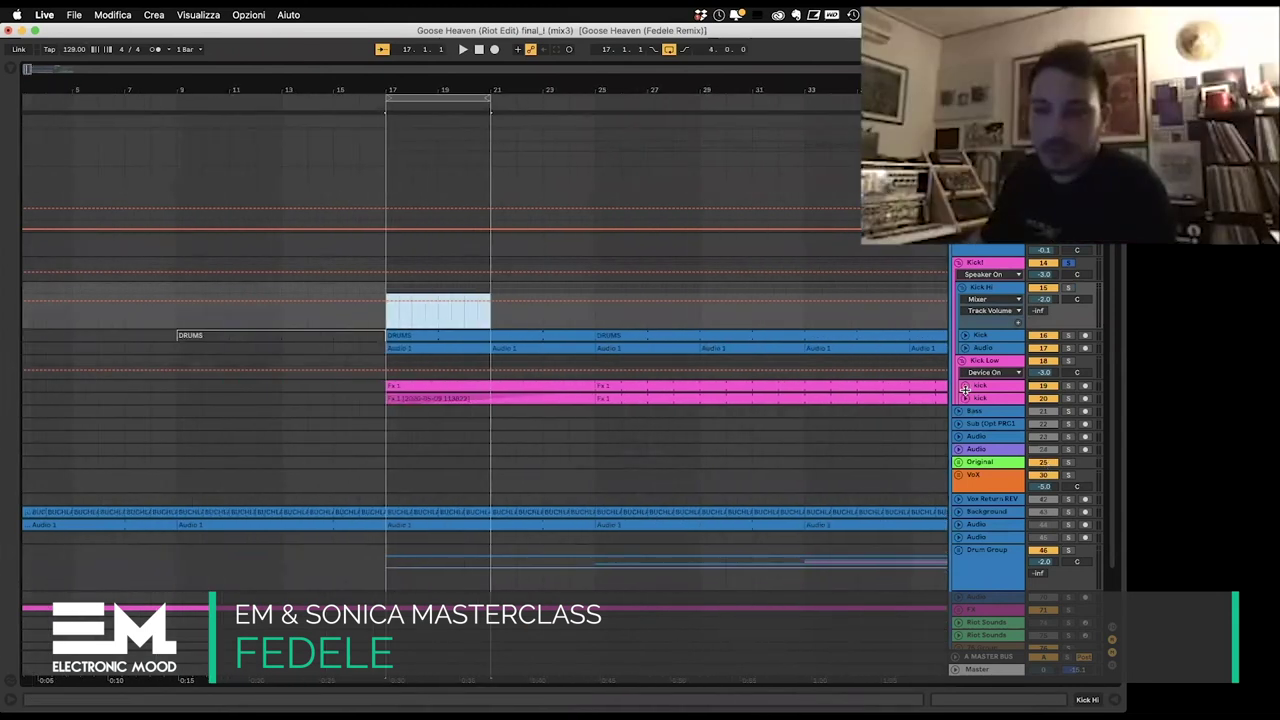
click(965, 398)
click(965, 386)
drag(981, 403, 990, 531)
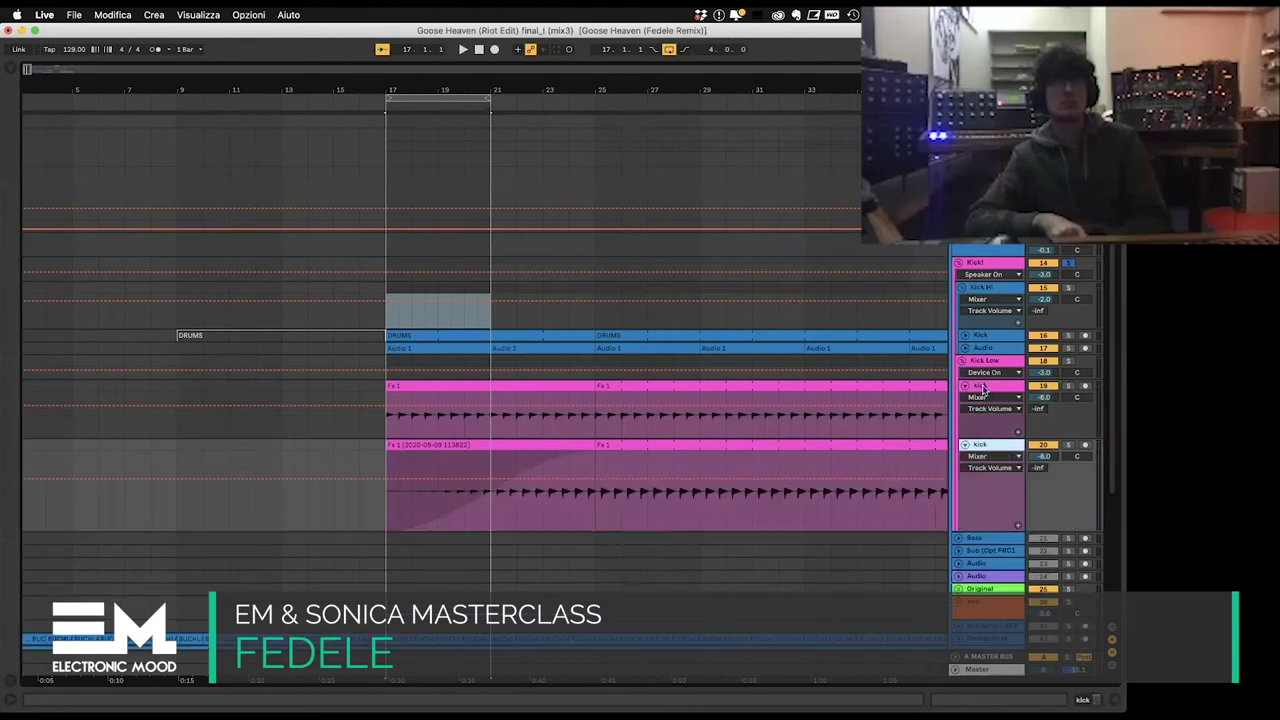
Step: Unfold the Kick and Audio tracks of the Kick Hi group and enlarge the Audio track
click(963, 347)
click(964, 335)
drag(982, 366, 984, 411)
scroll(778, 402, down, 2)
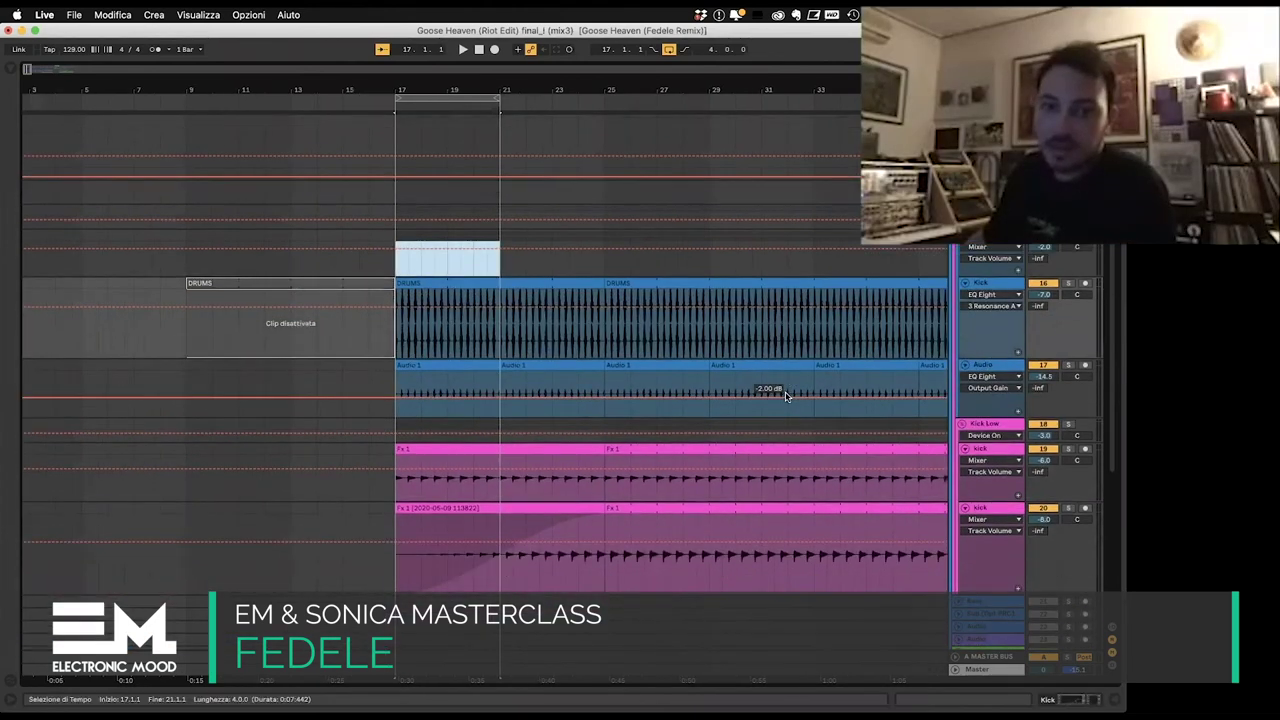
Step: Place the insert marker at bar 17 on the Kick track and inspect the layered kick waveforms up close
click(400, 339)
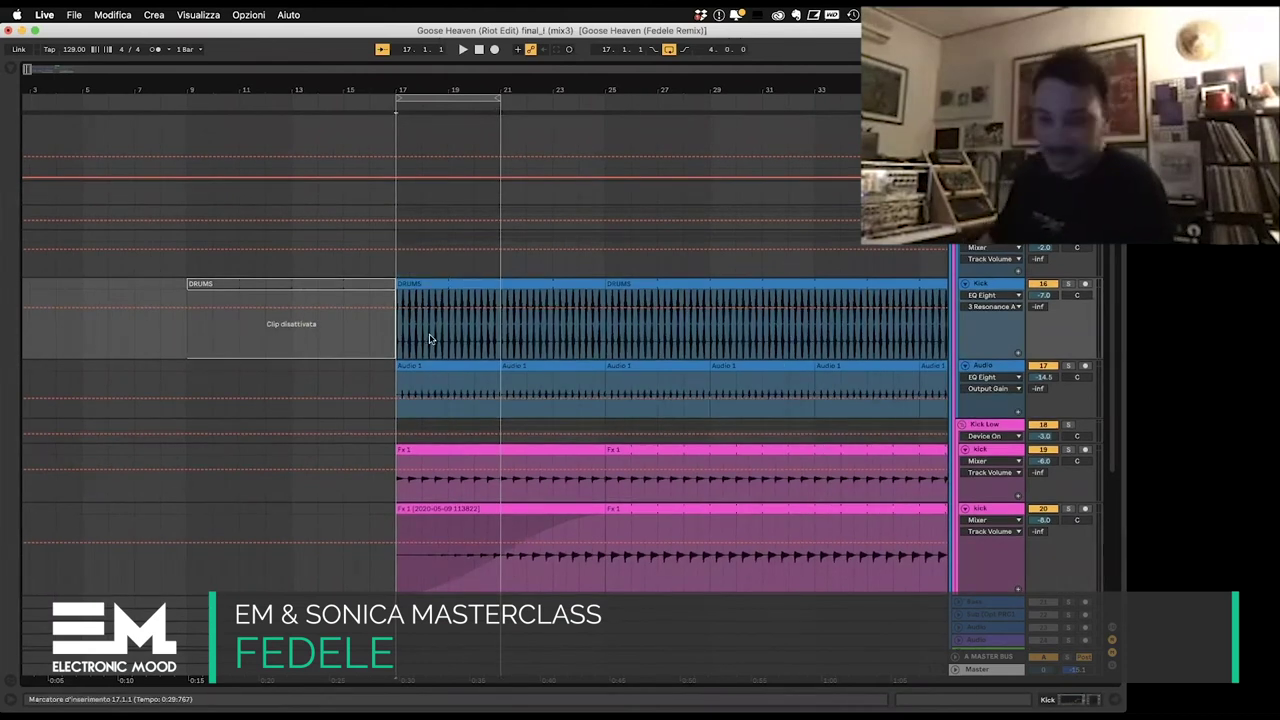
key(plus)
key(plus)
key(plus)
key(plus)
scroll(430, 339, right, 5)
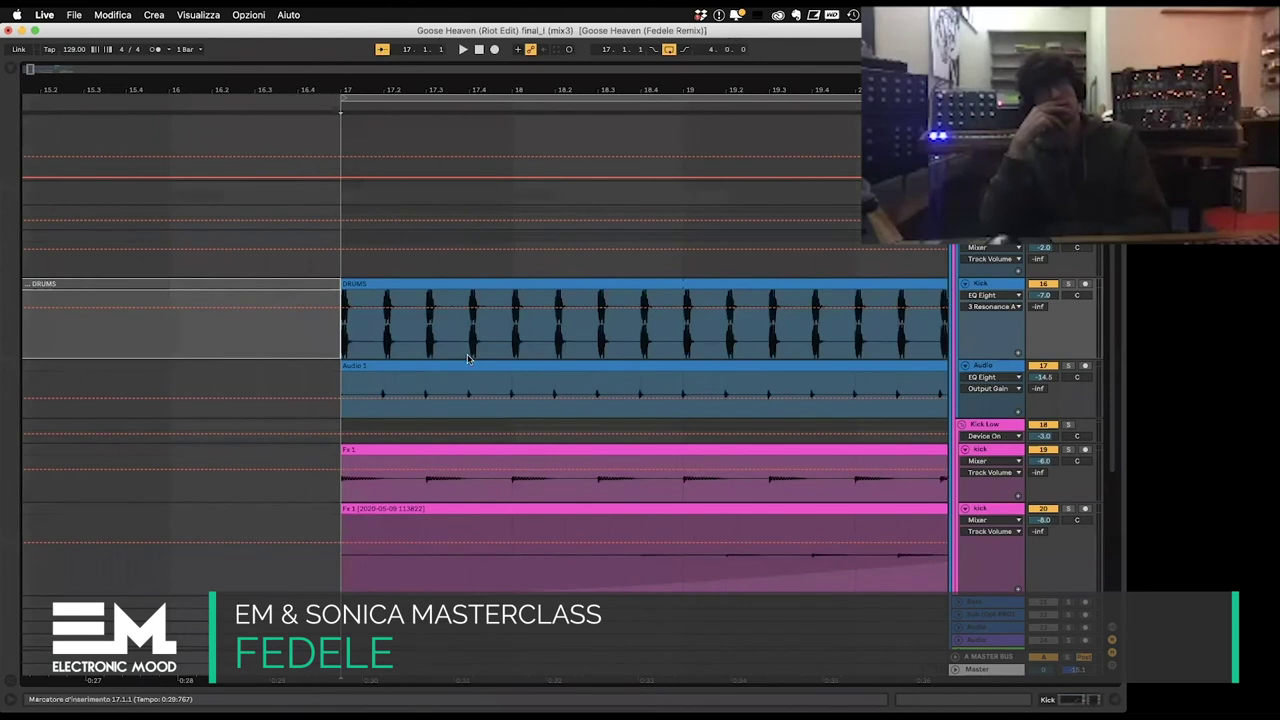
scroll(786, 430, right, 1)
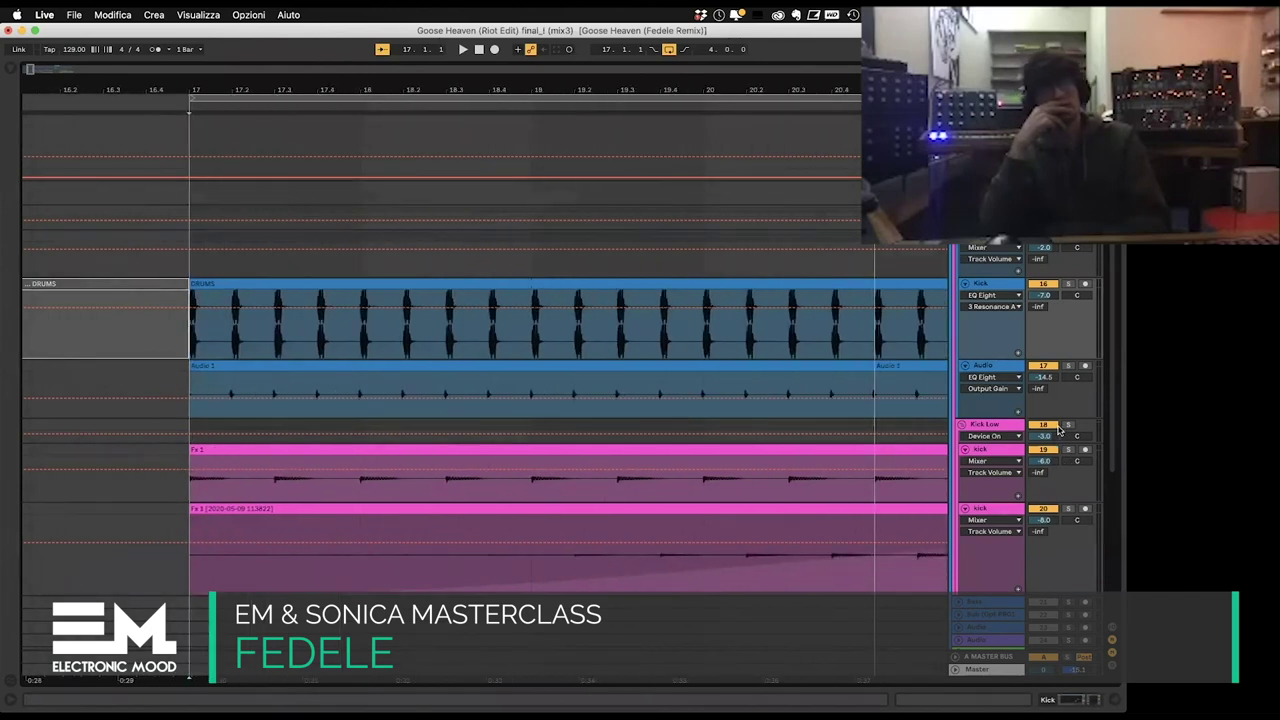
Step: Solo the Kick Low group and point out its hits by highlighting beat ranges from bar 17 on the upper kick track
click(1069, 426)
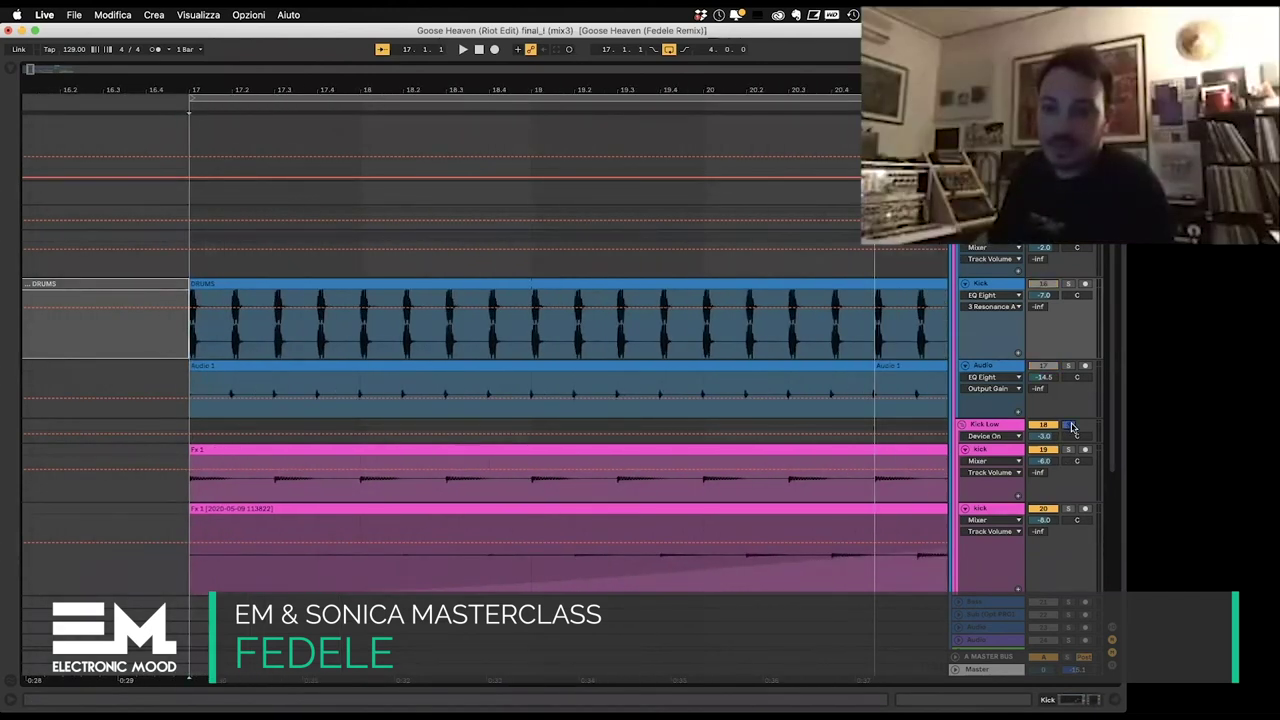
drag(191, 497, 425, 499)
drag(192, 497, 275, 494)
drag(276, 497, 362, 494)
click(186, 497)
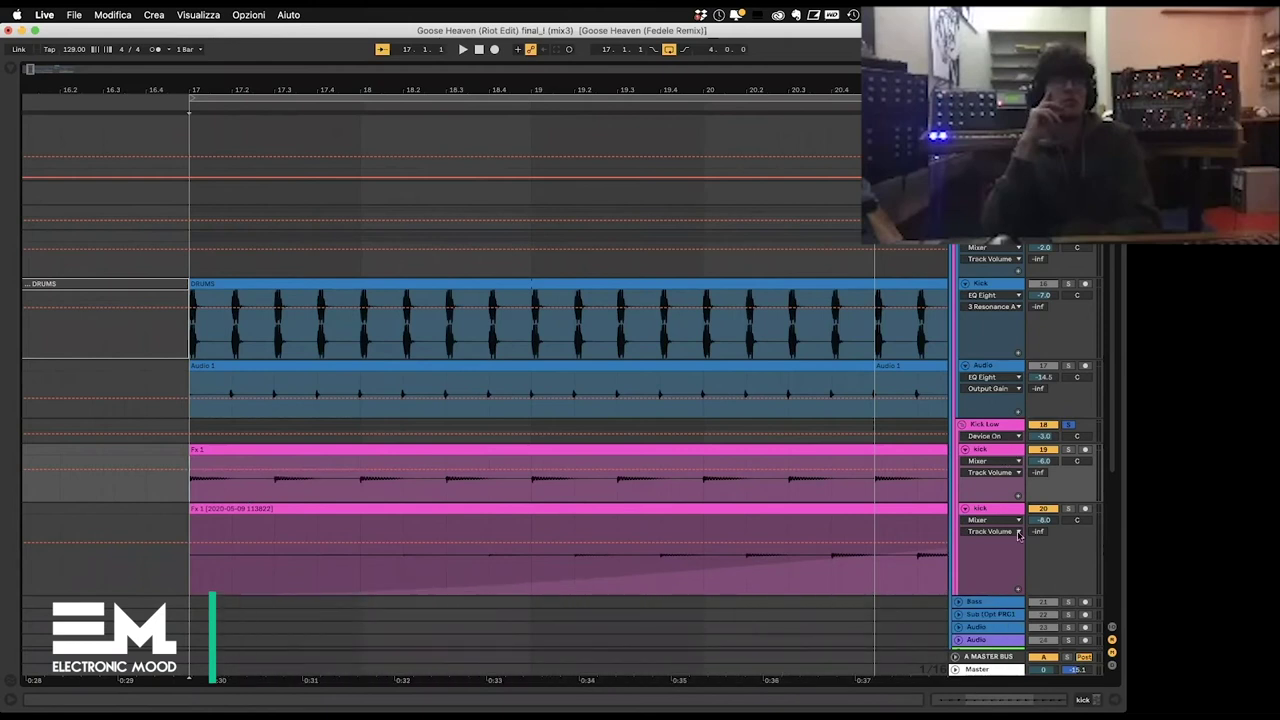
scroll(858, 535, right, 6)
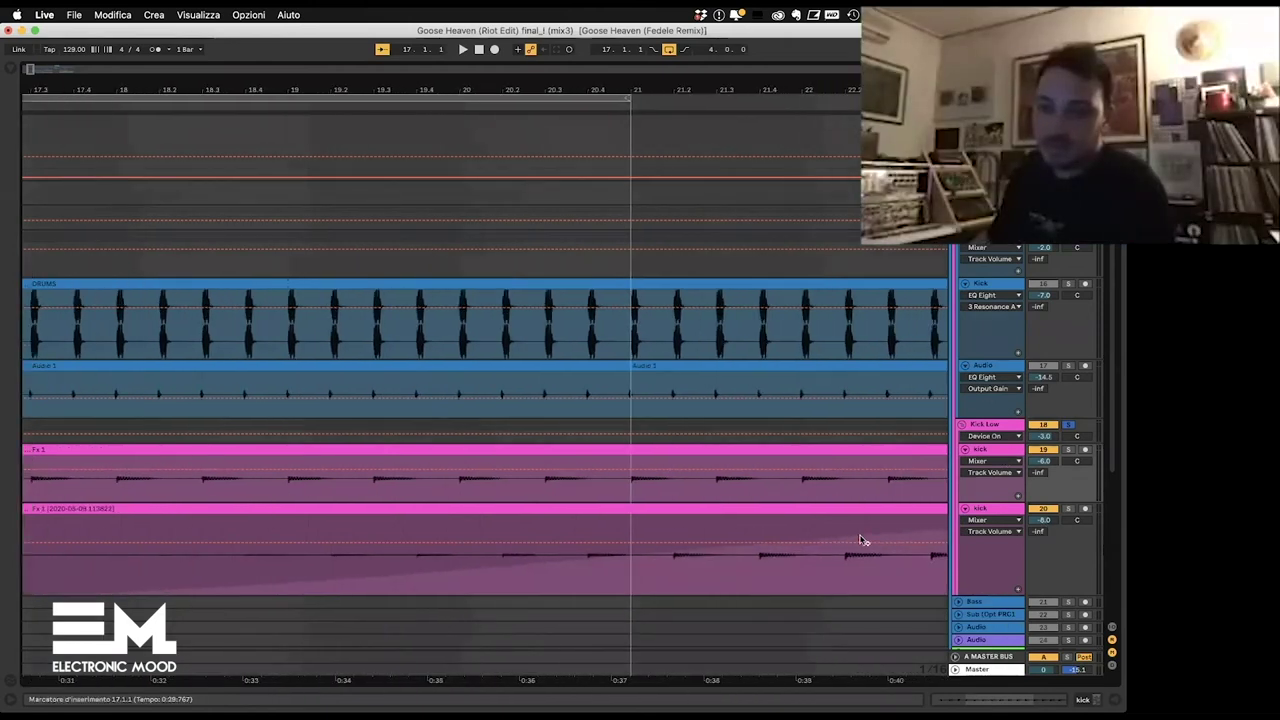
scroll(860, 540, left, 6)
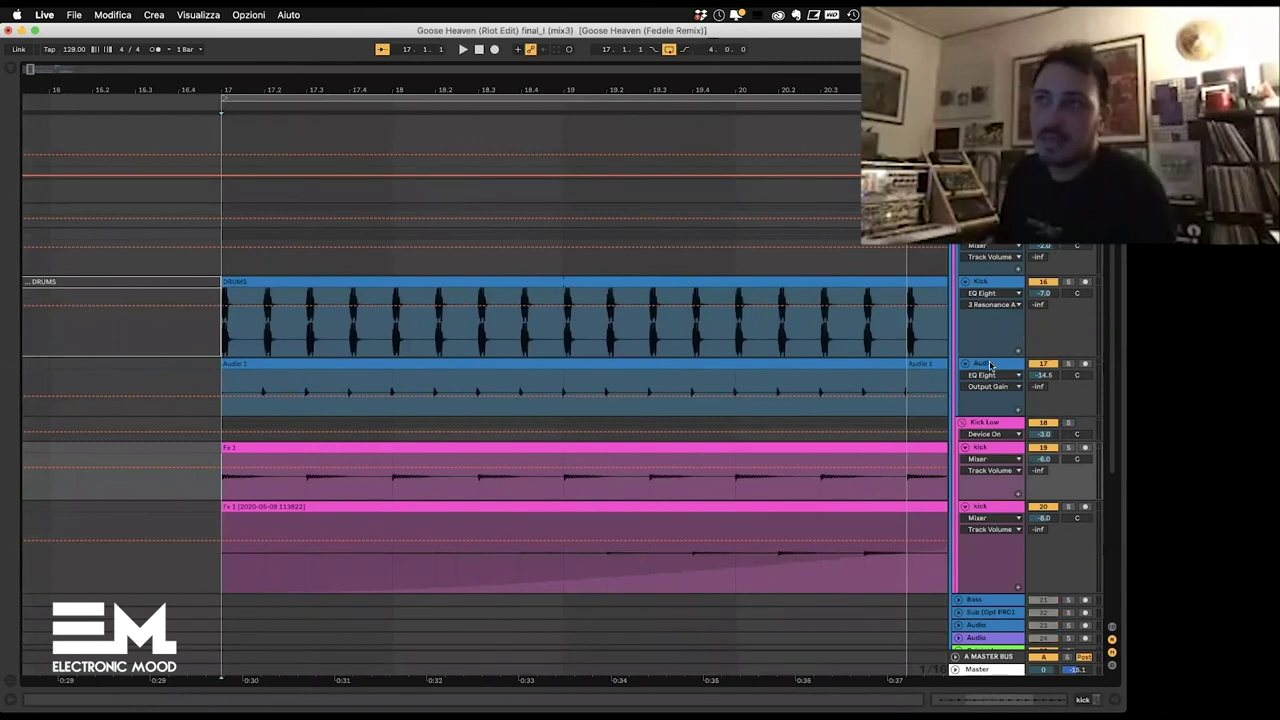
Step: Play from bar 17, audition the two Kick Low tracks by soloing them, and stop playback
key(space)
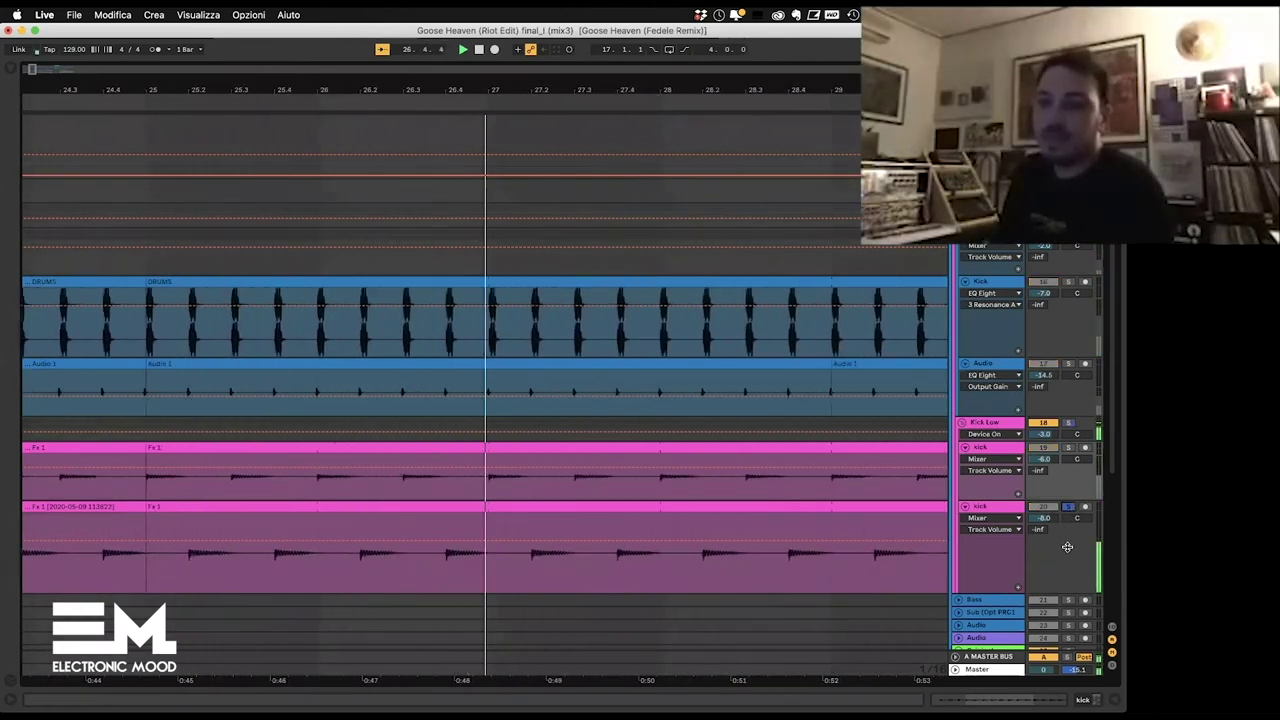
click(1067, 449)
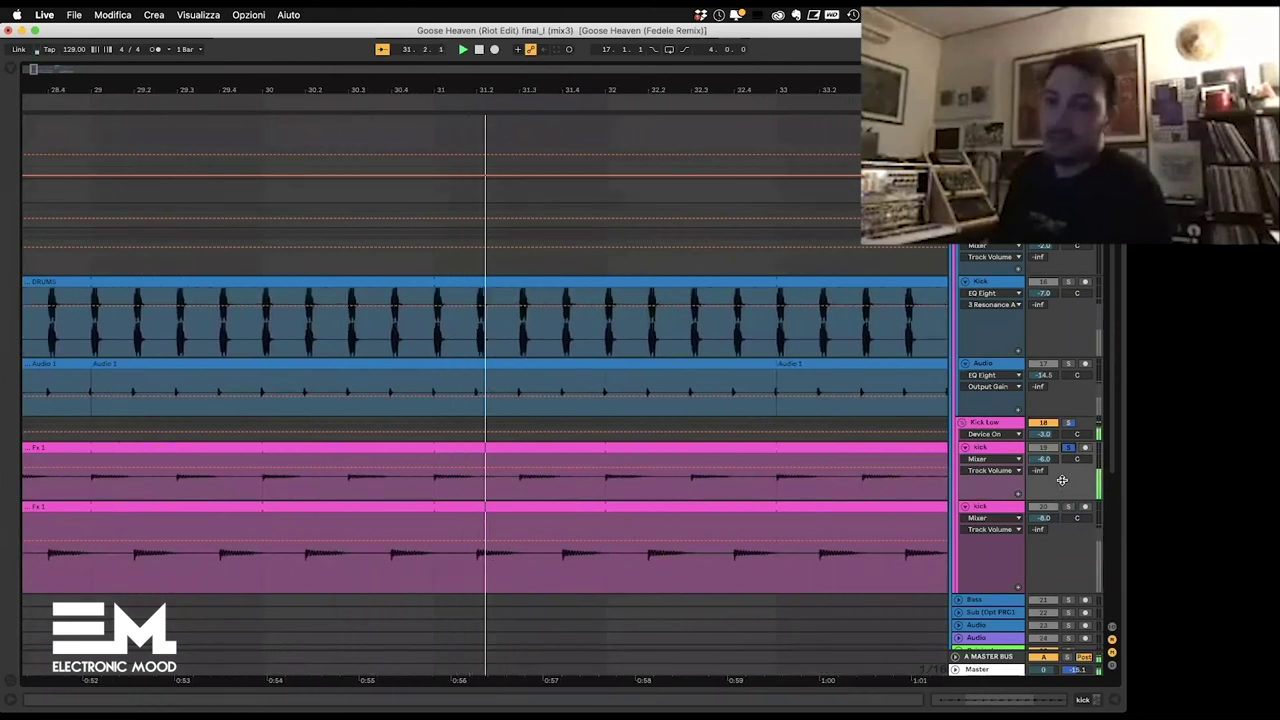
click(975, 449)
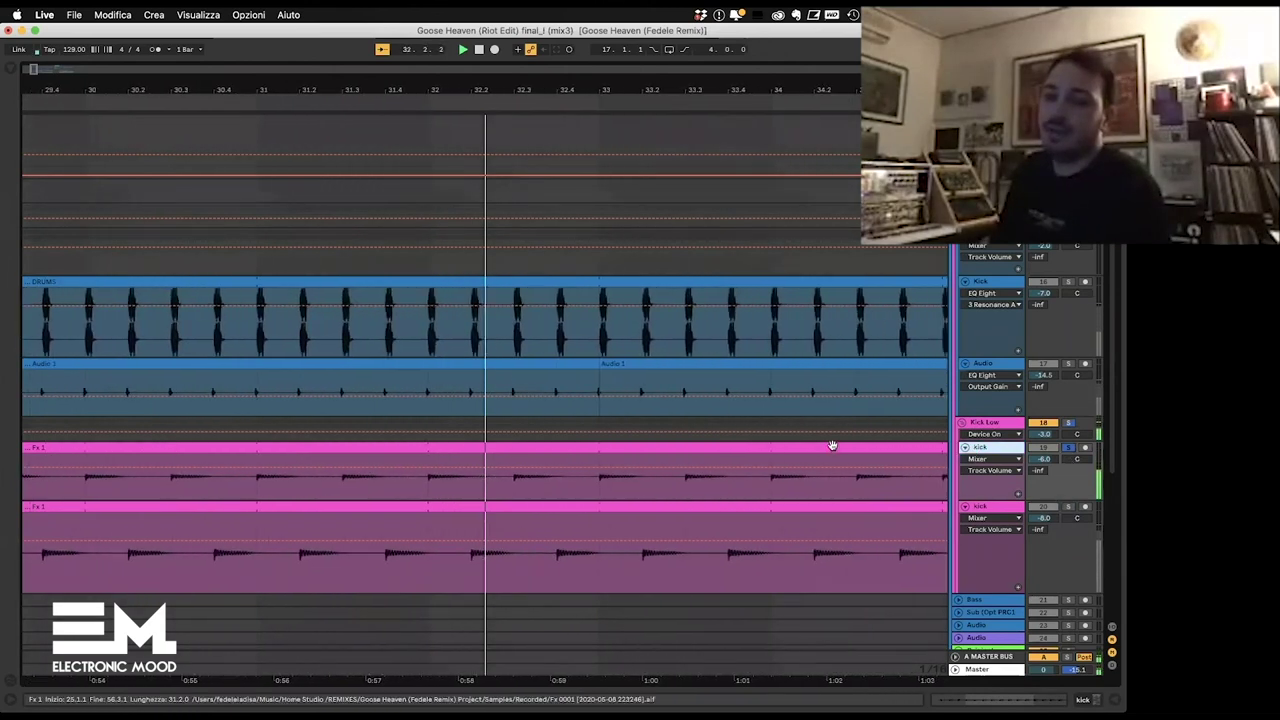
click(831, 447)
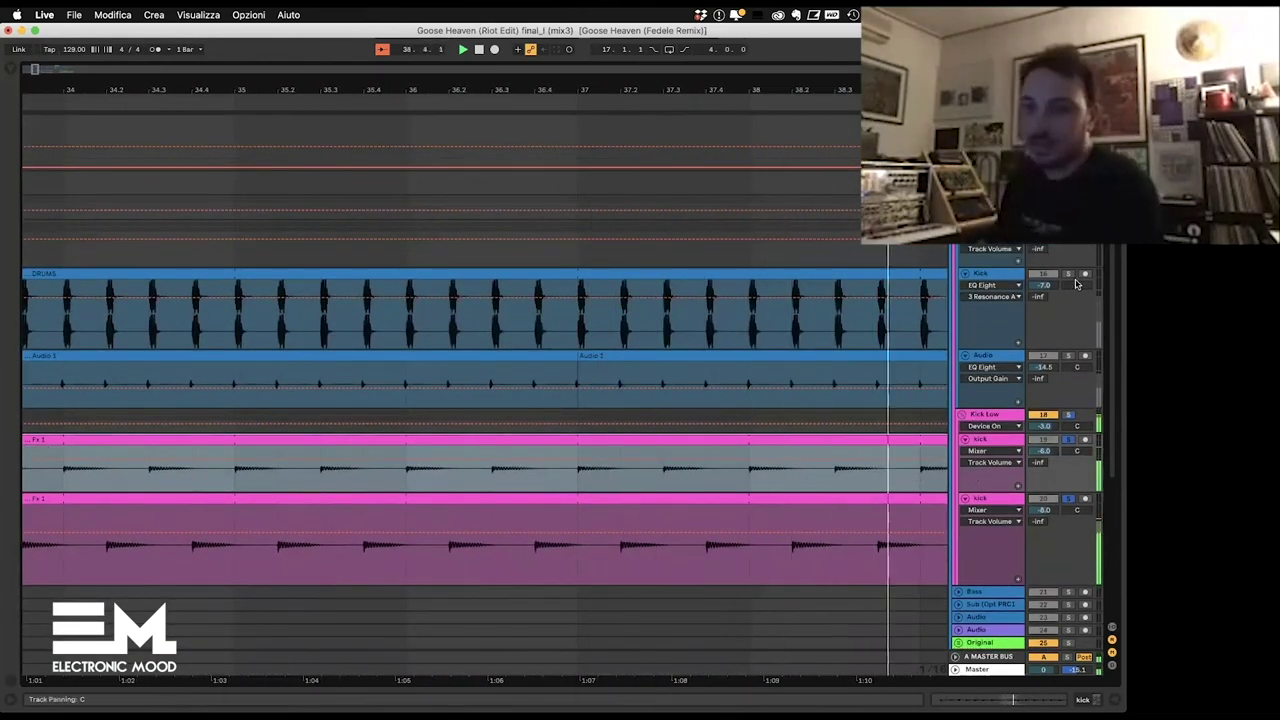
key(space)
Step: Set the insert marker near bar 17 on the Kick track and play the Kick Hi layers from there
scroll(793, 314, left, 20)
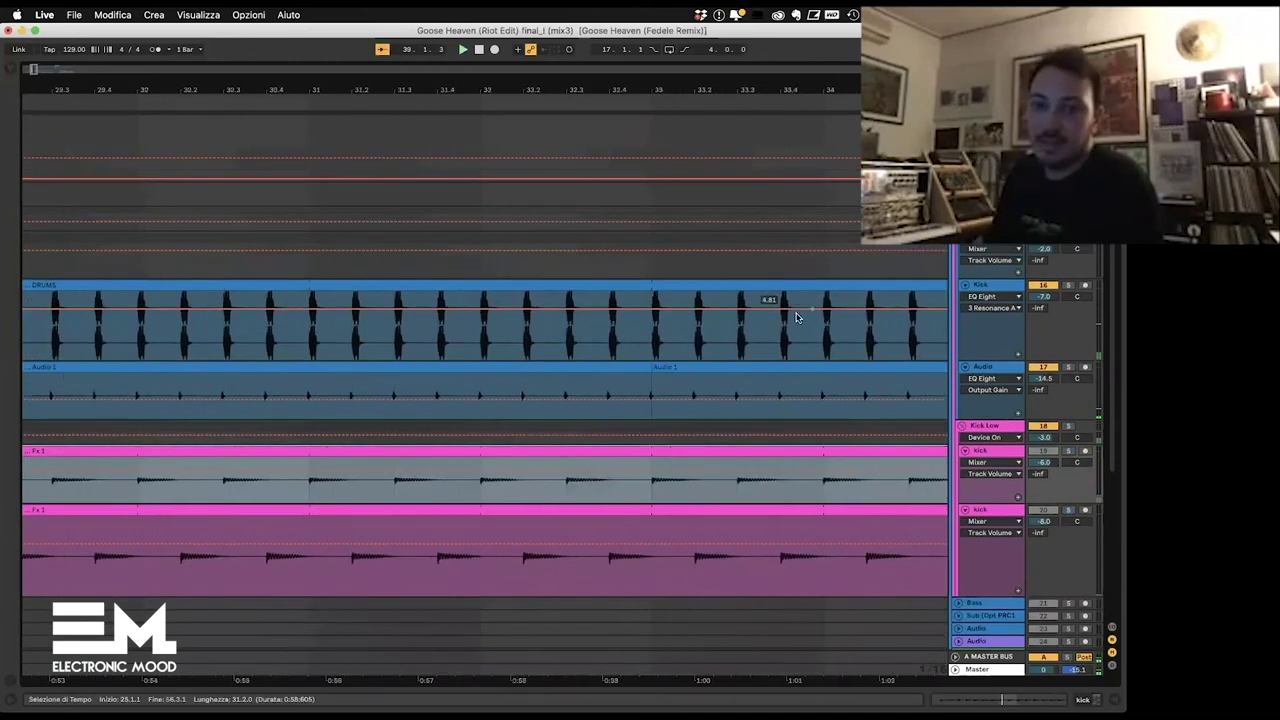
scroll(686, 333, left, 7)
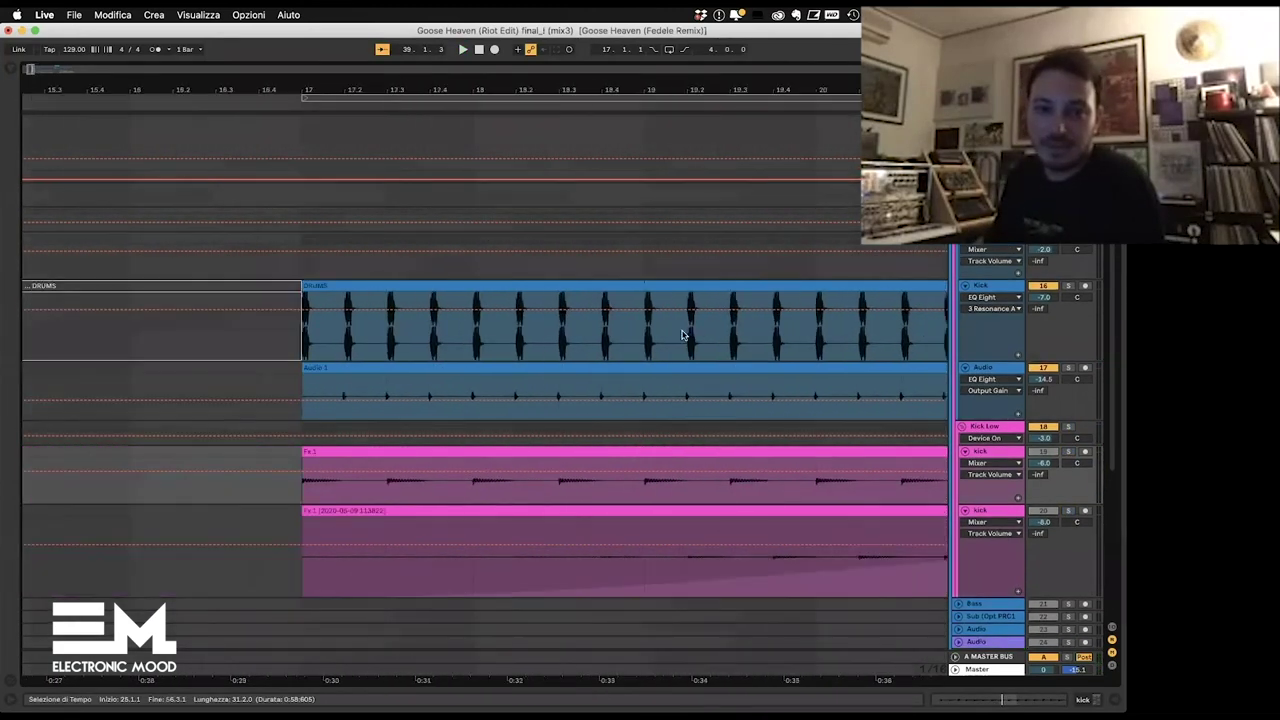
click(573, 357)
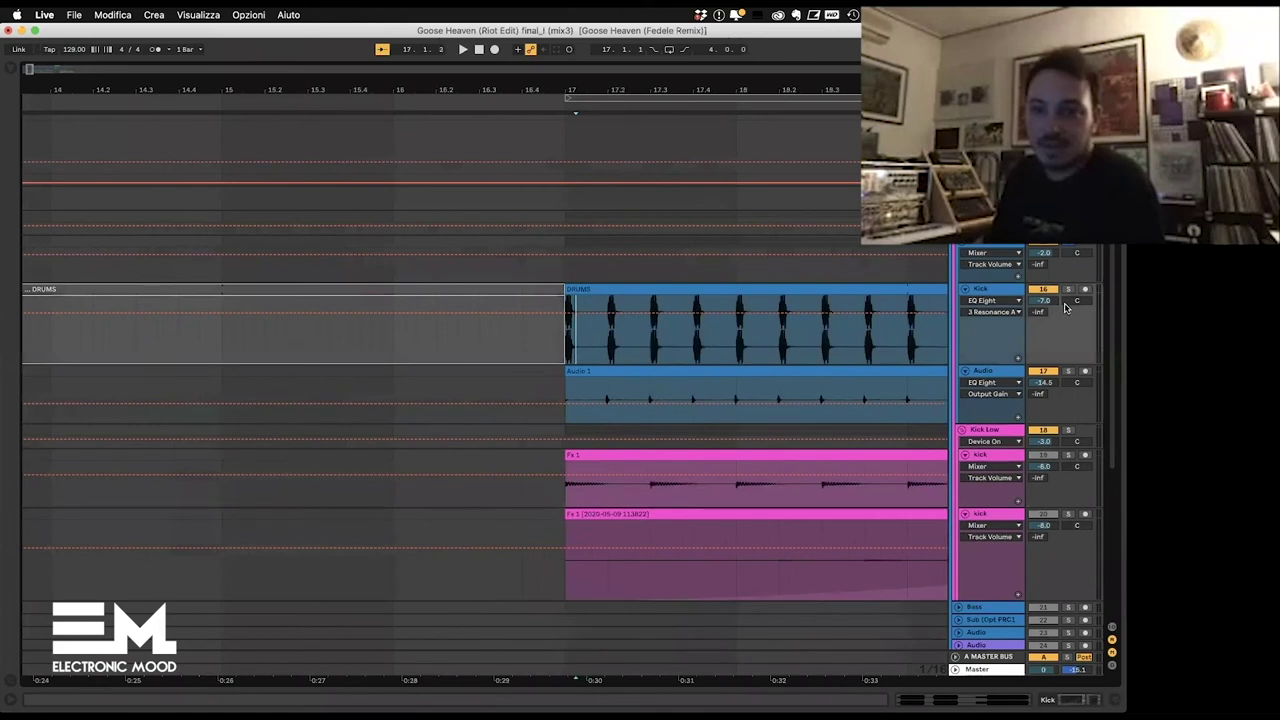
key(space)
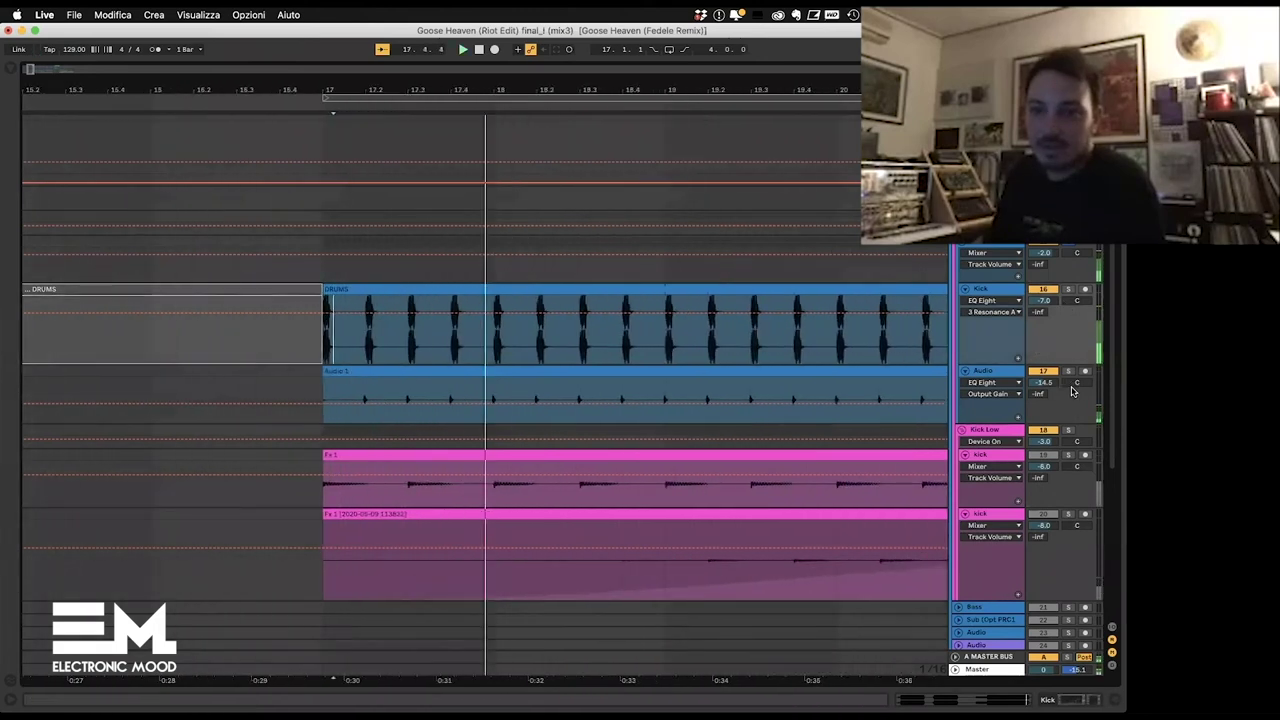
Step: Solo the Audio track in Kick Hi, audition it with the volume raised to 6 dB, and undo the volume change
click(1069, 371)
click(1047, 372)
drag(1046, 383, 1046, 330)
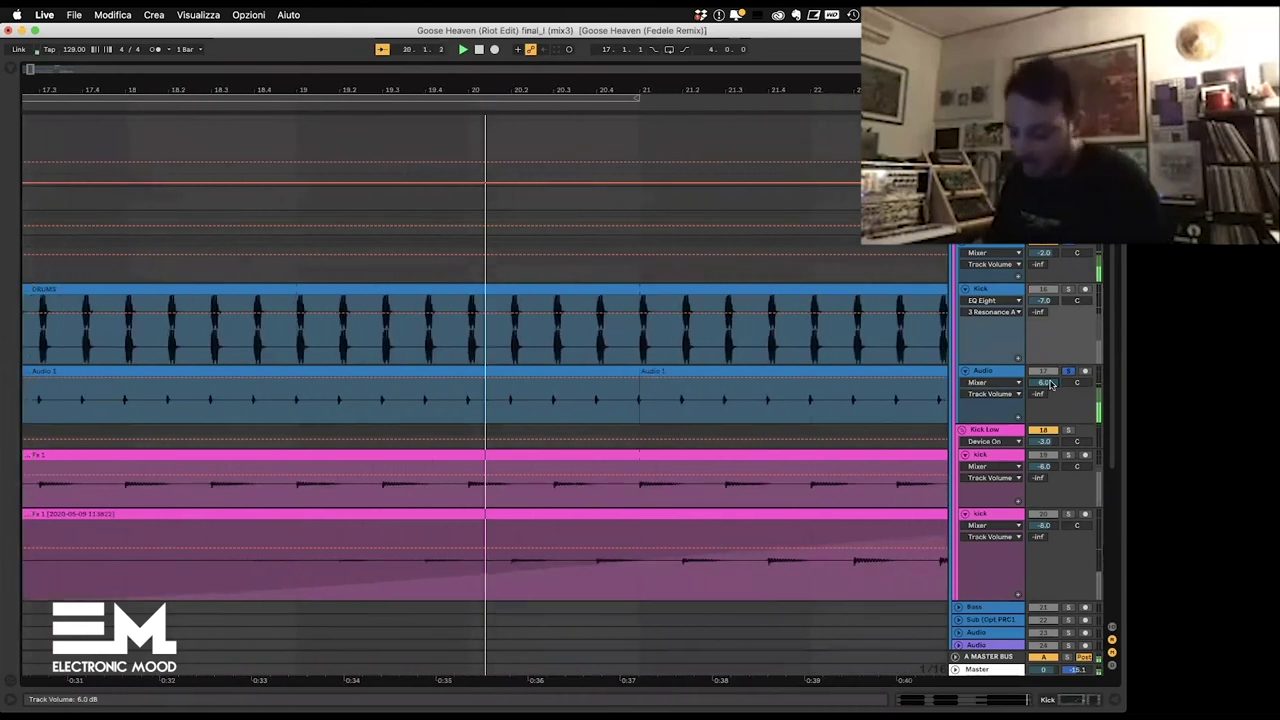
key(super+z)
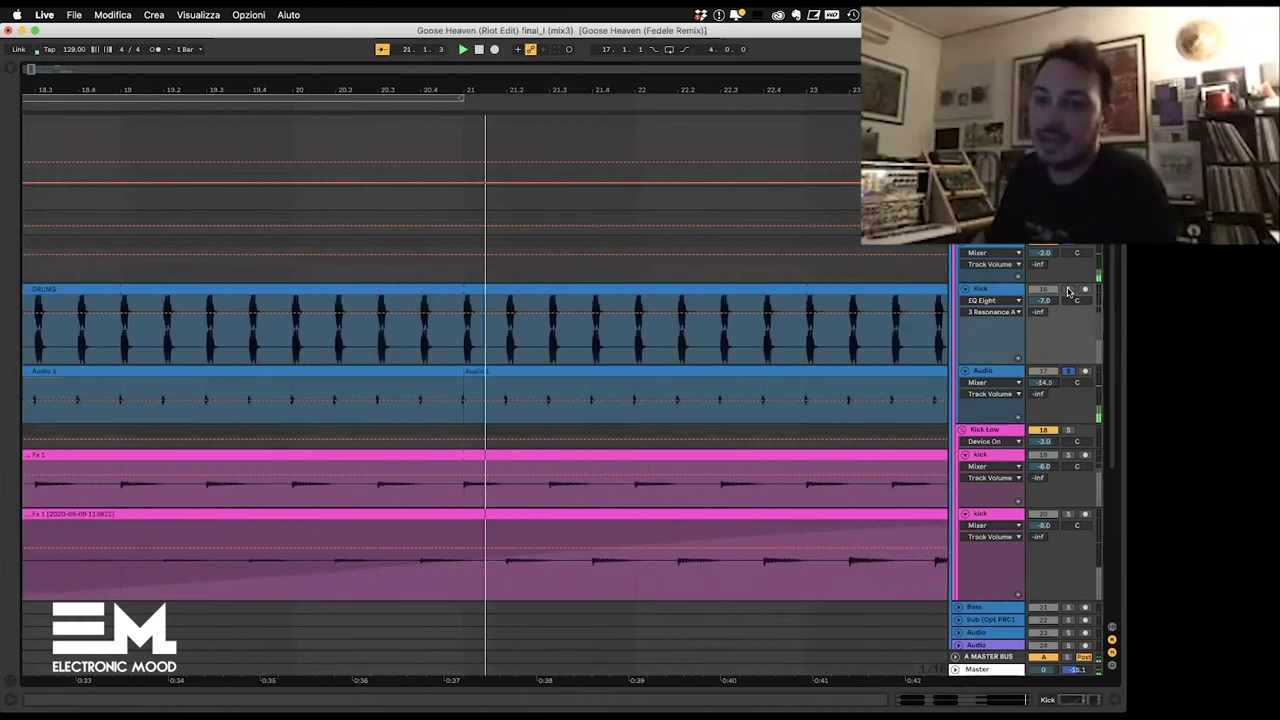
Step: Add the Kick track and the Kick Low group to the soloed Audio track to hear all kick layers together
click(1068, 289)
click(1068, 371)
click(1068, 431)
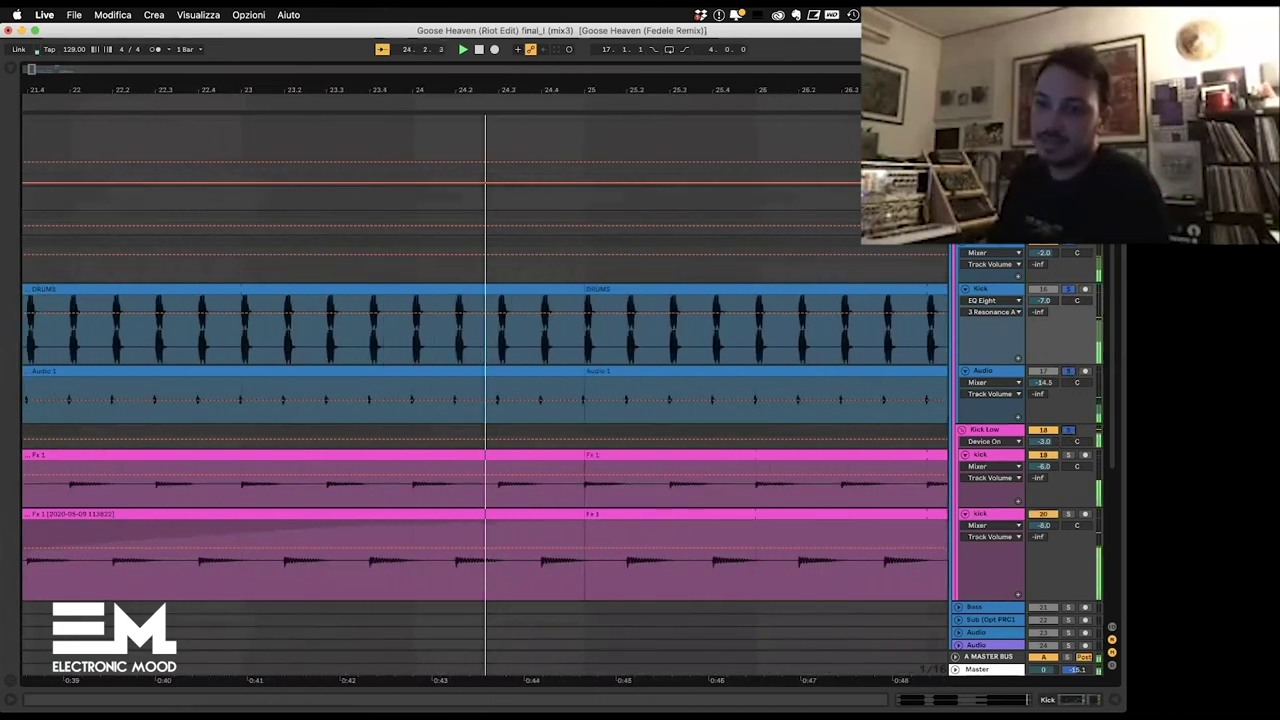
Step: Show the Kick! group's device chain up to the dbx-160 and clear the solos on the kick layers
click(990, 222)
key(shift+Tab)
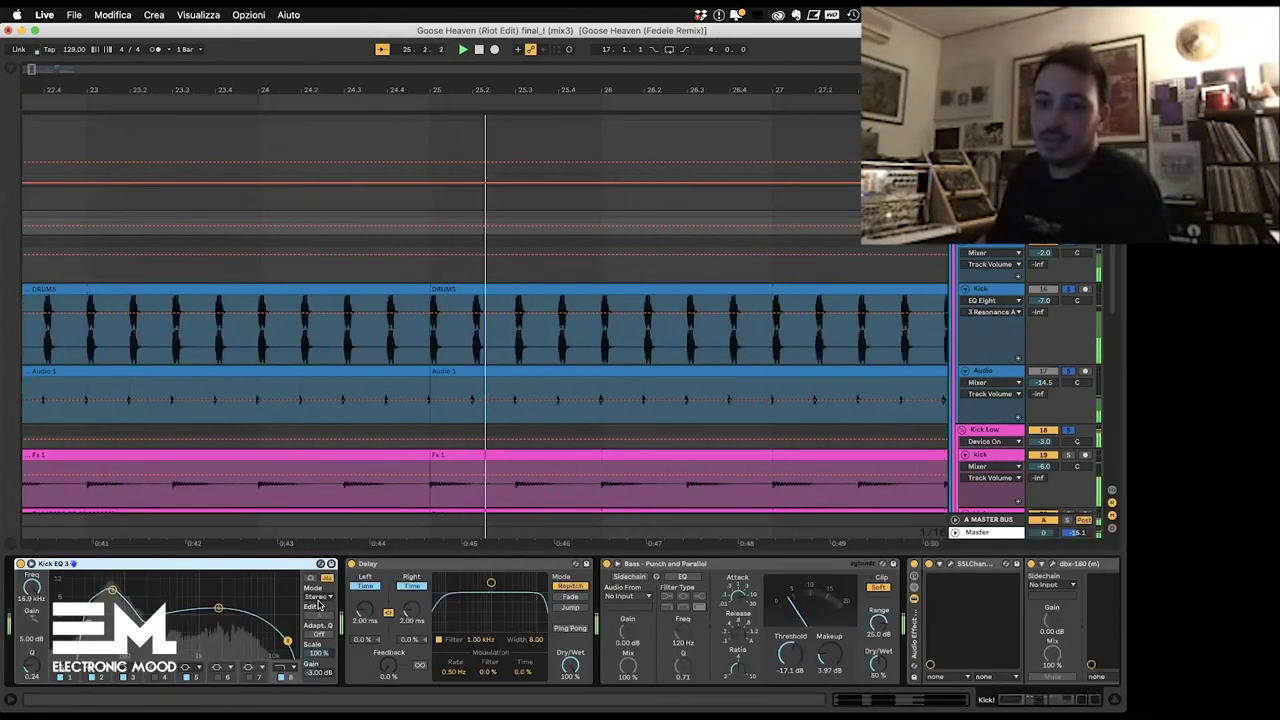
scroll(829, 625, right, 3)
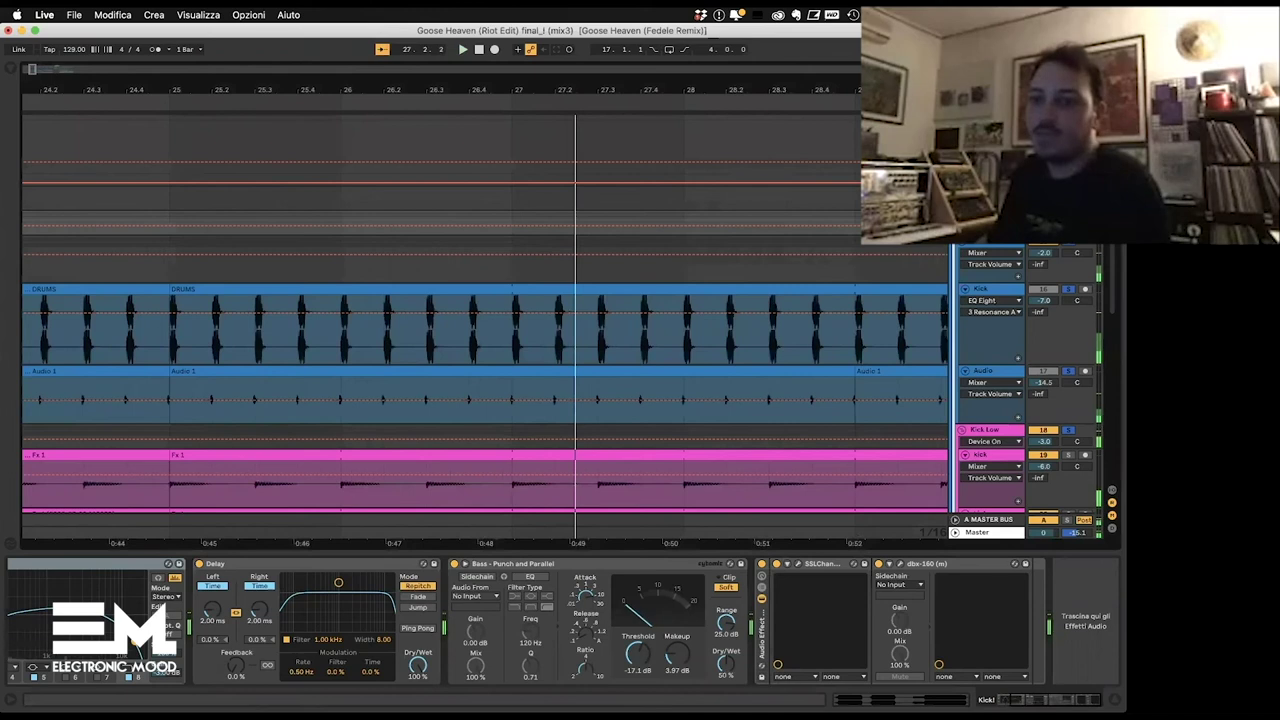
key(s)
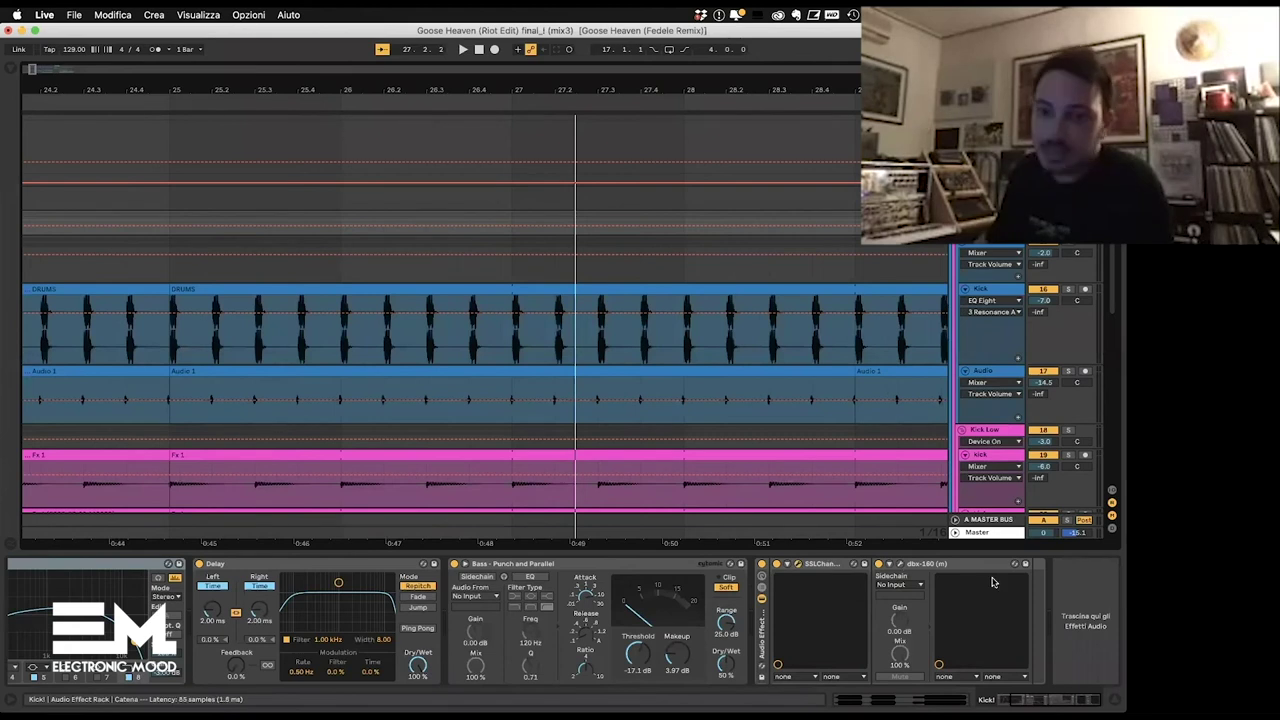
Step: Open the SSLChannel and dbx-160 plug-in windows of the Kick! group and arrange them side by side
click(900, 564)
drag(150, 288, 350, 254)
drag(1218, 123, 692, 104)
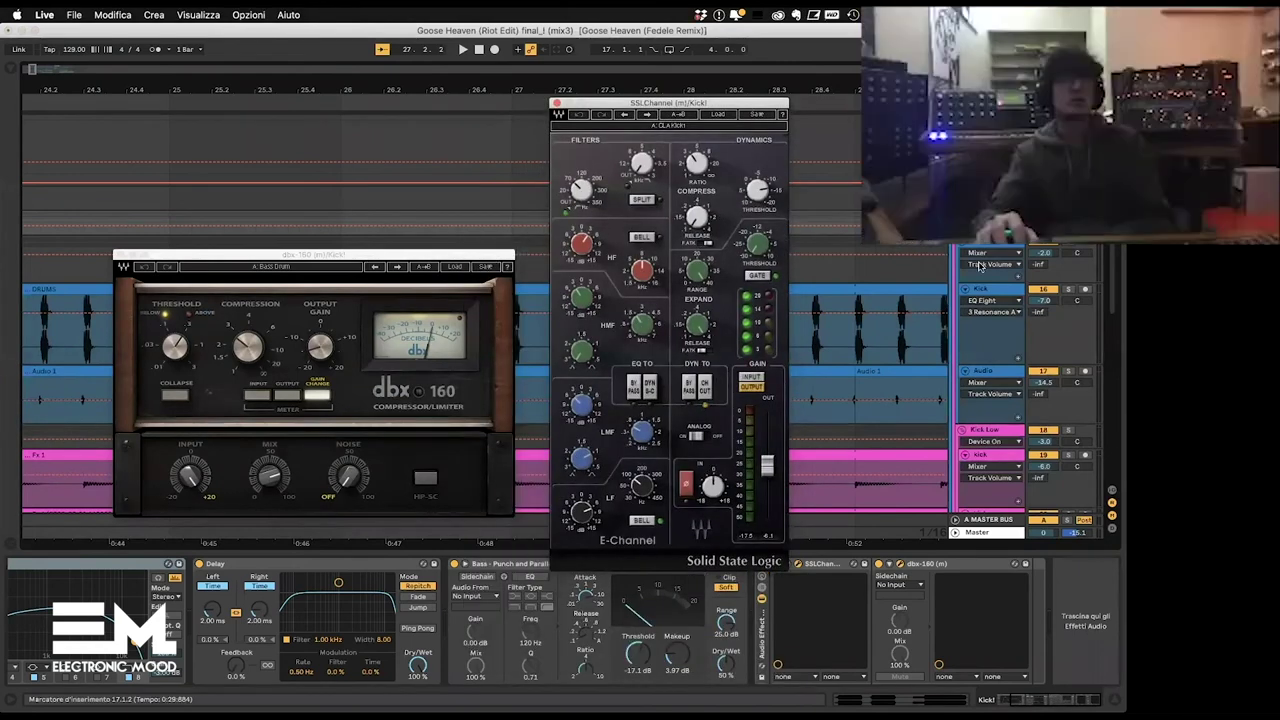
drag(494, 258, 1109, 264)
drag(700, 104, 395, 109)
drag(847, 258, 612, 148)
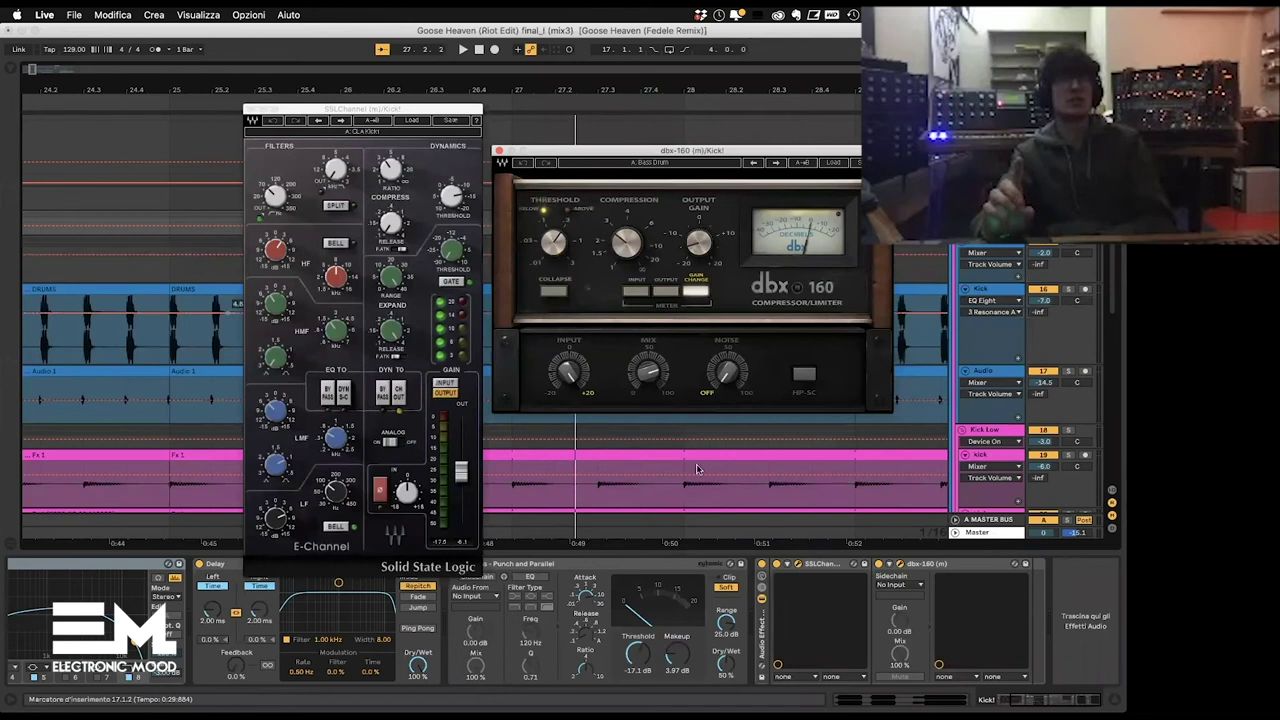
Step: Point out the SSLChannel's compressor section and close both plug-in windows
scroll(668, 588, left, 3)
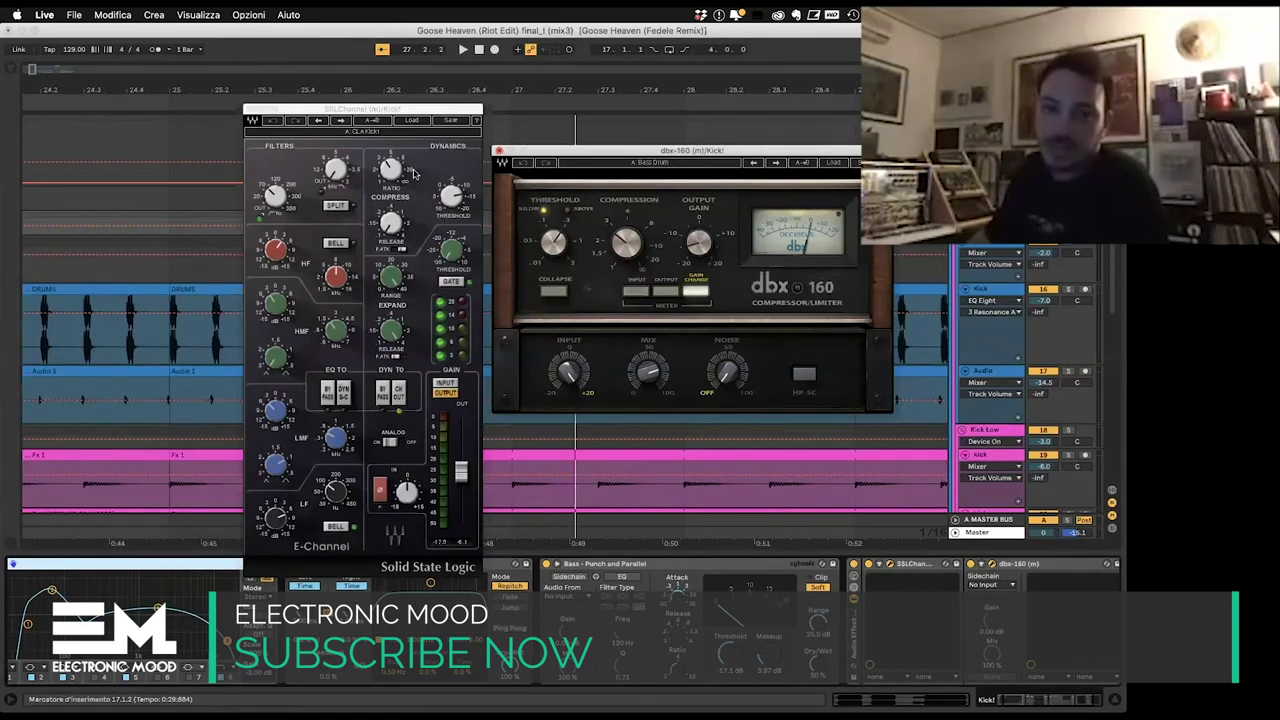
click(455, 176)
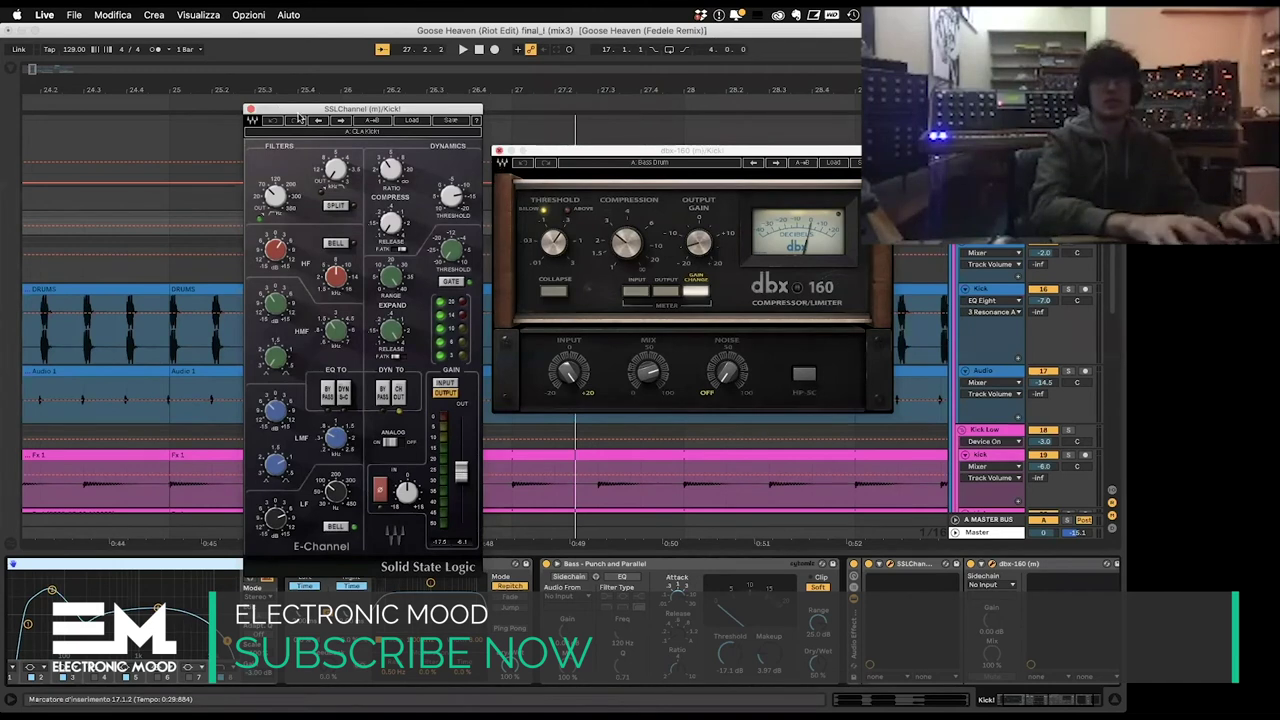
click(499, 151)
click(250, 109)
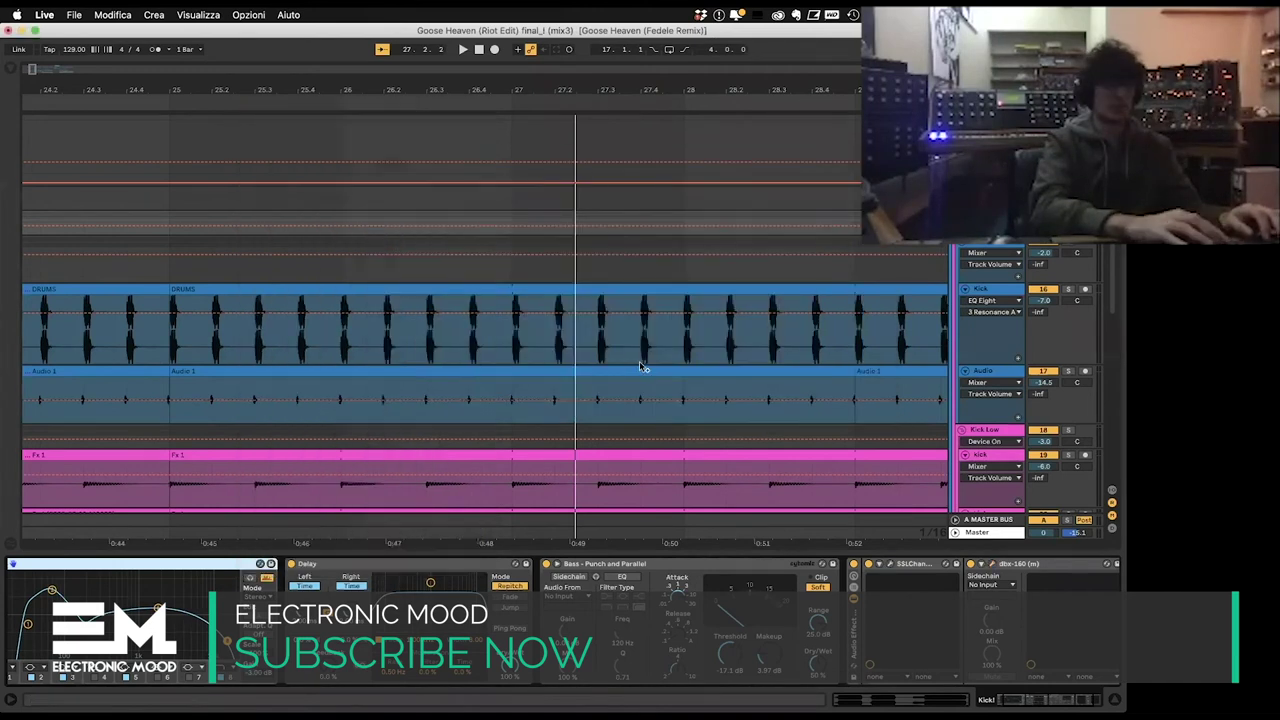
Step: Collapse the SSLChannel and dbx-160 devices and the Audio Effect Rack that contains them
scroll(922, 583, right, 3)
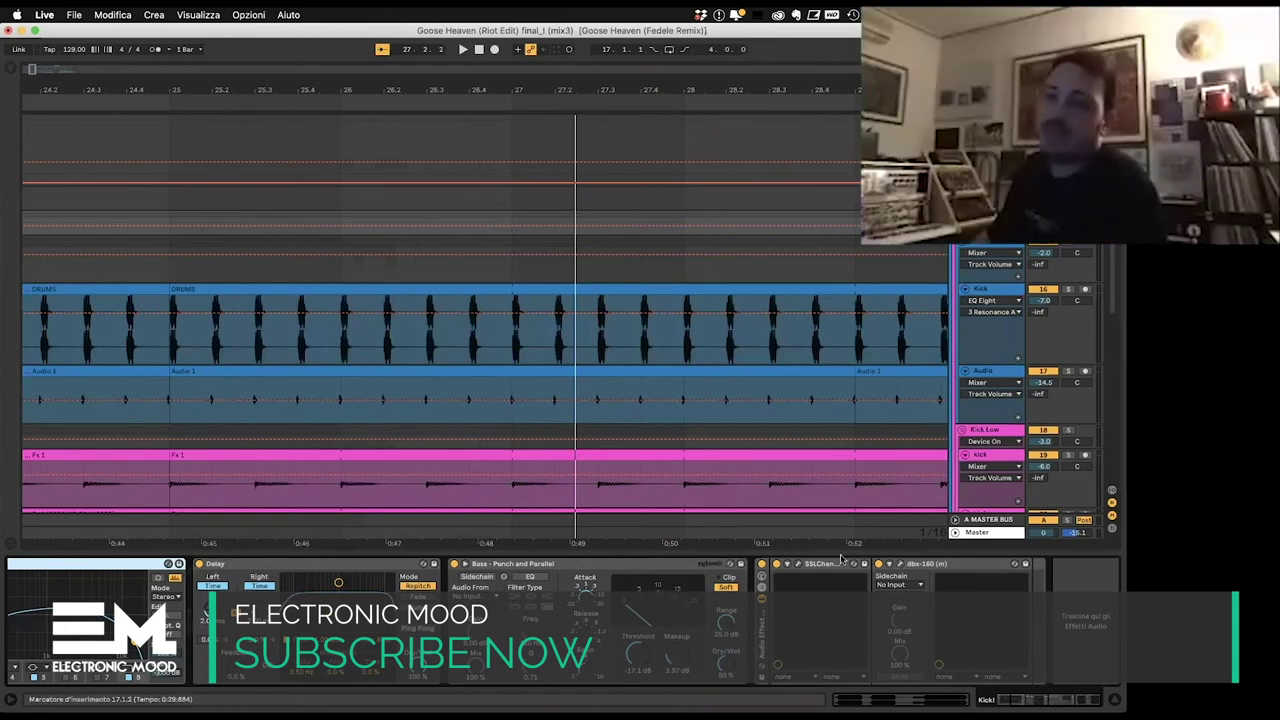
double_click(849, 568)
double_click(849, 568)
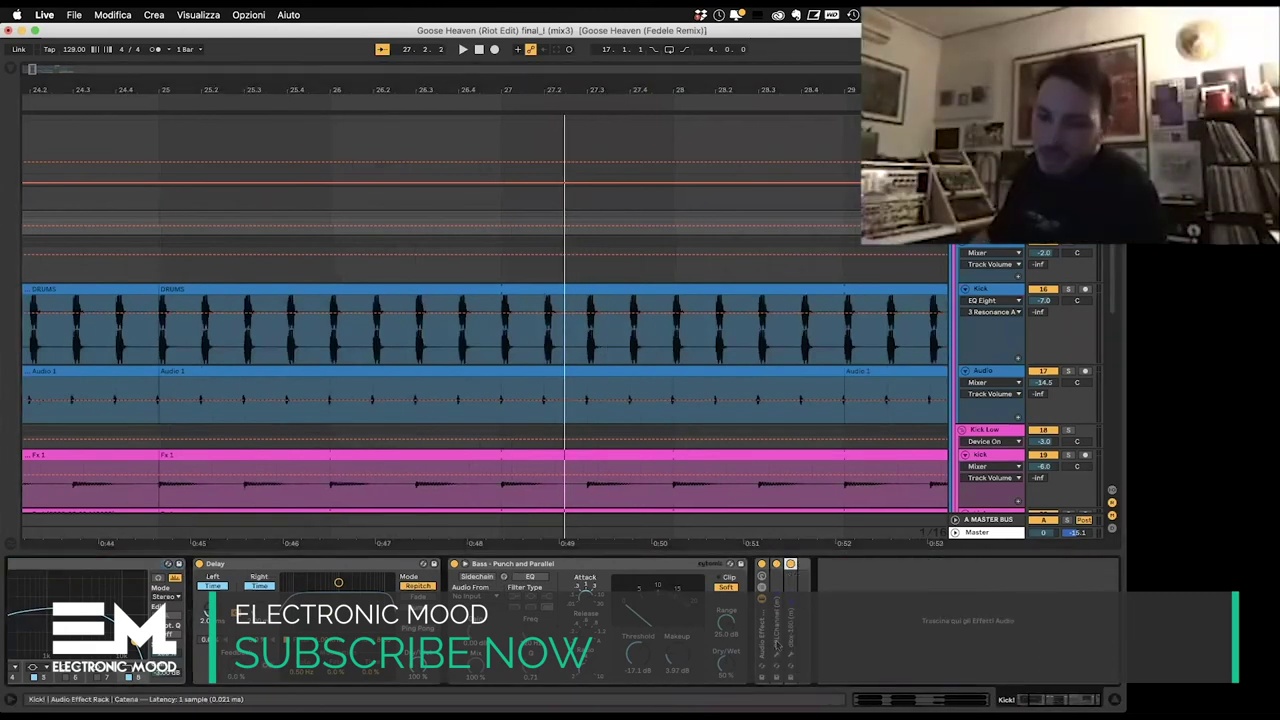
double_click(761, 566)
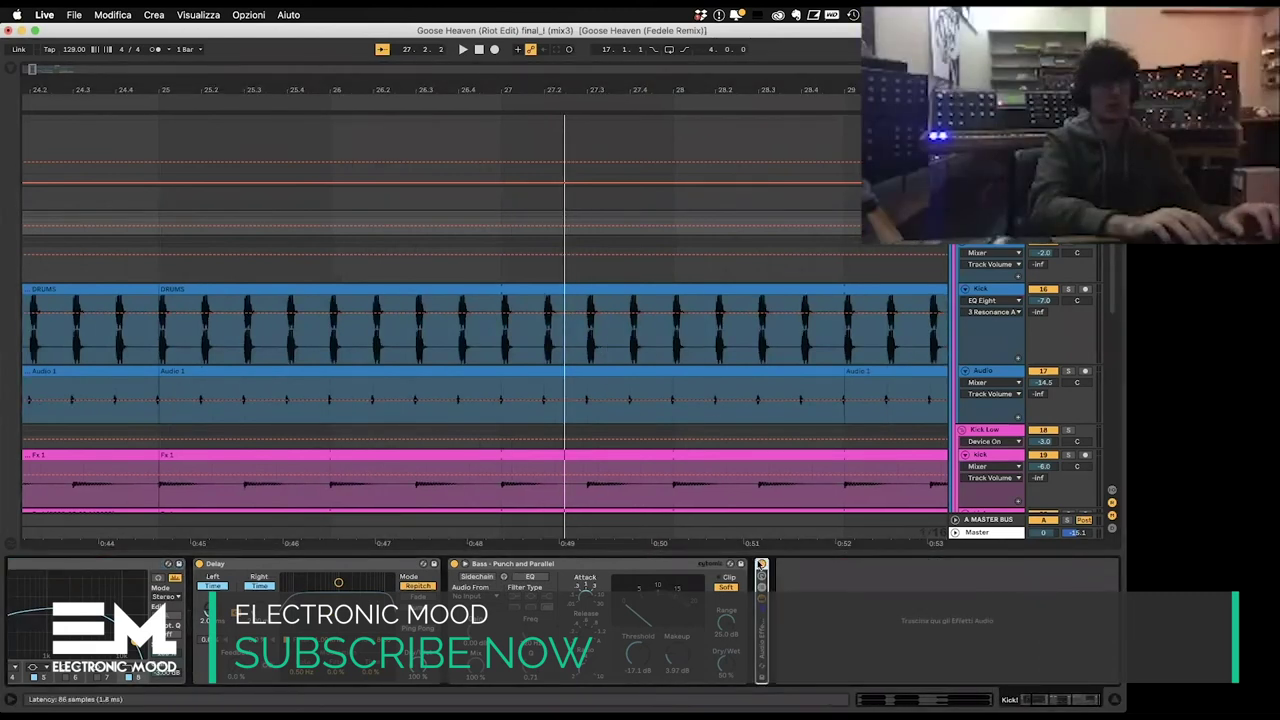
Step: Place the insert marker near bar 17 on the Fed New Melody track and start playback
scroll(324, 299, left, 10)
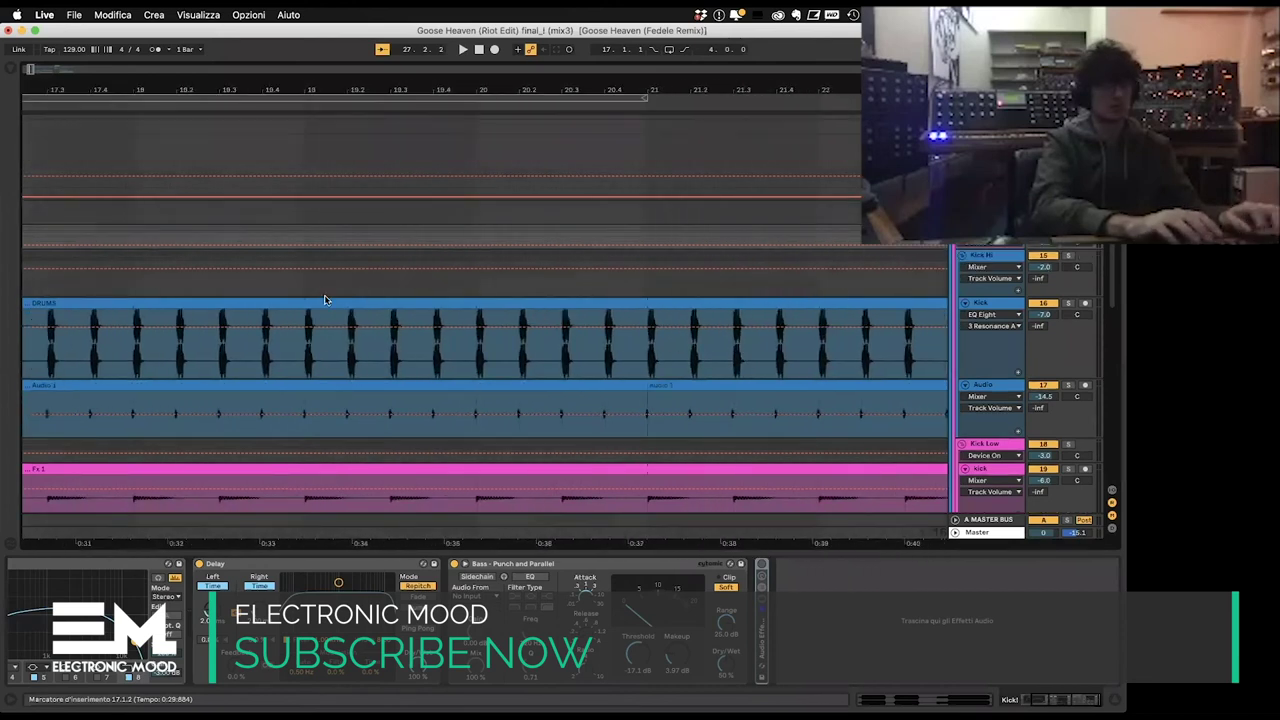
scroll(320, 296, left, 3)
click(256, 257)
key(space)
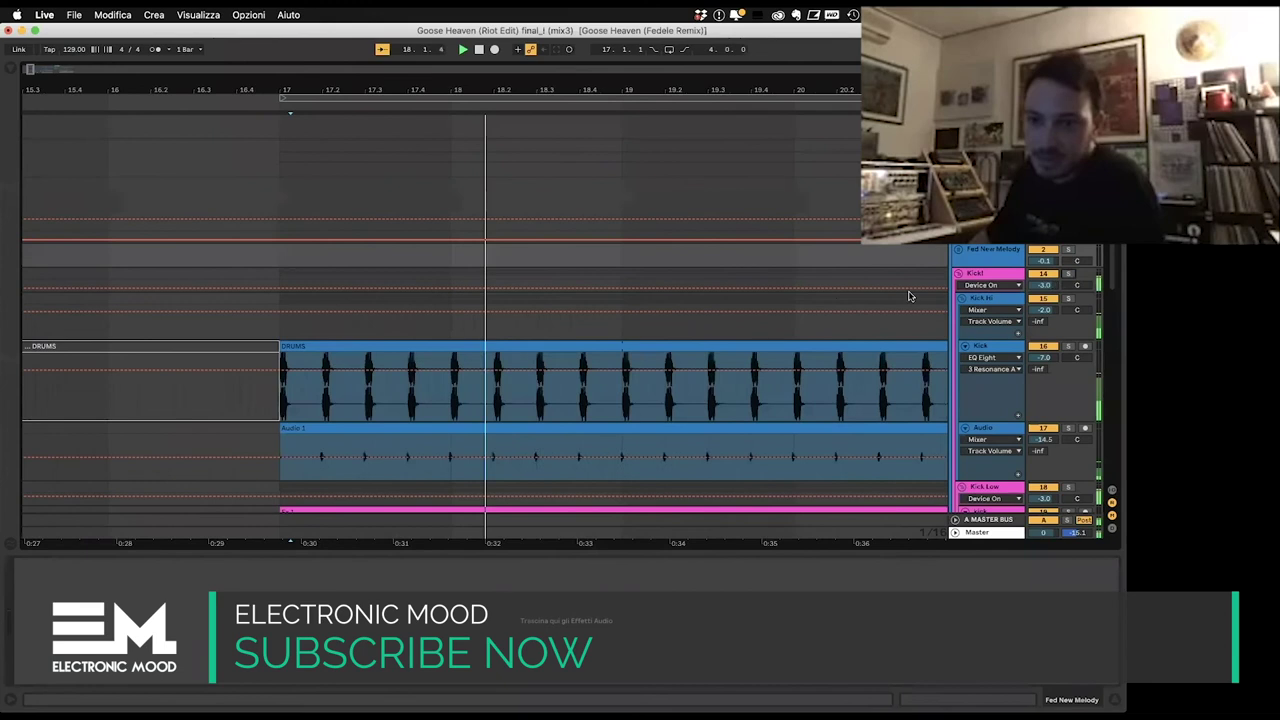
Step: Solo the Kick! group, reveal the devices inside its Audio Effect Rack and stop playback
scroll(842, 324, right, 4)
click(1068, 274)
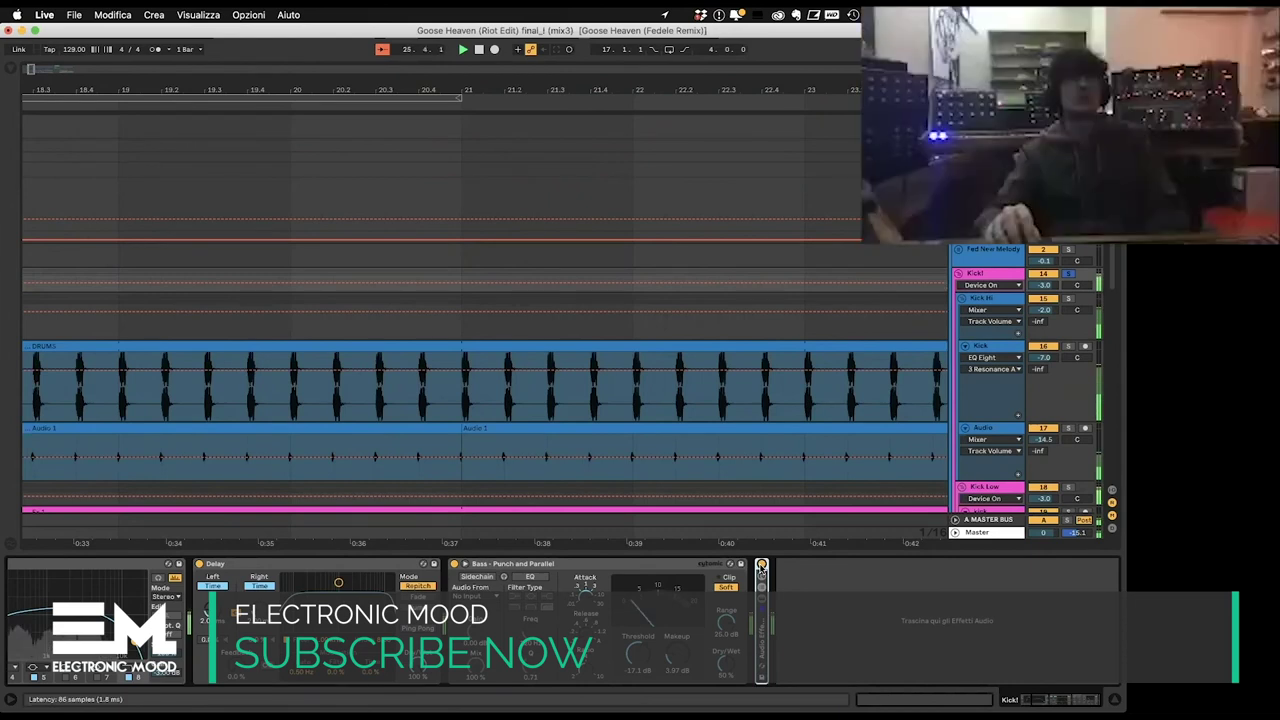
click(768, 598)
key(space)
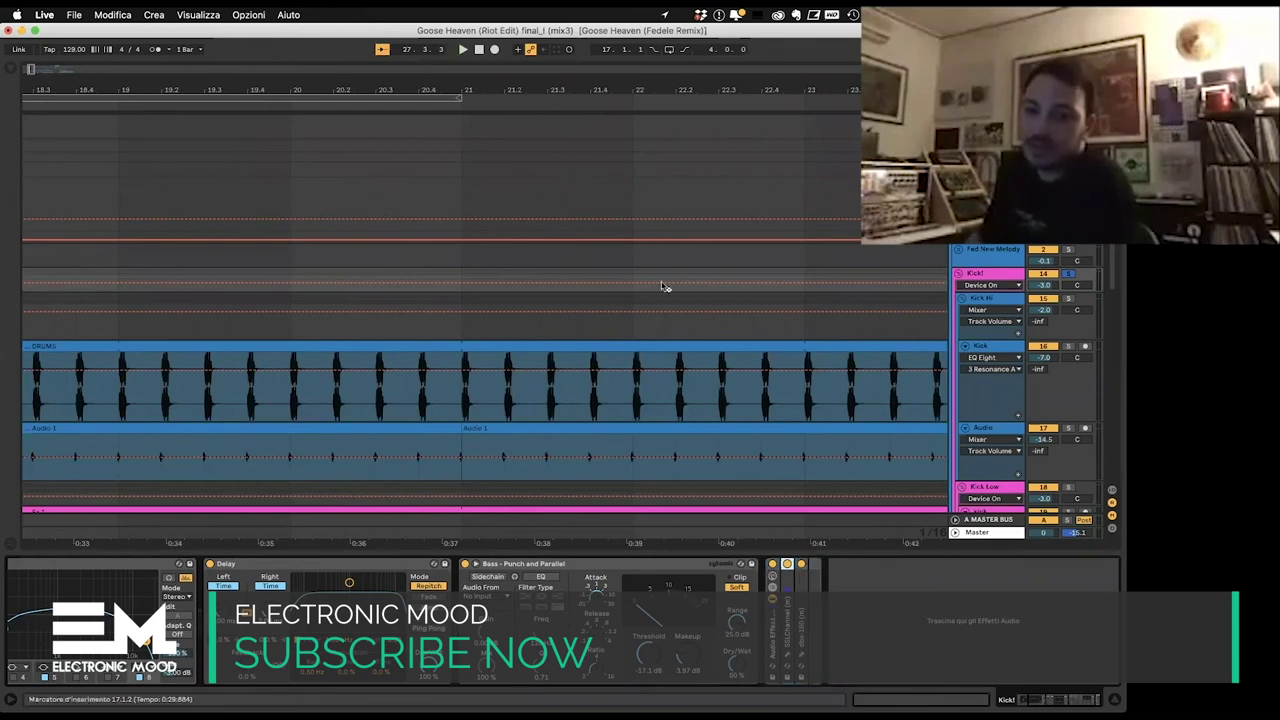
Step: Show the whole arrangement, collapse the Audio kick-layer track and fold the Kick Low group
drag(740, 90, 780, 10)
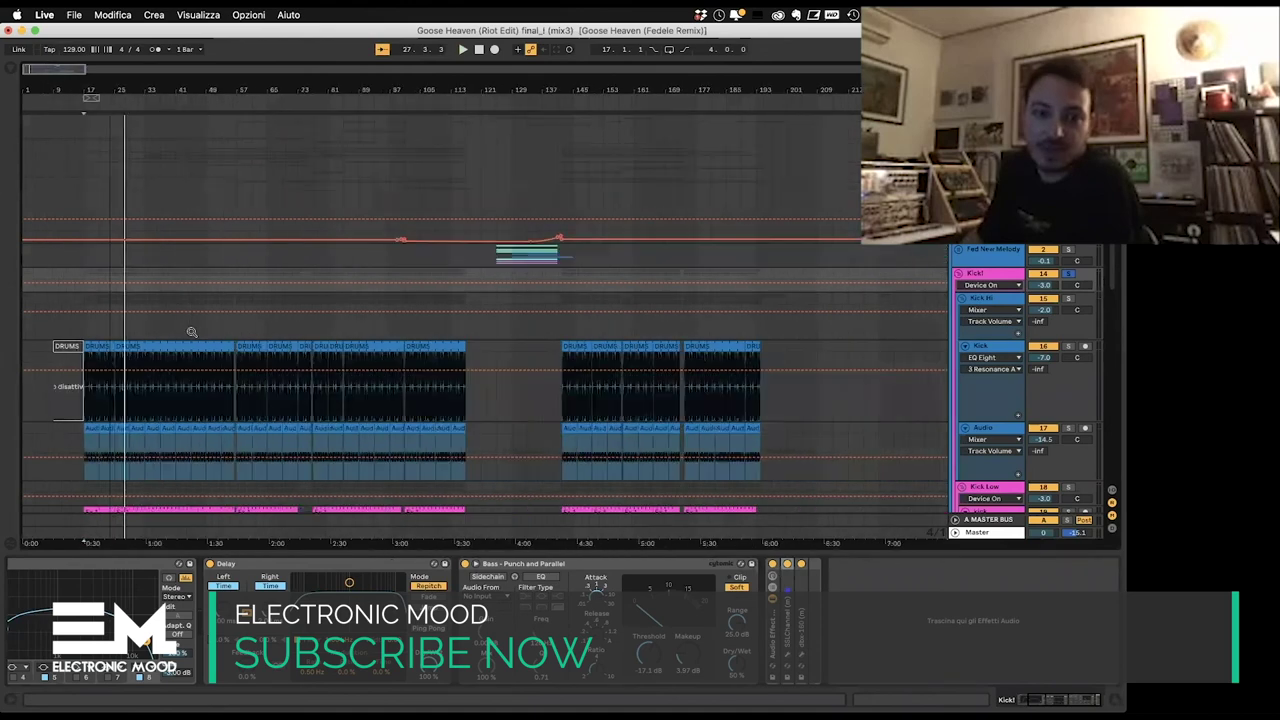
scroll(222, 346, down, 5)
scroll(929, 300, down, 5)
scroll(929, 300, up, 4)
click(965, 346)
click(965, 288)
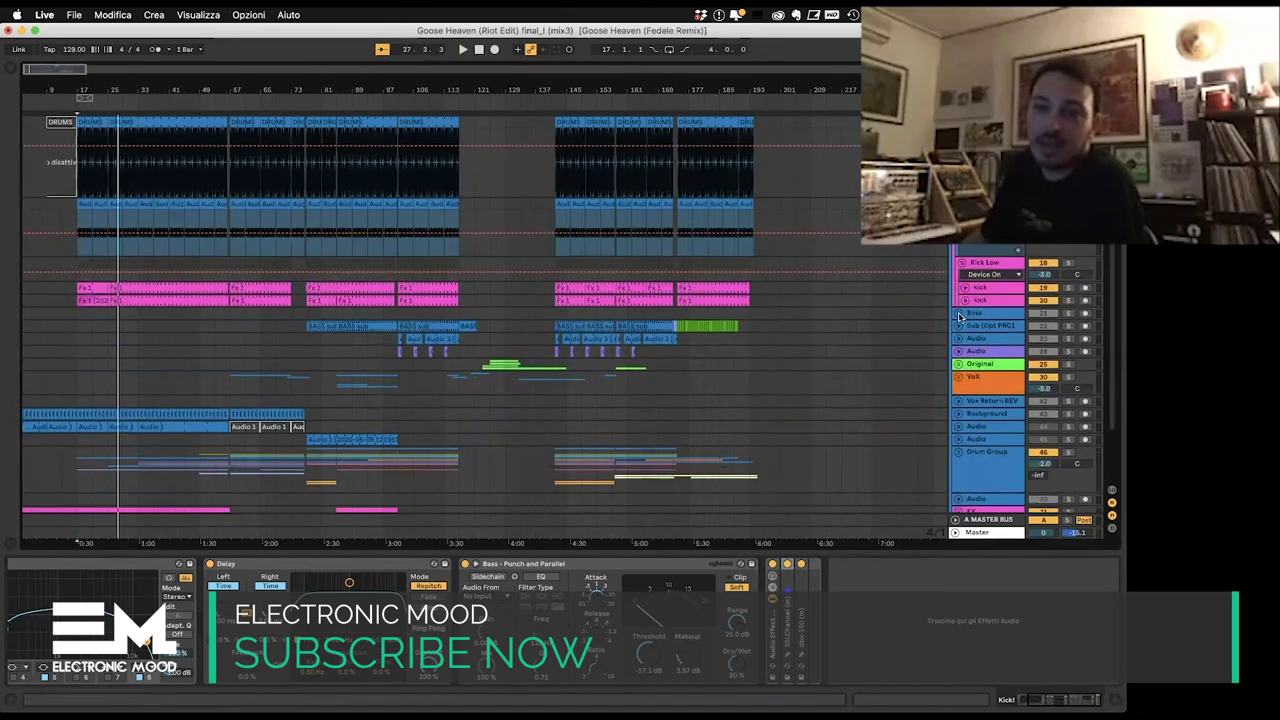
scroll(964, 290, up, 2)
click(962, 315)
click(965, 256)
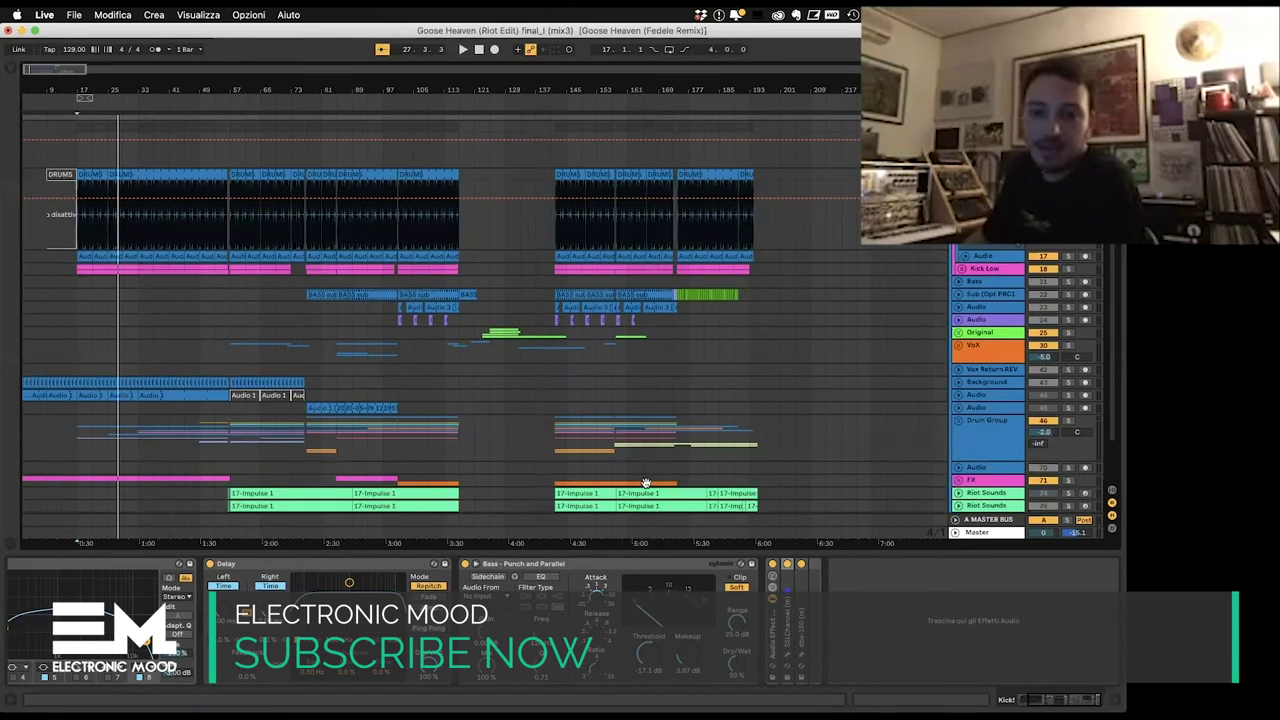
Step: Fold the Kick Hi group and play the song from bar 33 on the Kick! group
scroll(660, 505, up, 2)
scroll(669, 549, up, 2)
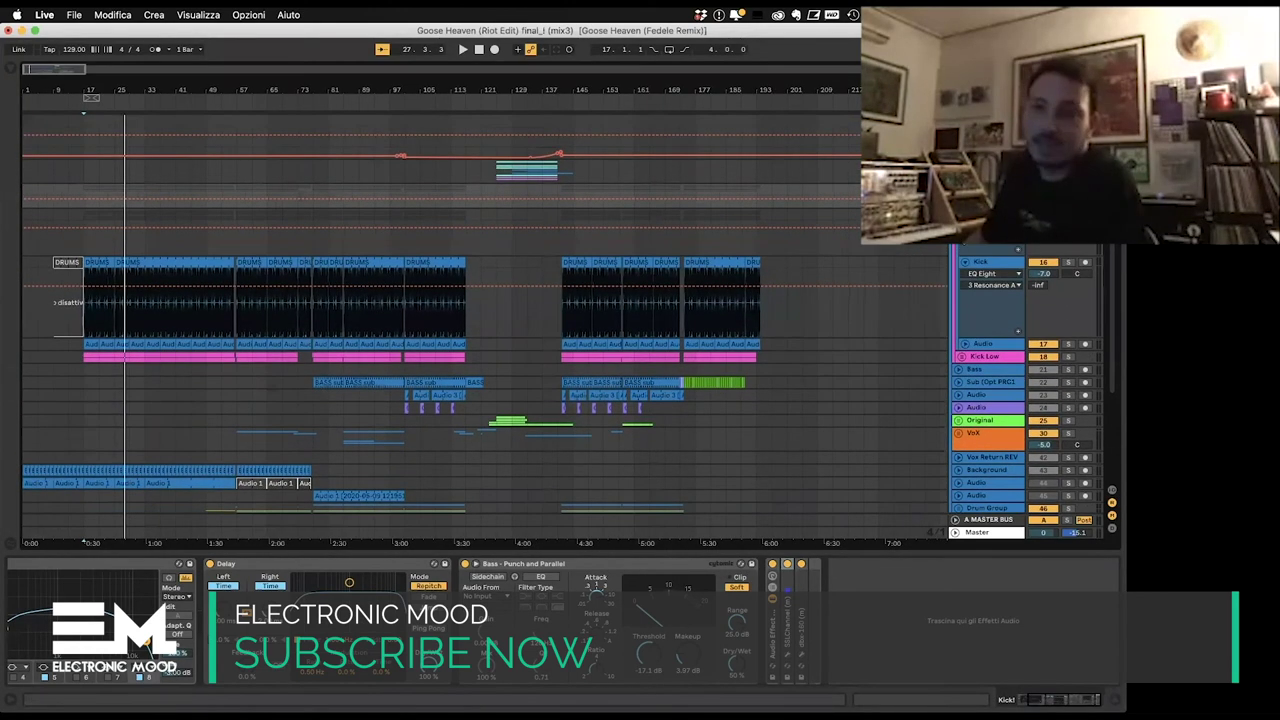
click(962, 263)
scroll(600, 300, down, 3)
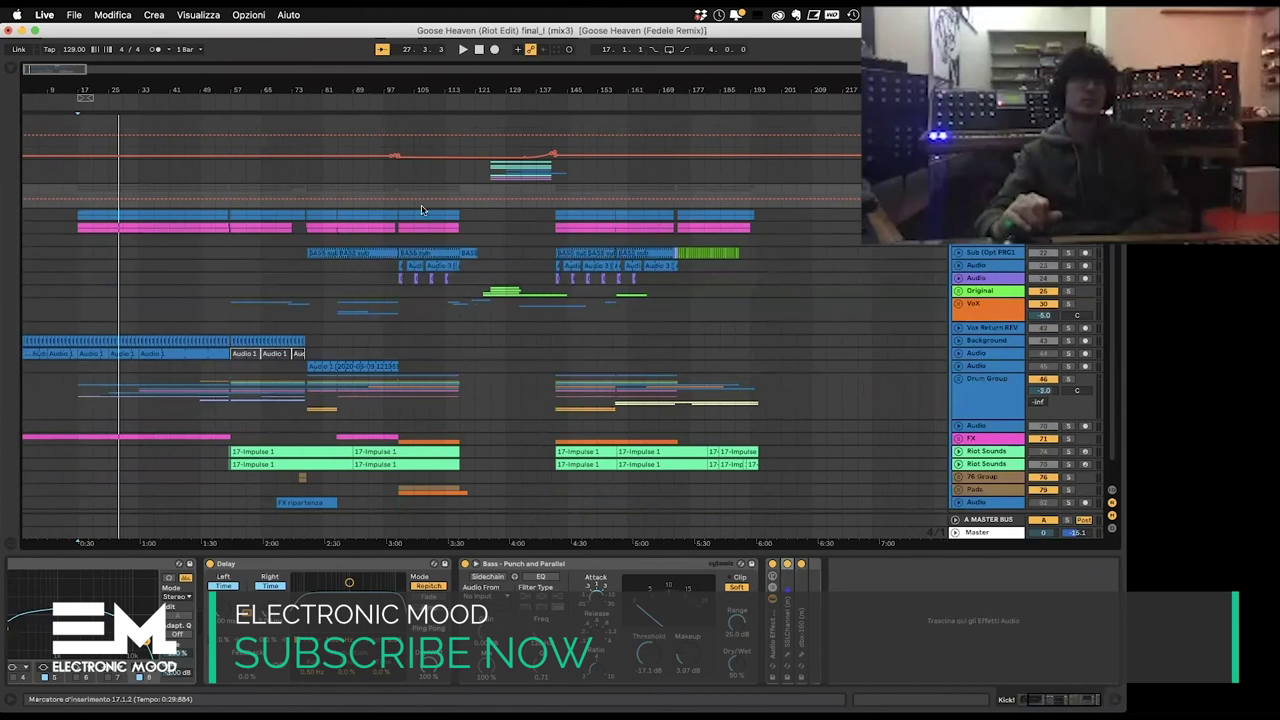
click(141, 189)
key(space)
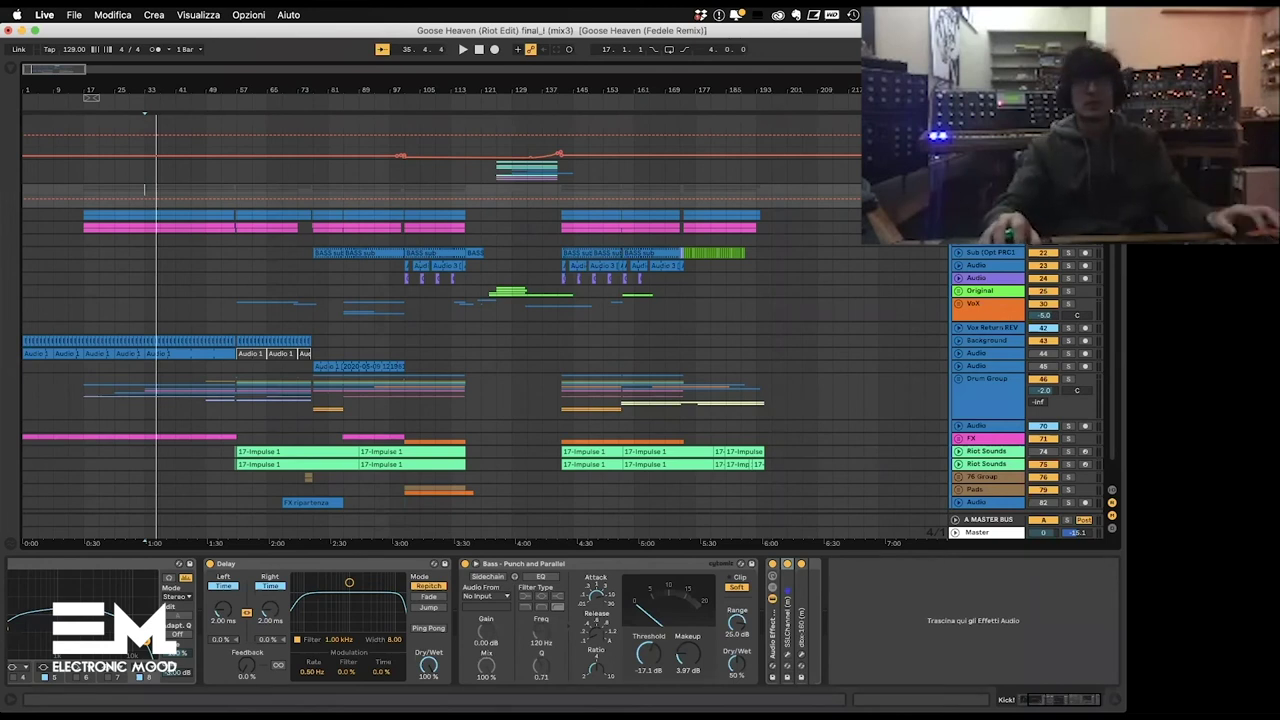
Step: Place the insert marker at bar 33 on the Bass track and play with the Kick! group soloed
scroll(712, 440, up, 1)
scroll(125, 576, left, 3)
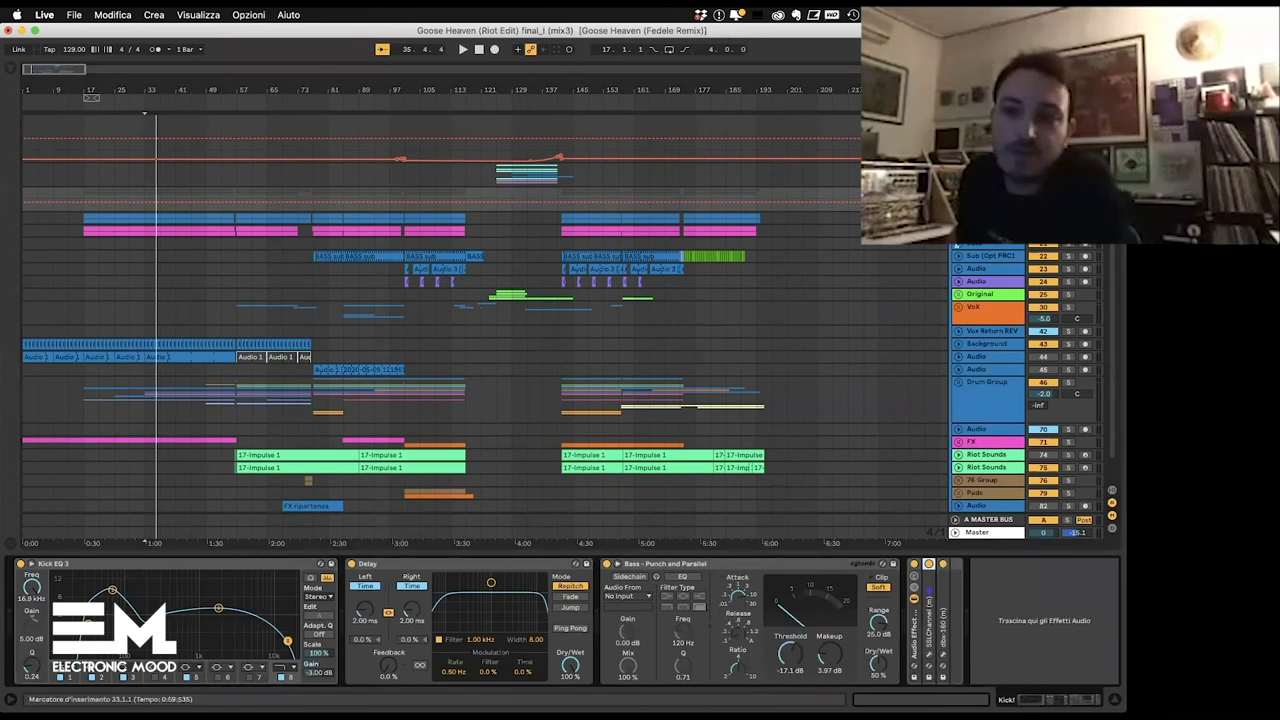
click(924, 256)
scroll(172, 359, up, 4)
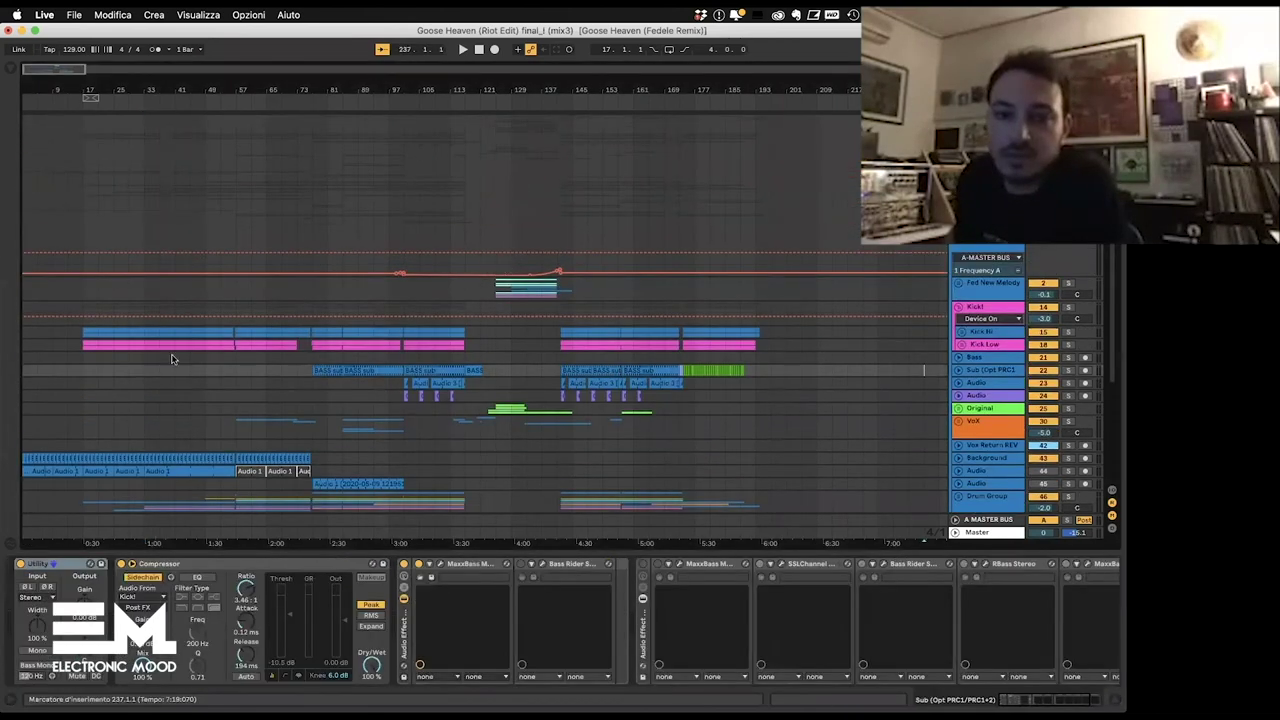
click(143, 362)
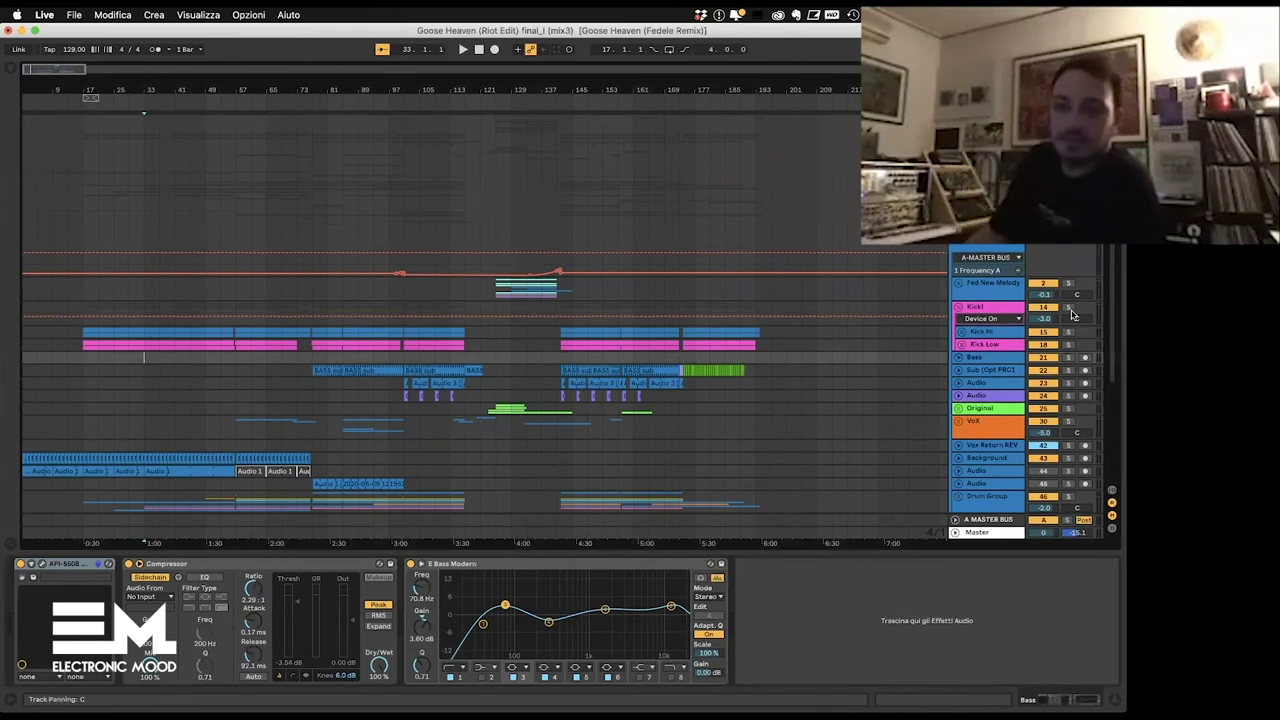
key(space)
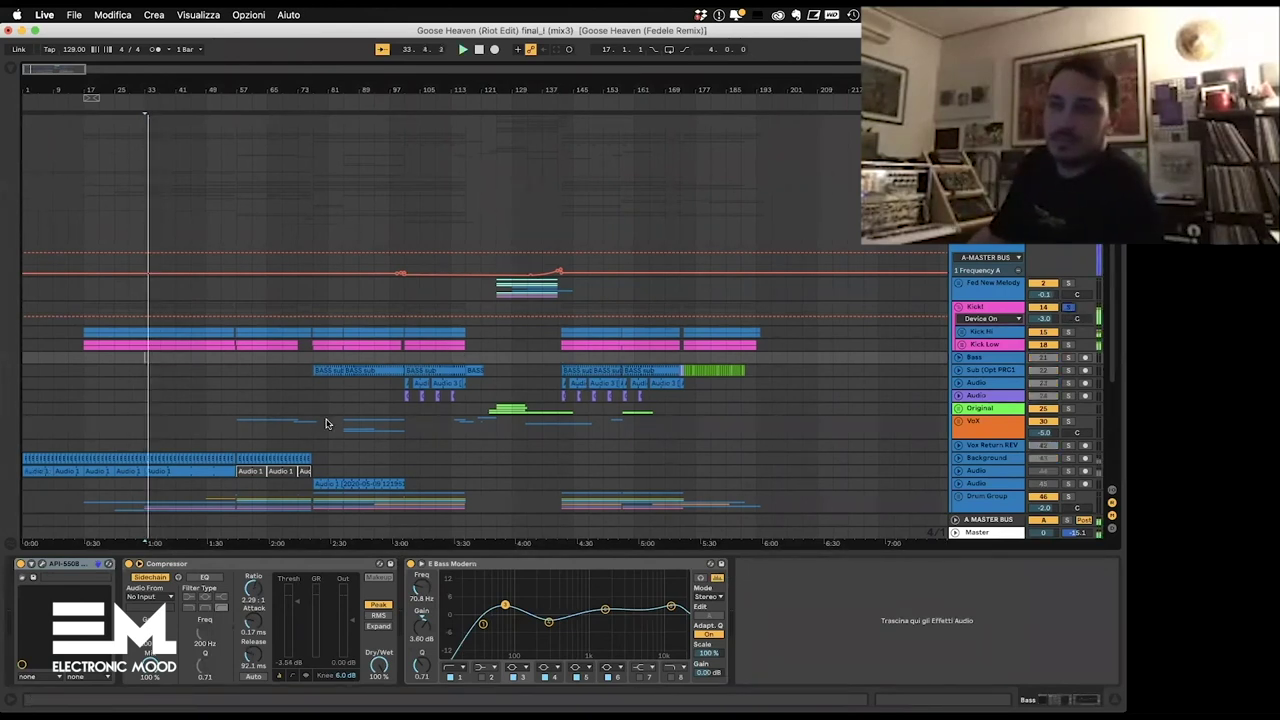
Step: Play the soloed Kick! group from bar 73, stop, and place the insert marker at bar 69 on the Bass track
click(300, 295)
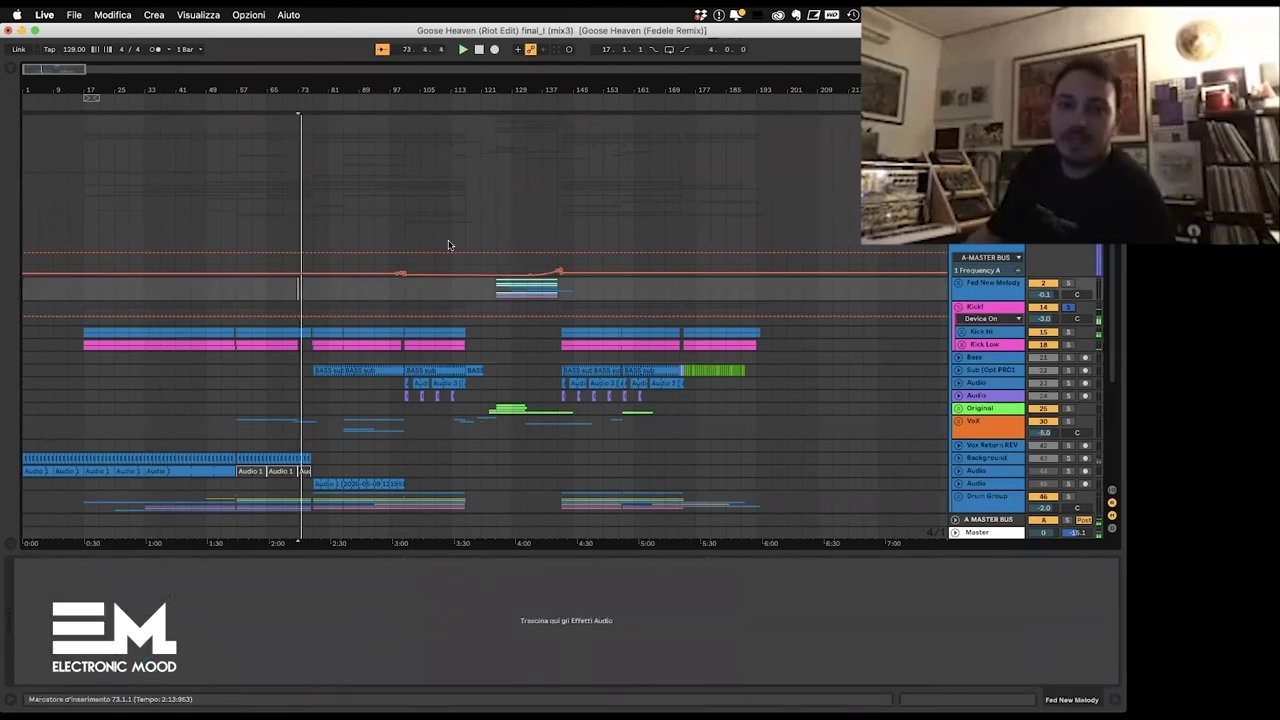
key(space)
click(281, 360)
scroll(282, 364, up, 5)
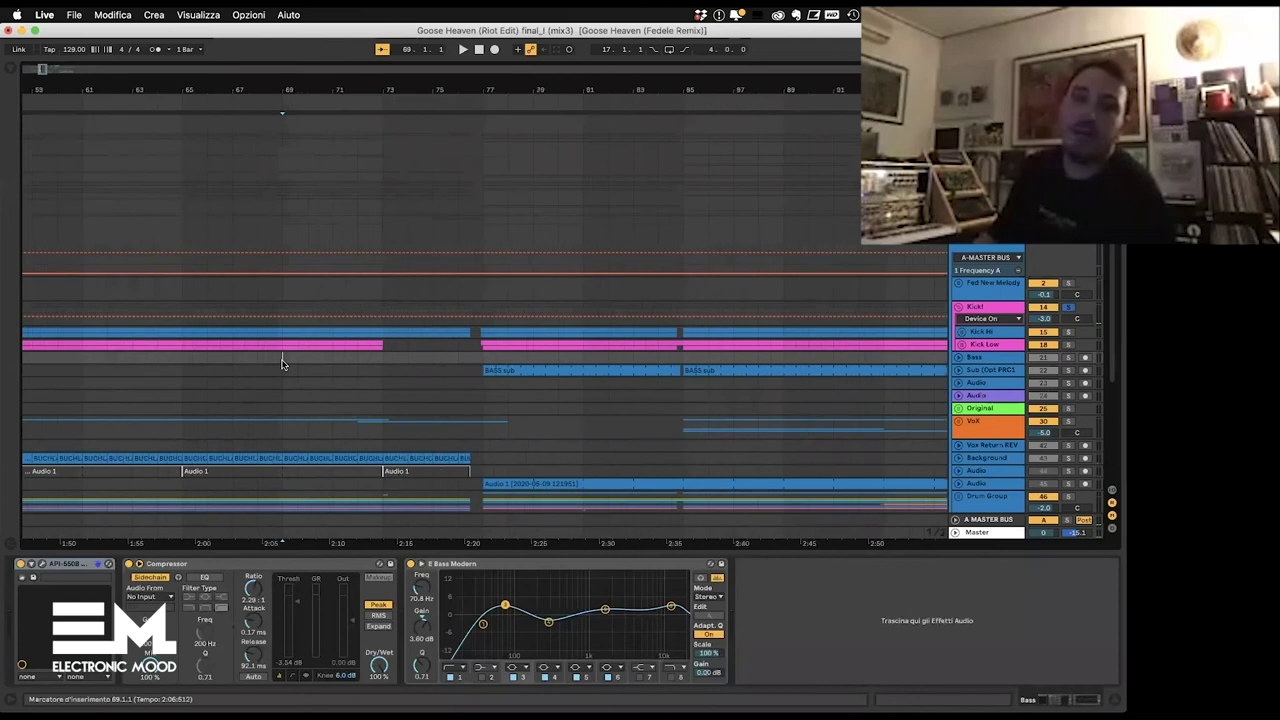
Step: Unfold the Kick Low and Kick Hi groups and delete the range starting at bar 73 on both Kick Low tracks
click(959, 344)
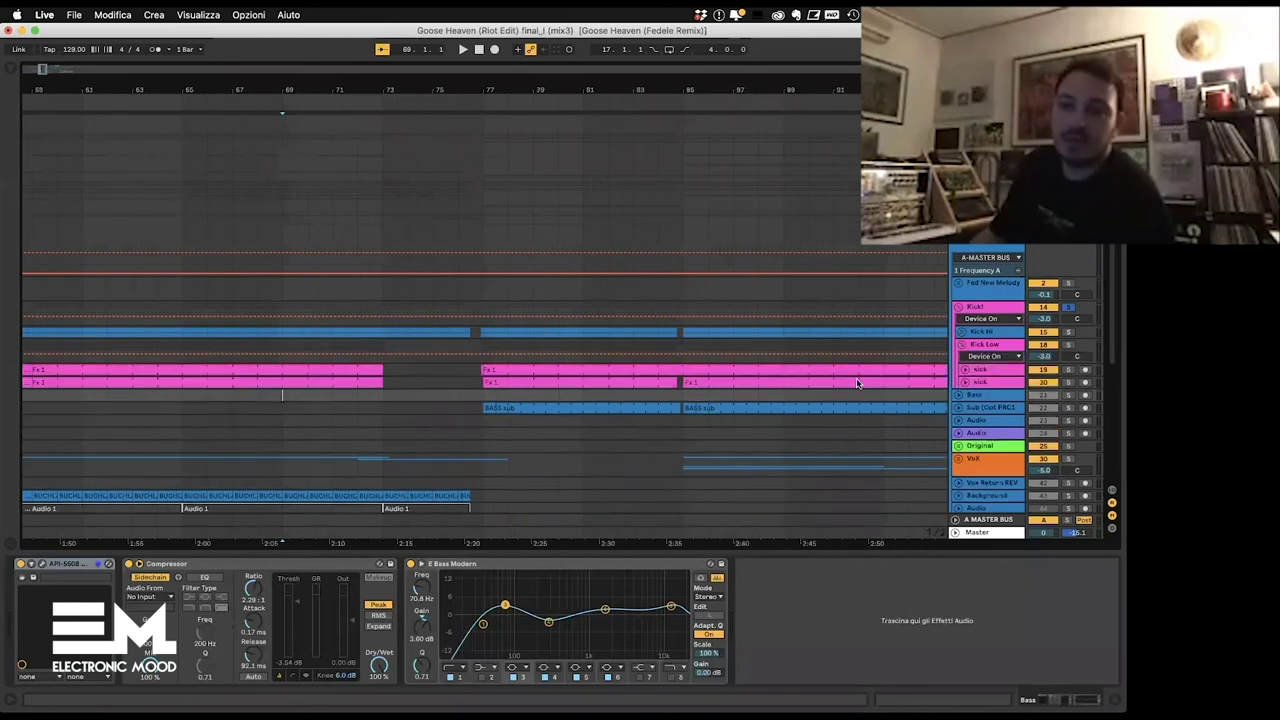
click(959, 331)
drag(387, 444, 384, 414)
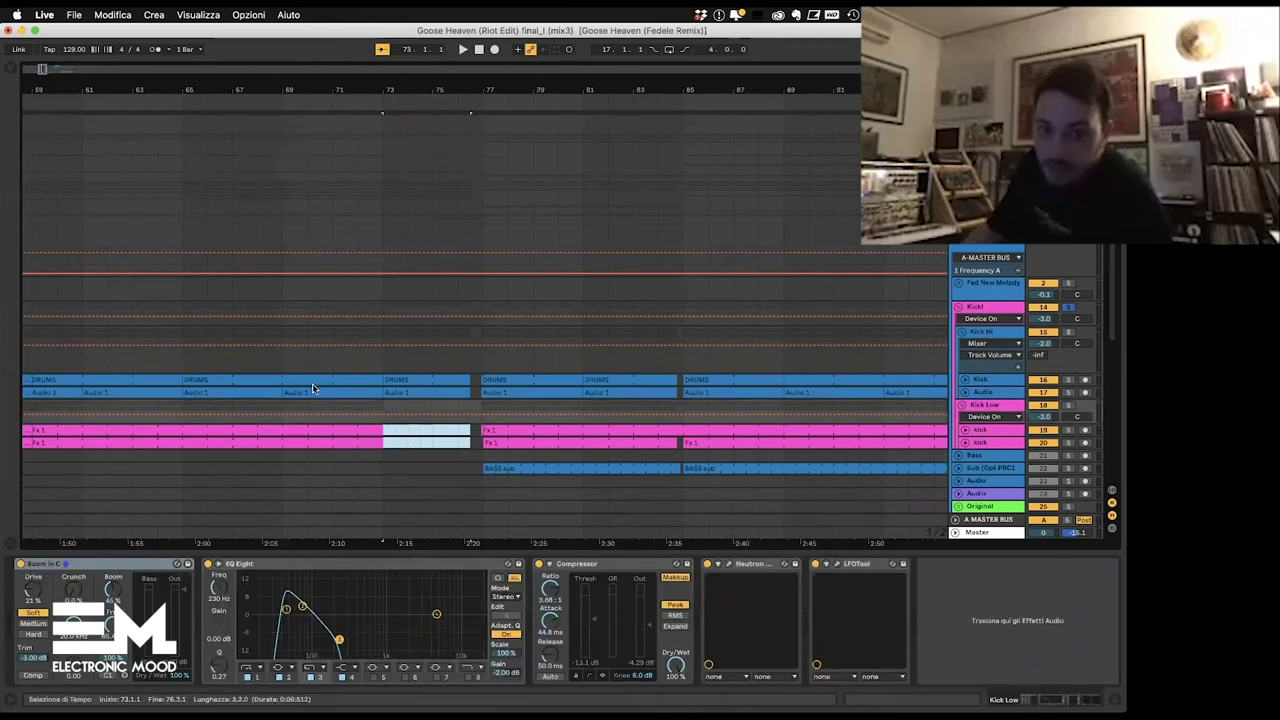
key(Delete)
Step: Play the kick layers from bar 69 through the gap in the Kick Low clips
click(284, 298)
key(space)
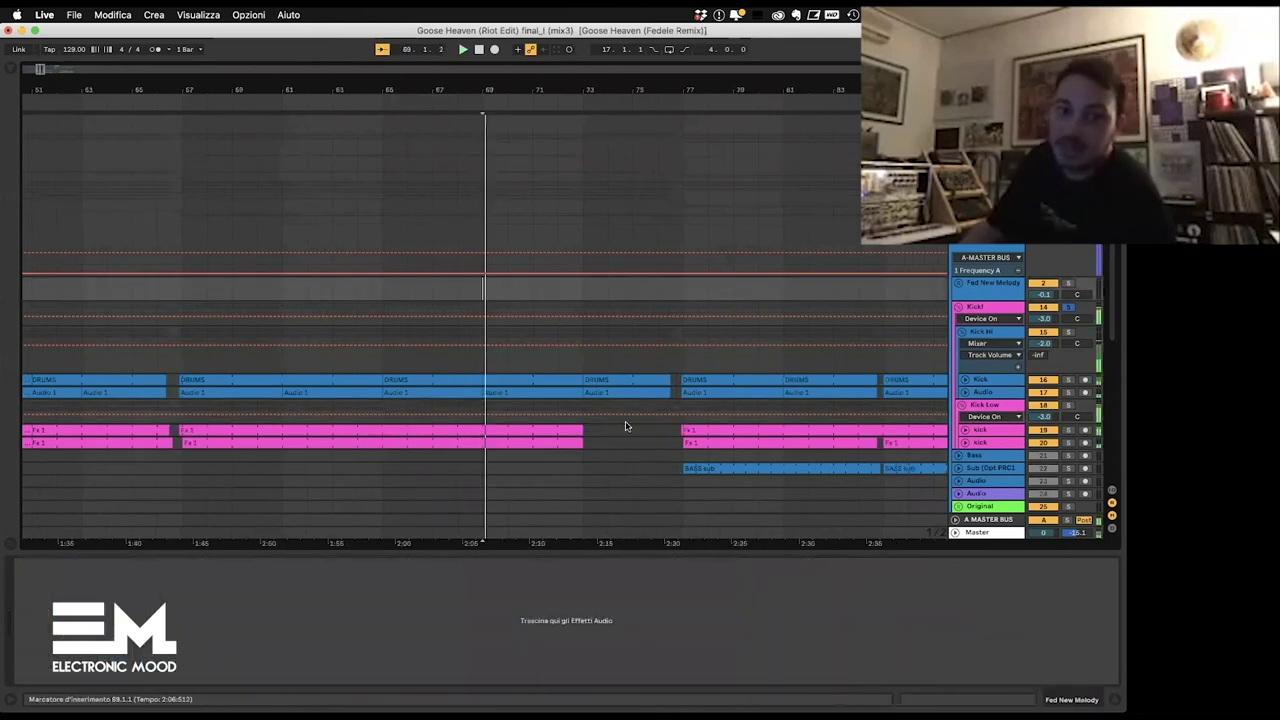
scroll(617, 443, right, 3)
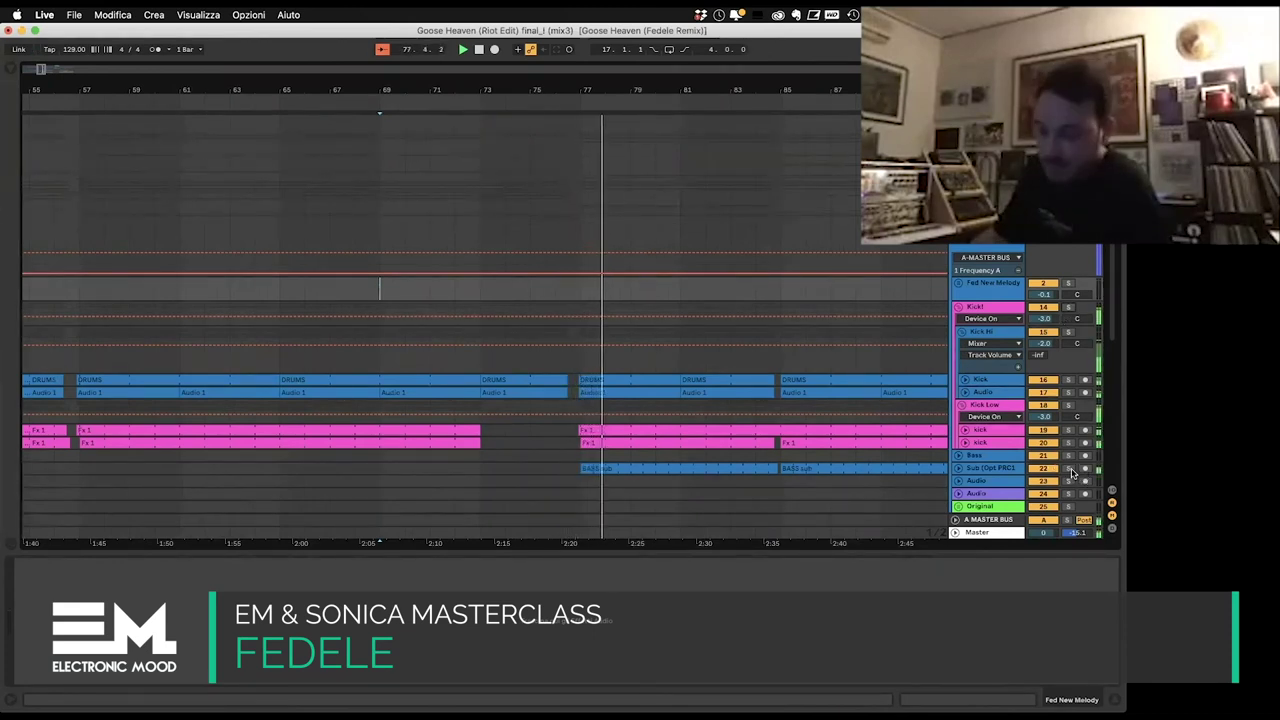
Step: Solo the Sub track together with the Kick! group and play both from bar 77
click(1069, 469)
super+click(1068, 307)
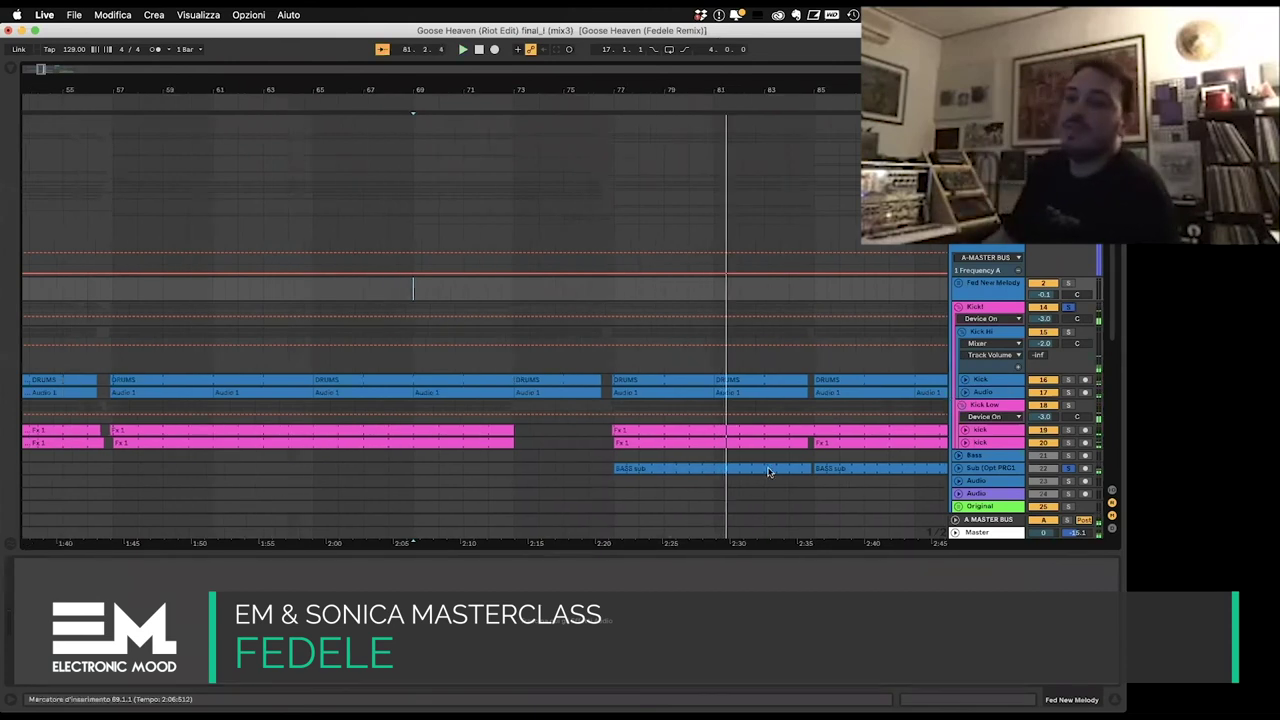
click(573, 495)
click(573, 495)
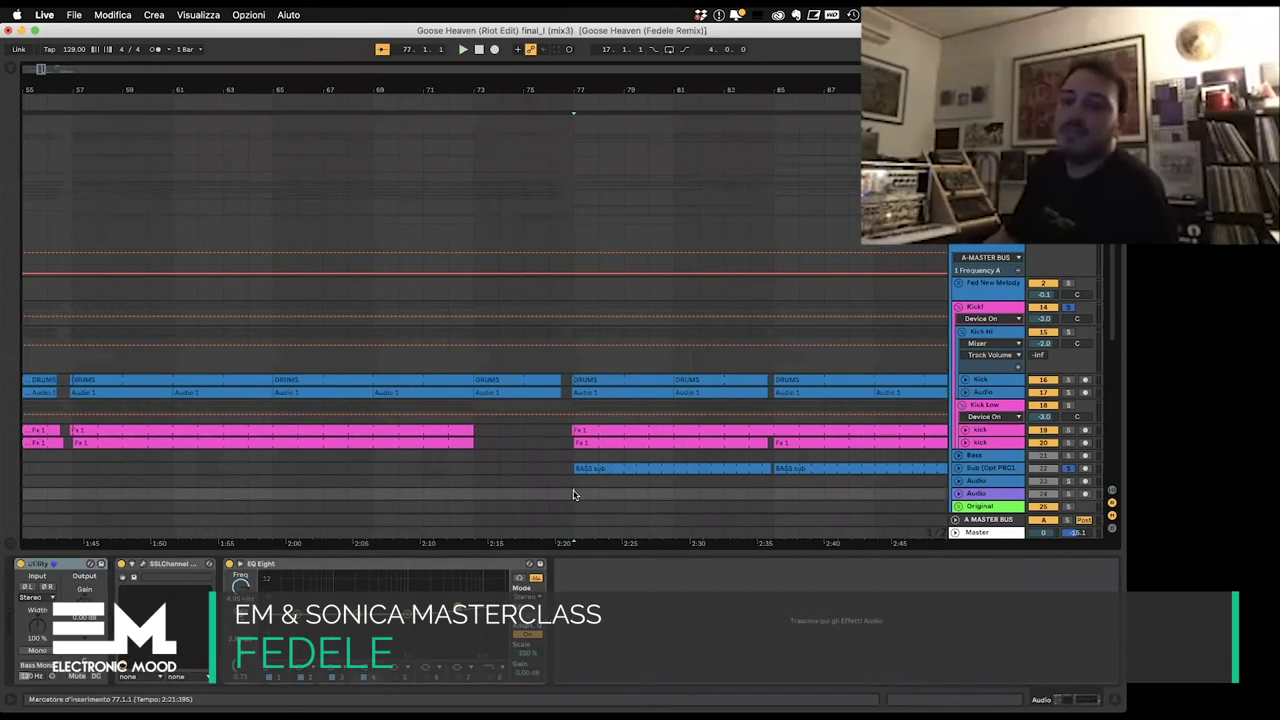
key(space)
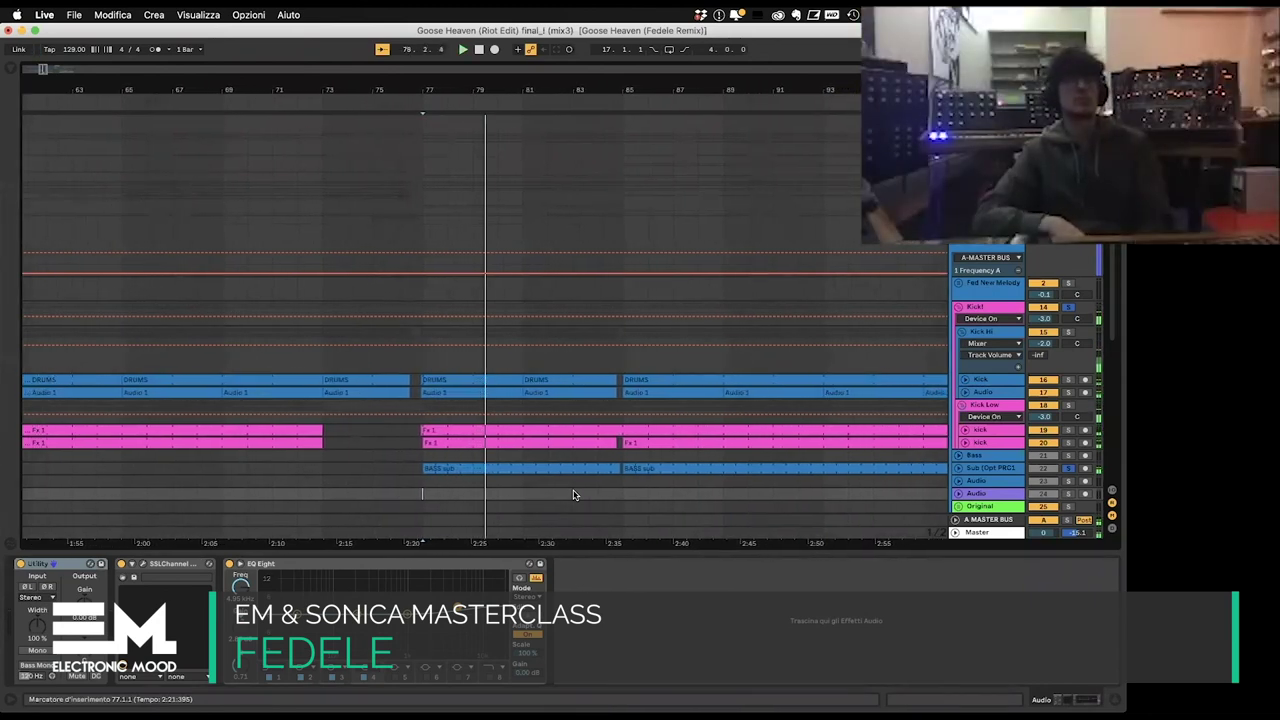
Step: Select the second Riot Sounds track and display its device chain
scroll(670, 446, down, 5)
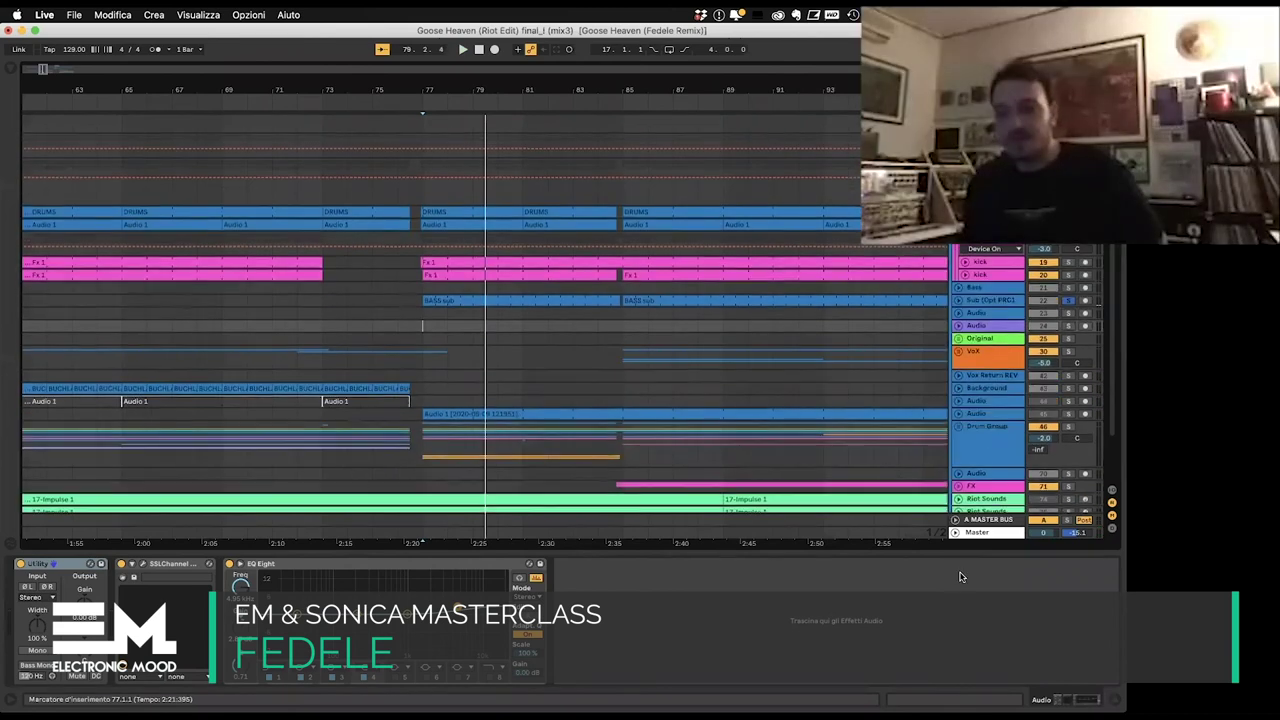
click(1116, 699)
scroll(521, 350, left, 1)
scroll(548, 374, up, 2)
scroll(500, 415, down, 2)
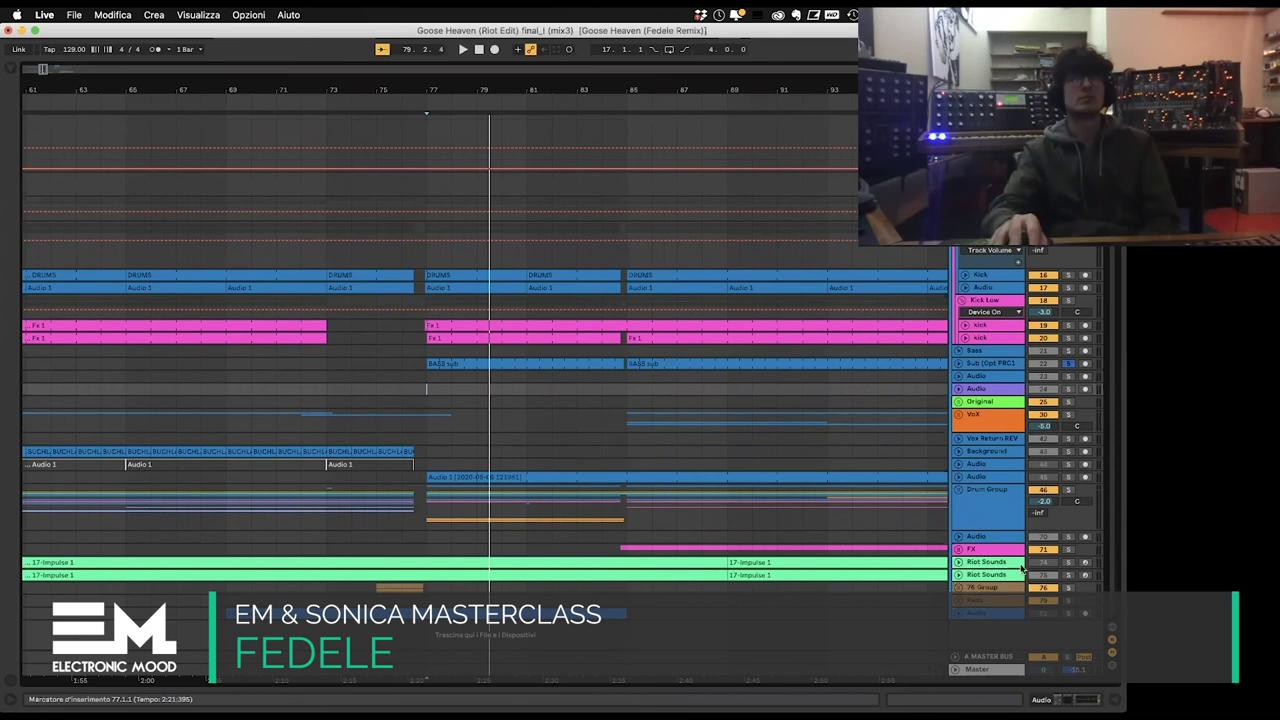
click(988, 576)
click(1028, 699)
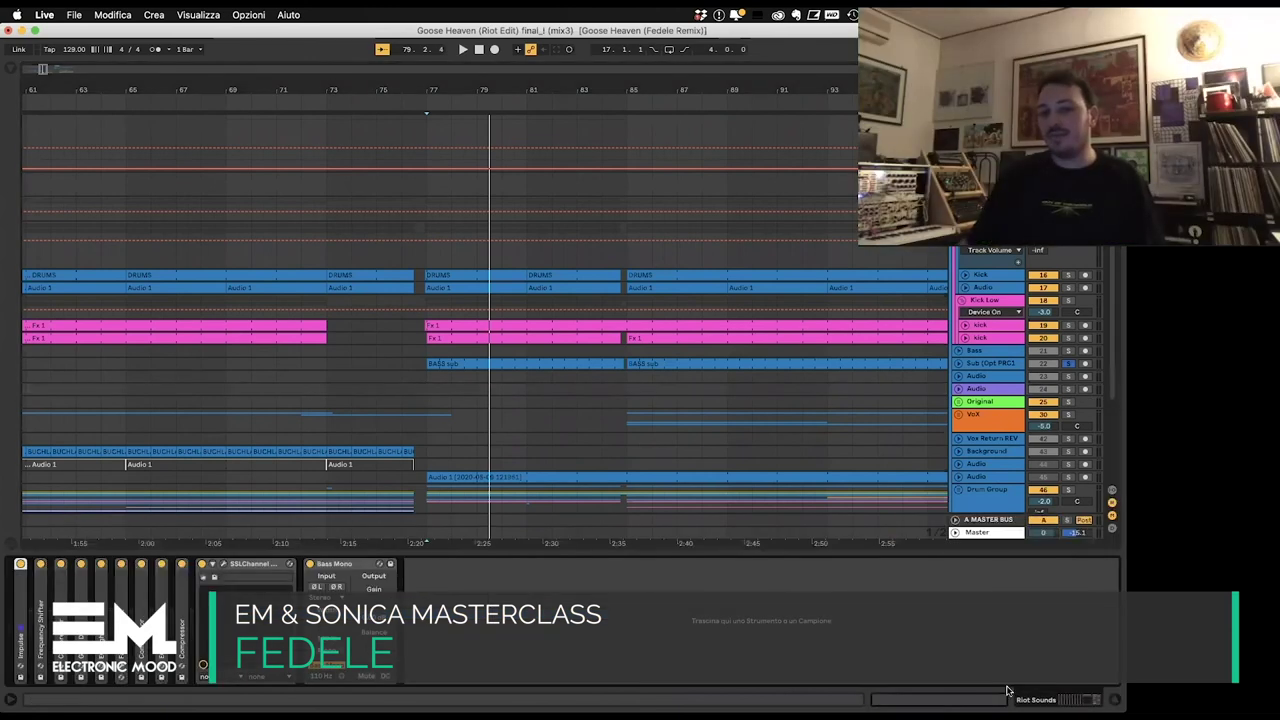
Step: Collapse the SSLChannel Stereo device and briefly expand the Impulse device of the Riot Sounds track
double_click(246, 567)
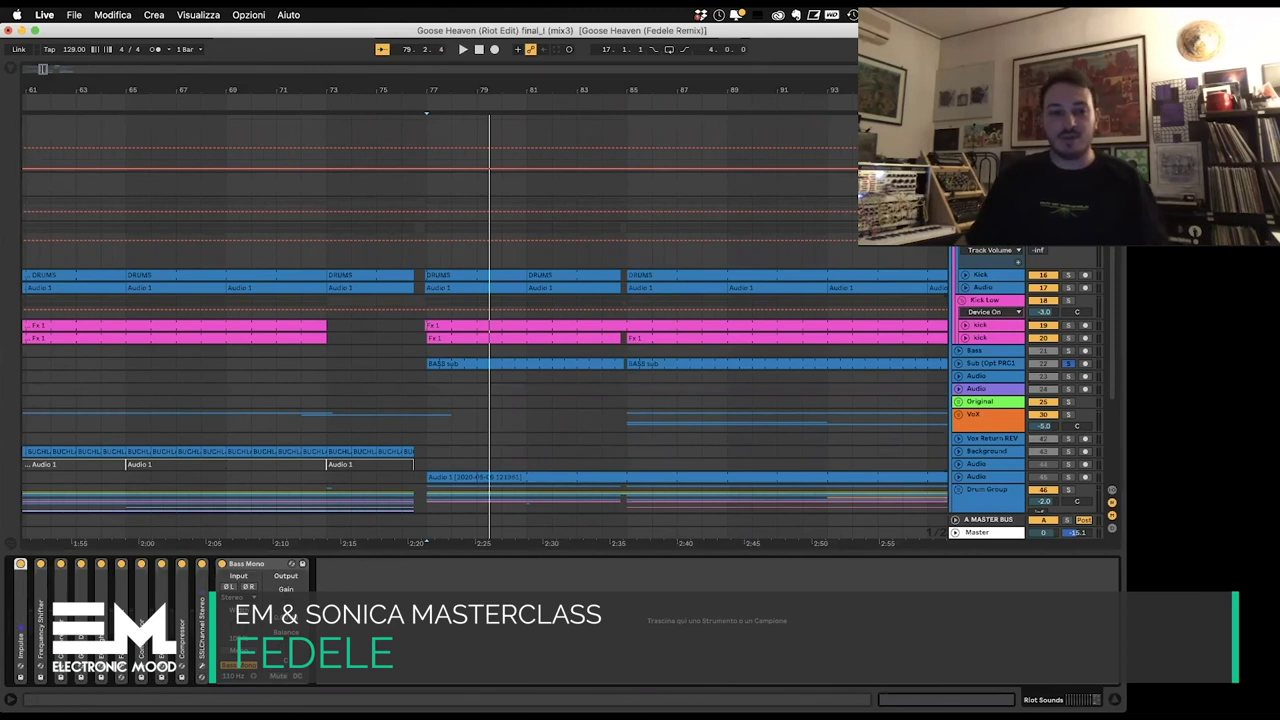
double_click(22, 612)
double_click(78, 565)
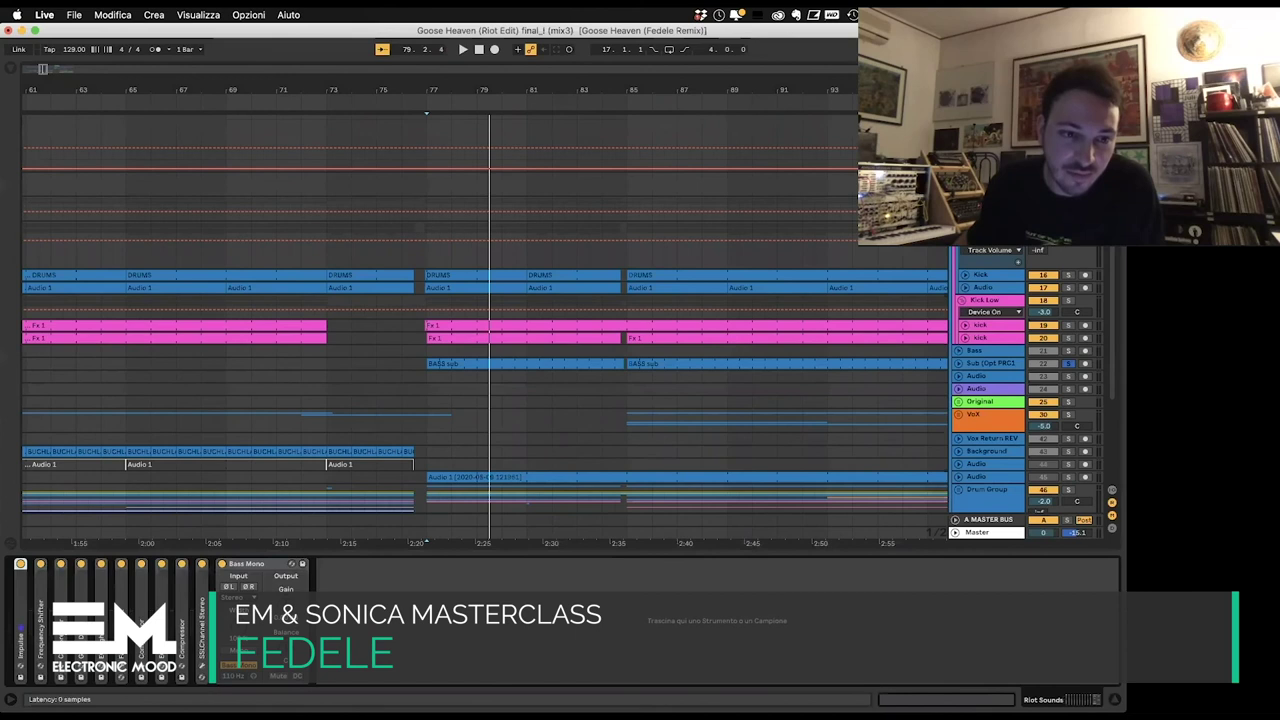
Step: Expand the Compressor, Grain Delay, Frequency Shifter and EQ Eight devices of the Riot Sounds track to examine them
double_click(179, 615)
double_click(234, 615)
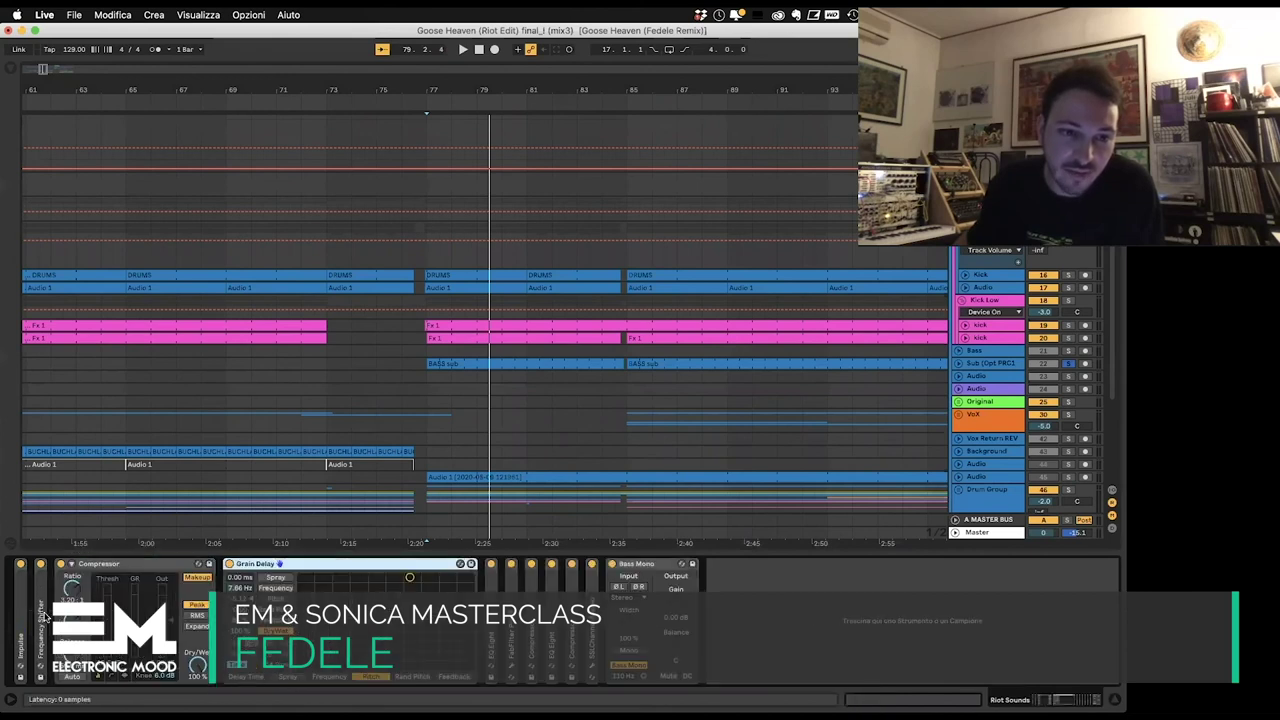
double_click(44, 617)
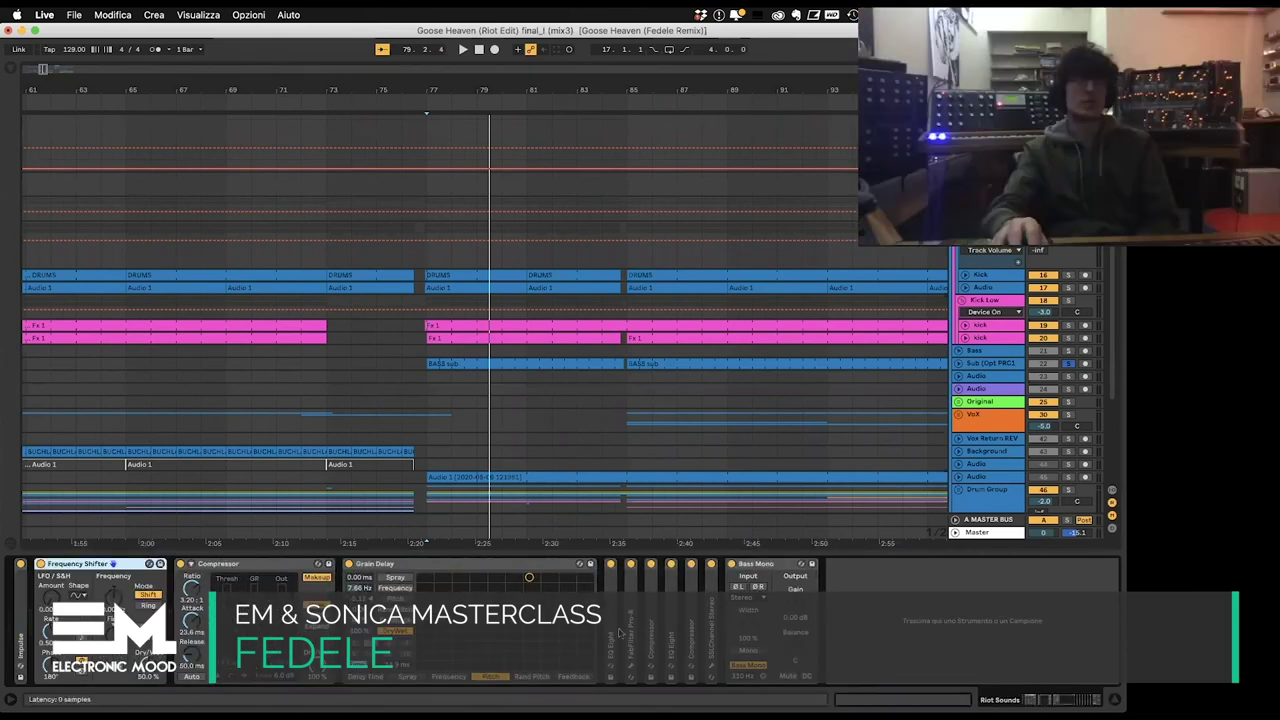
double_click(612, 633)
Step: Collapse the Frequency Shifter, Compressor, Grain Delay, EQ Eight and Bass Mono devices
double_click(100, 564)
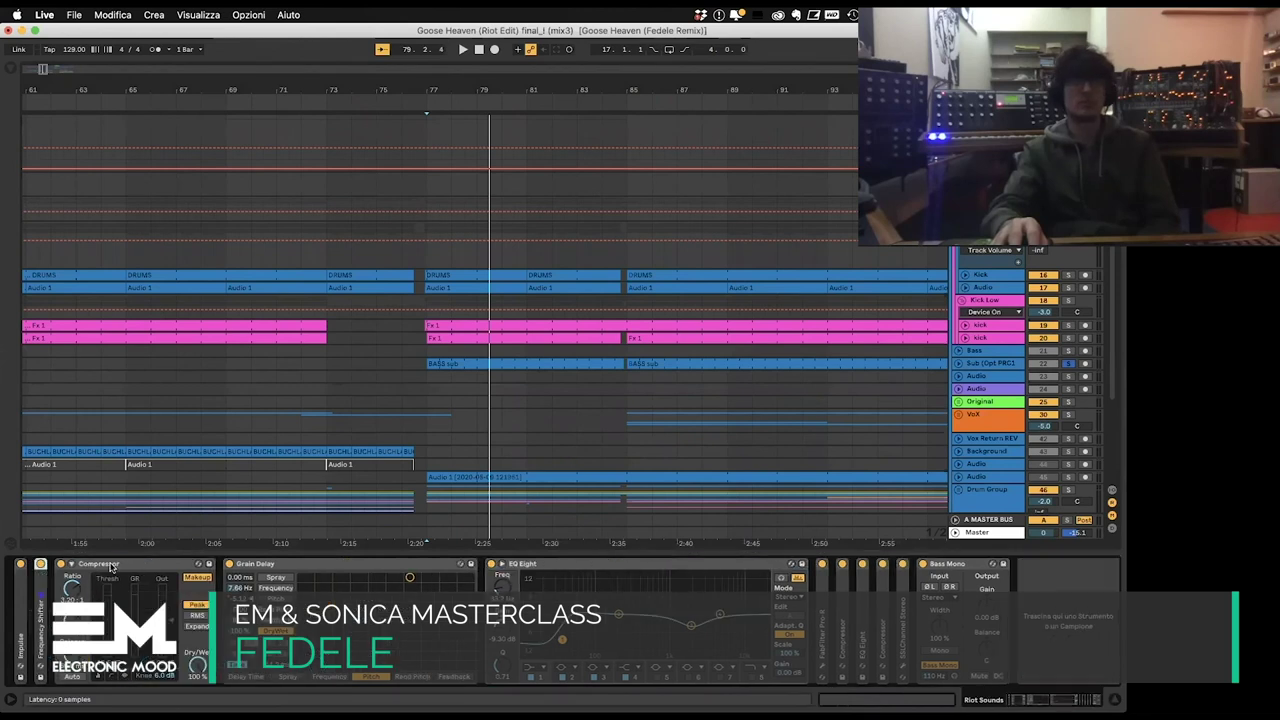
double_click(150, 564)
double_click(207, 566)
double_click(207, 566)
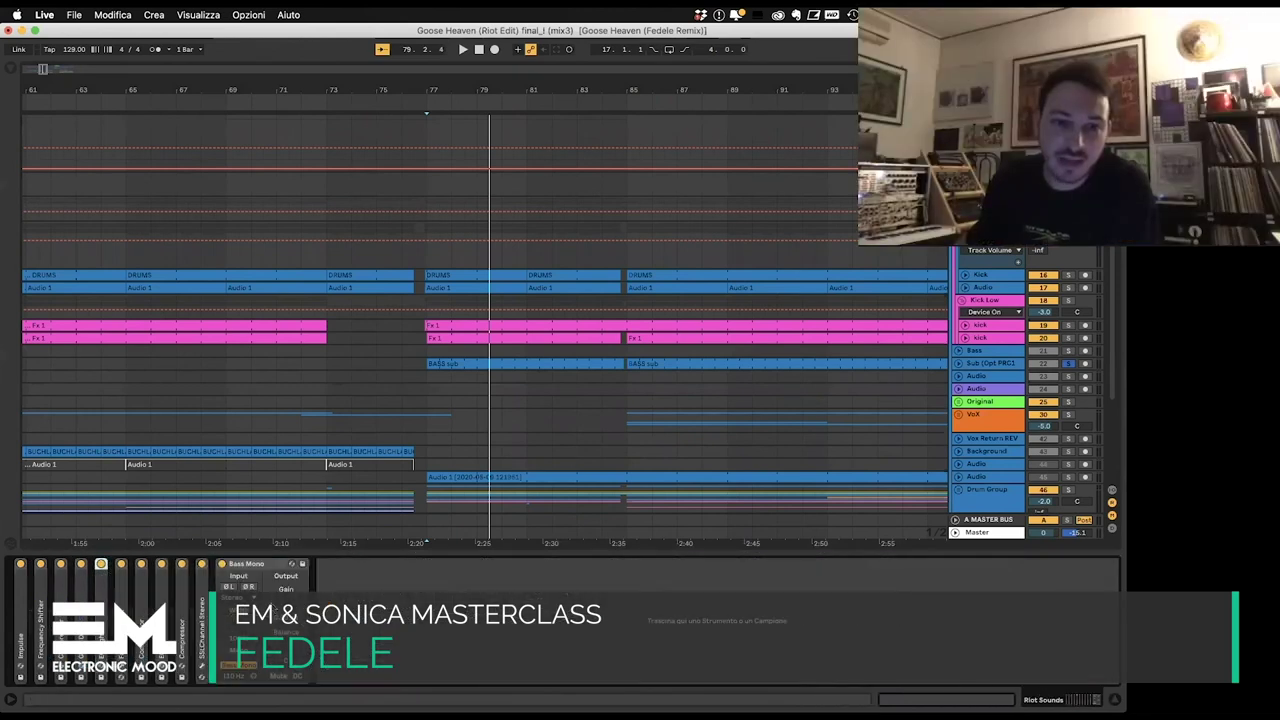
click(262, 565)
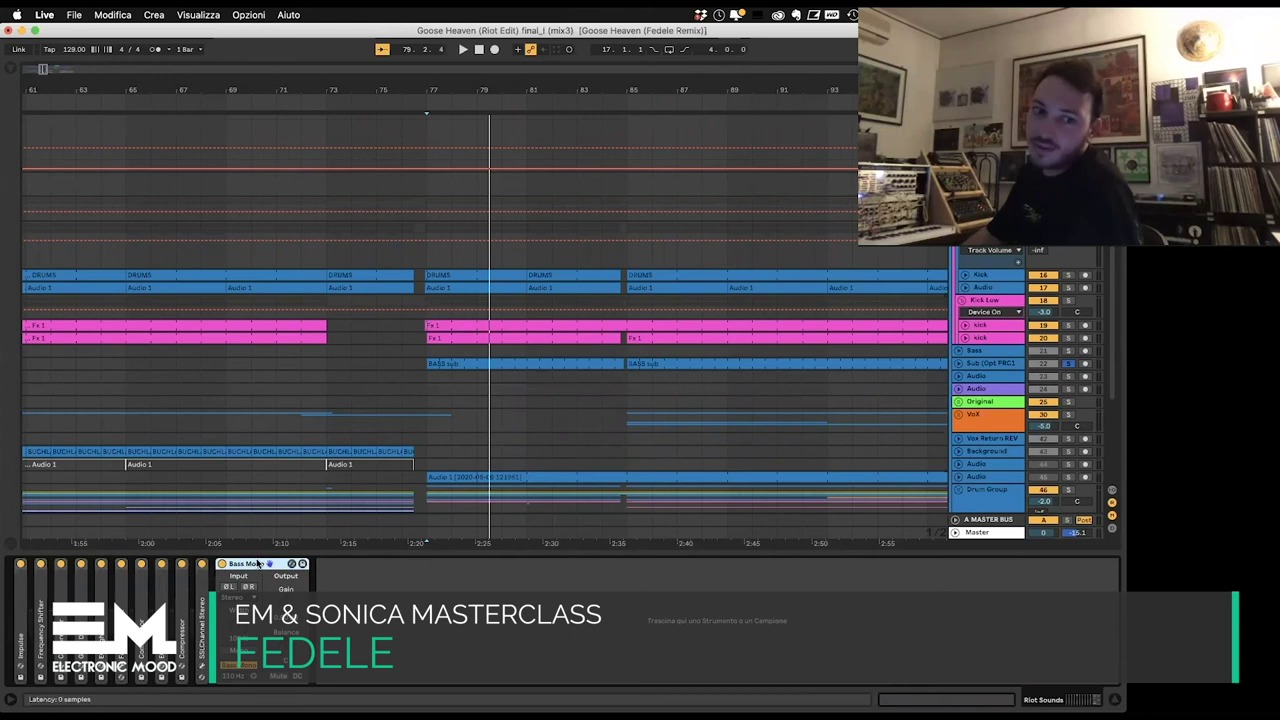
double_click(257, 565)
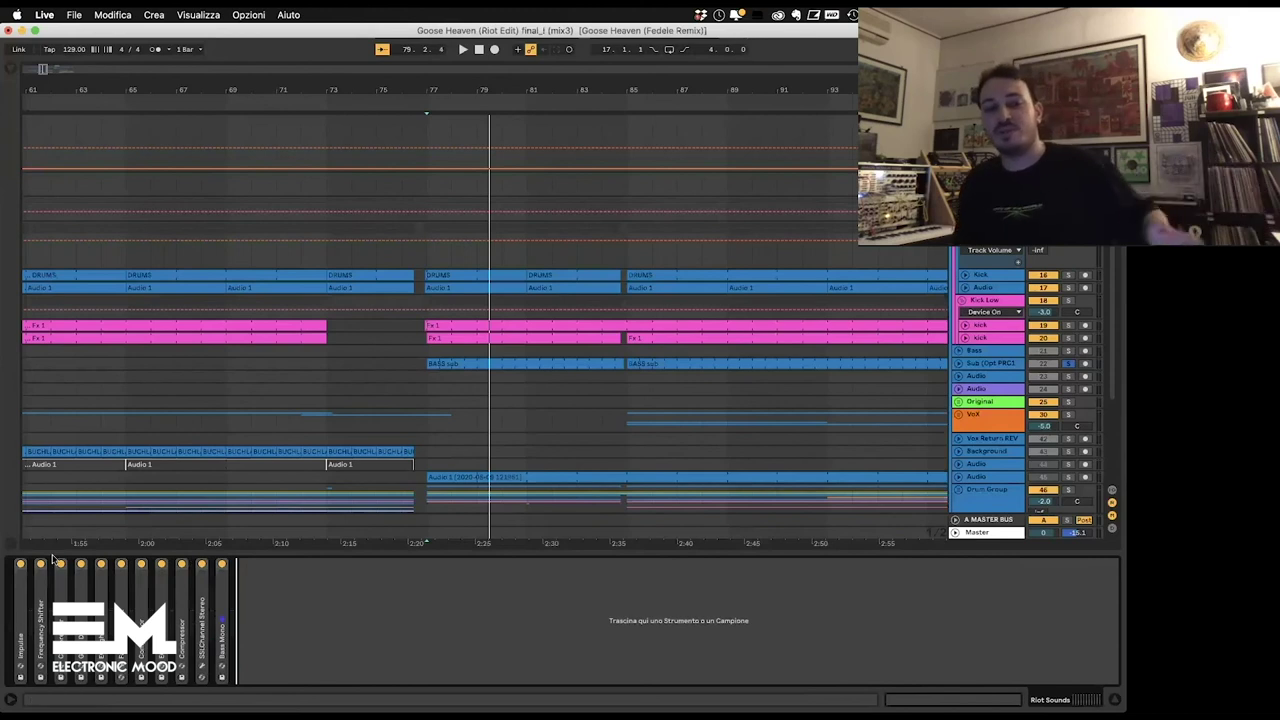
Step: Unfold the Drum Group and bring its snare, hat and percussion tracks into view
scroll(100, 470, left, 2)
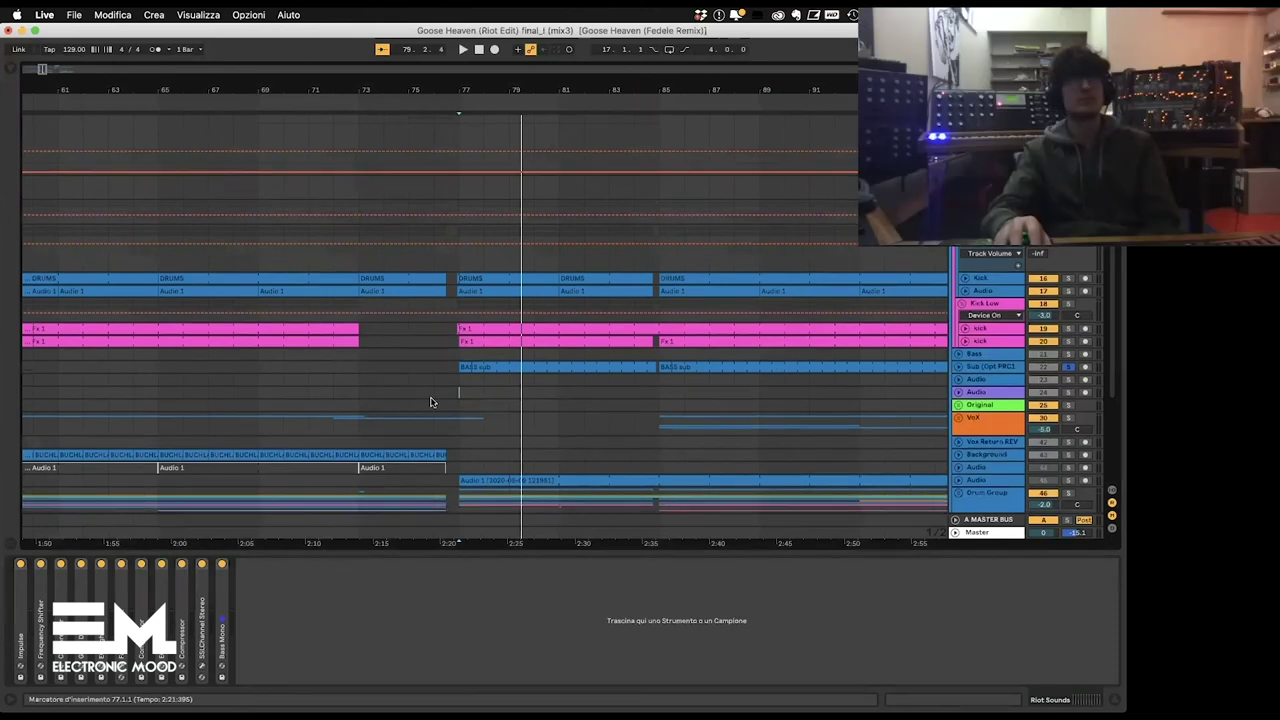
scroll(430, 400, down, 3)
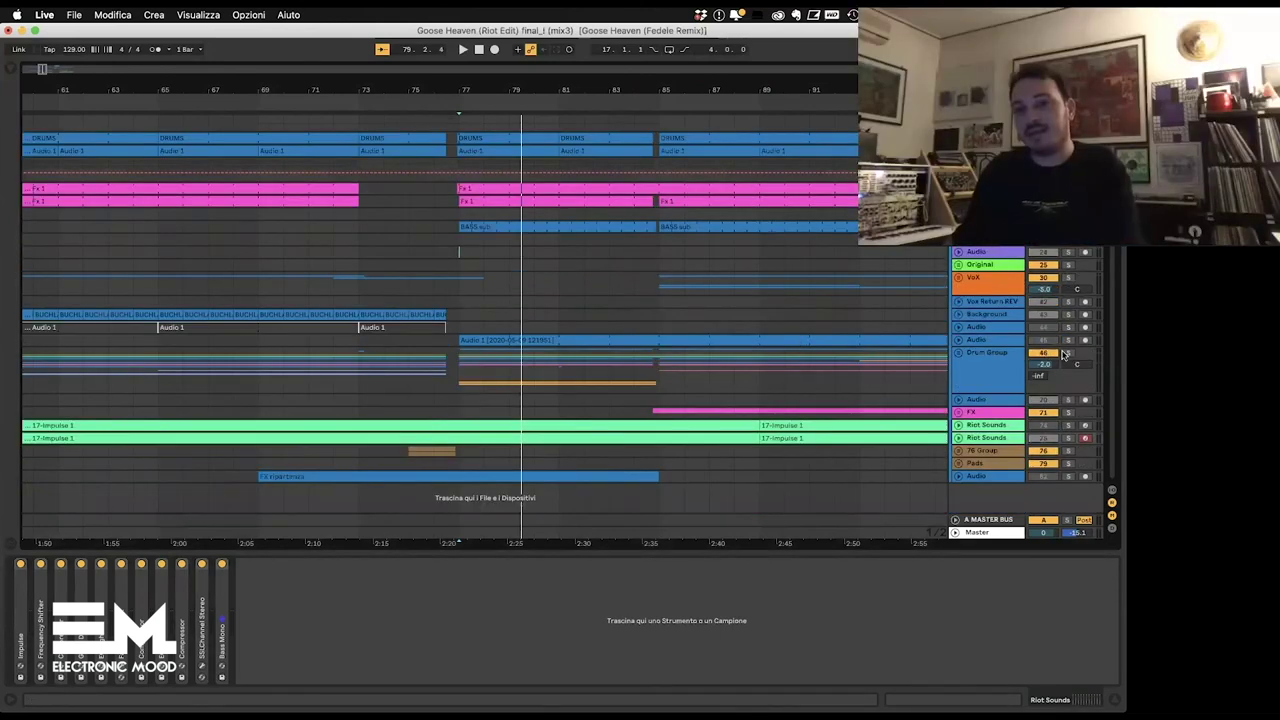
click(956, 352)
scroll(711, 370, down, 4)
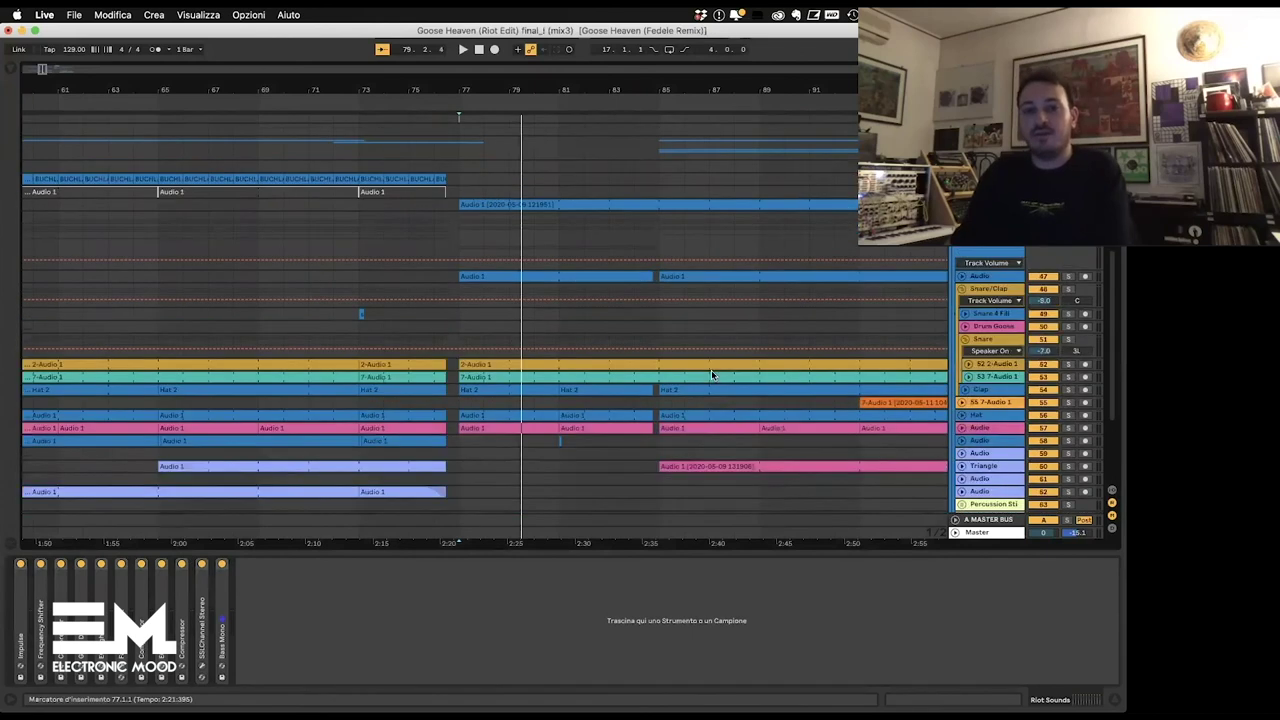
Step: Solo the Snare group inside Snare/Clap, play it from bar 77 to audition it, and switch the solo off again
click(1070, 259)
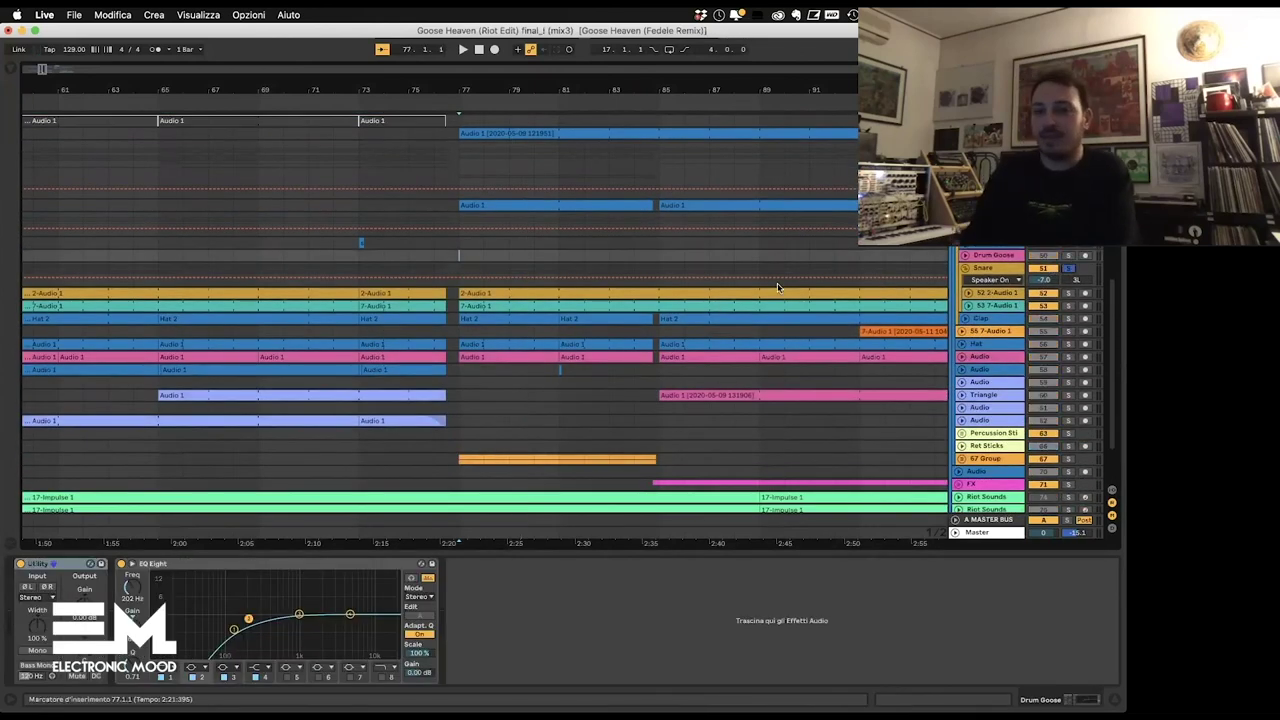
key(space)
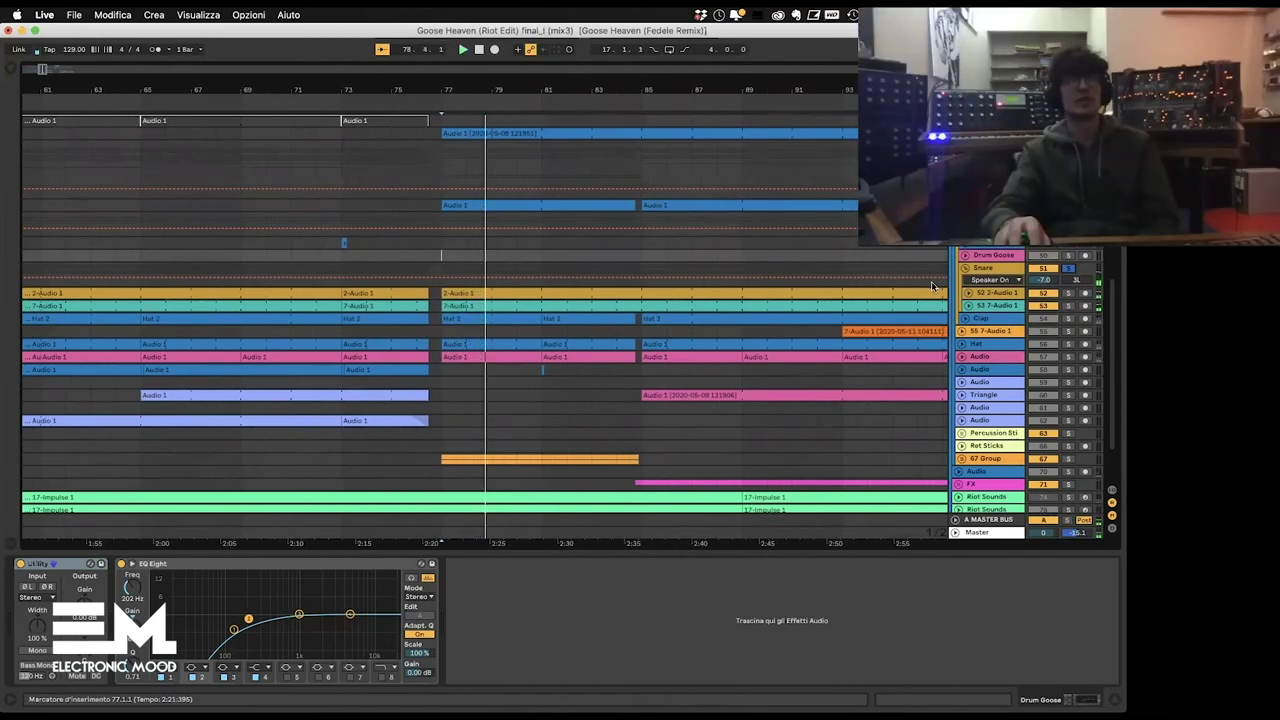
key(space)
key(space)
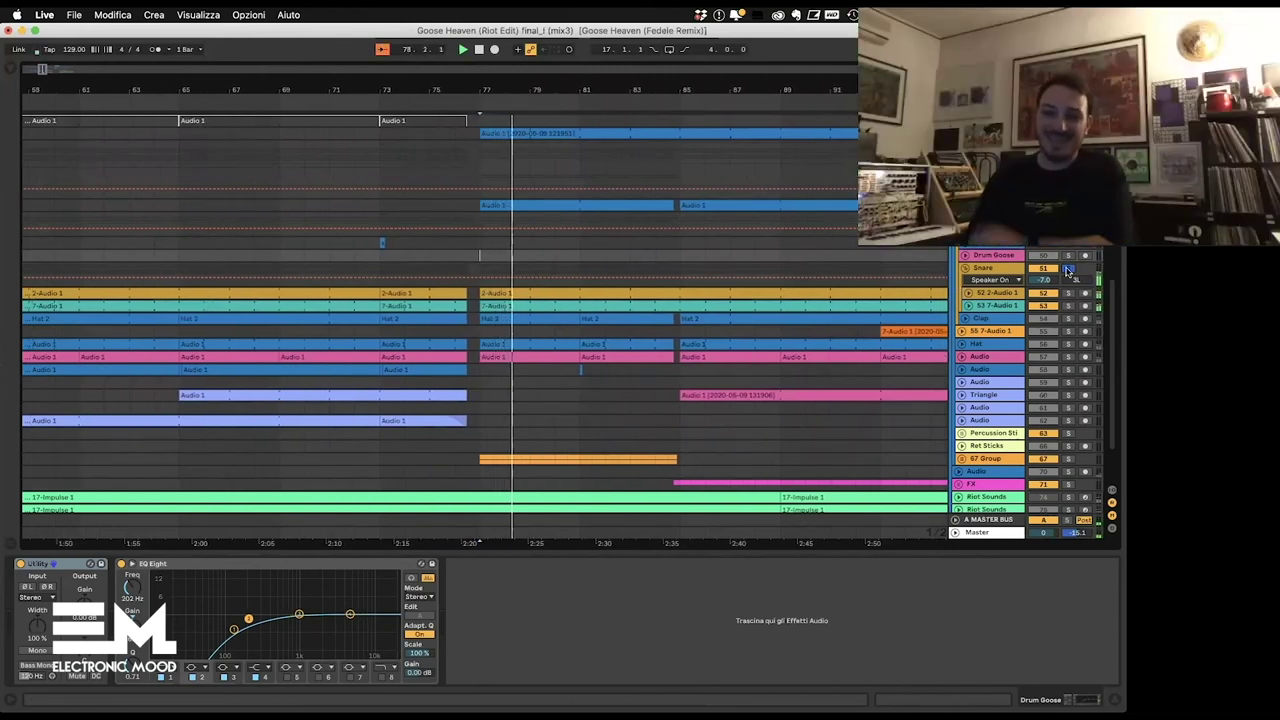
scroll(931, 277, up, 1)
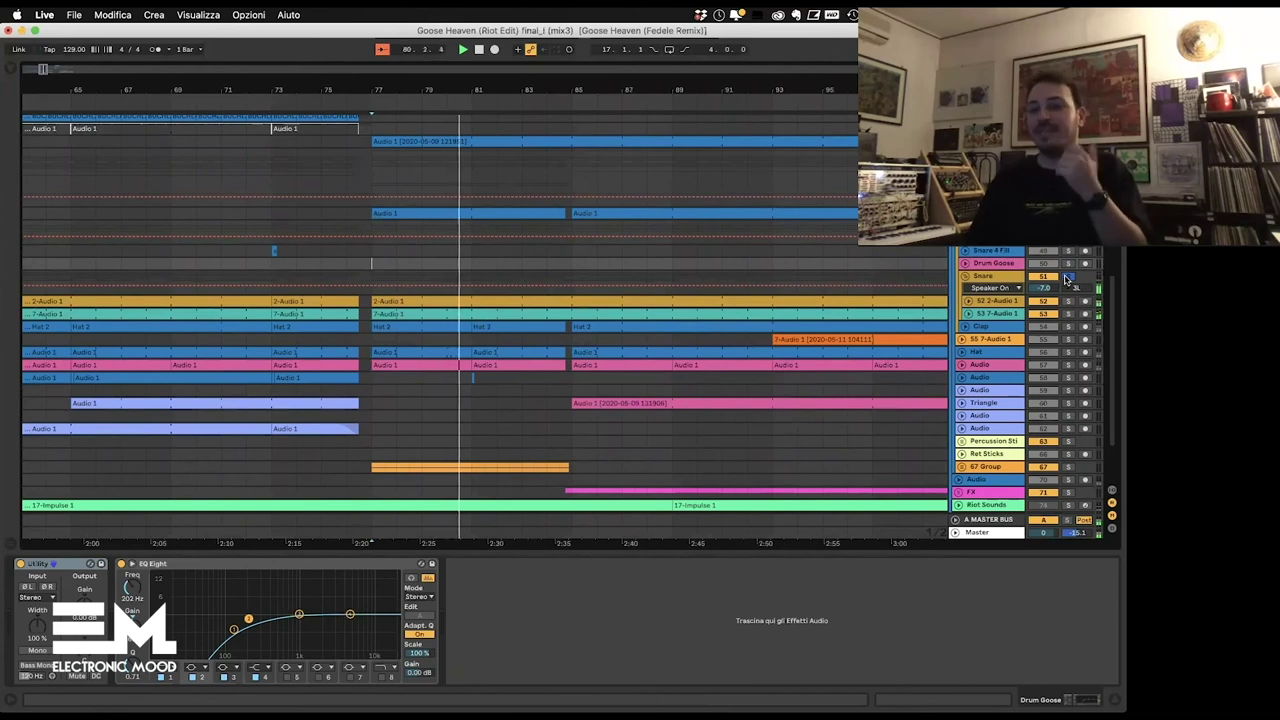
click(1067, 277)
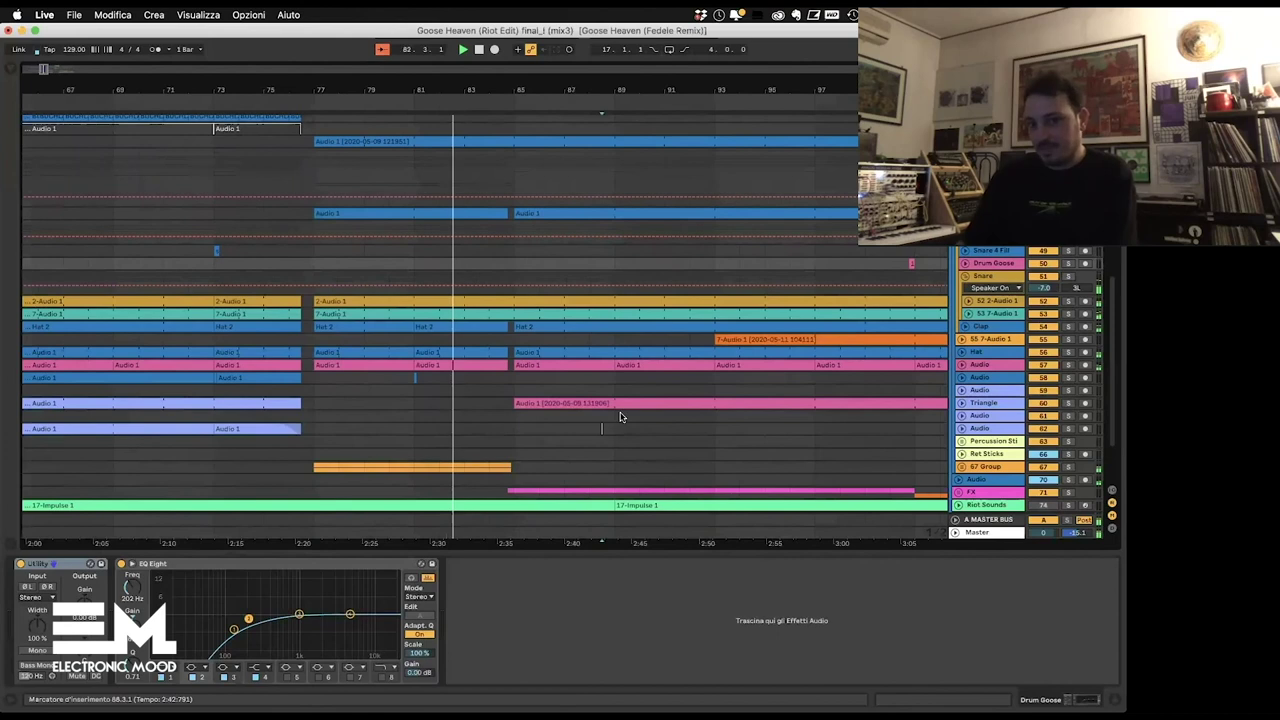
Step: Place the insertion marker around bar 88 on the last Audio track above the percussion group and stop playback
click(601, 429)
scroll(983, 310, down, 3)
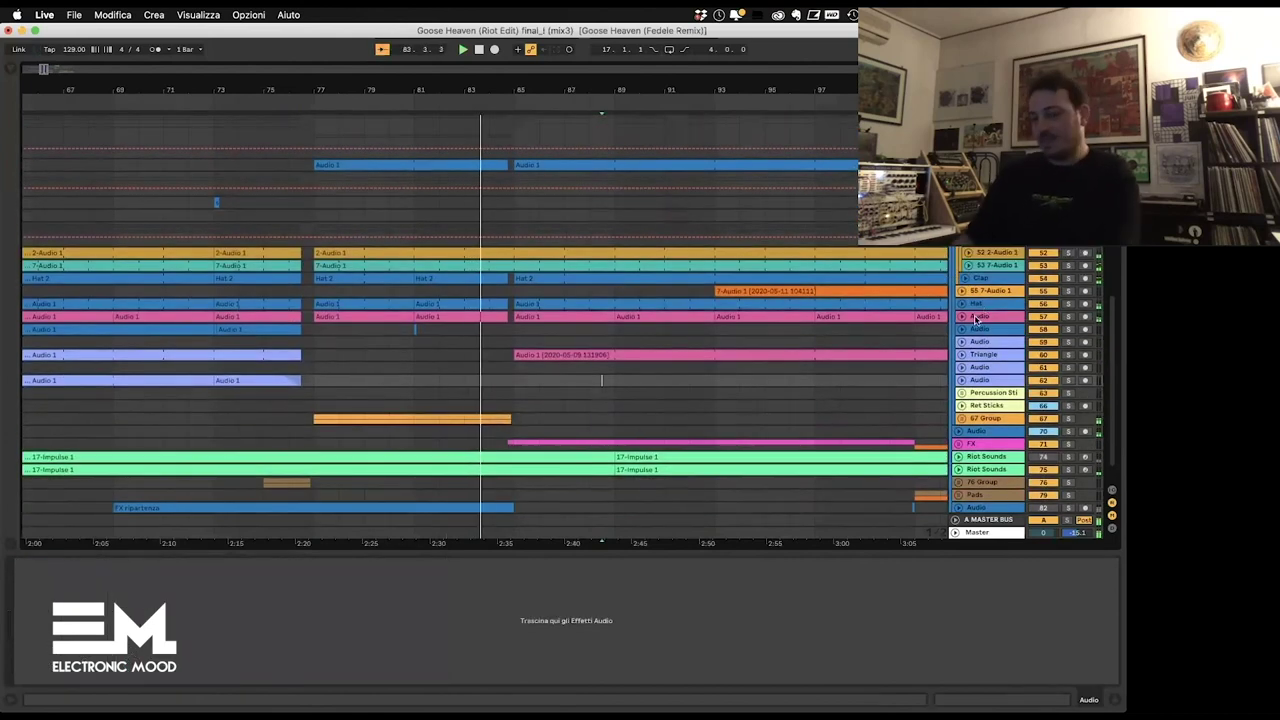
key(space)
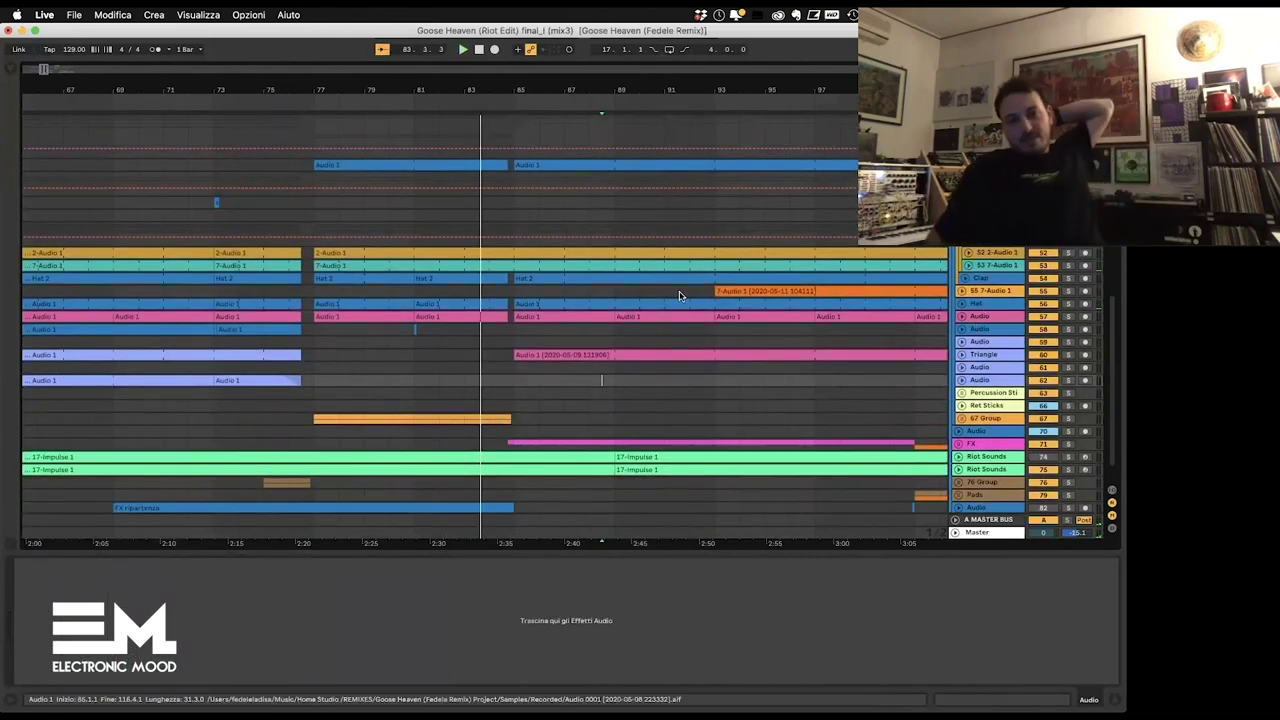
Step: Hide the device view and look over the whole arrangement, from the kick and bass tracks down to the pads
mouse_move(700, 717)
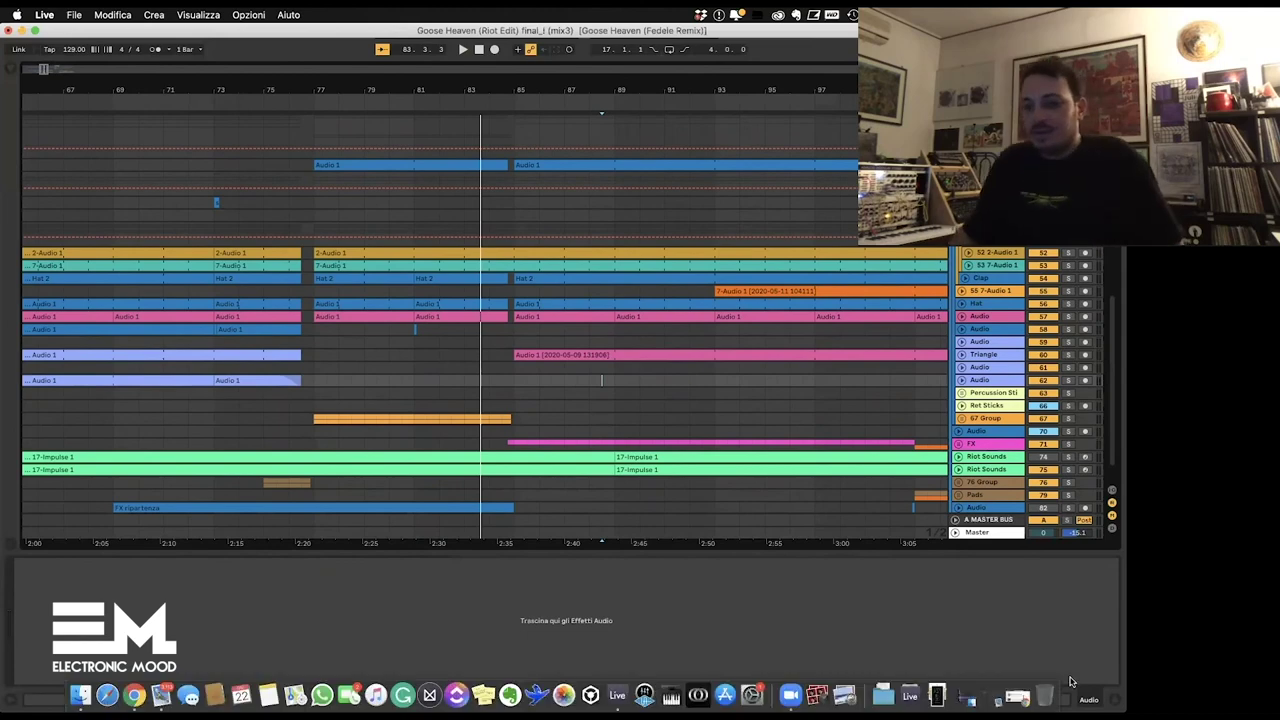
click(1114, 699)
scroll(700, 508, up, 3)
scroll(720, 498, up, 3)
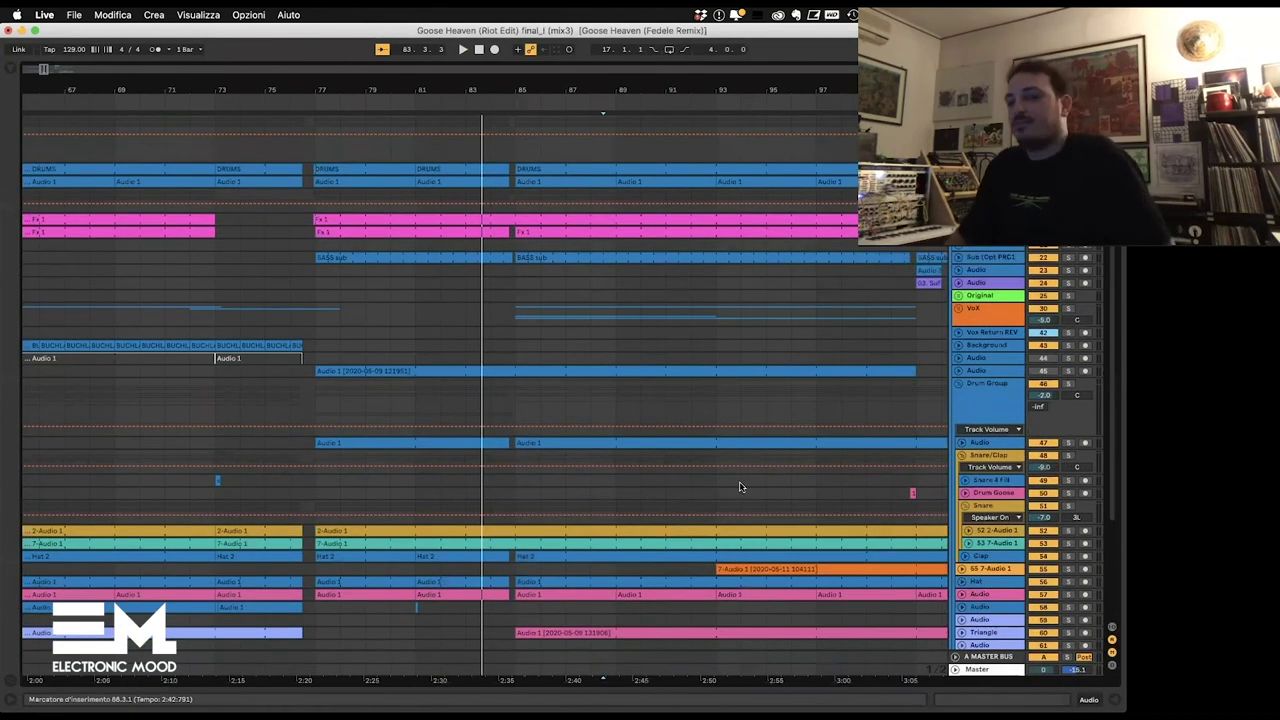
scroll(737, 486, left, 2)
scroll(751, 483, down, 5)
scroll(754, 482, down, 5)
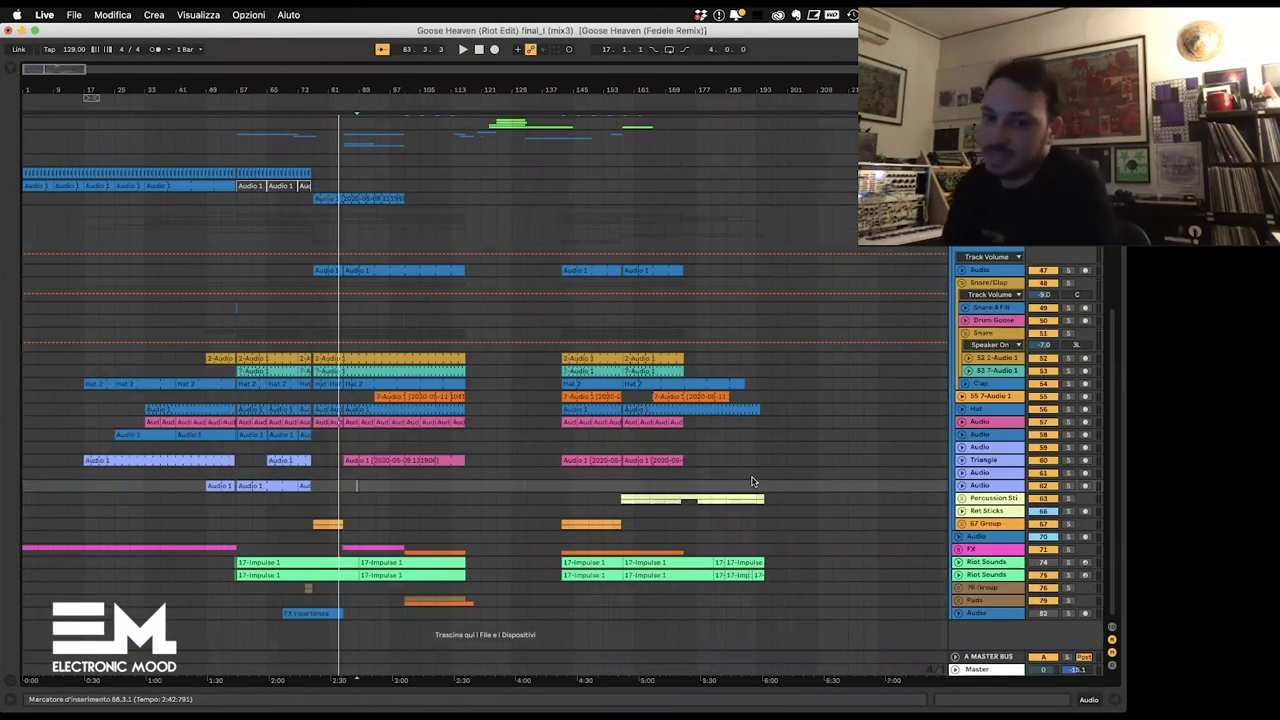
scroll(320, 310, up, 10)
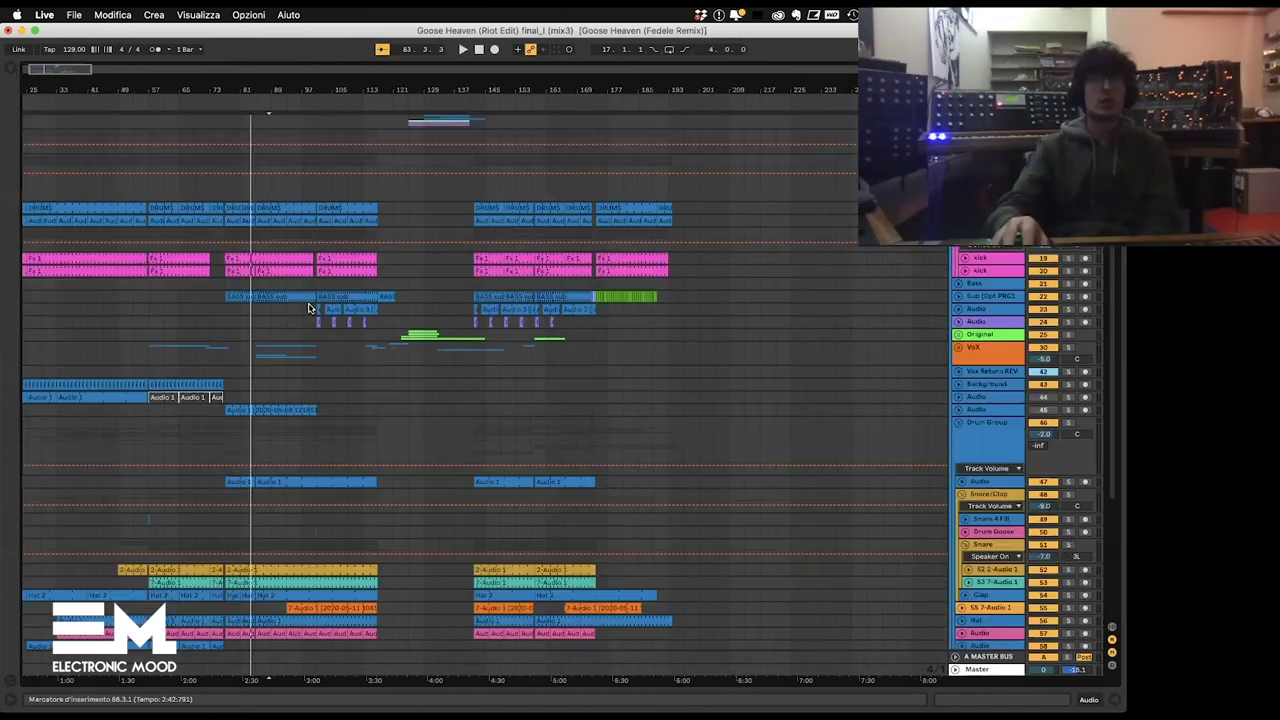
scroll(310, 308, down, 8)
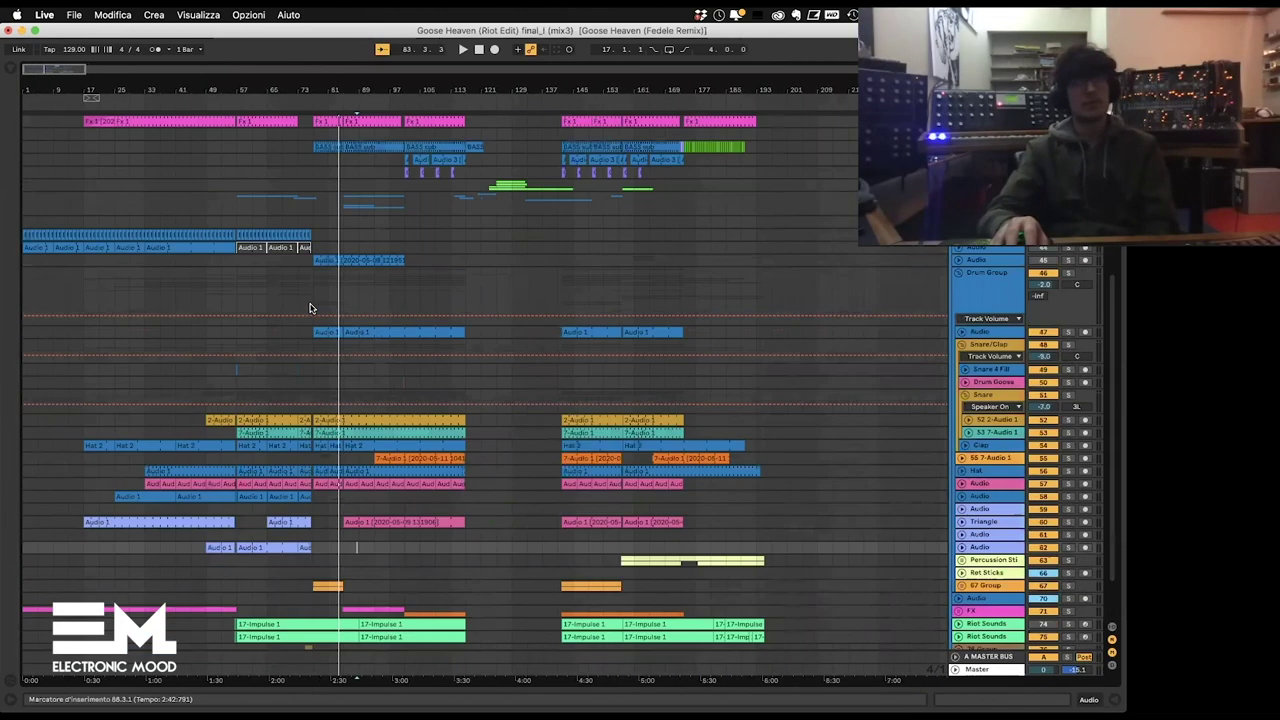
scroll(310, 308, down, 2)
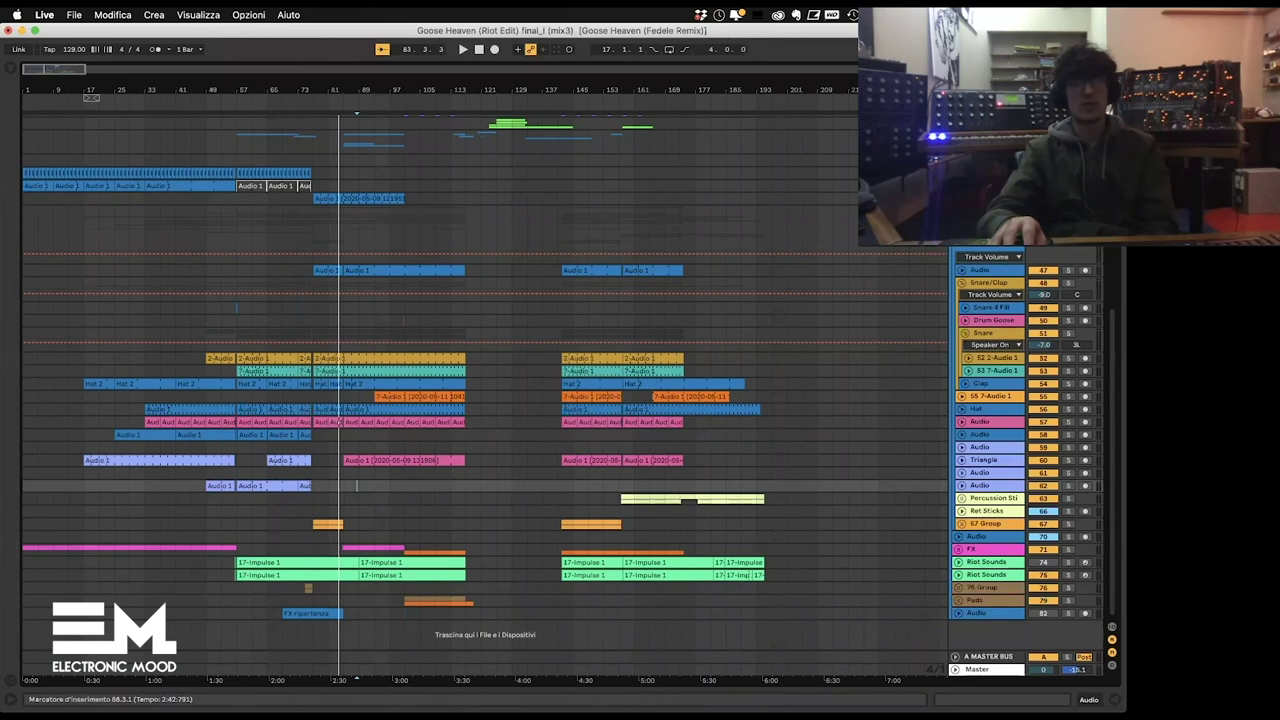
scroll(485, 390, up, 1)
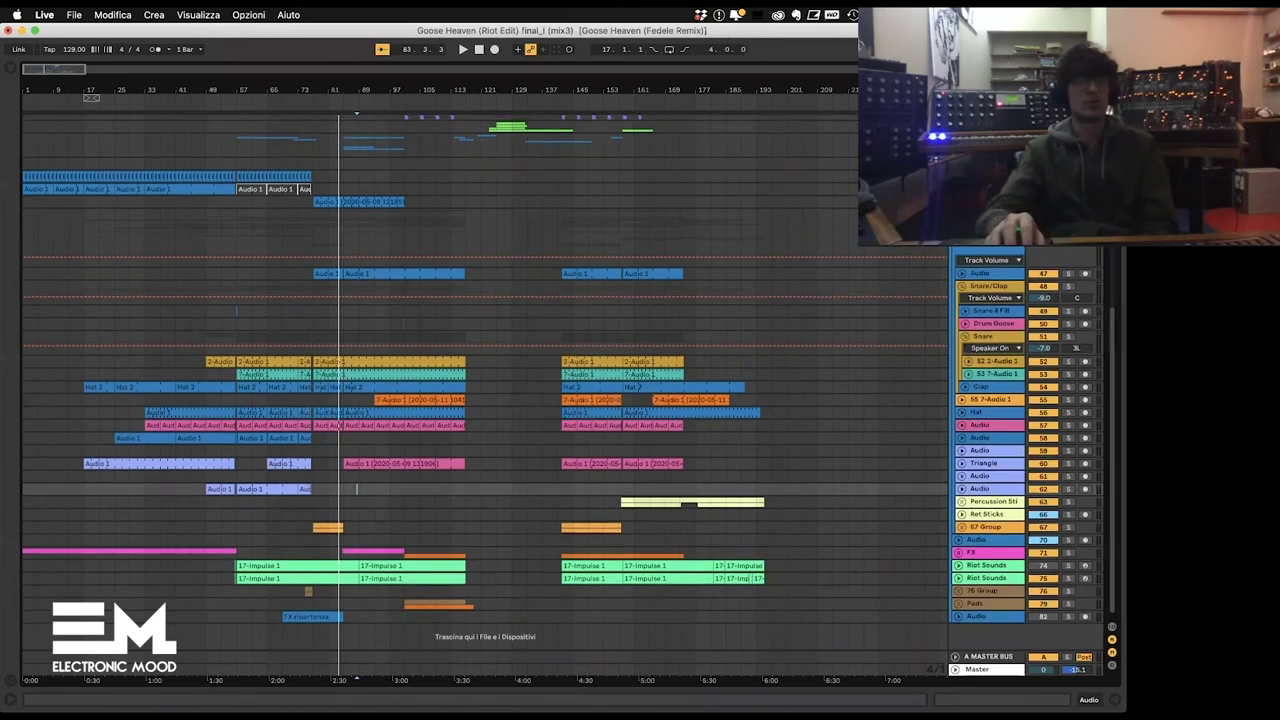